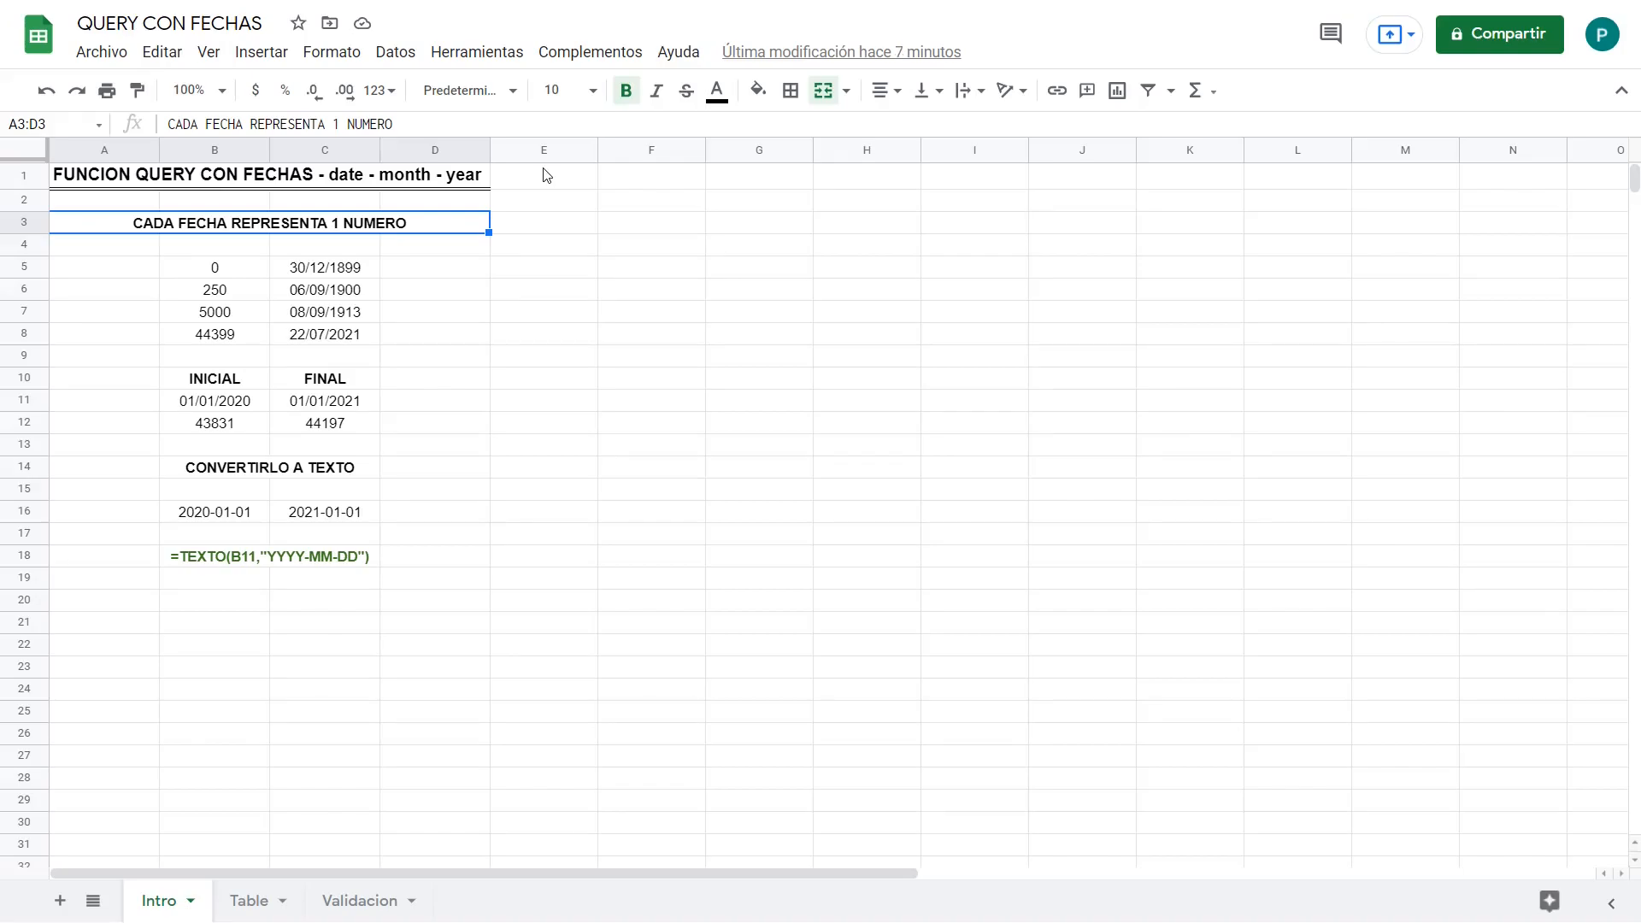
Step: Examine the numbers in B5:B8 against the dates in C5:C8 that reference them
drag(224, 271, 242, 342)
drag(246, 269, 246, 336)
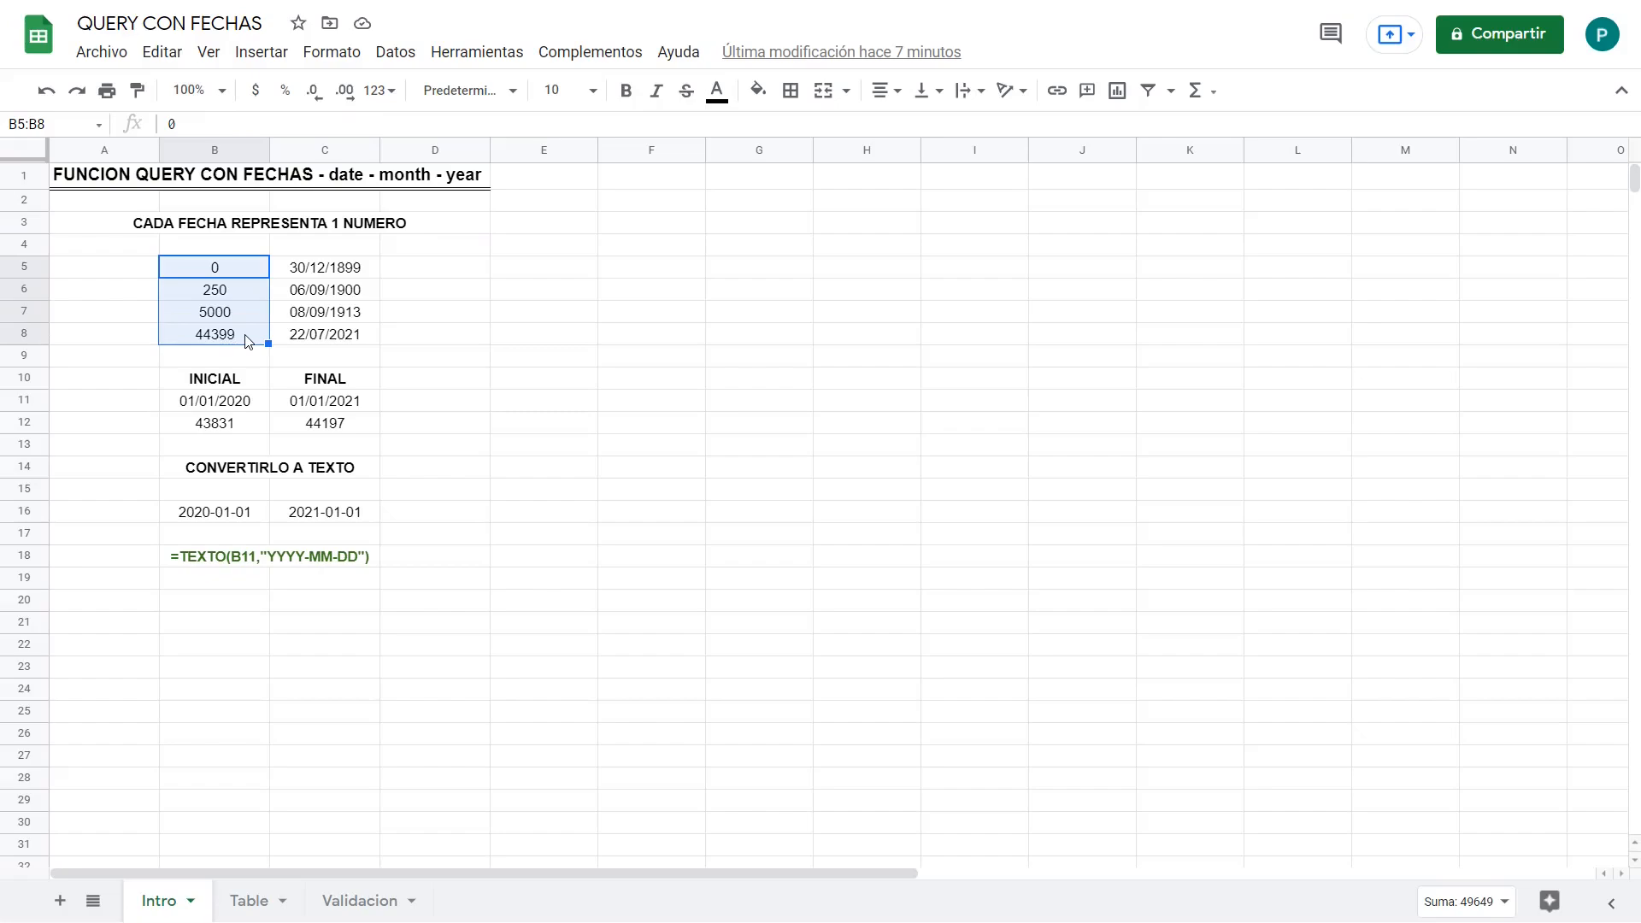
click(367, 270)
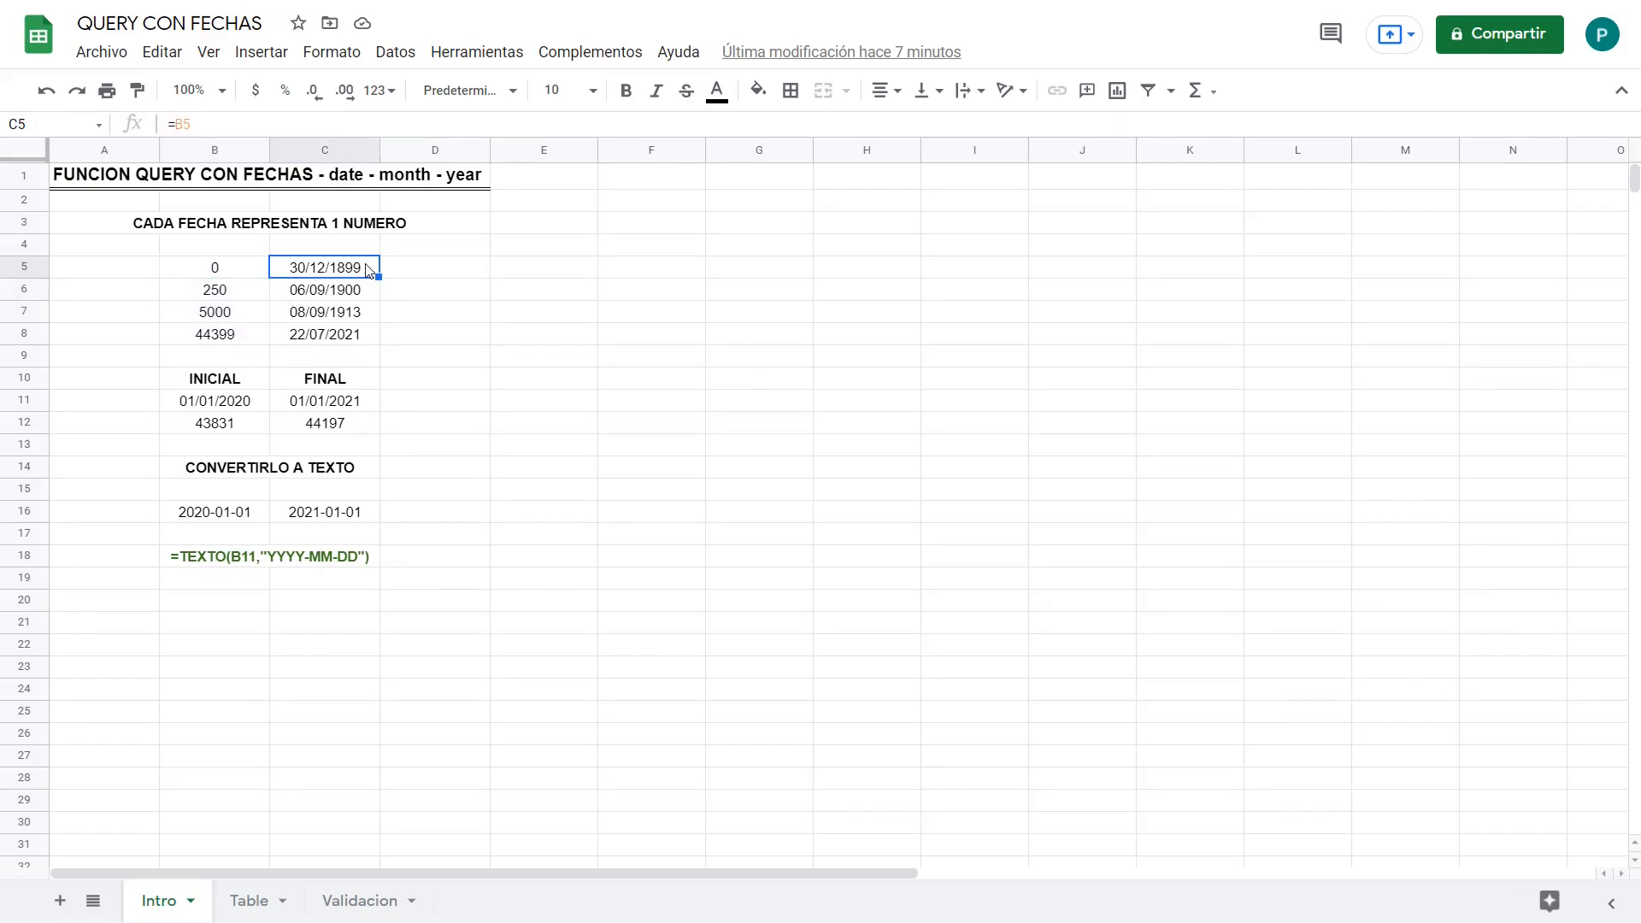
click(245, 273)
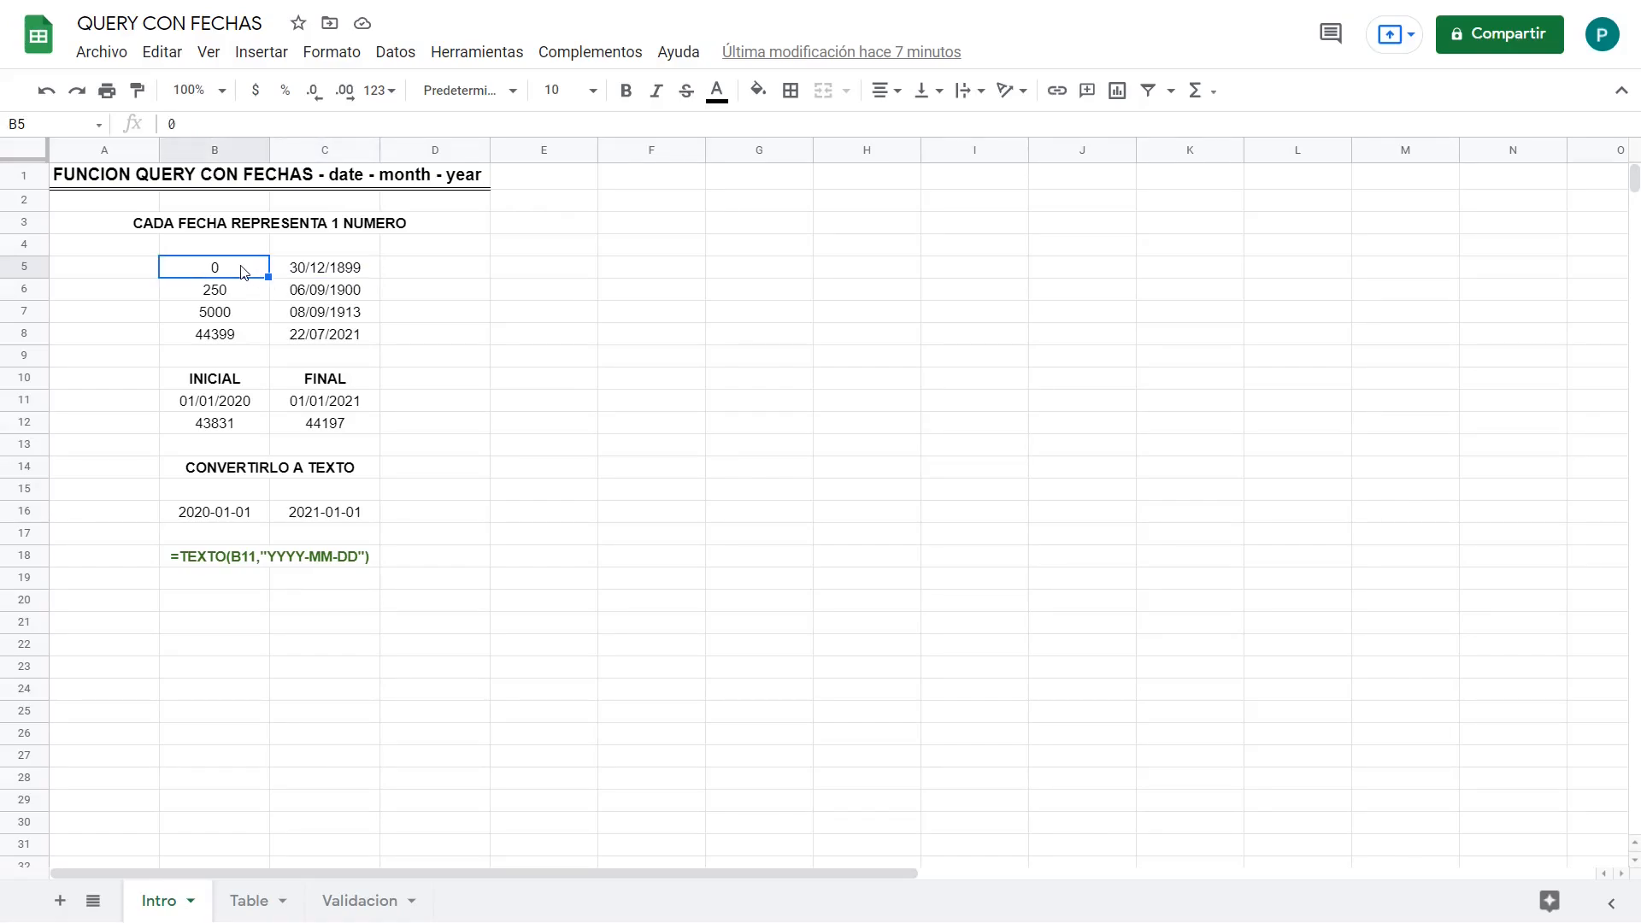
click(369, 274)
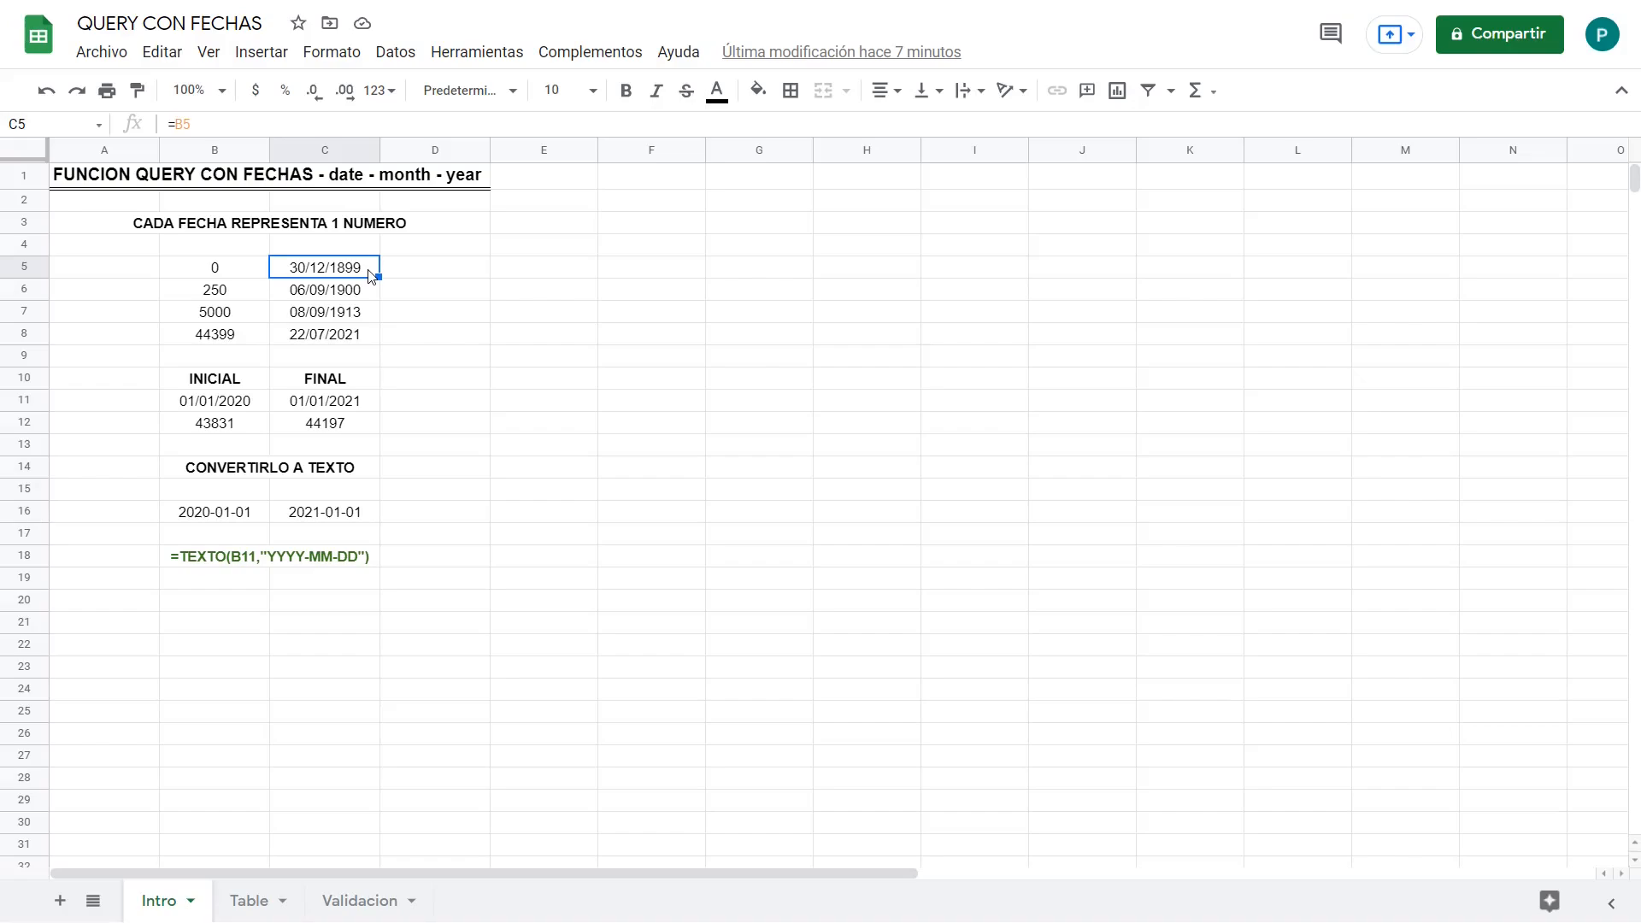
click(232, 289)
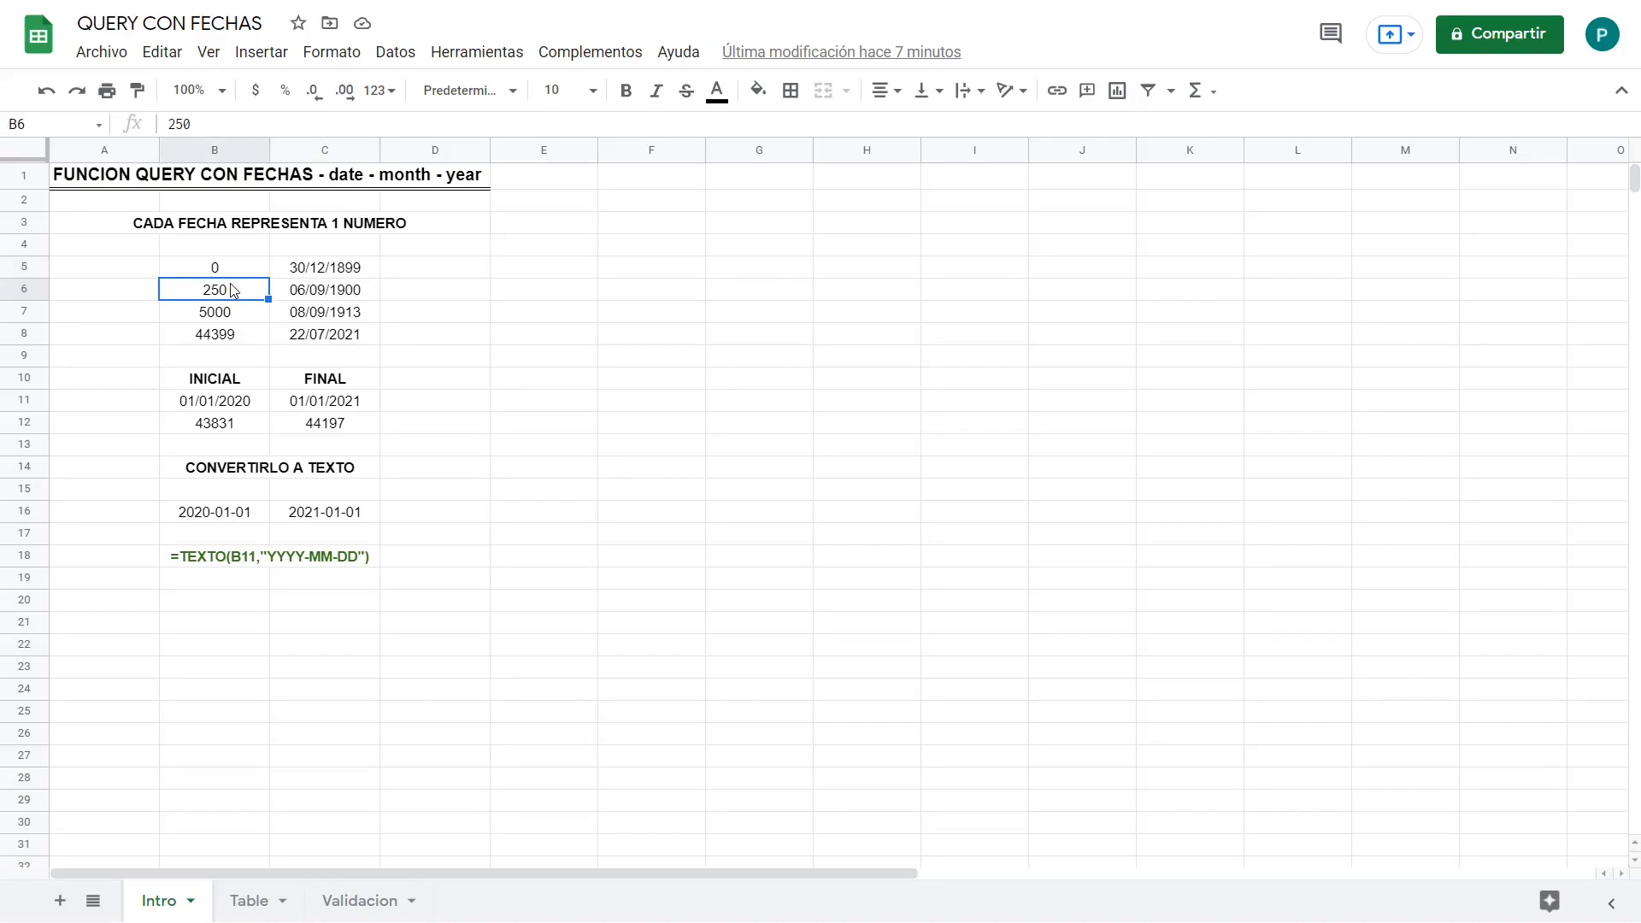
click(369, 295)
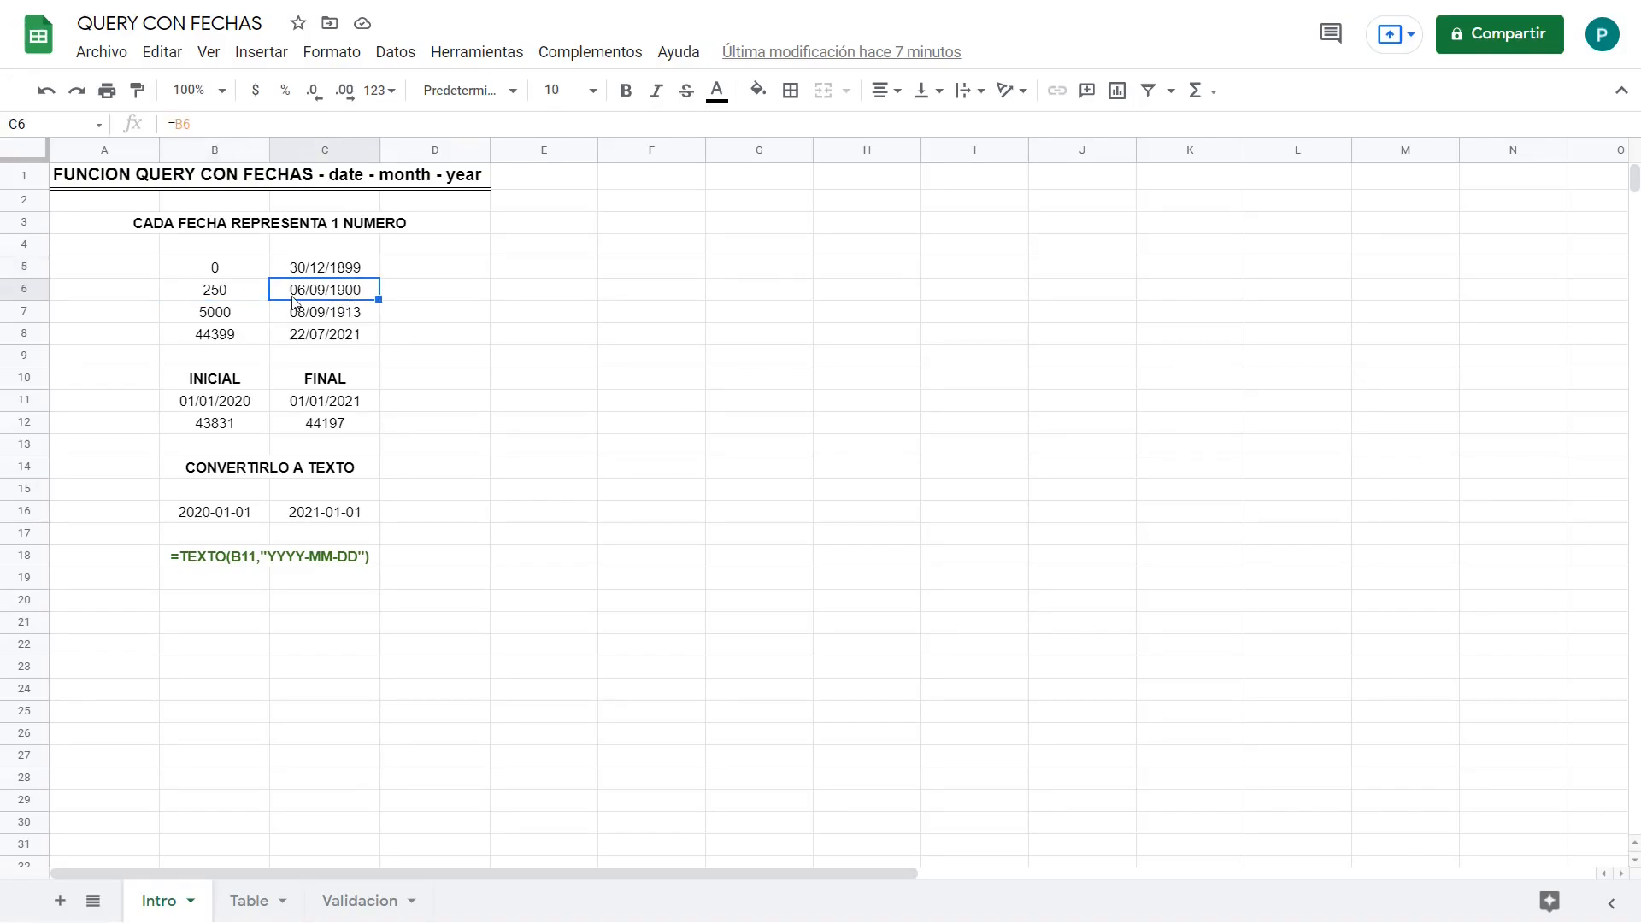
click(233, 298)
click(352, 316)
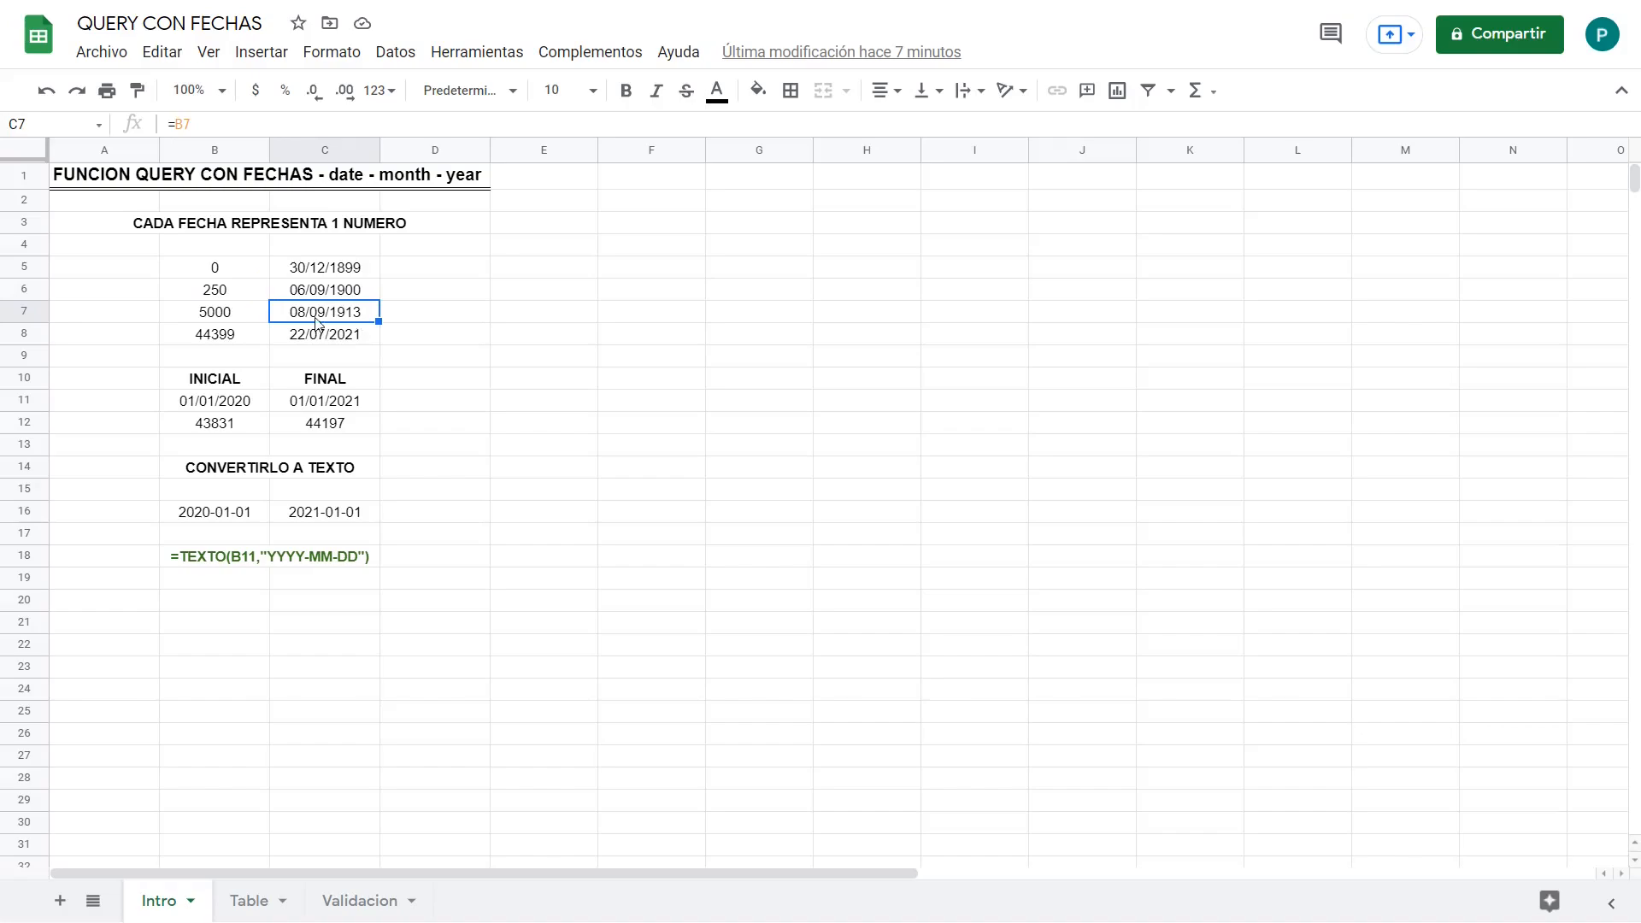
click(350, 342)
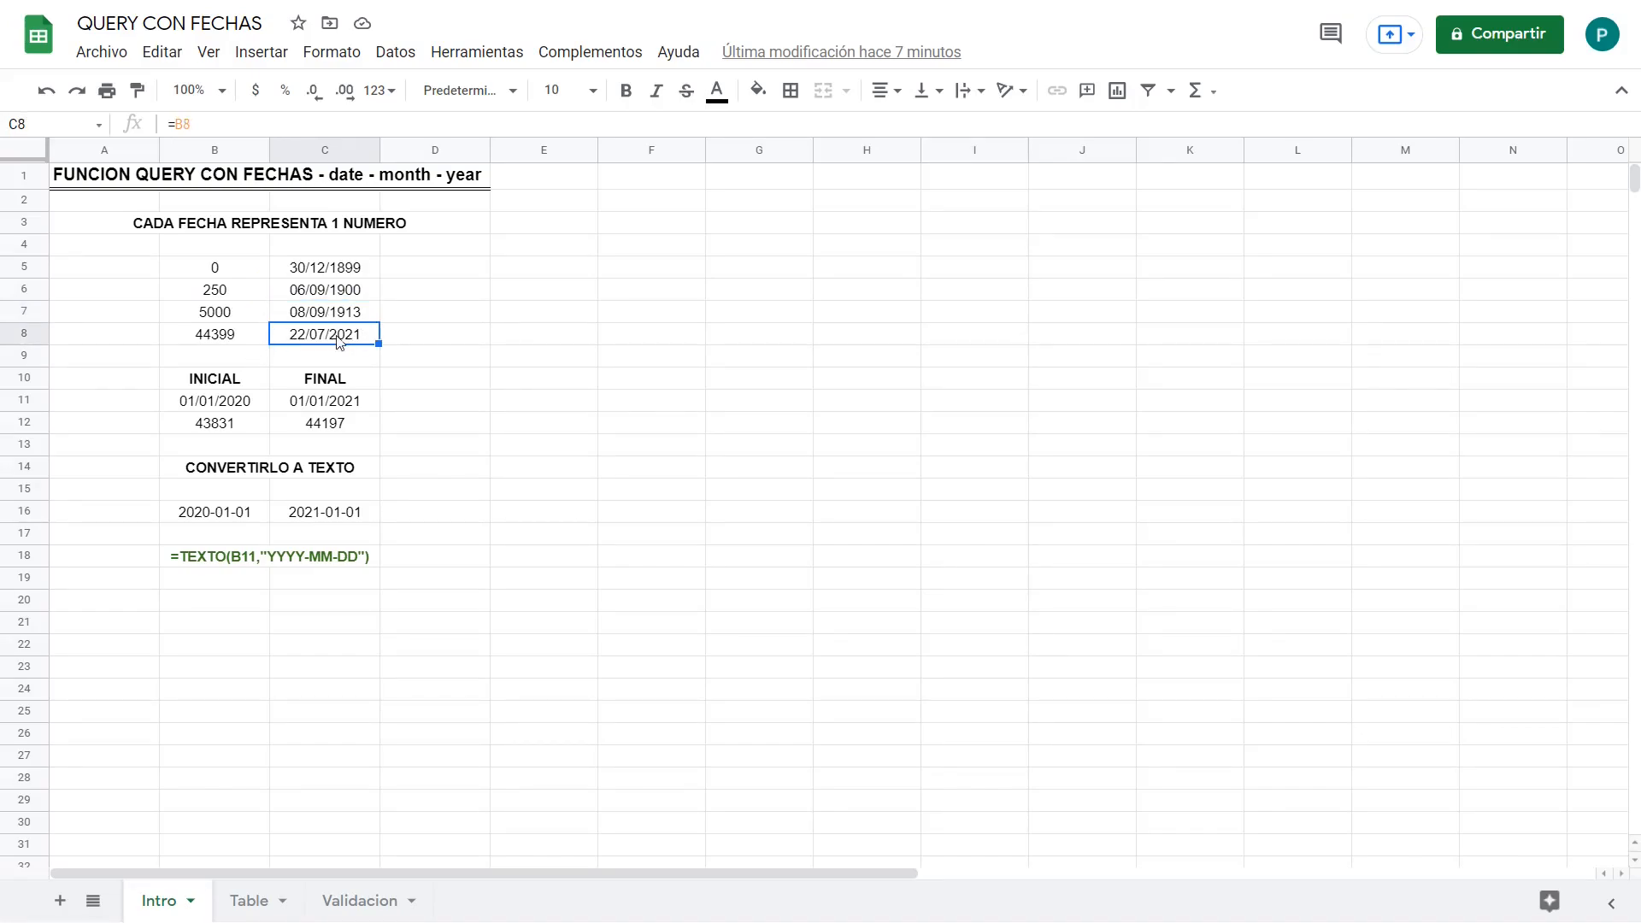
click(247, 347)
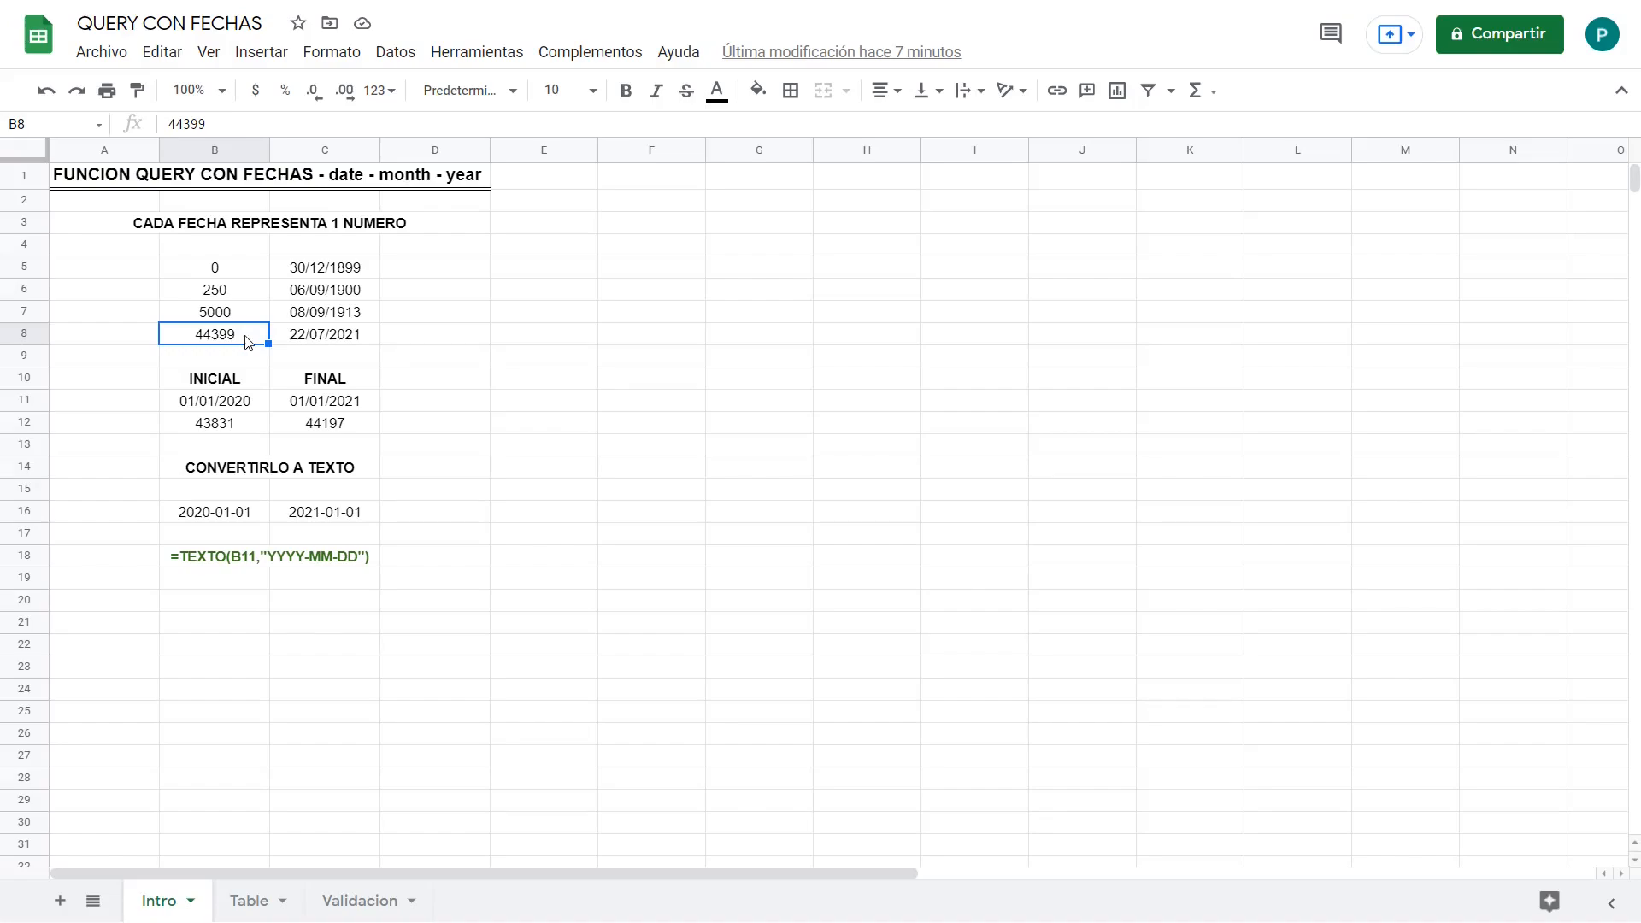
click(346, 271)
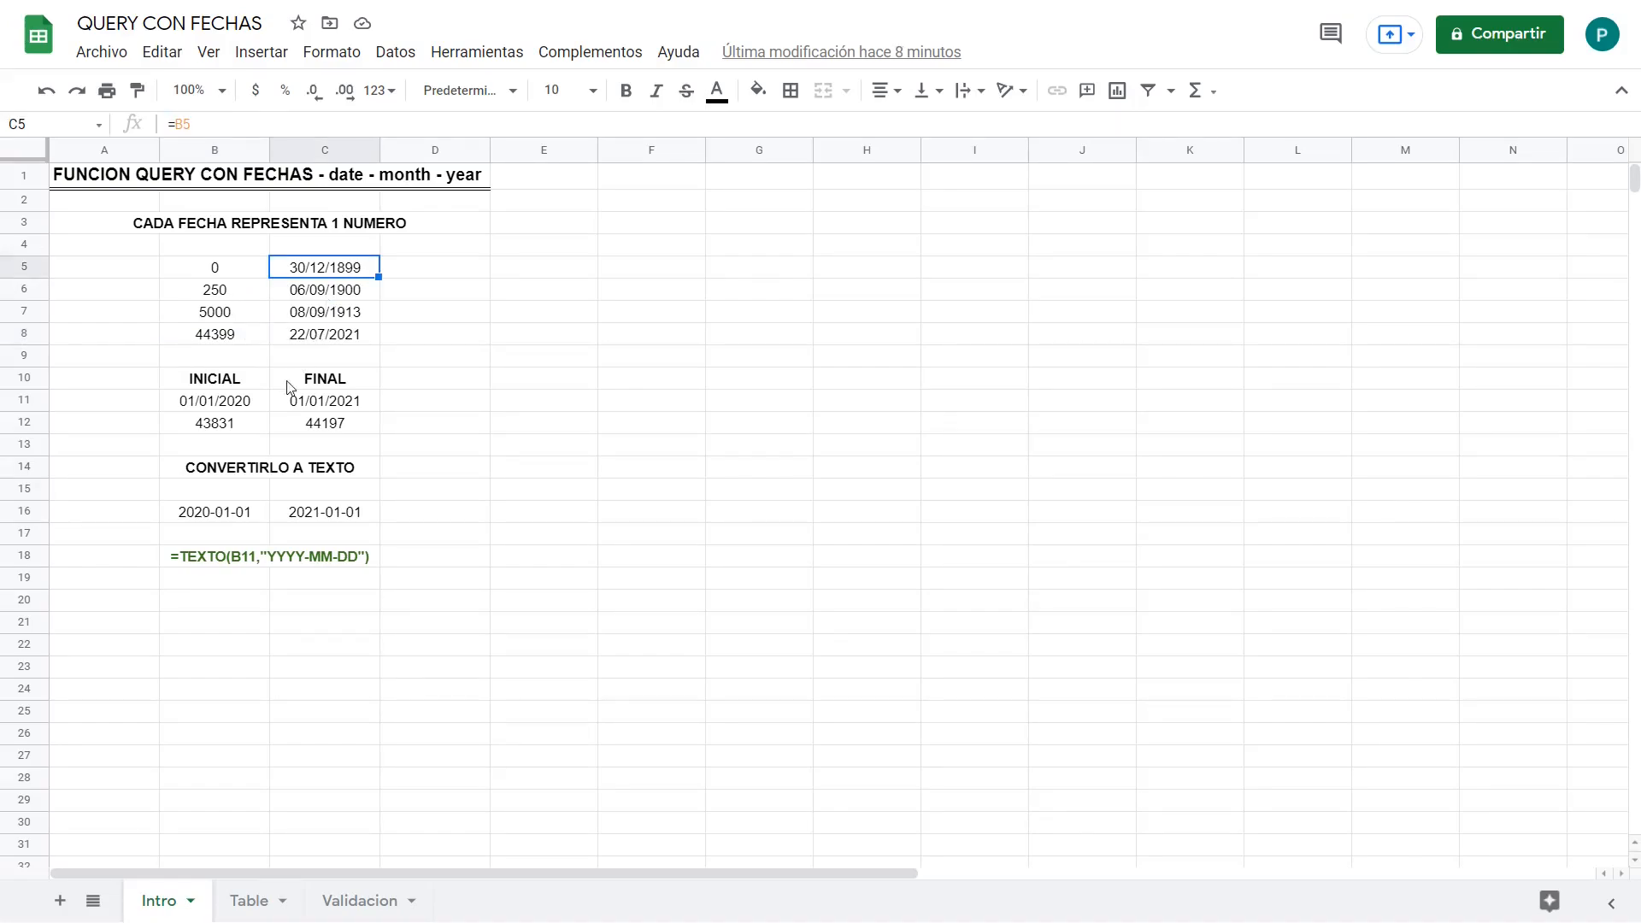
Step: Examine the INICIAL and FINAL dates in B11:C11 and their numeric equivalents in row 12
click(259, 407)
click(321, 407)
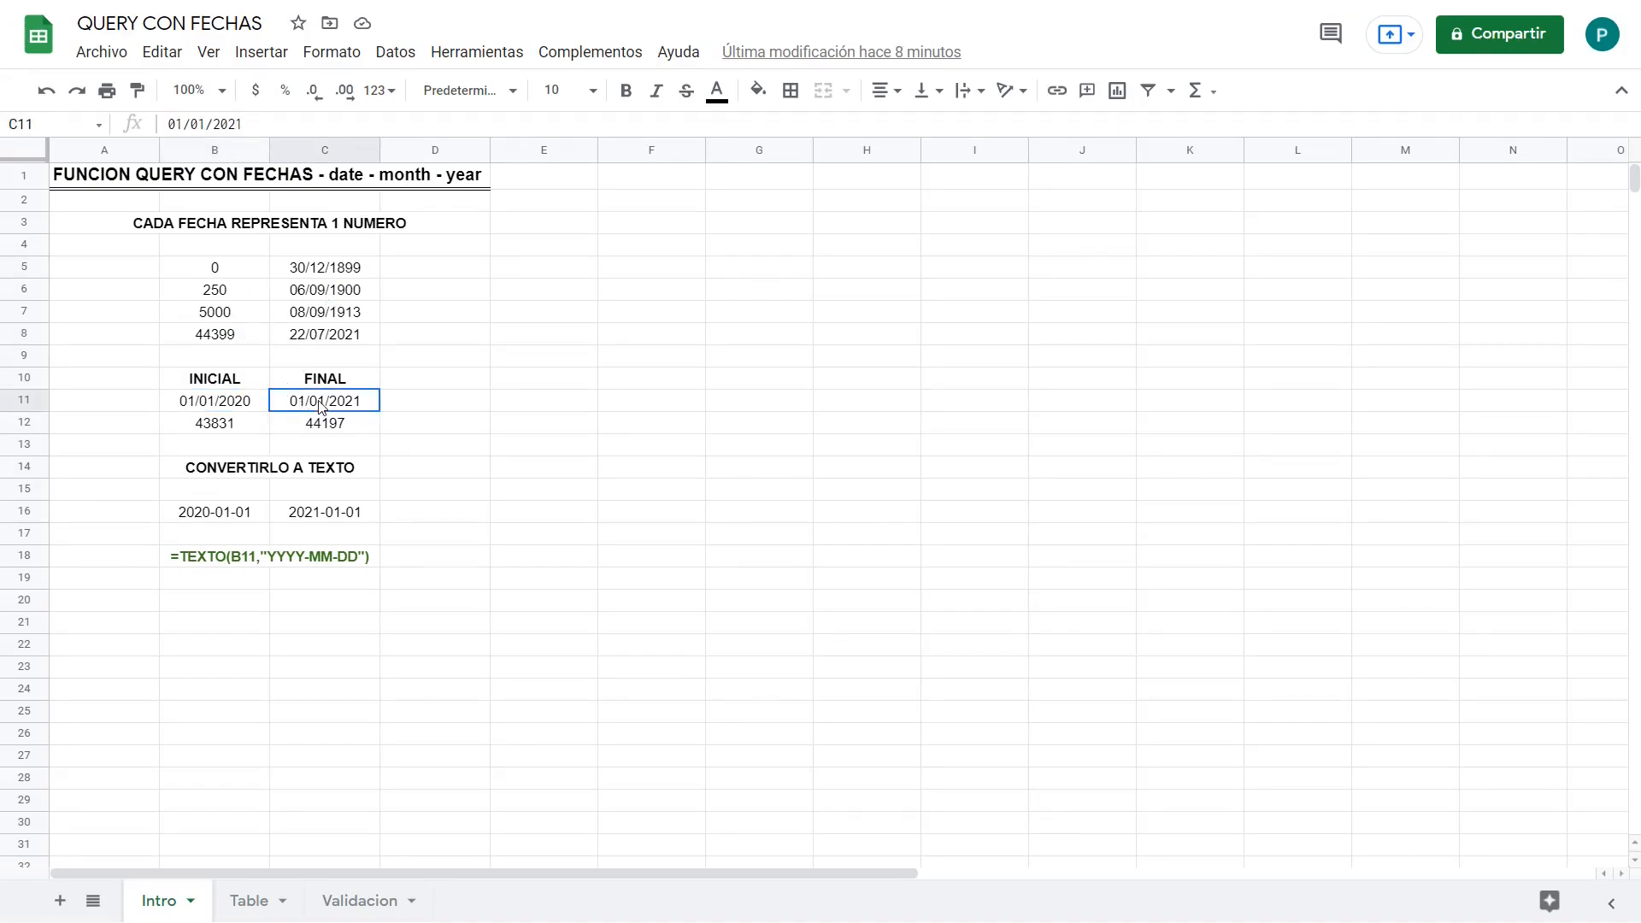
click(248, 433)
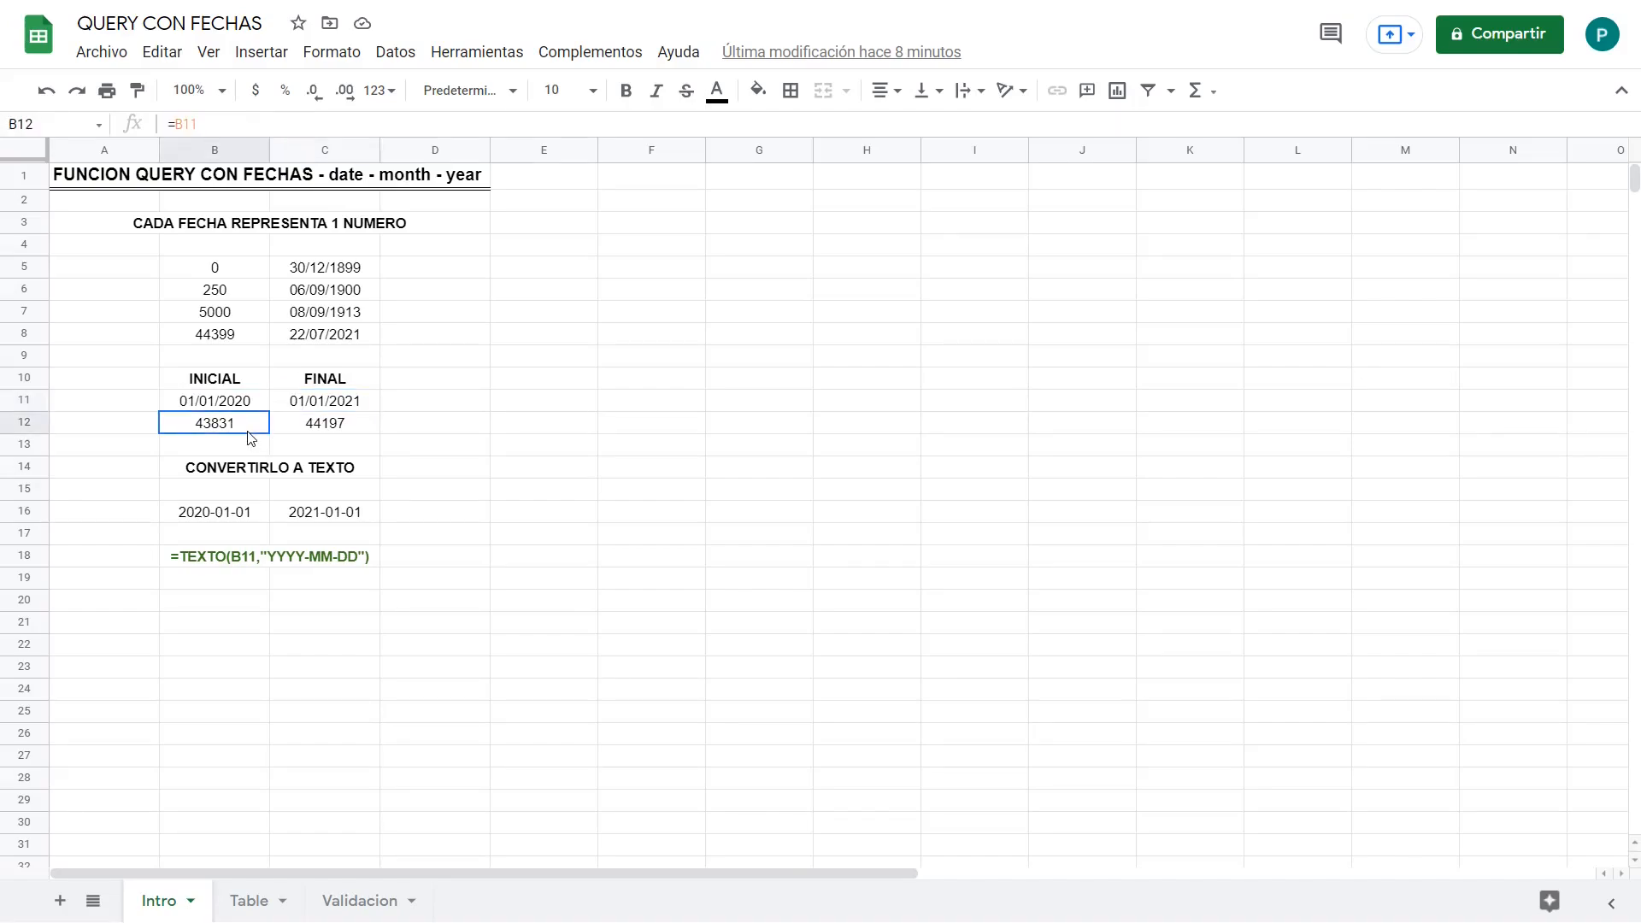
click(349, 435)
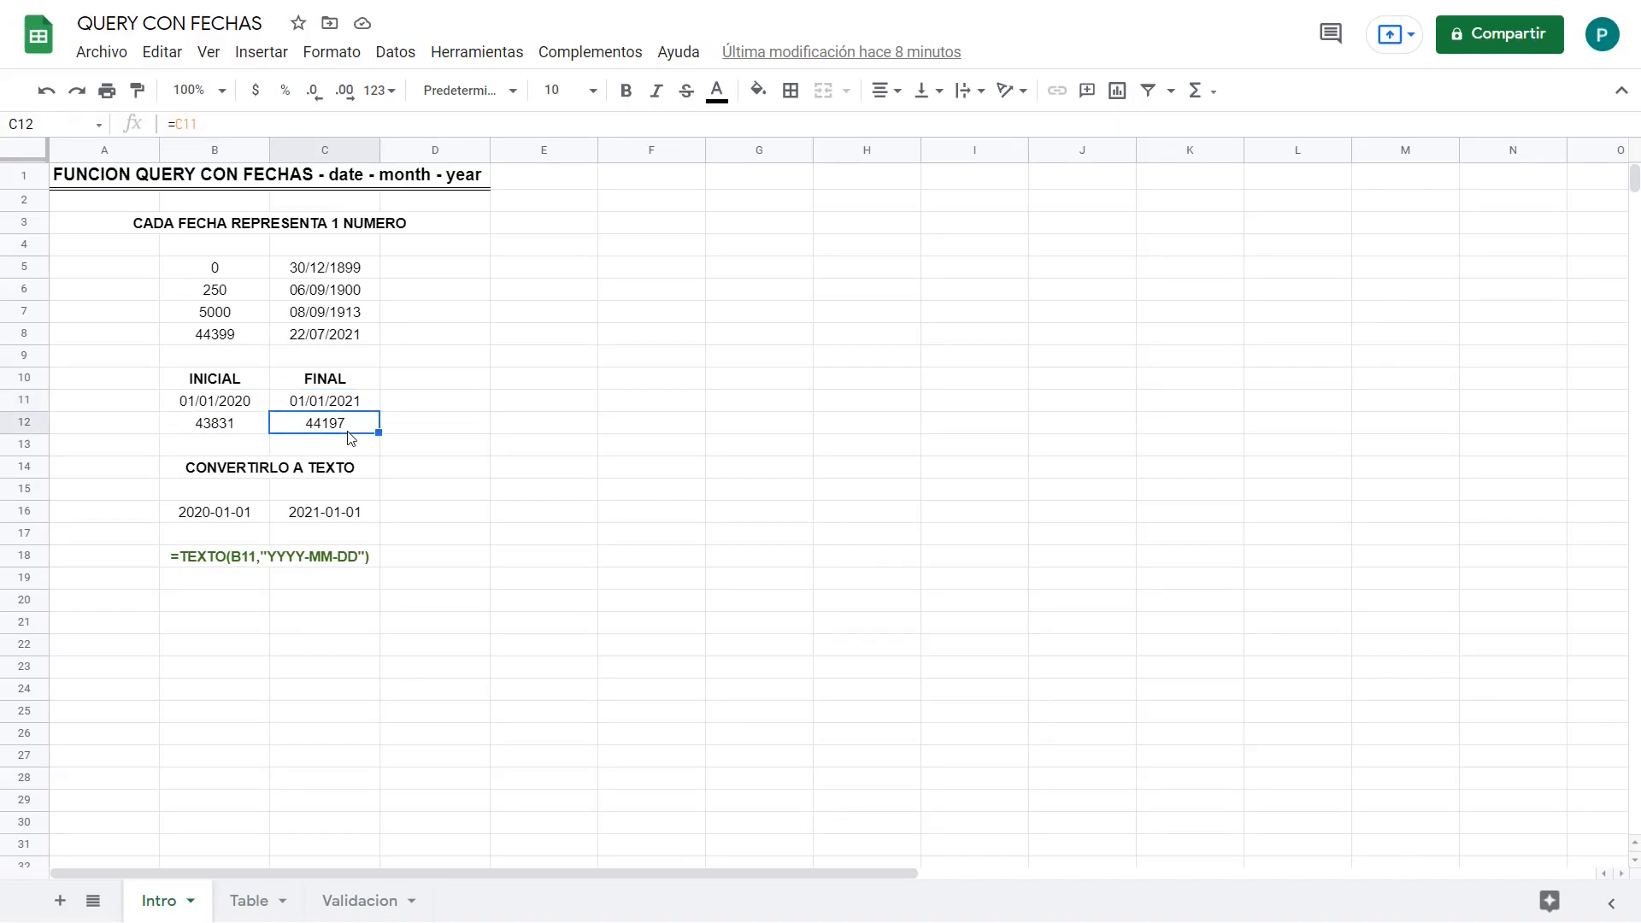
click(218, 426)
click(355, 428)
click(249, 407)
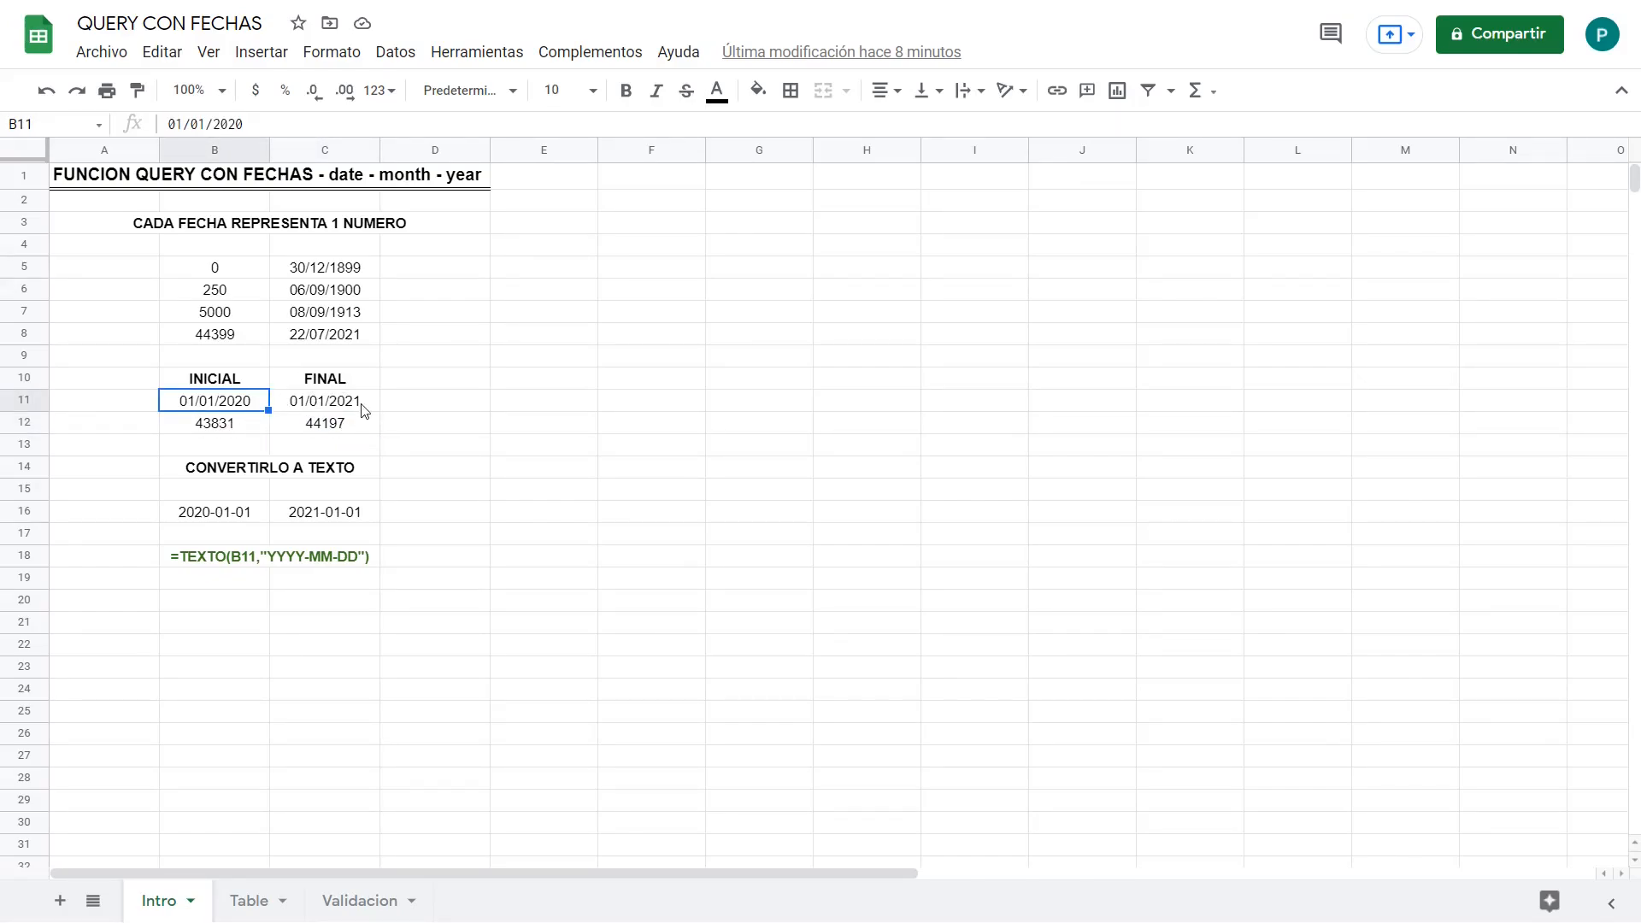
click(362, 410)
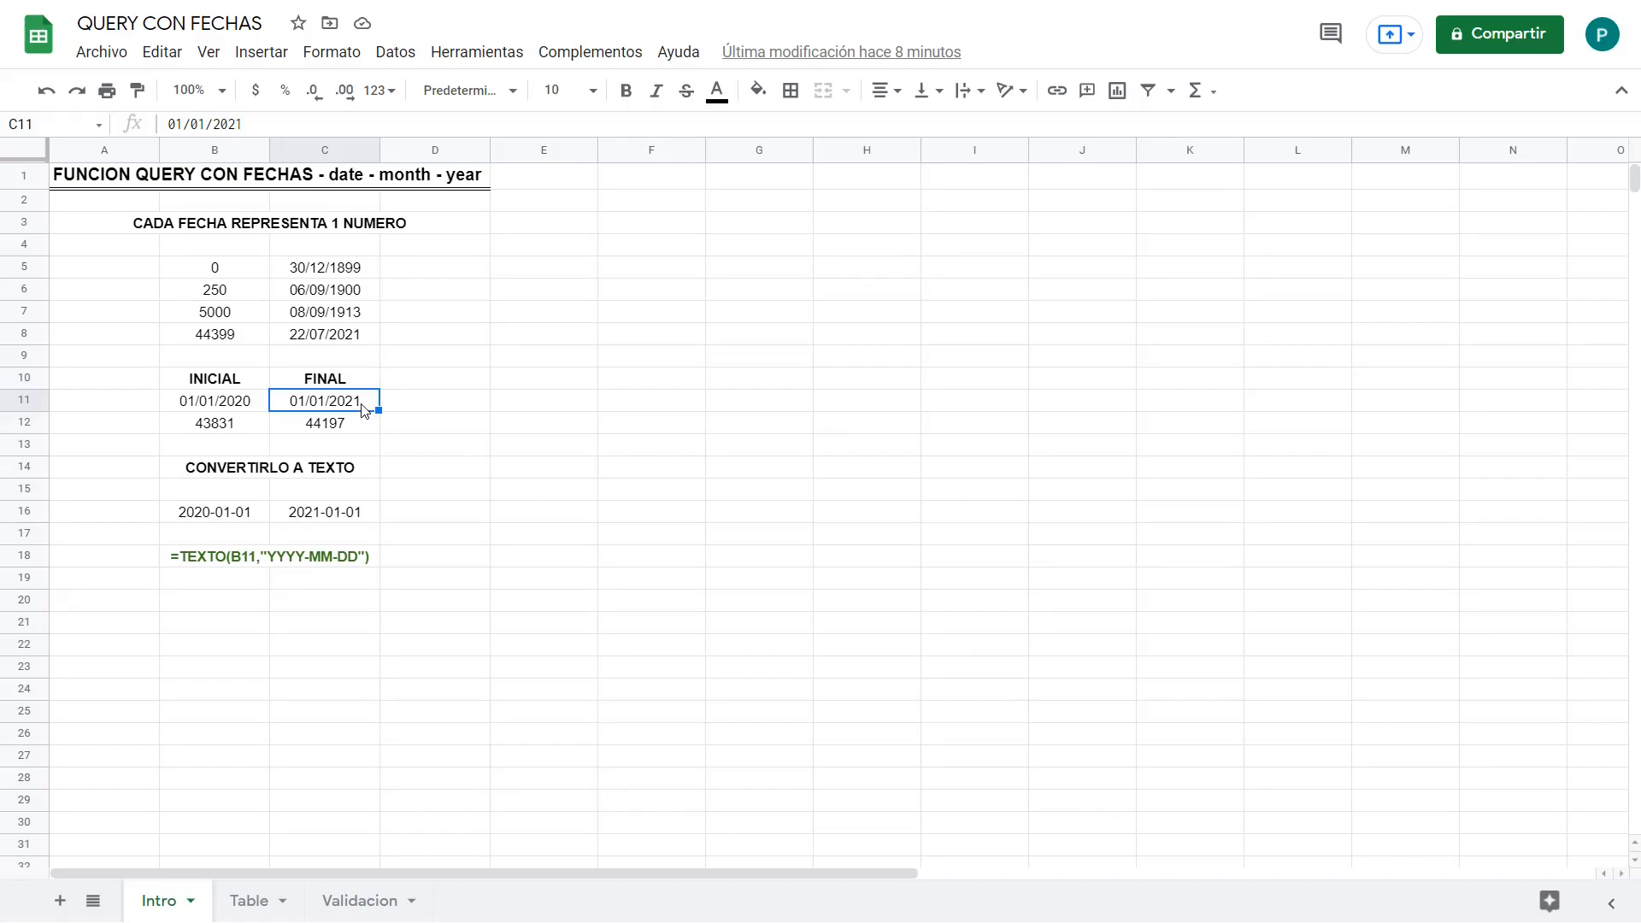
Step: Enter the formula =B11 & " AND " & C11 in cell D11 to join the initial and final dates
click(436, 408)
text(=)
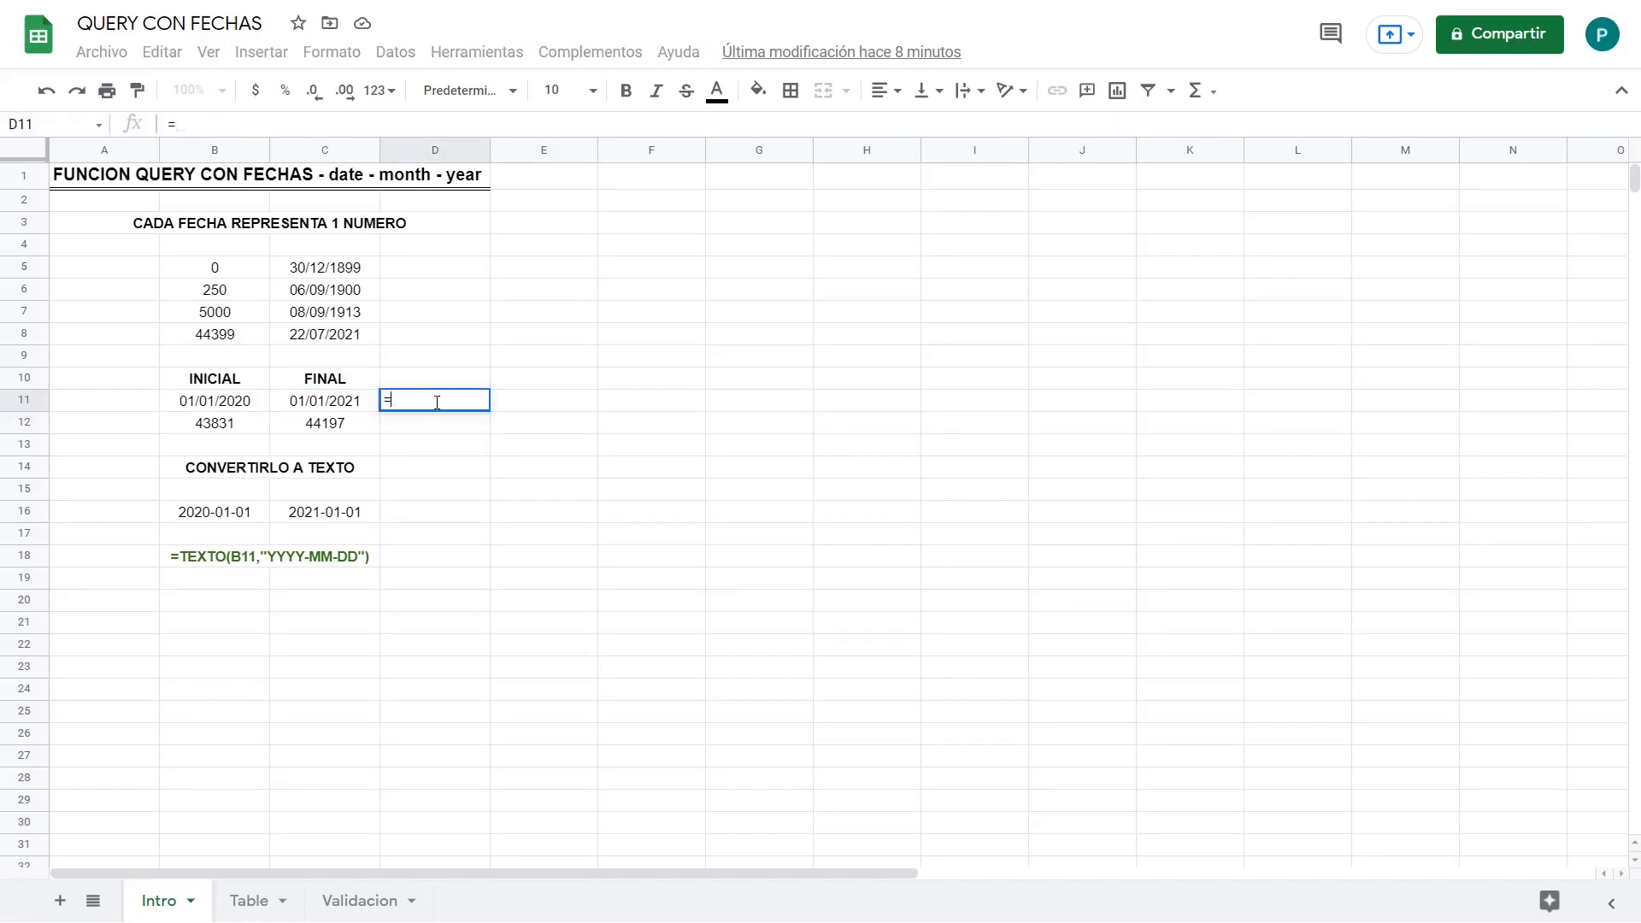
click(243, 407)
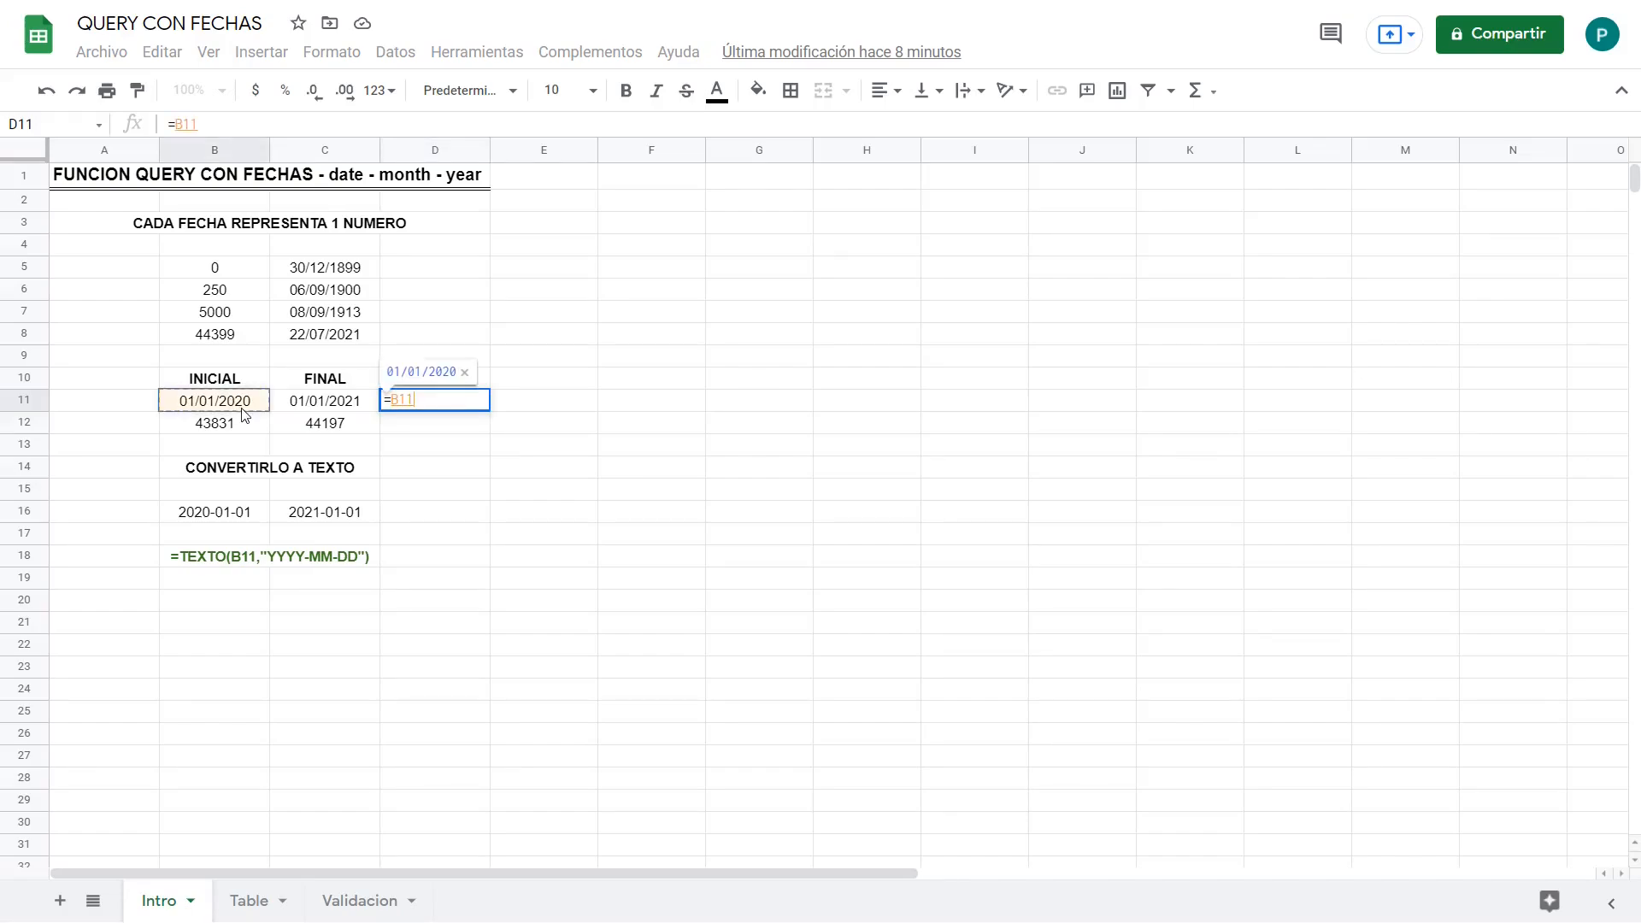
text(&)
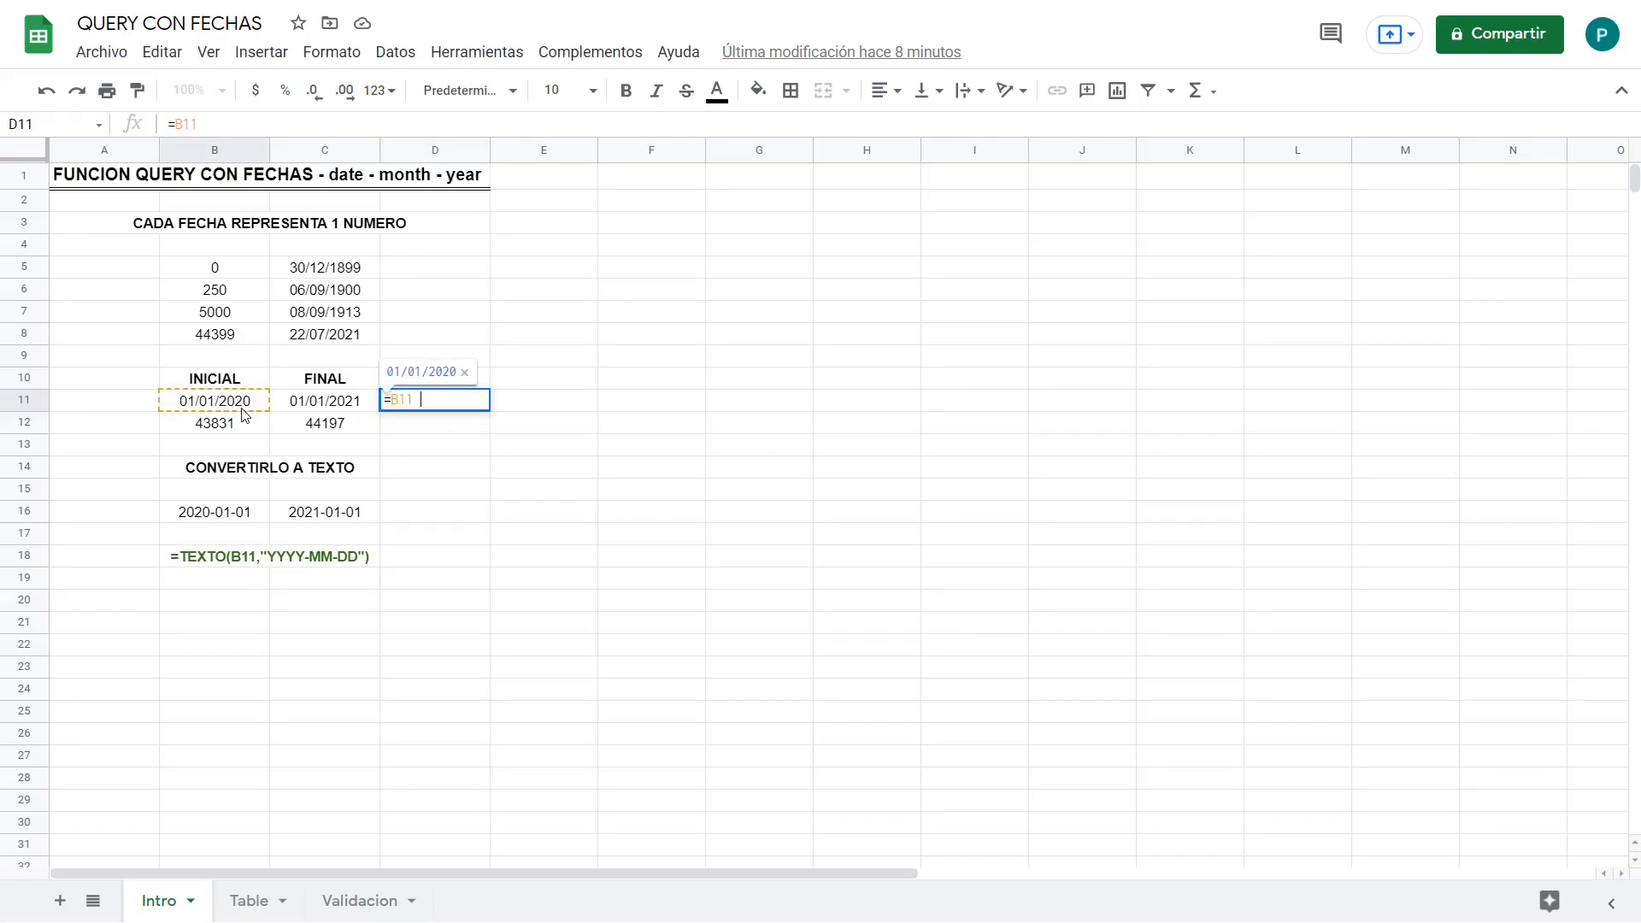
text( " AND ")
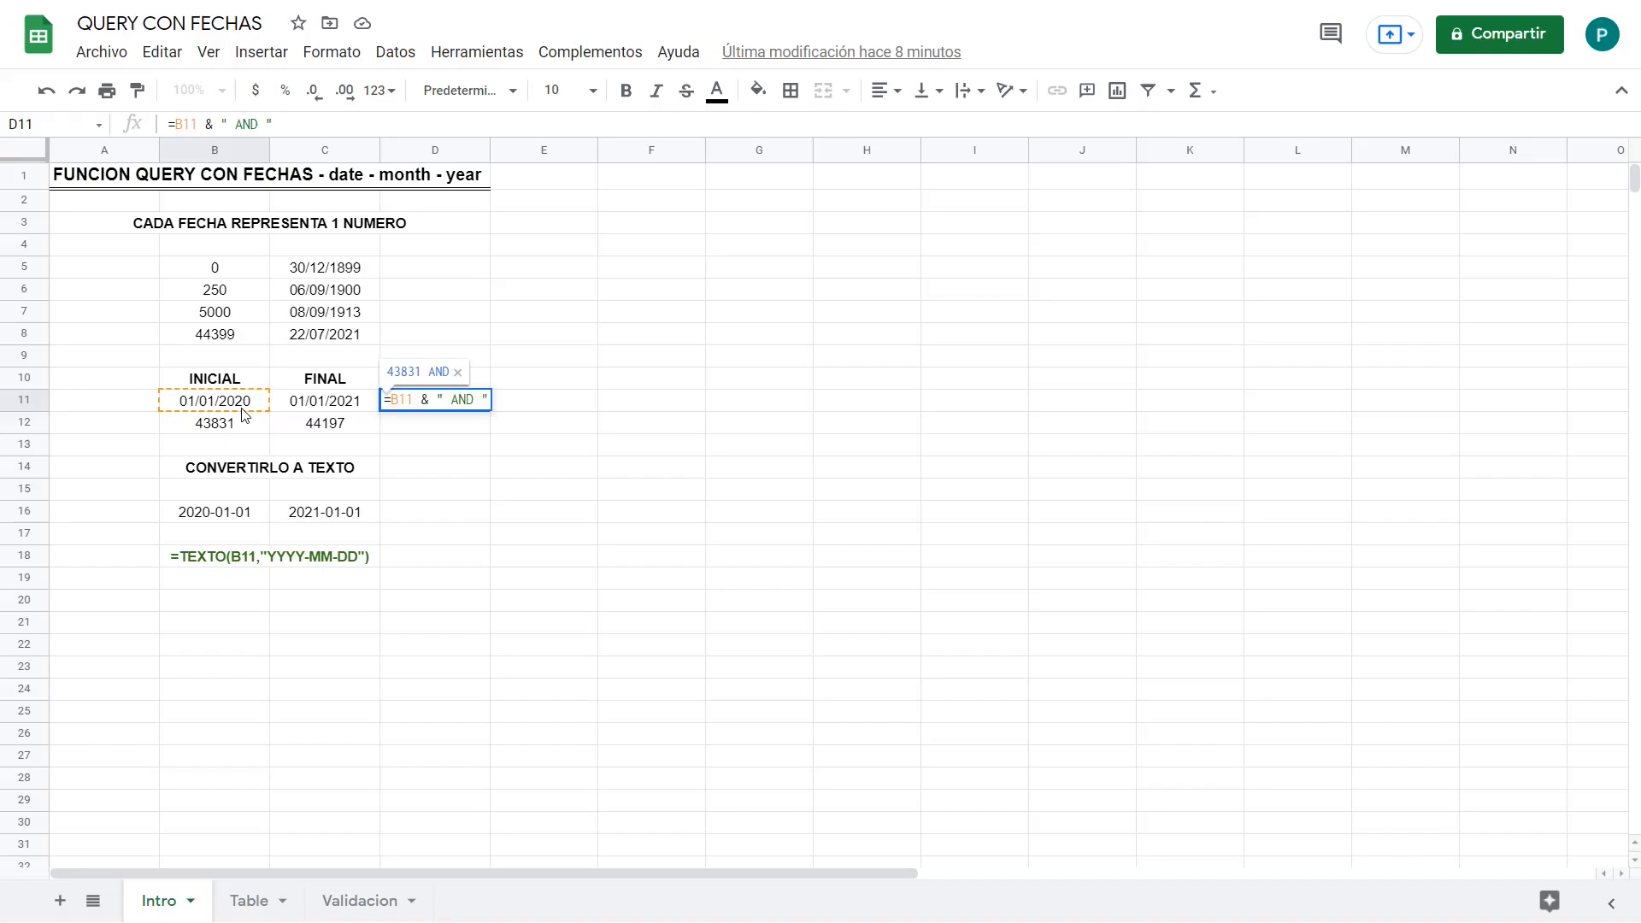
text( %_)
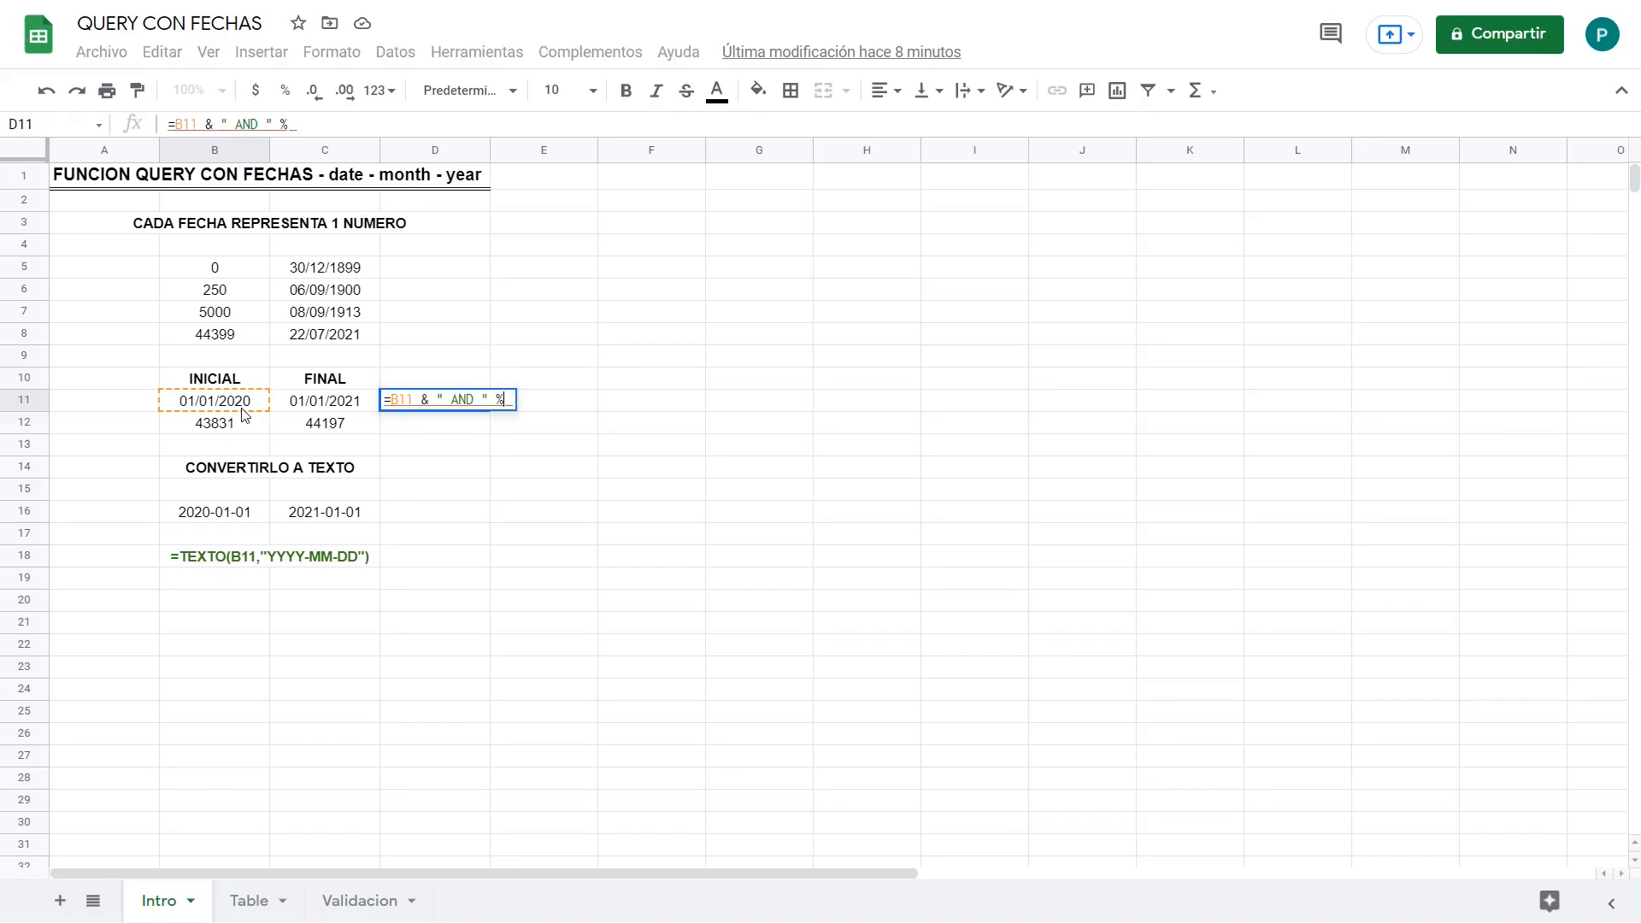
key(BackSpace)
text(&)
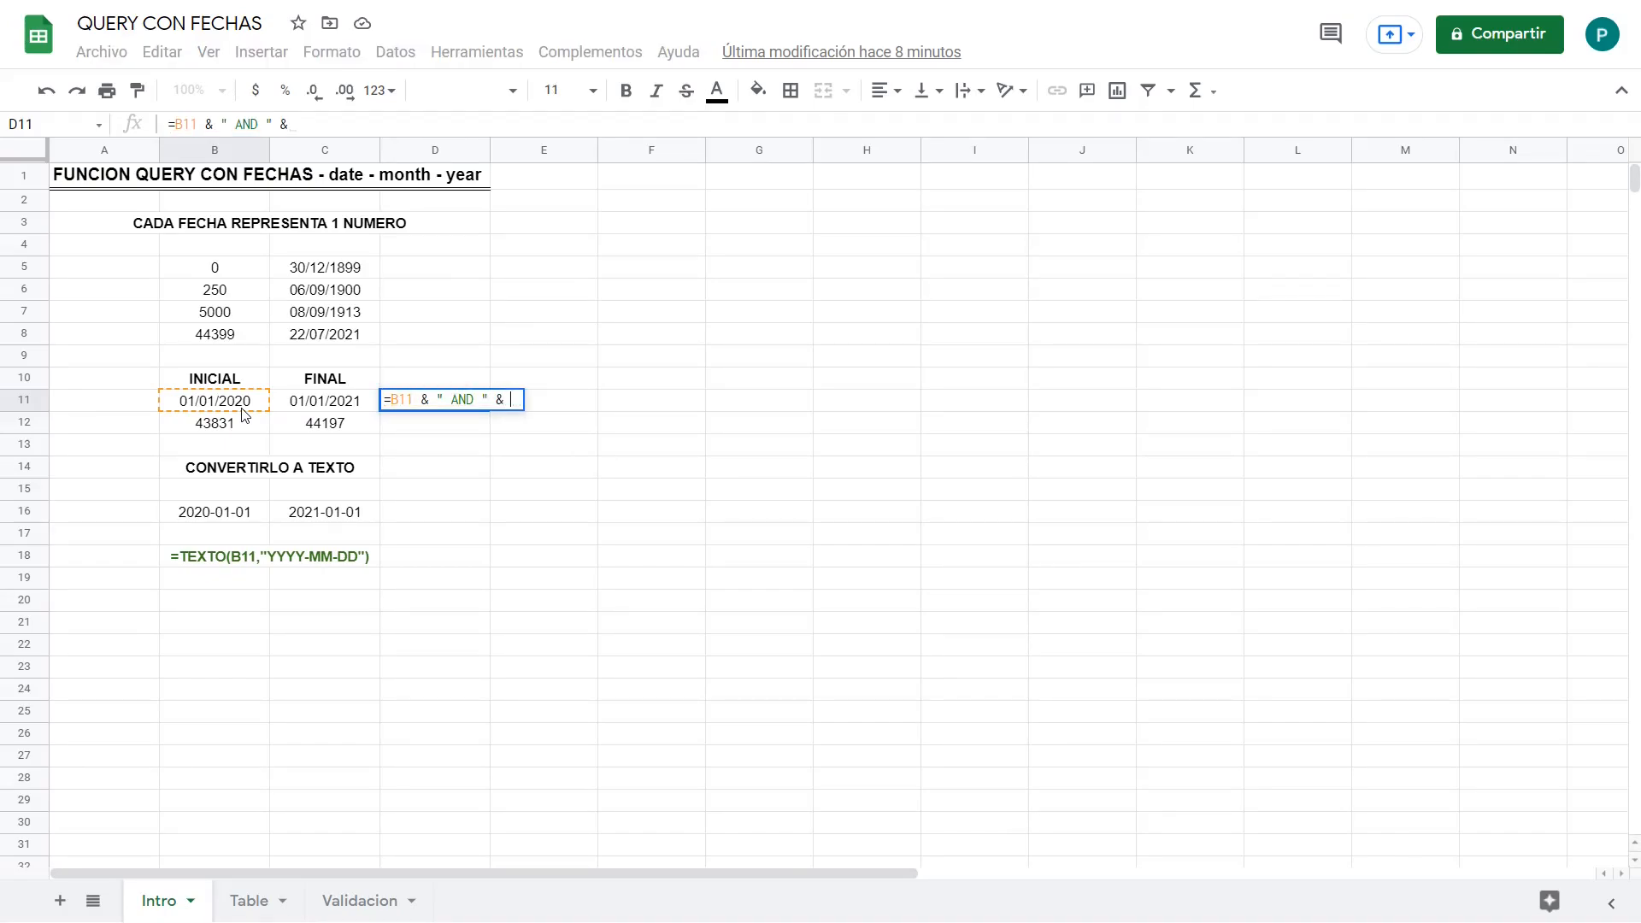
click(341, 401)
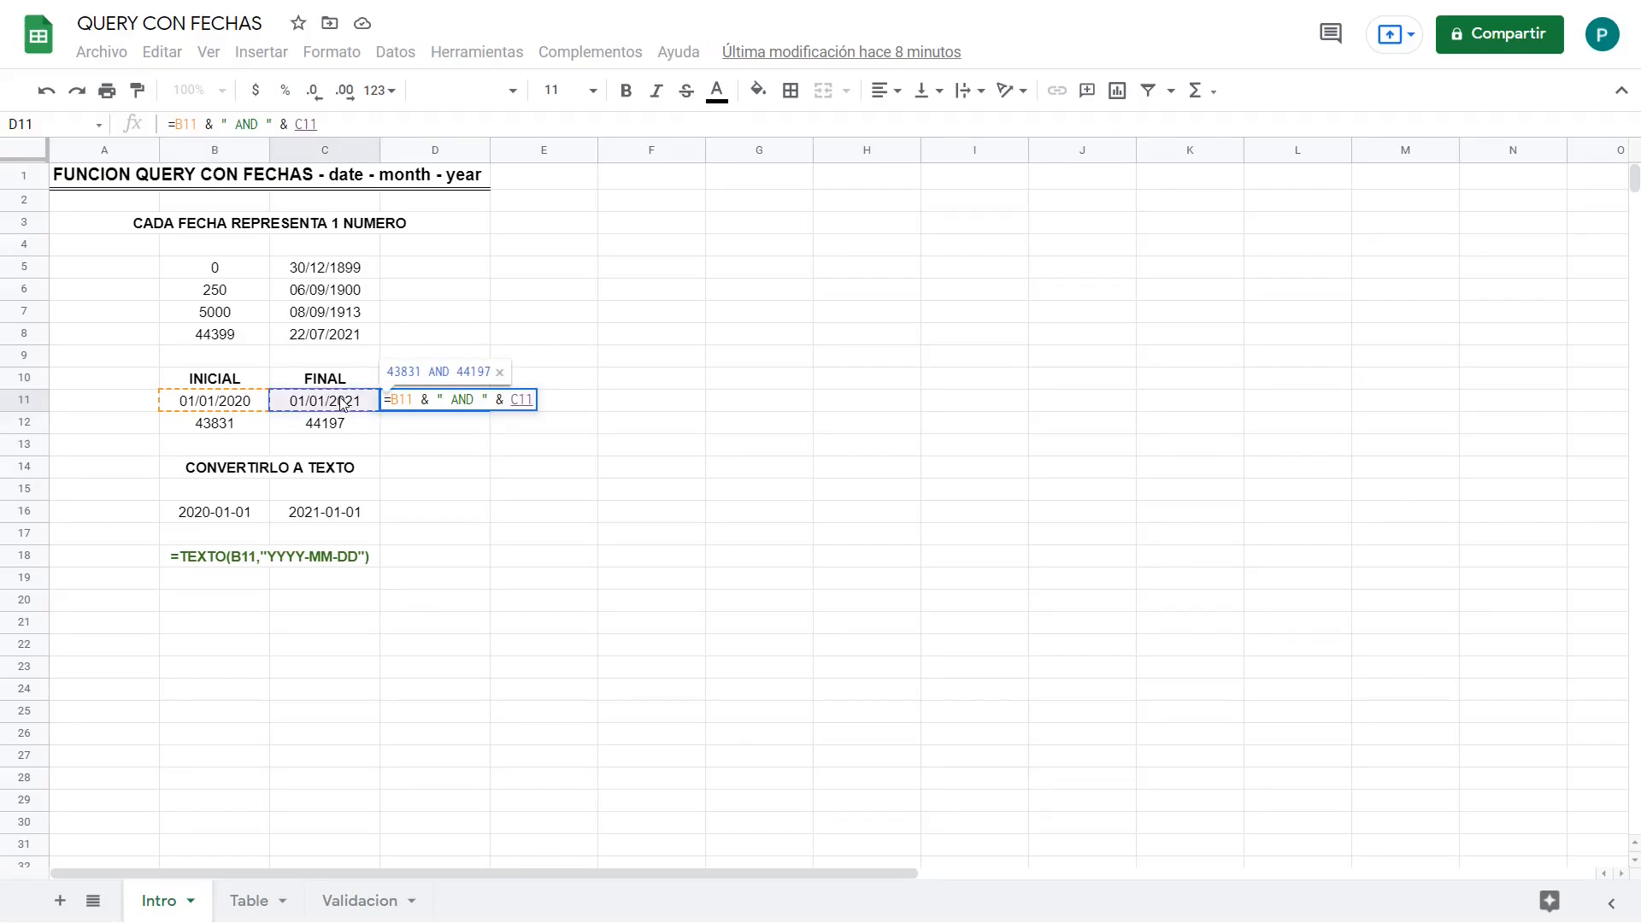
key(Return)
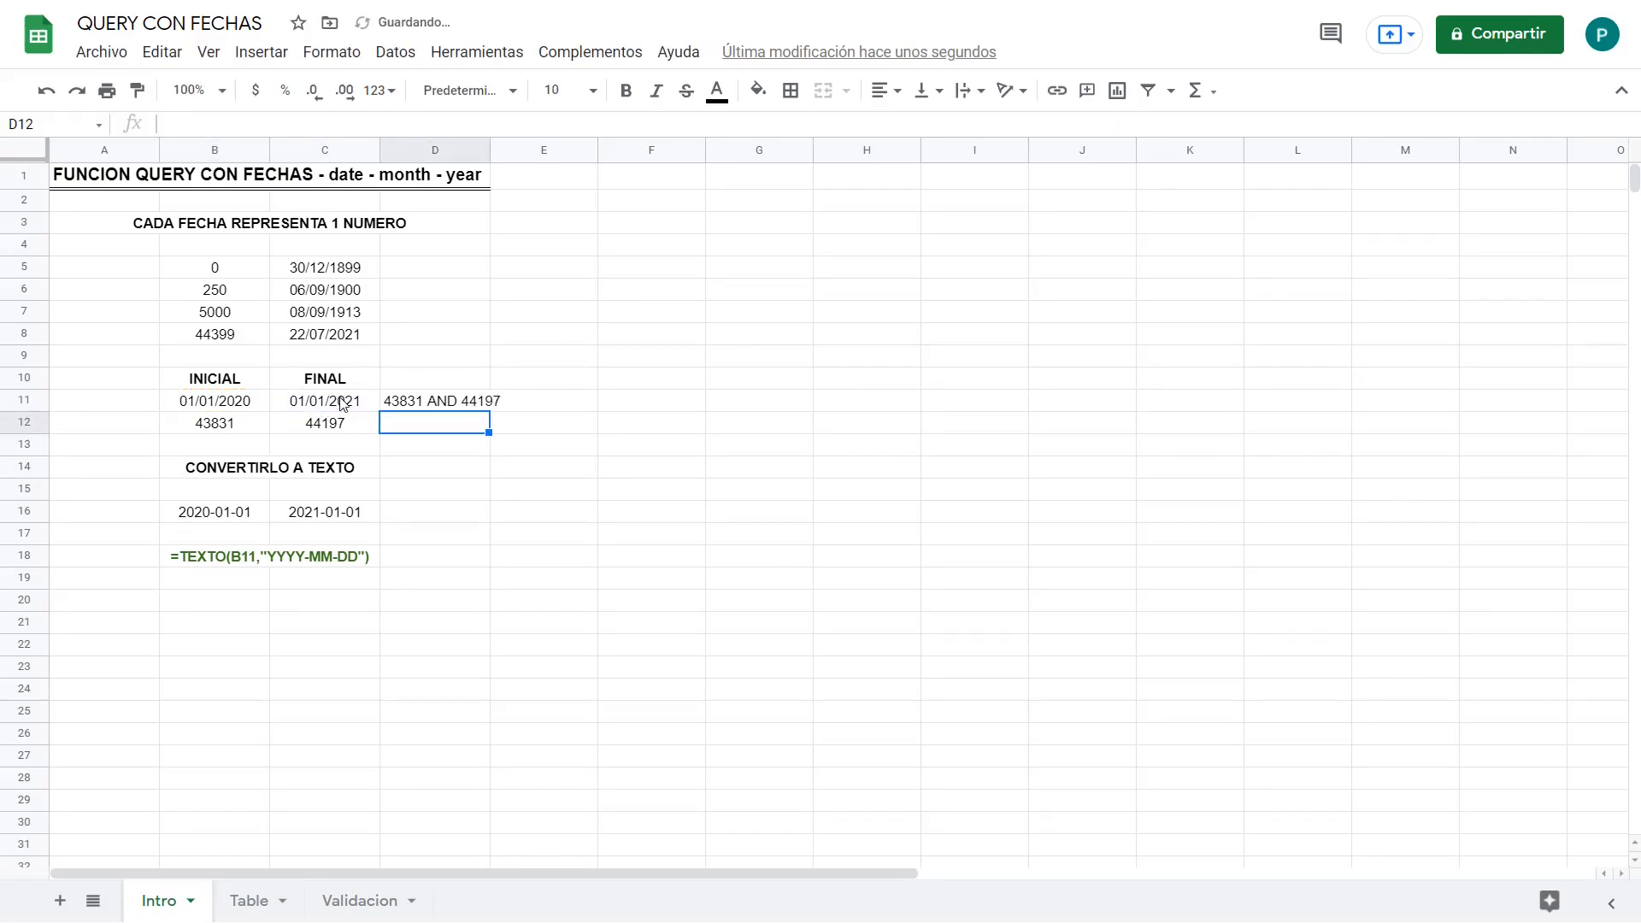
click(432, 407)
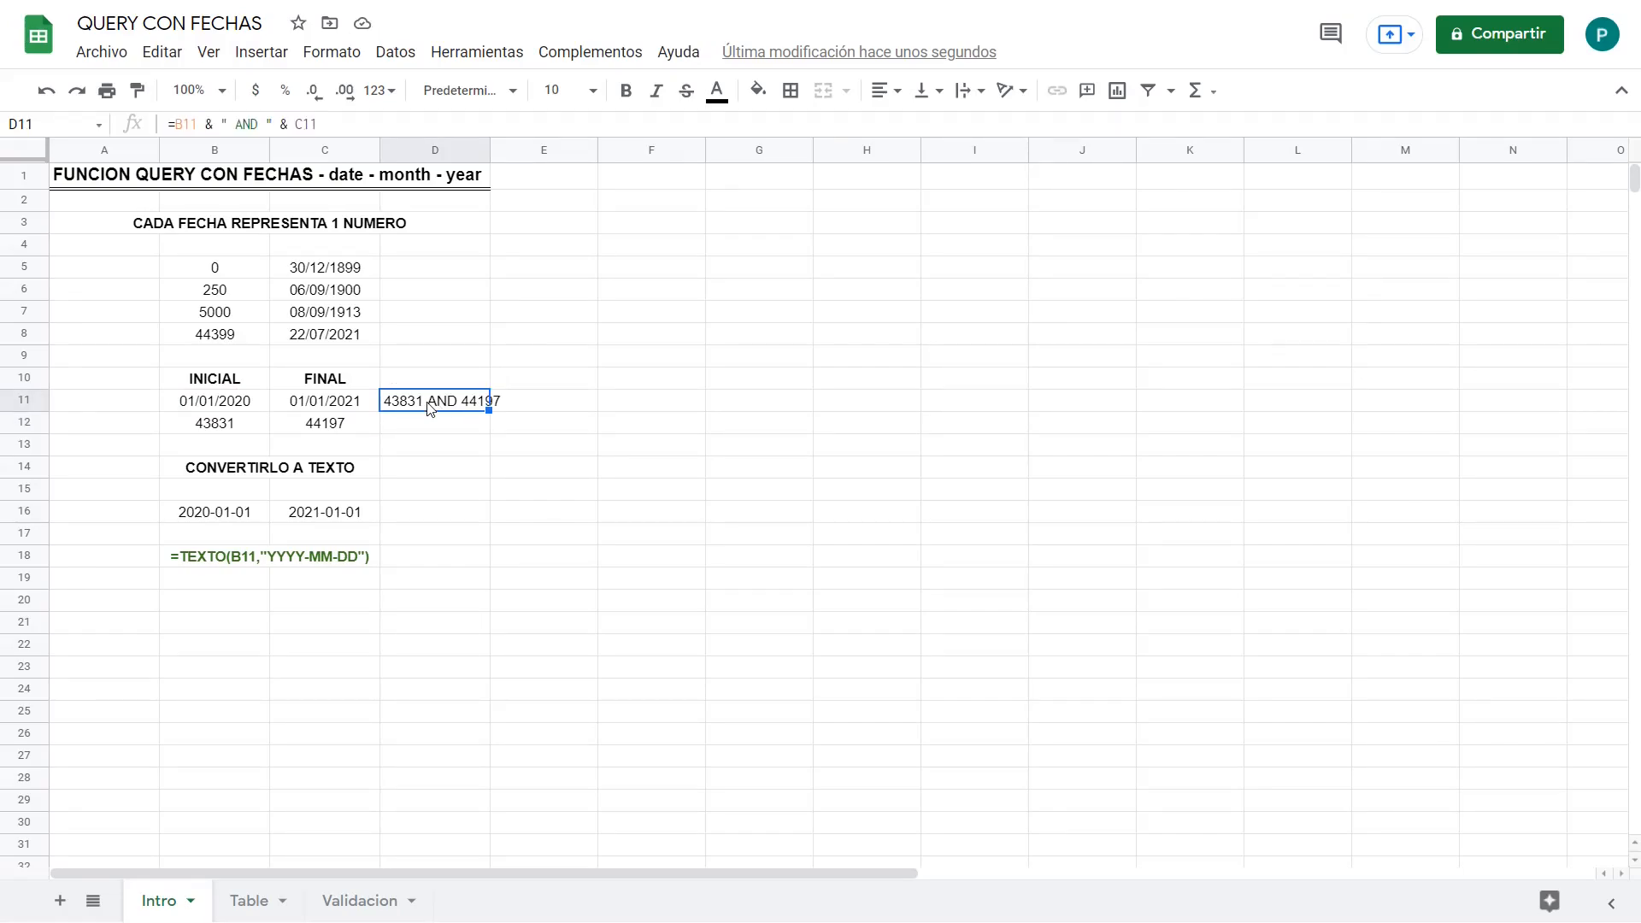
Step: Apply the Automático number format to the dates in C5:C8 and check the individual cells
drag(341, 270, 342, 337)
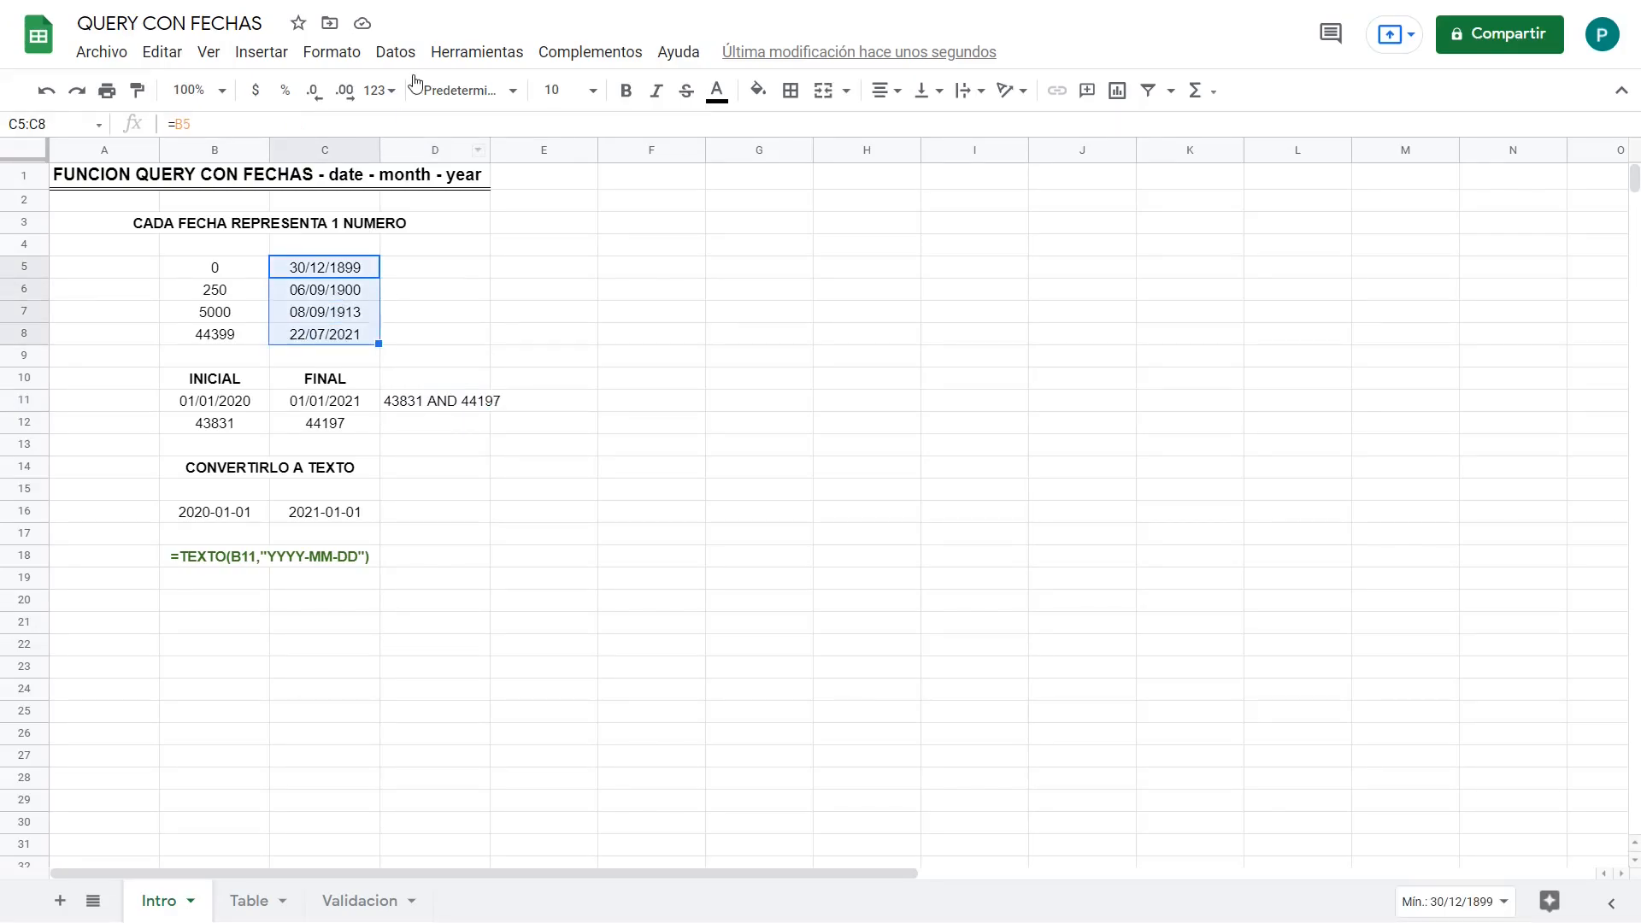
click(331, 52)
mouse_move(450, 139)
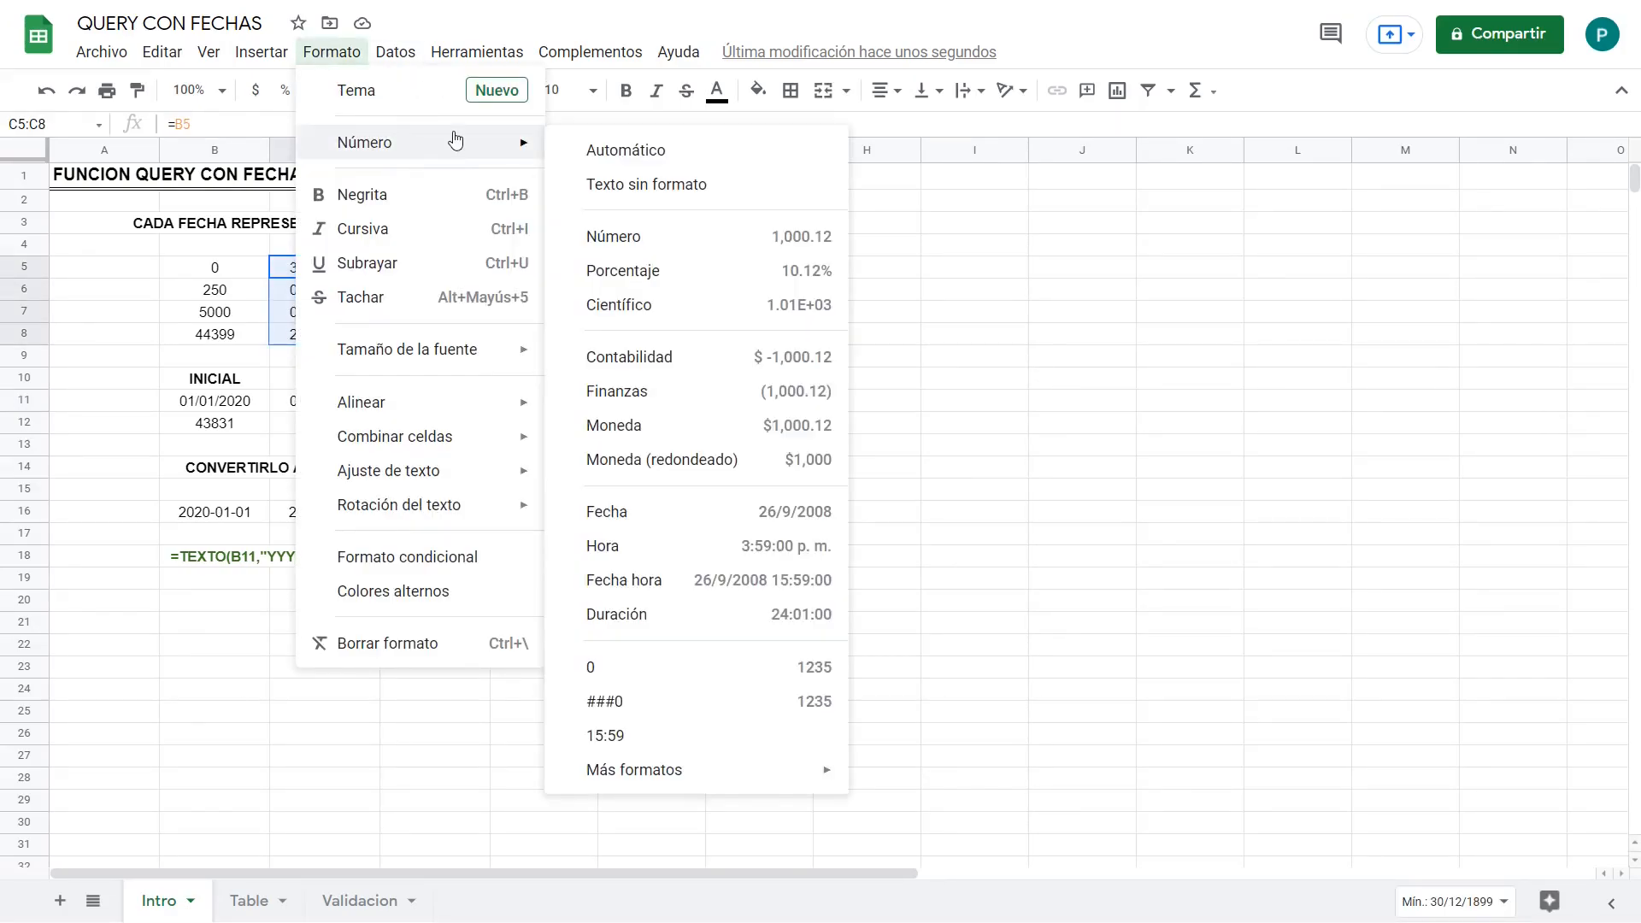
click(678, 149)
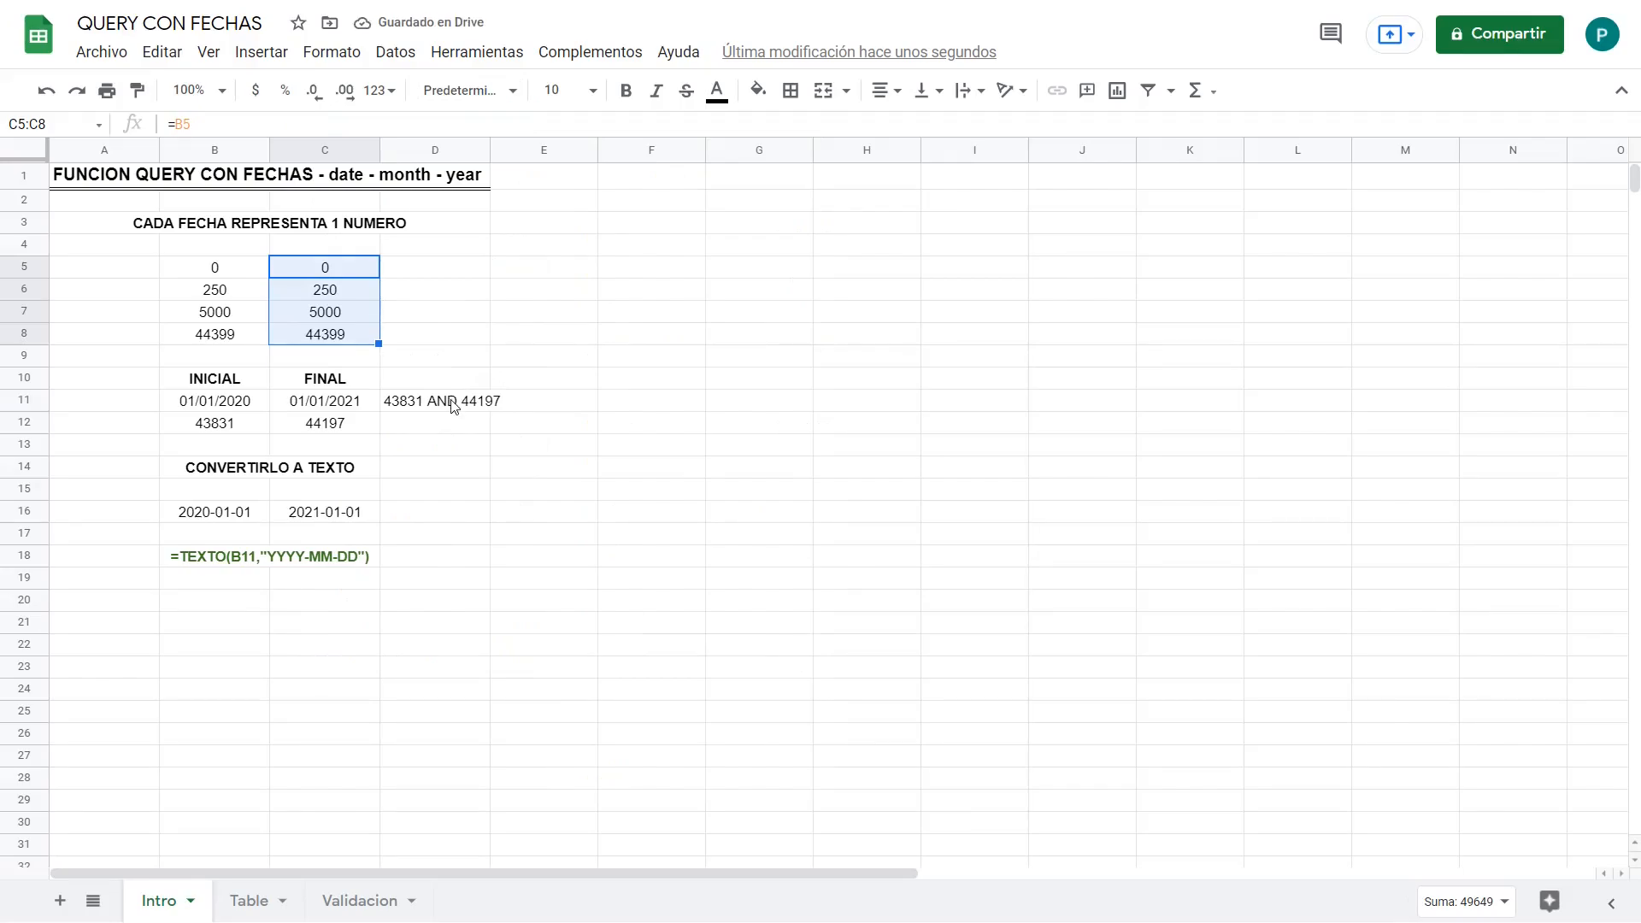
click(344, 341)
click(359, 312)
click(360, 291)
click(360, 272)
click(365, 340)
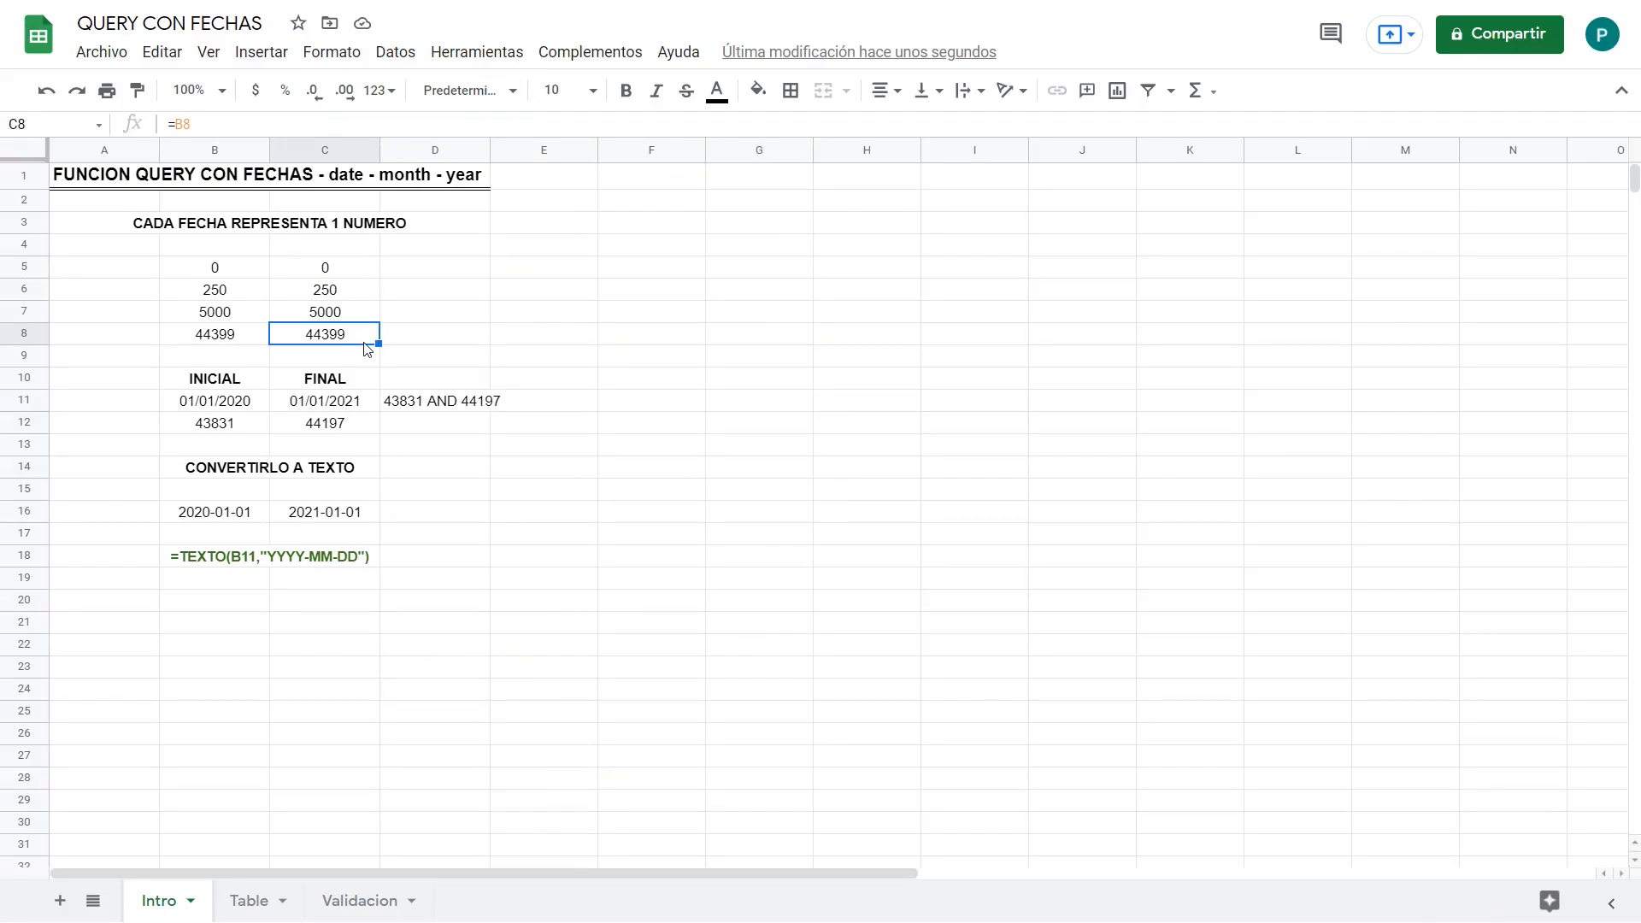
Step: Compare the text dates in B16:C16 with the INICIAL and FINAL dates they are converted from in row 11
click(435, 517)
drag(229, 519, 361, 516)
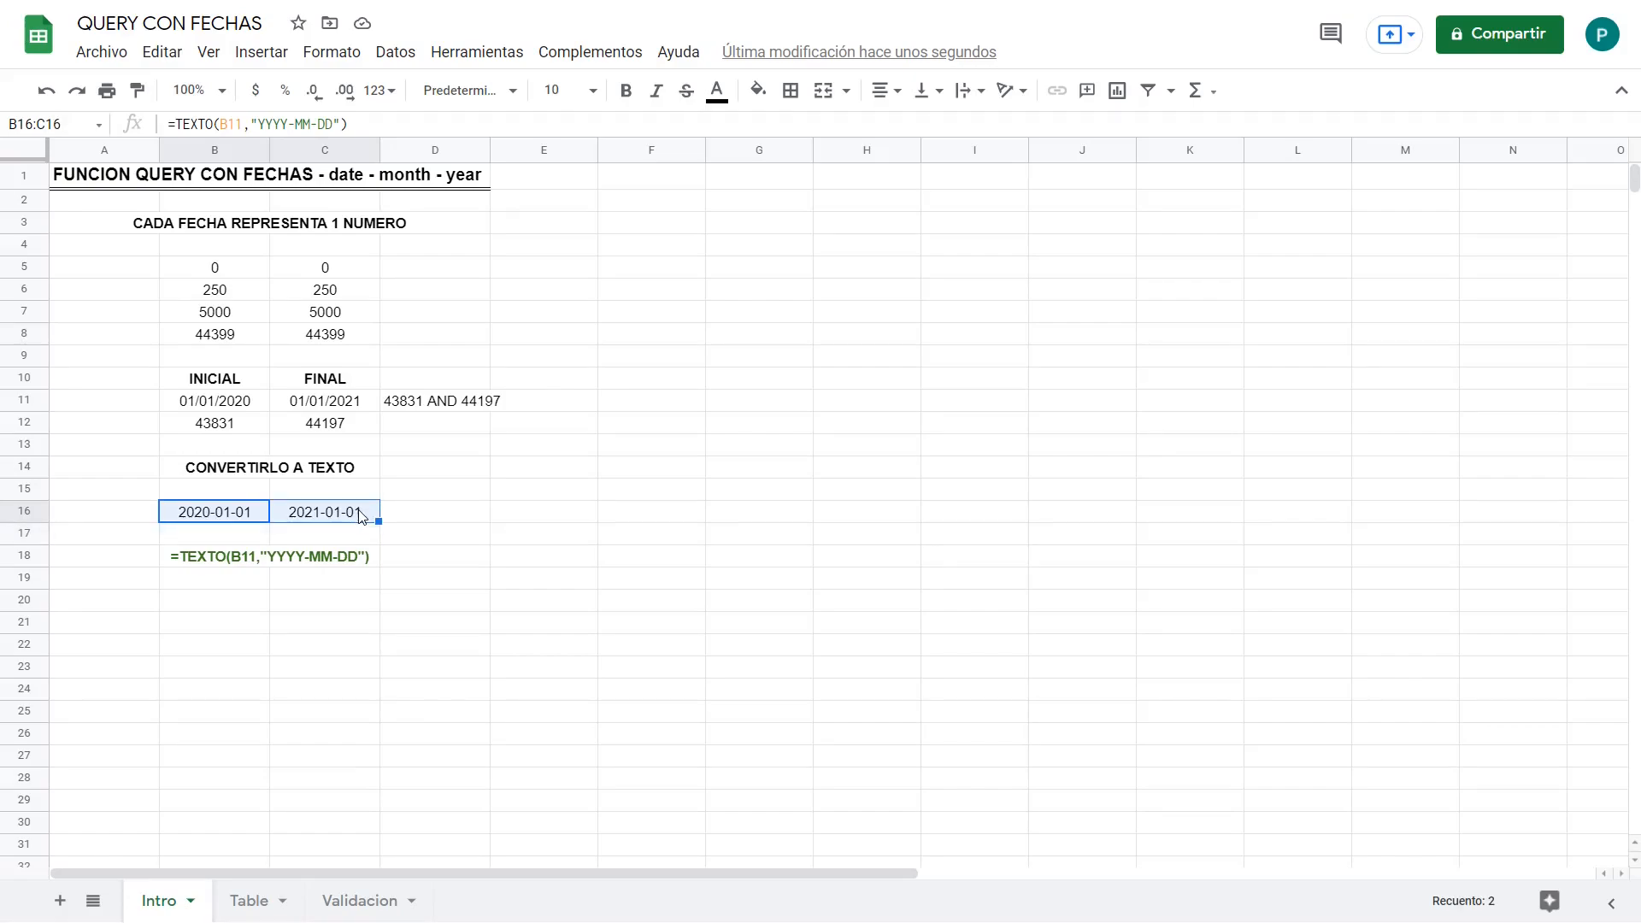
click(256, 383)
click(332, 375)
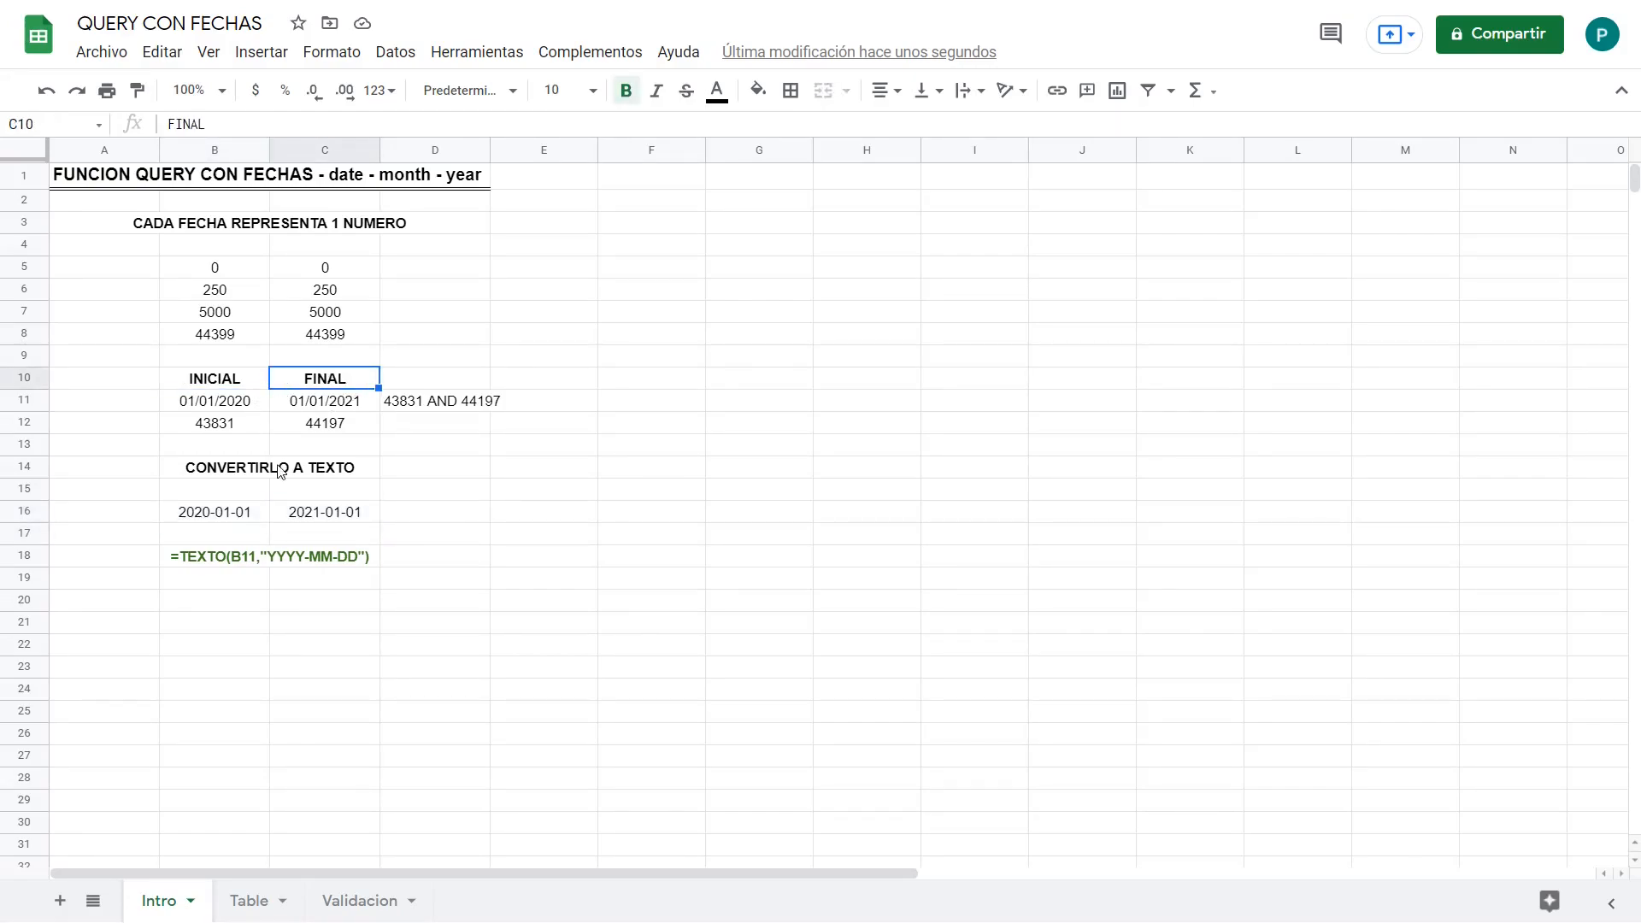
click(253, 520)
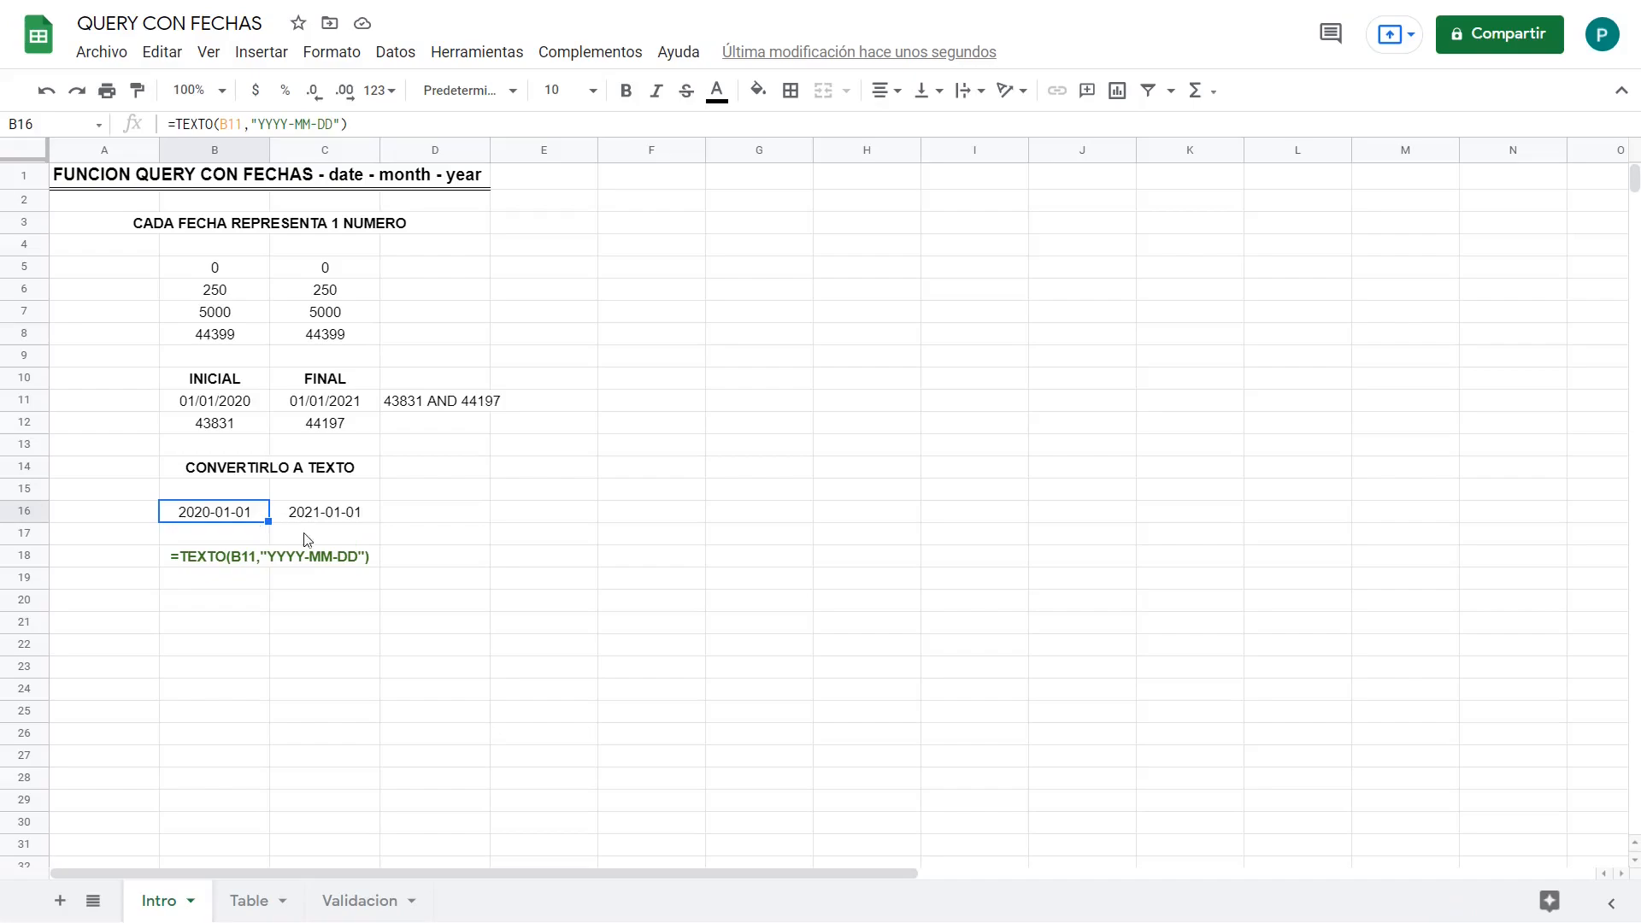
click(338, 513)
click(243, 408)
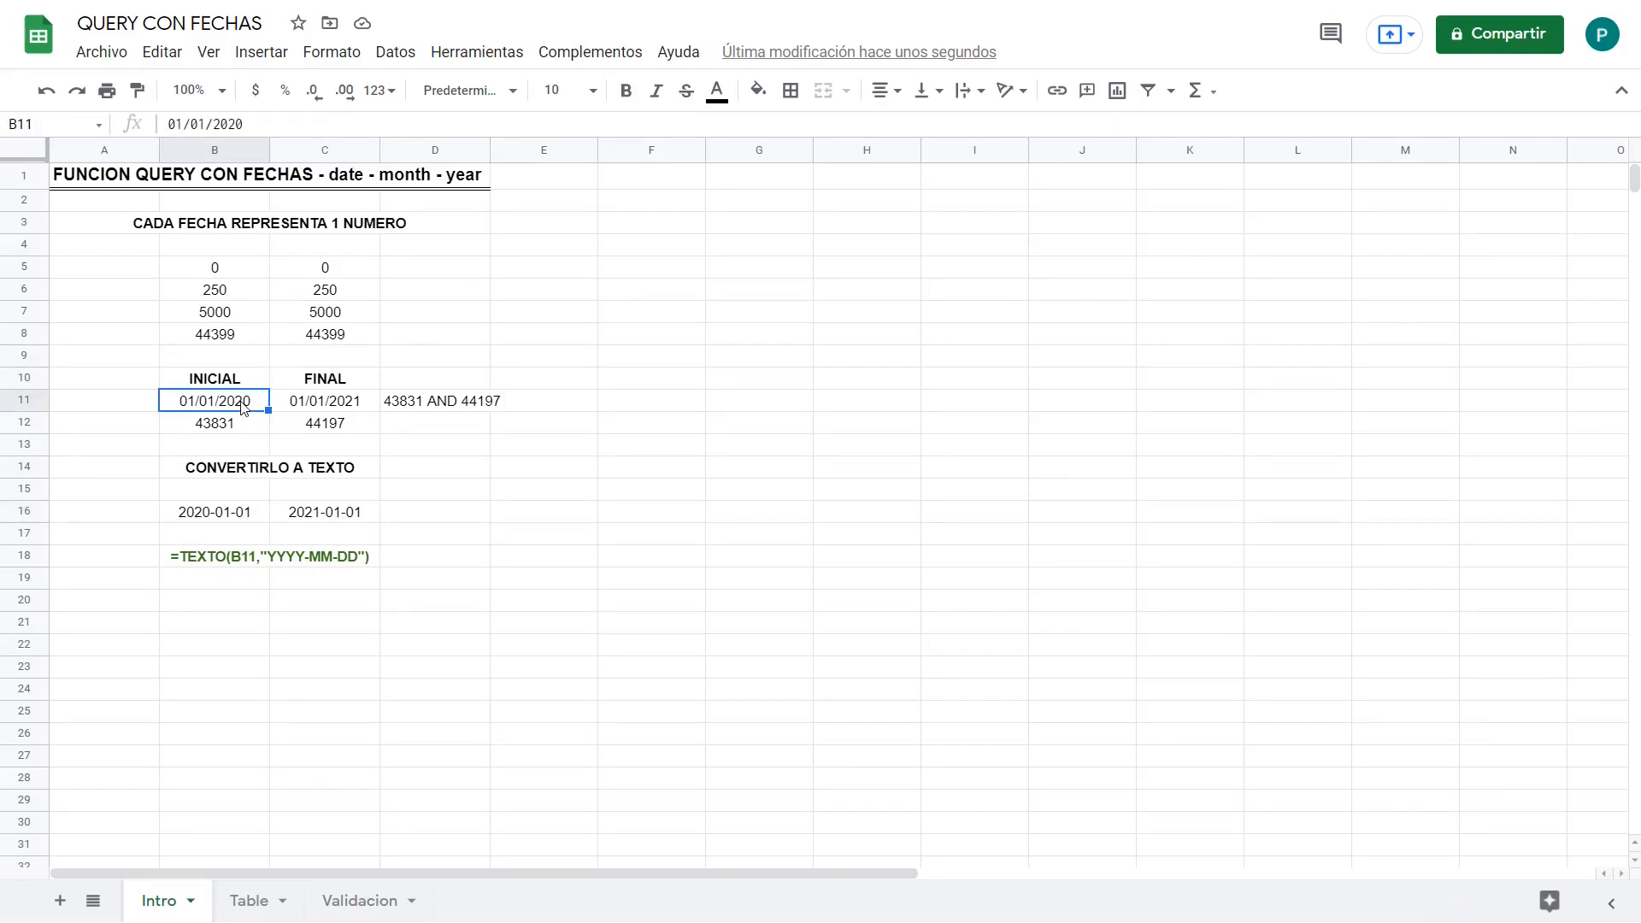
click(257, 516)
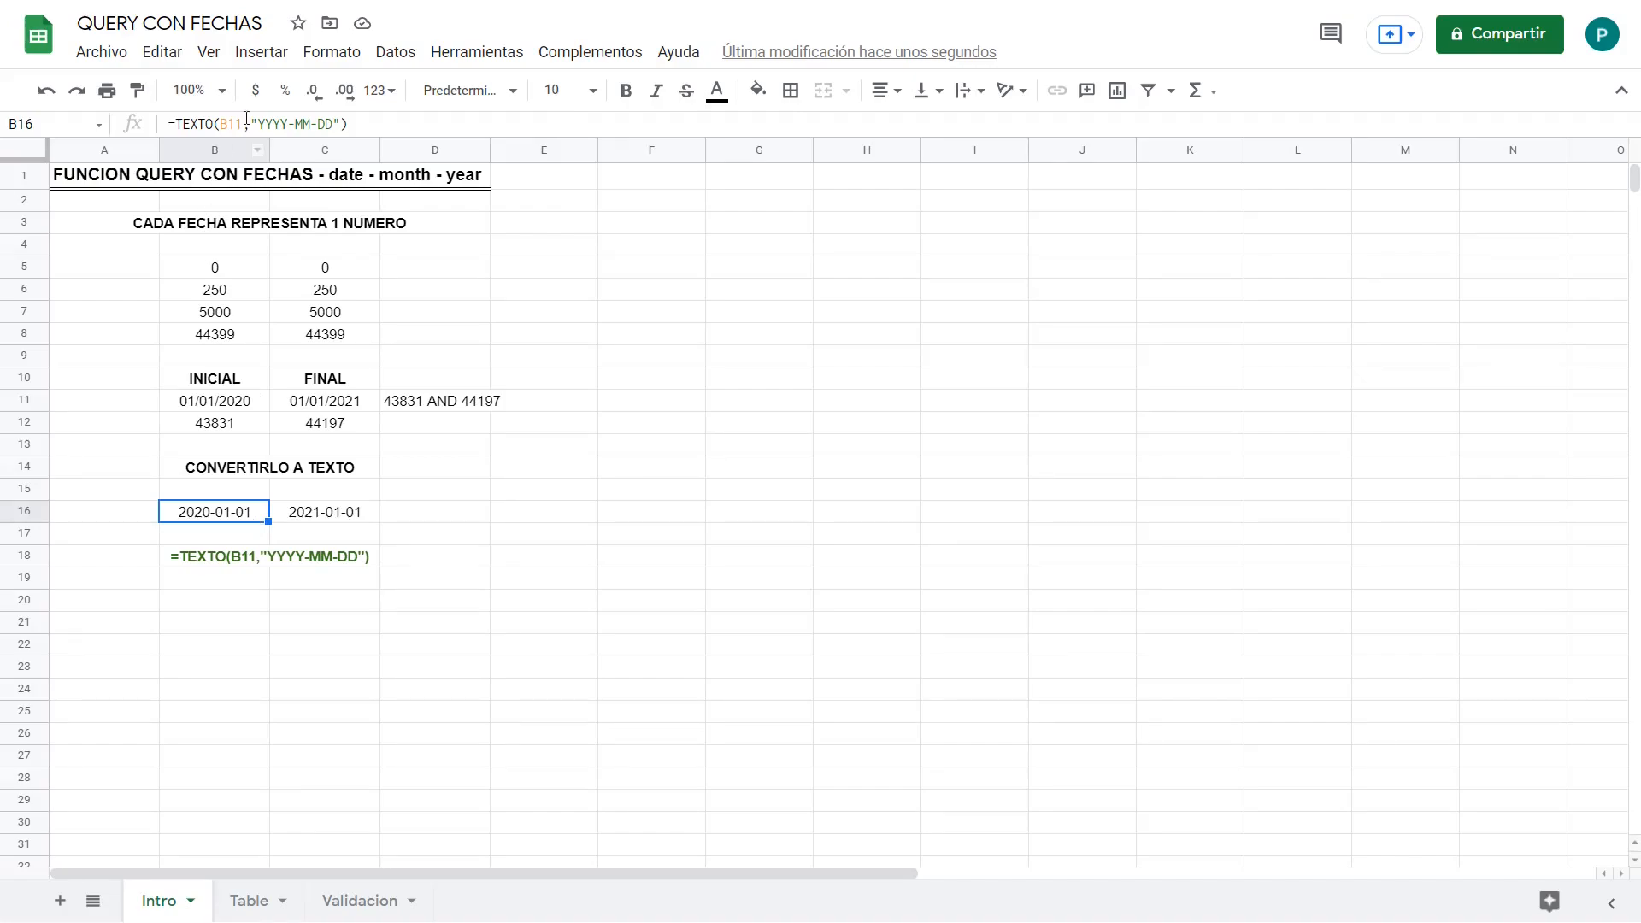
Step: Examine the number and format arguments of the TEXTO formula in cell B16
click(242, 124)
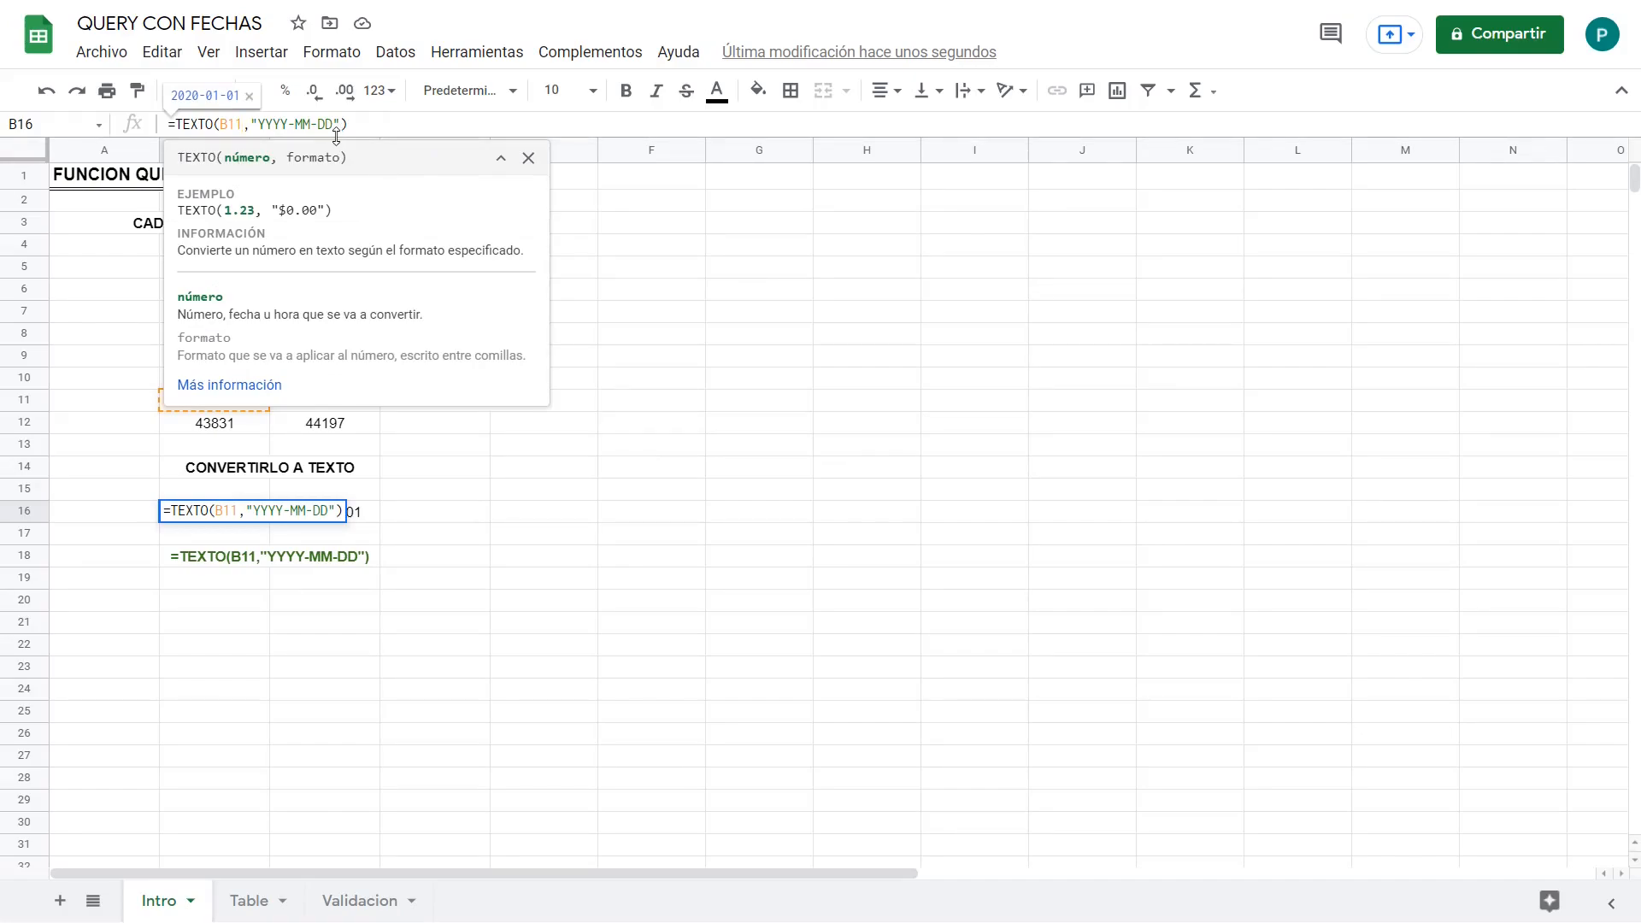
drag(340, 124, 254, 120)
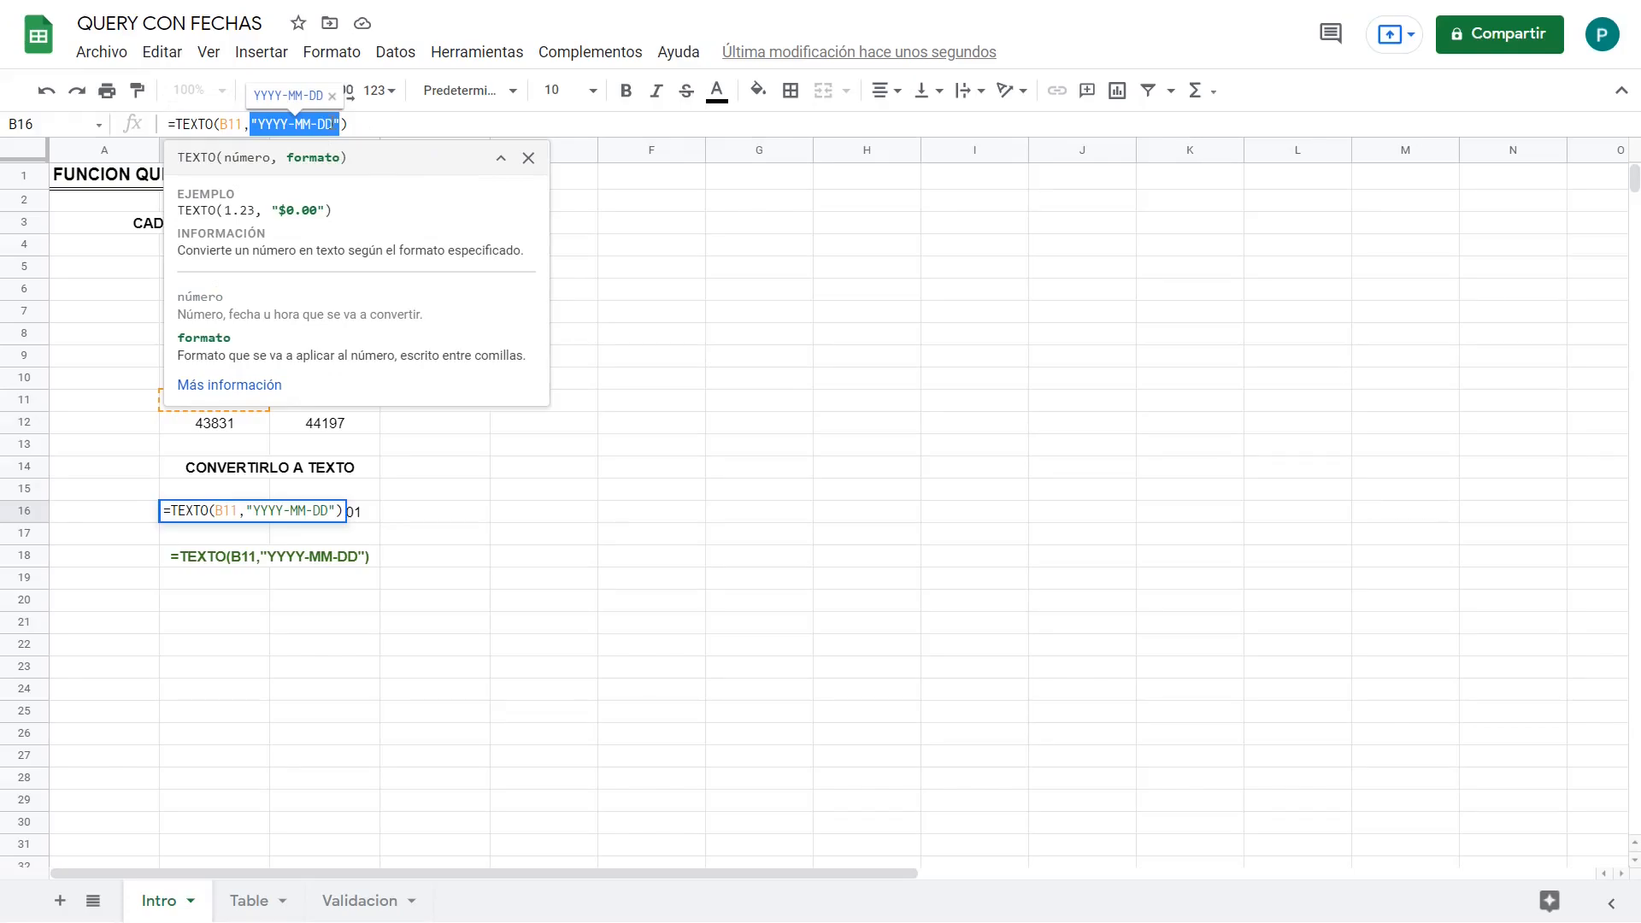
click(363, 125)
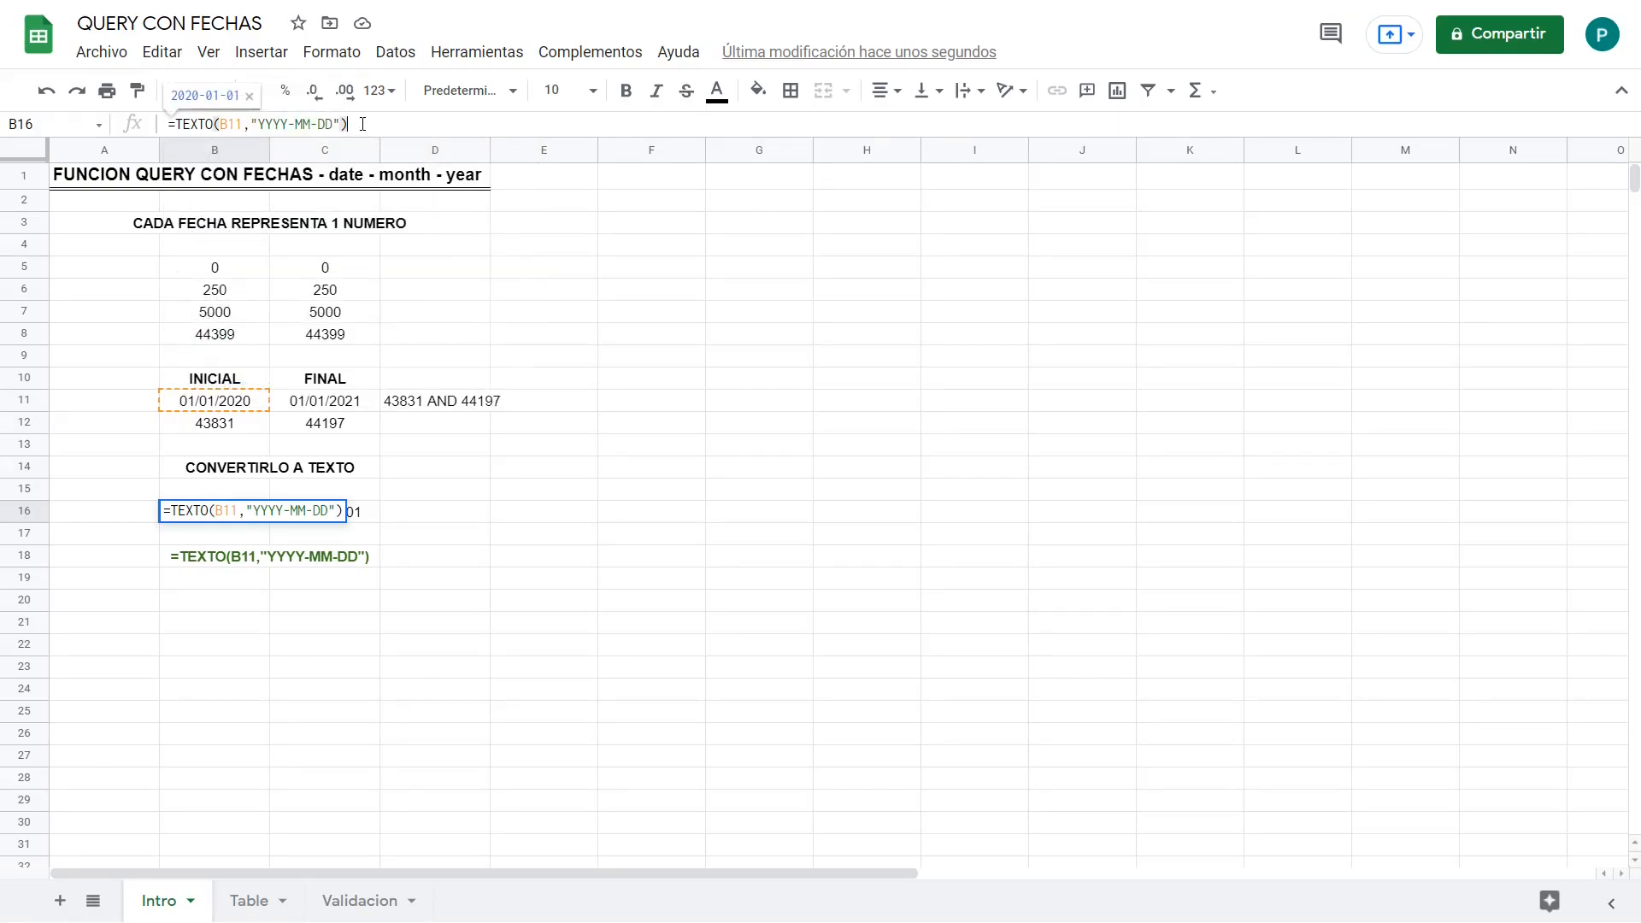
click(250, 514)
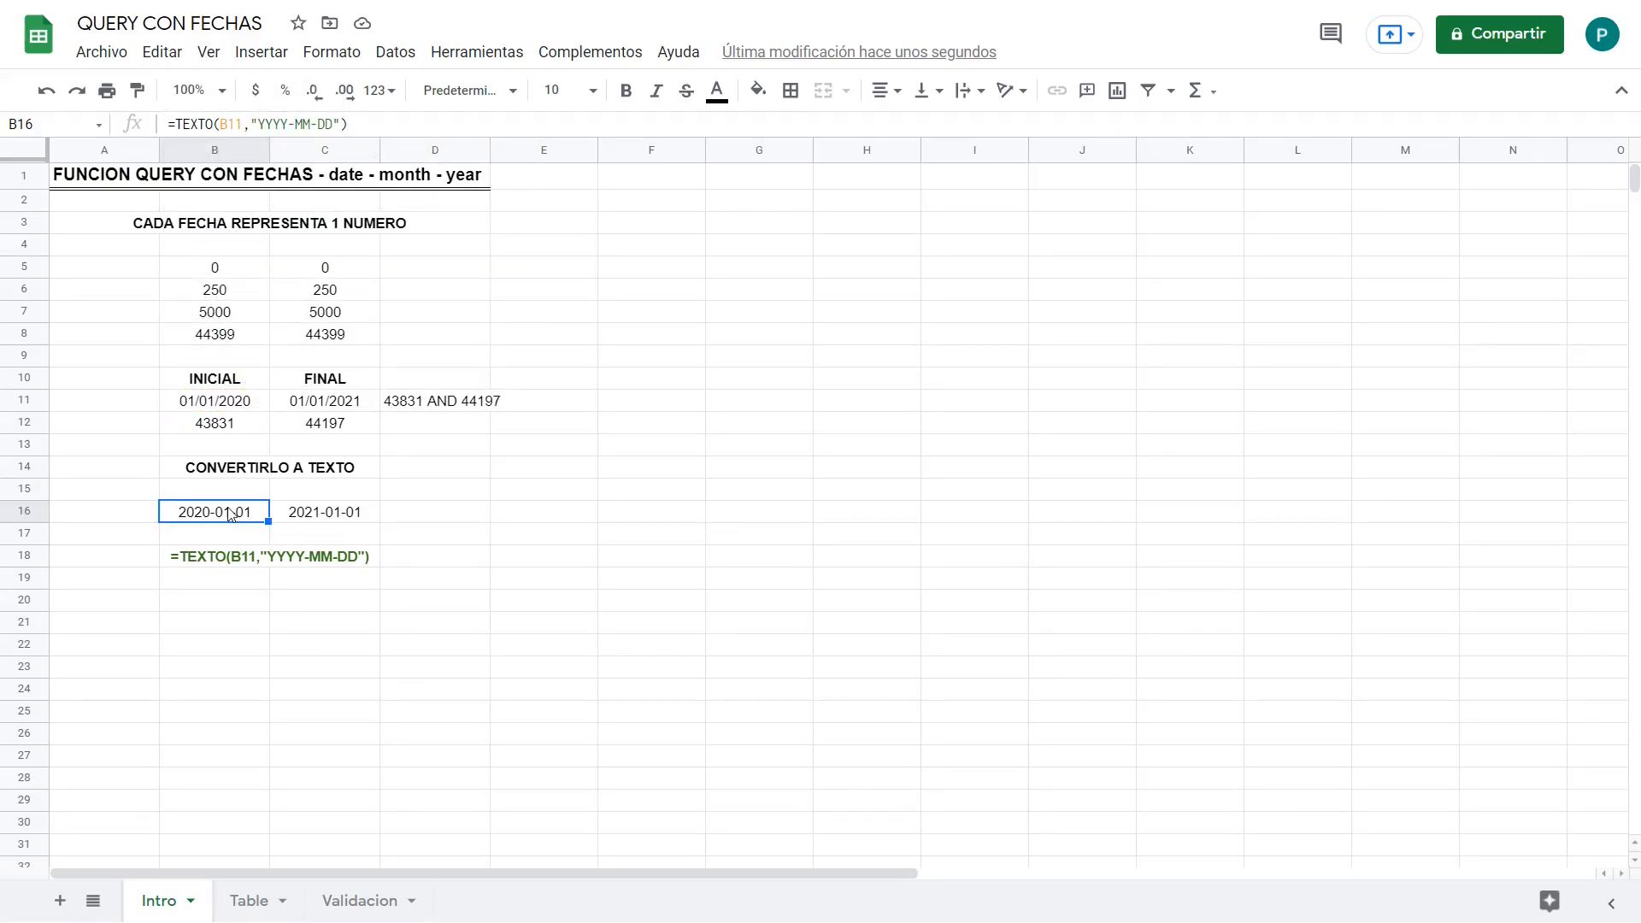
Step: Copy the formula =TEXTO(B11,"YYYY-MM-DD") from cell B16 into cell D16
drag(348, 125, 88, 119)
key(ctrl+c)
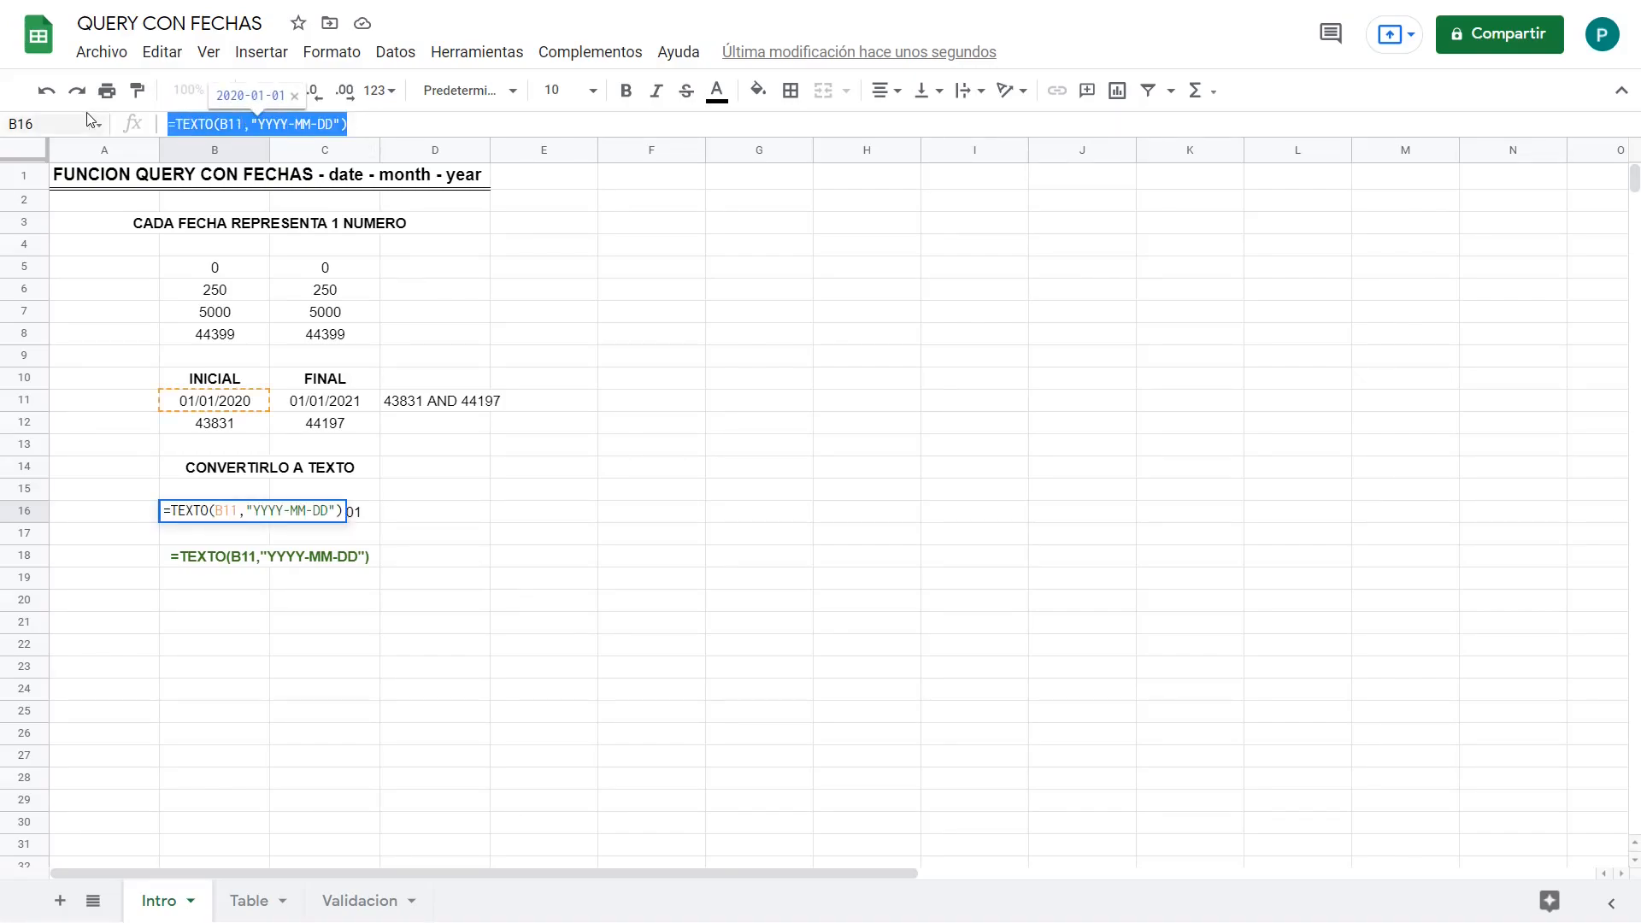
key(Escape)
click(444, 518)
click(261, 121)
key(ctrl+v)
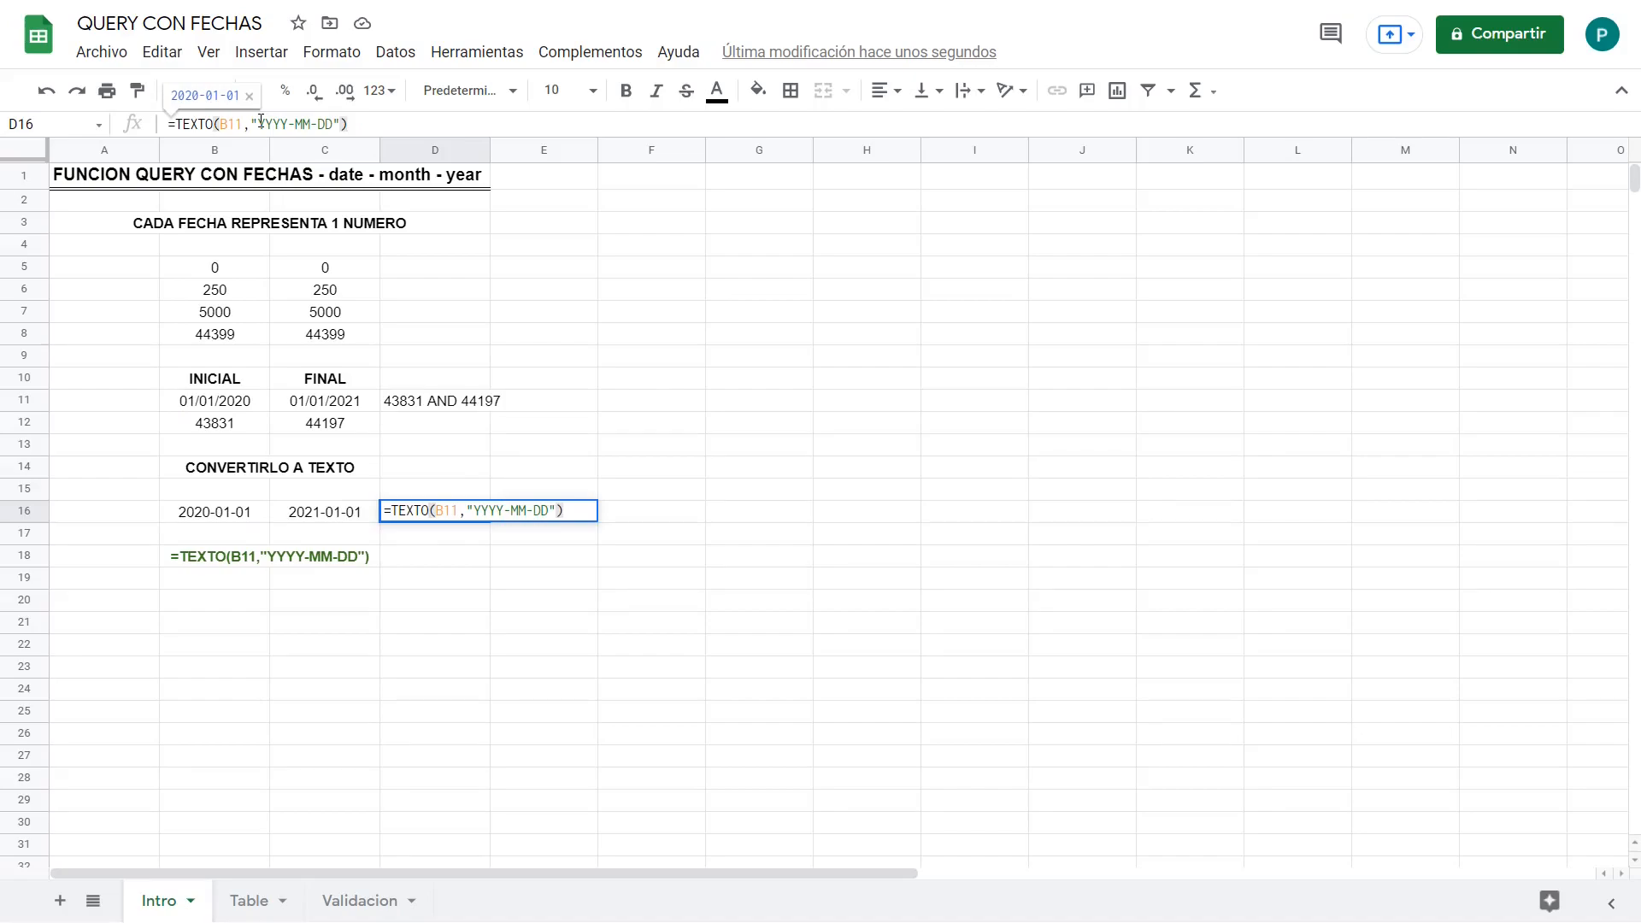
Step: Extend the D16 formula with & " AND " & TEXTO(C11,"YYYY-MM-DD") to join both text dates, and check the cell
text(& " AND )
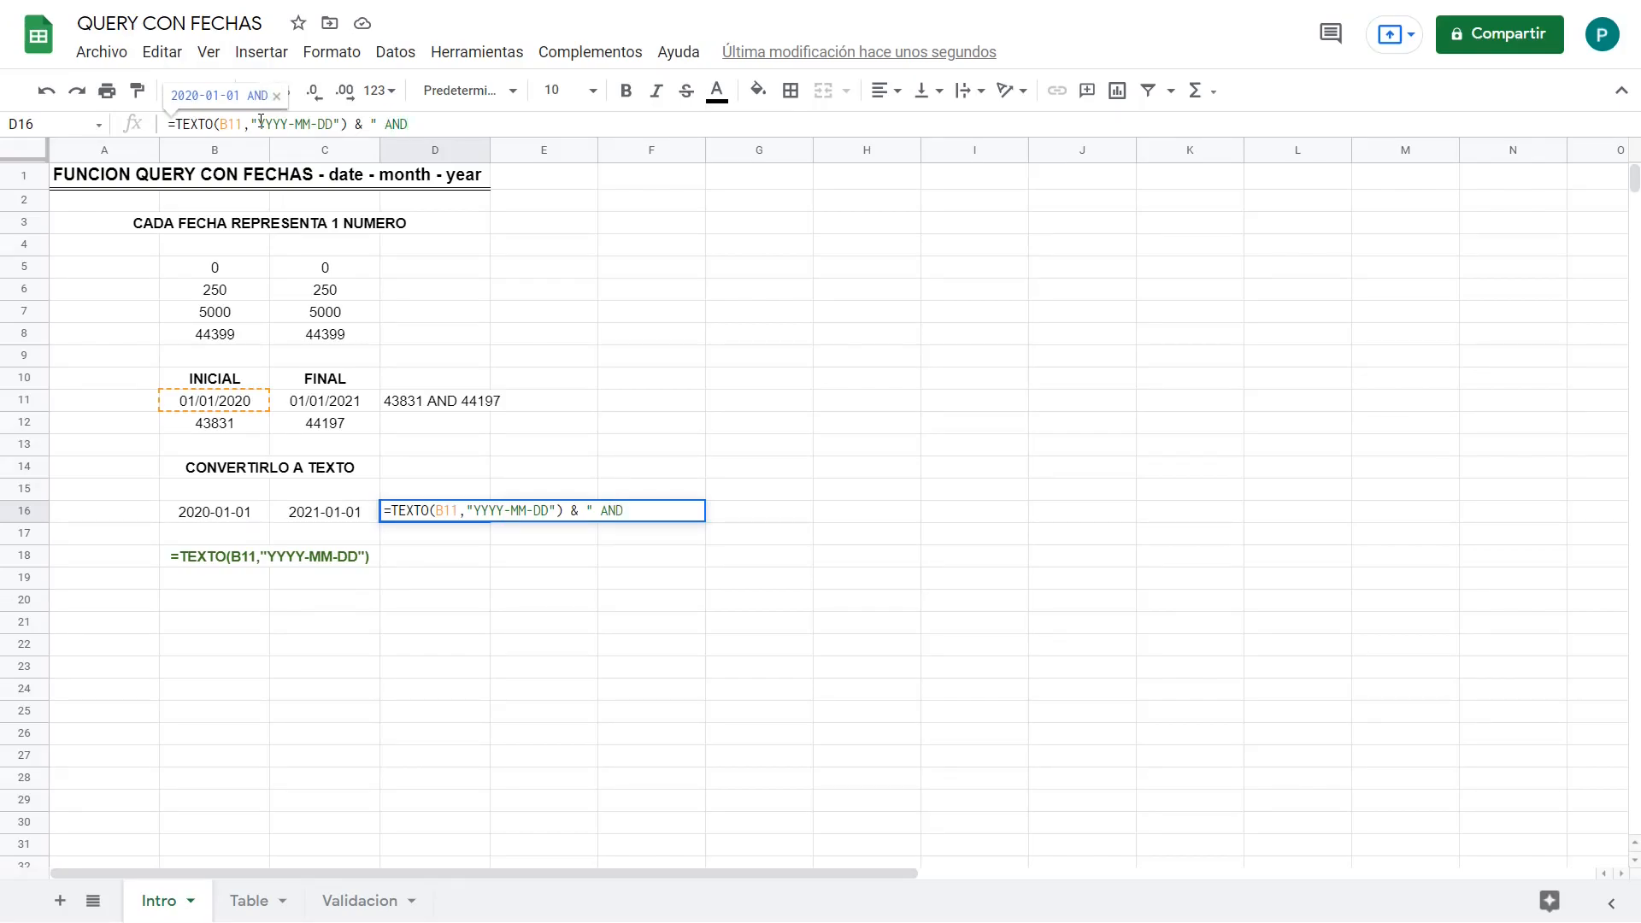
text(" &)
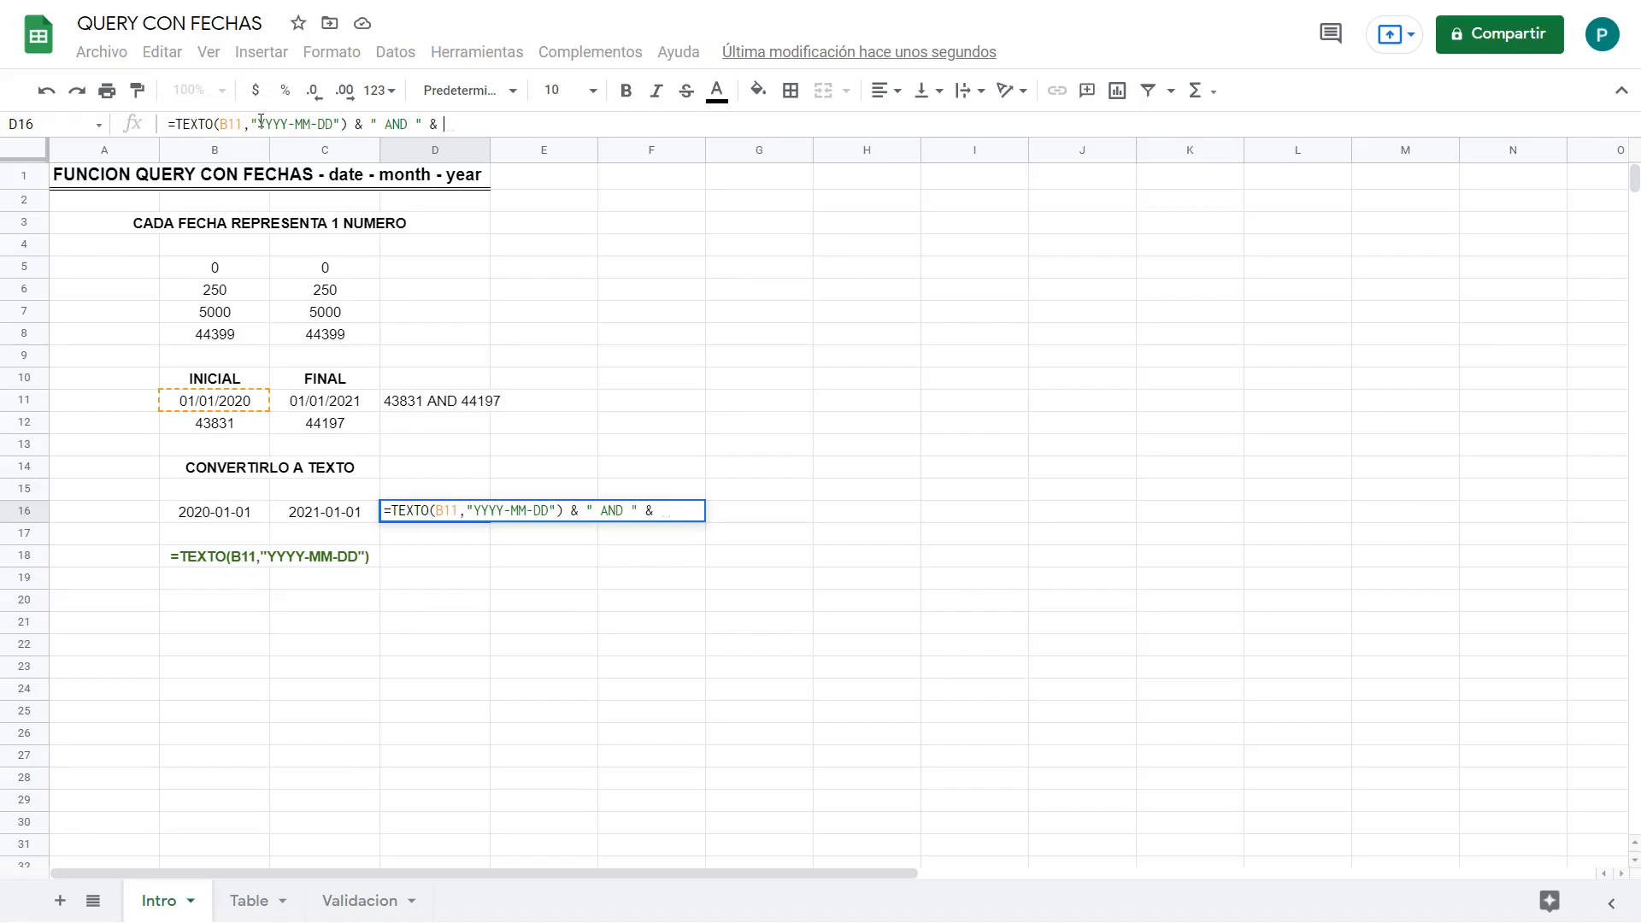
key(ctrl+v)
click(453, 124)
key(BackSpace)
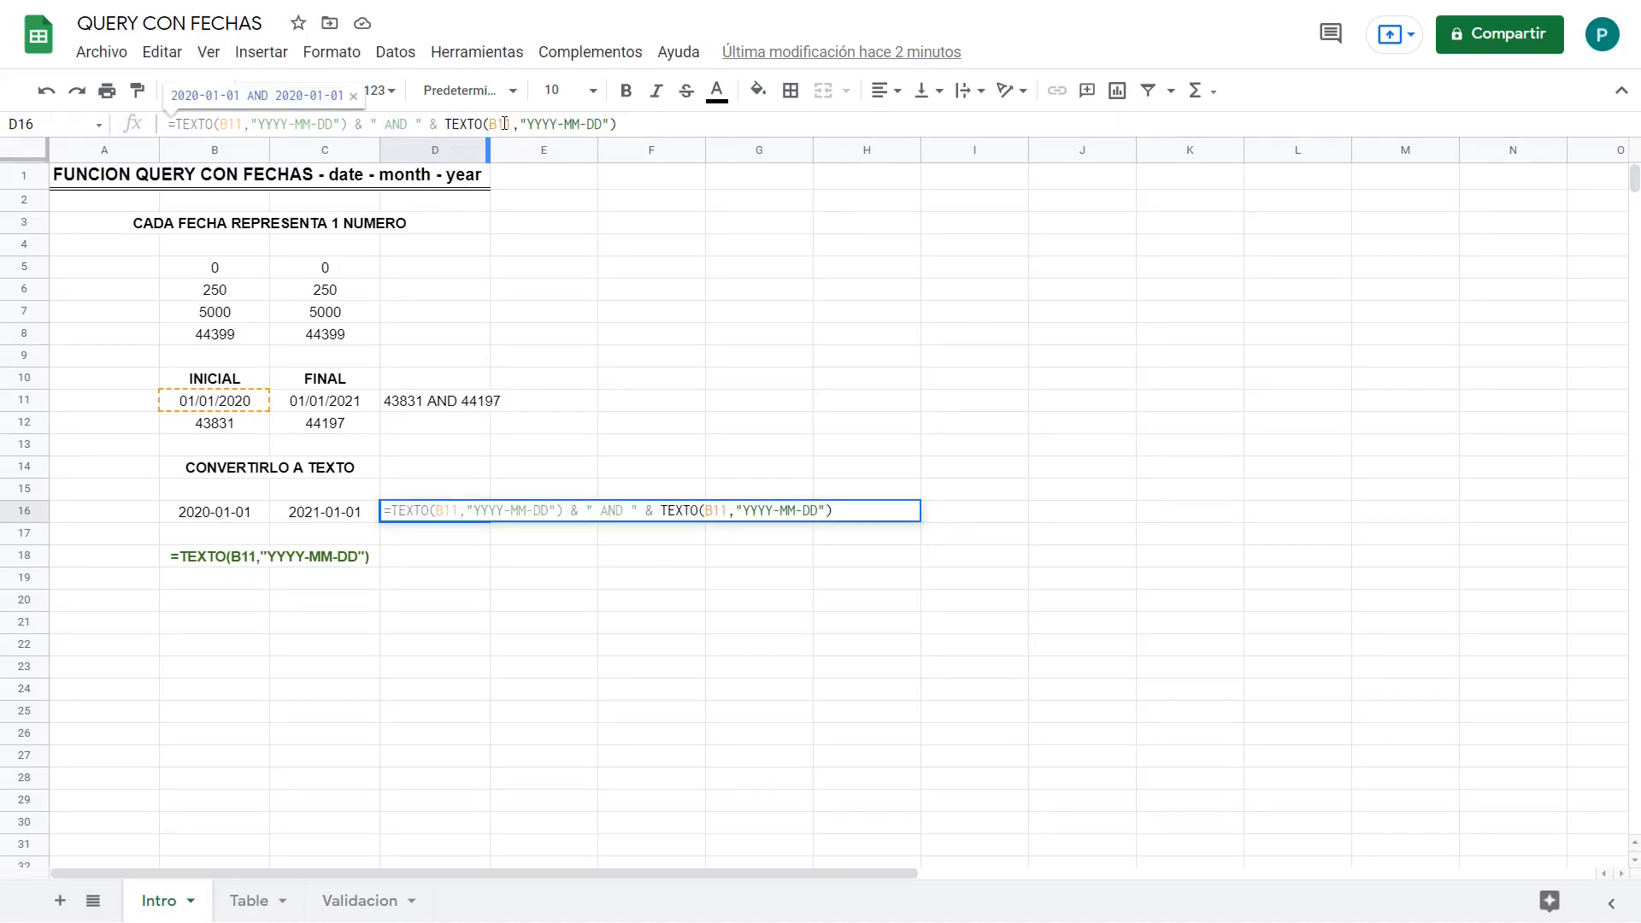
click(496, 124)
key(BackSpace)
text(C)
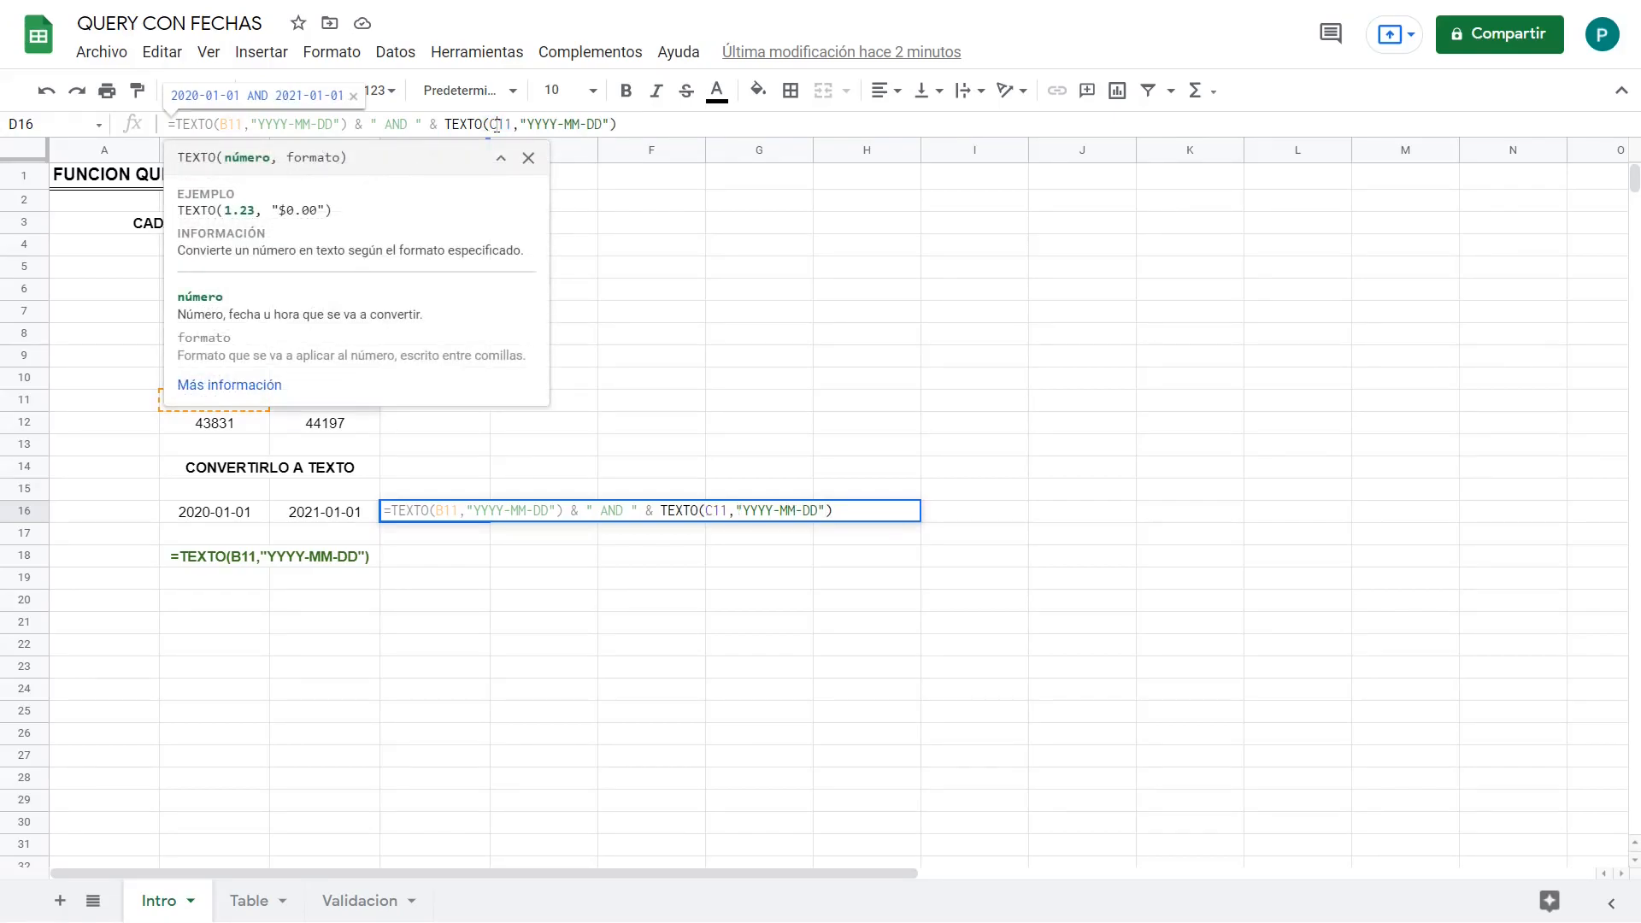
key(Return)
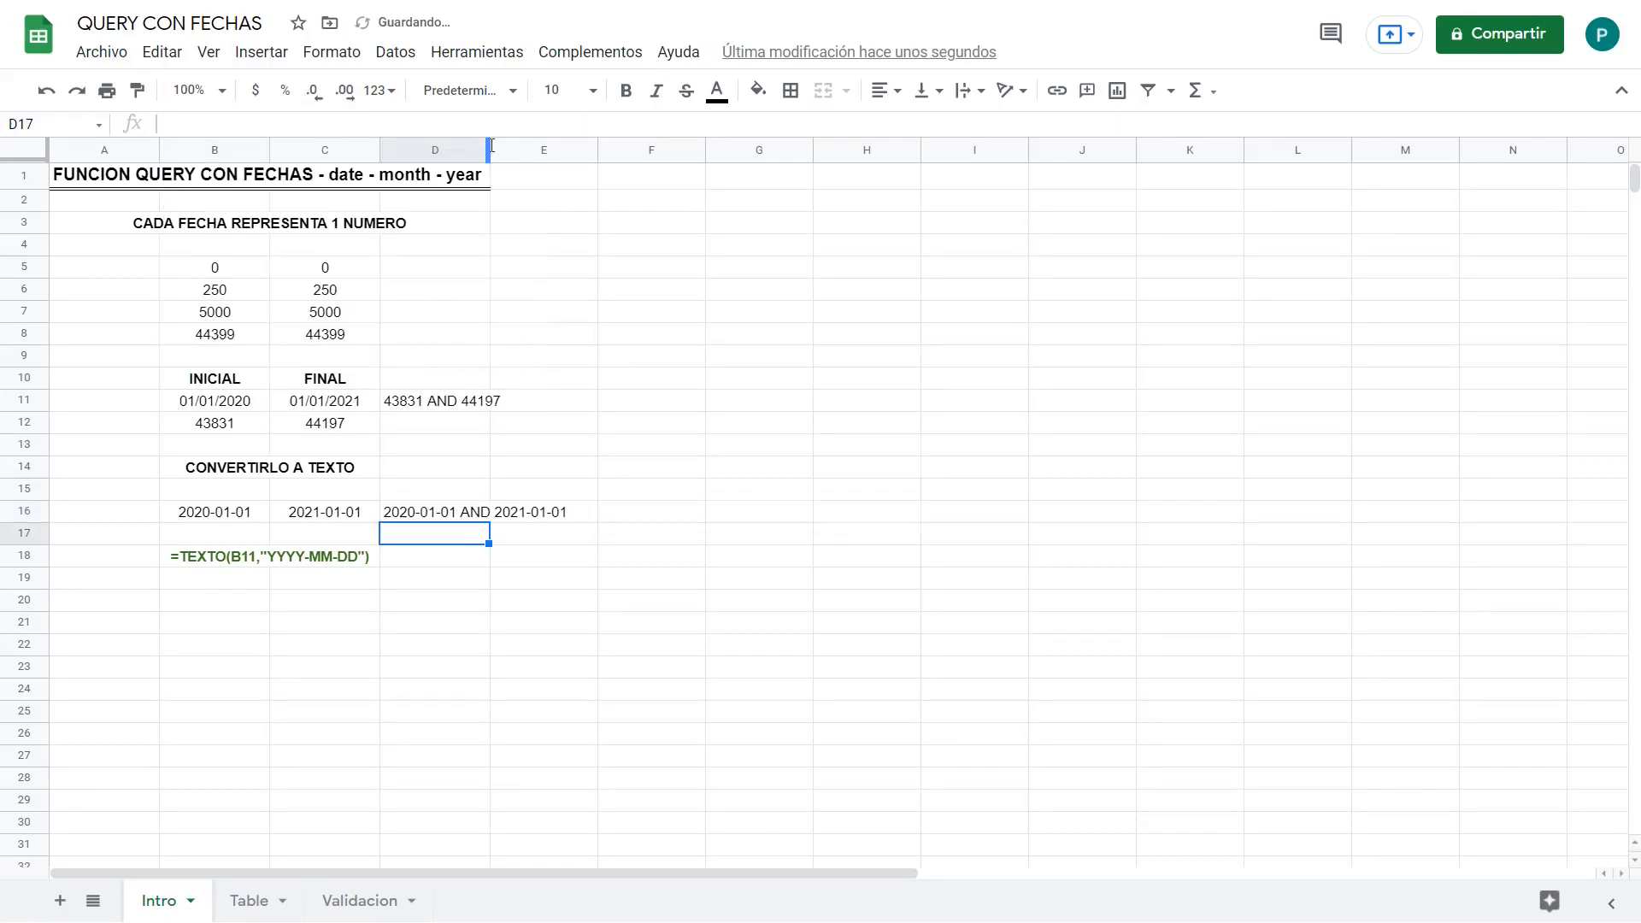
click(458, 517)
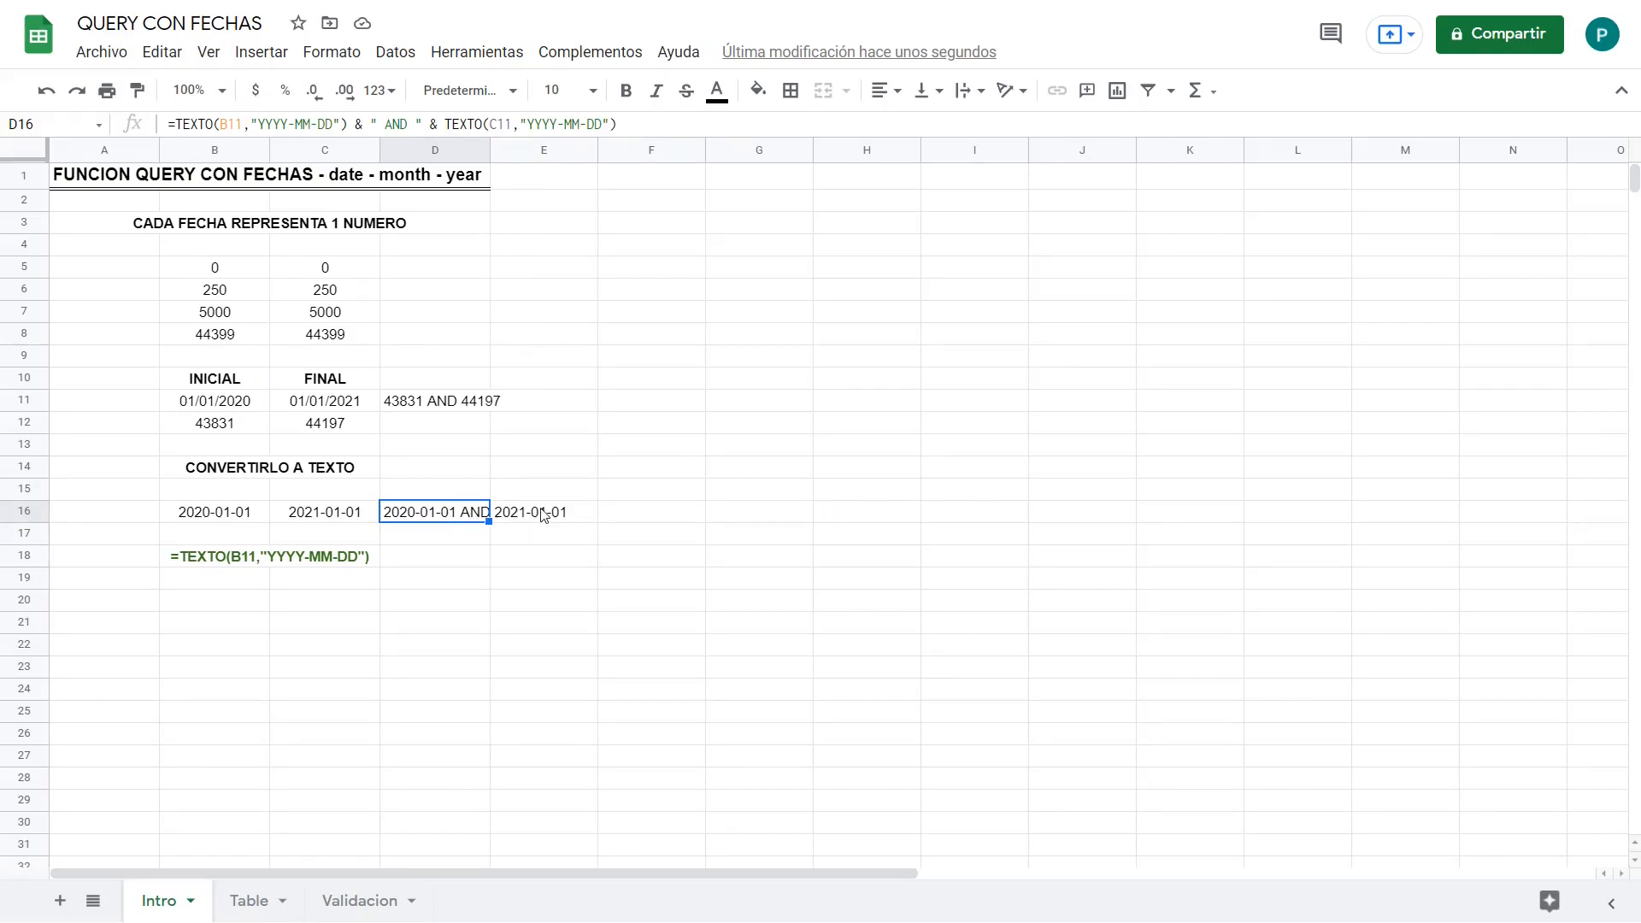
click(460, 557)
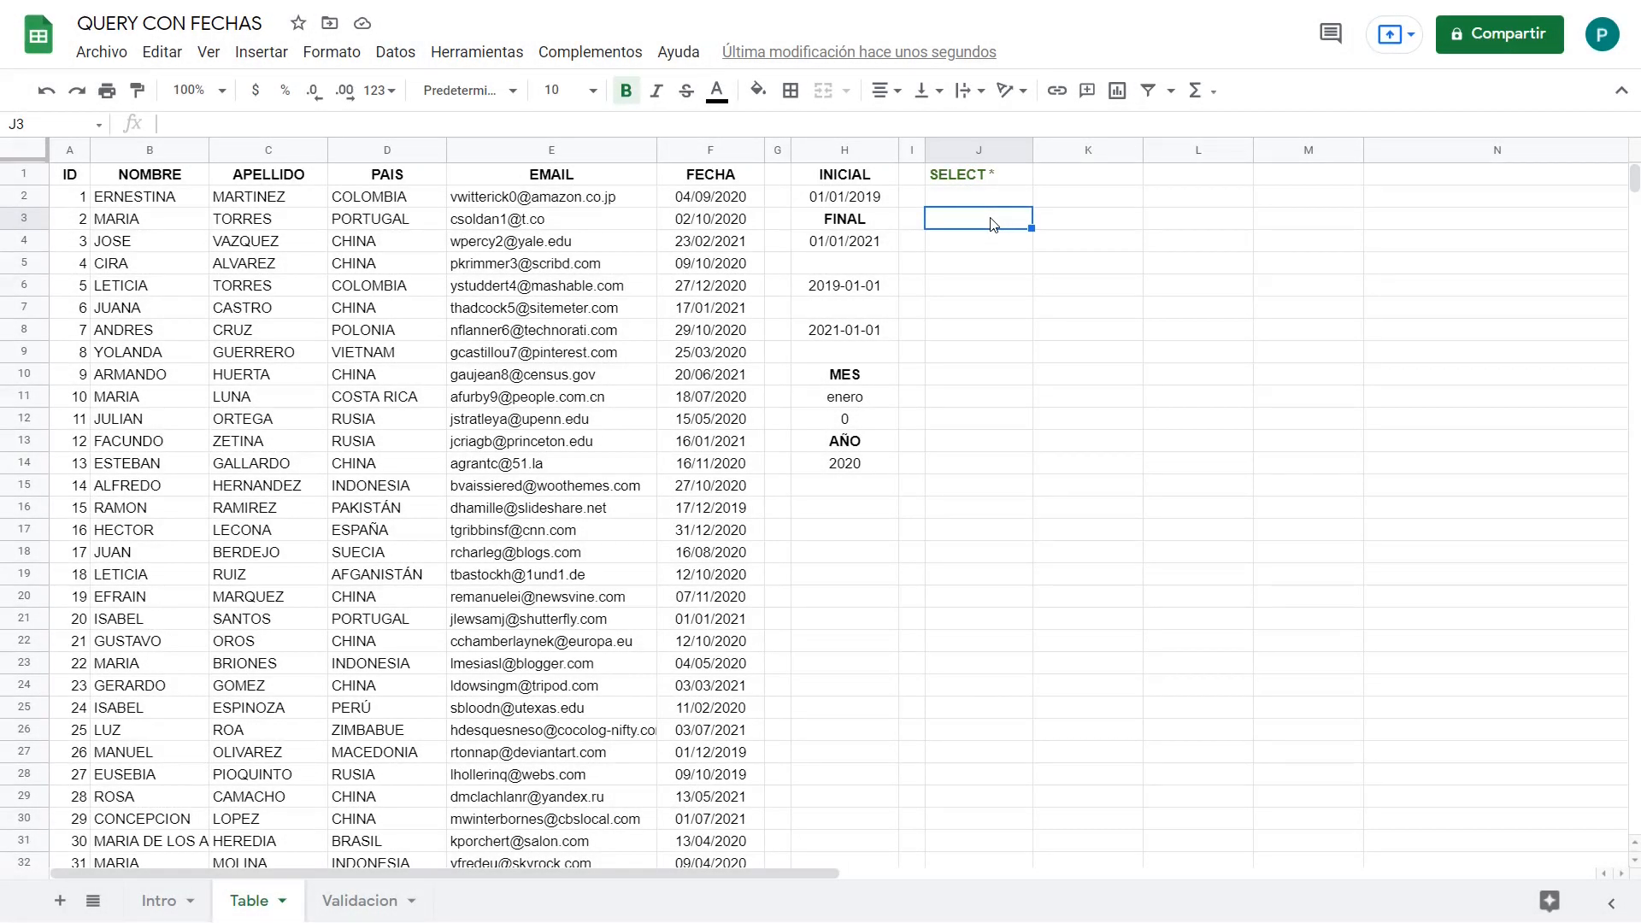
Step: On the Table sheet, start a QUERY formula in cell J3 with A1:F as its data range
click(1005, 177)
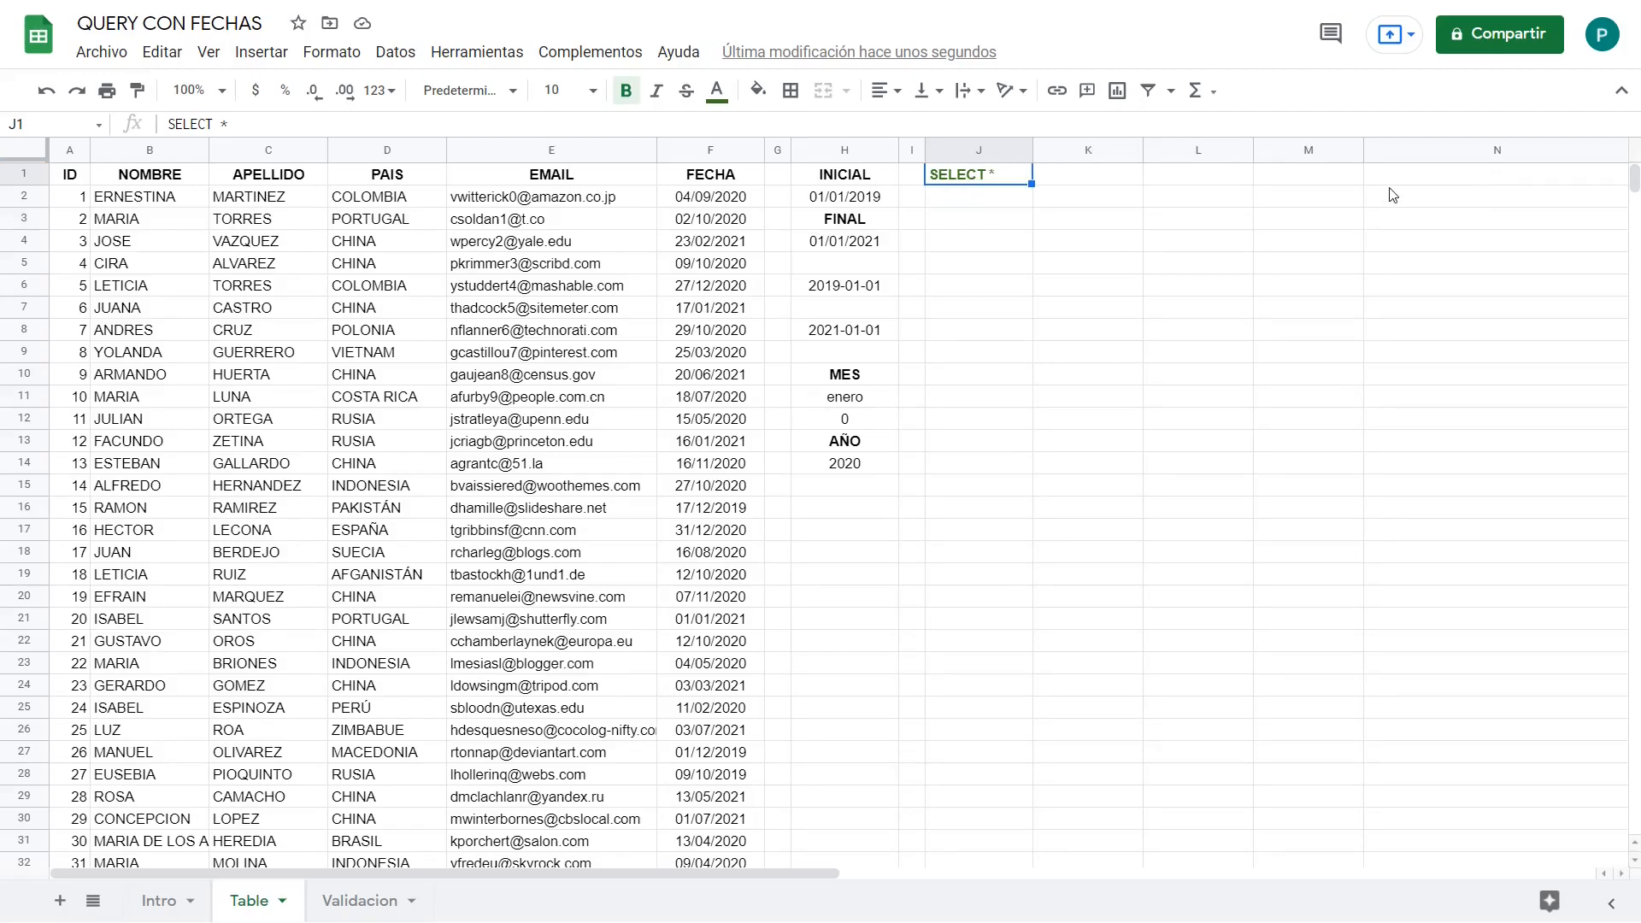
click(1003, 223)
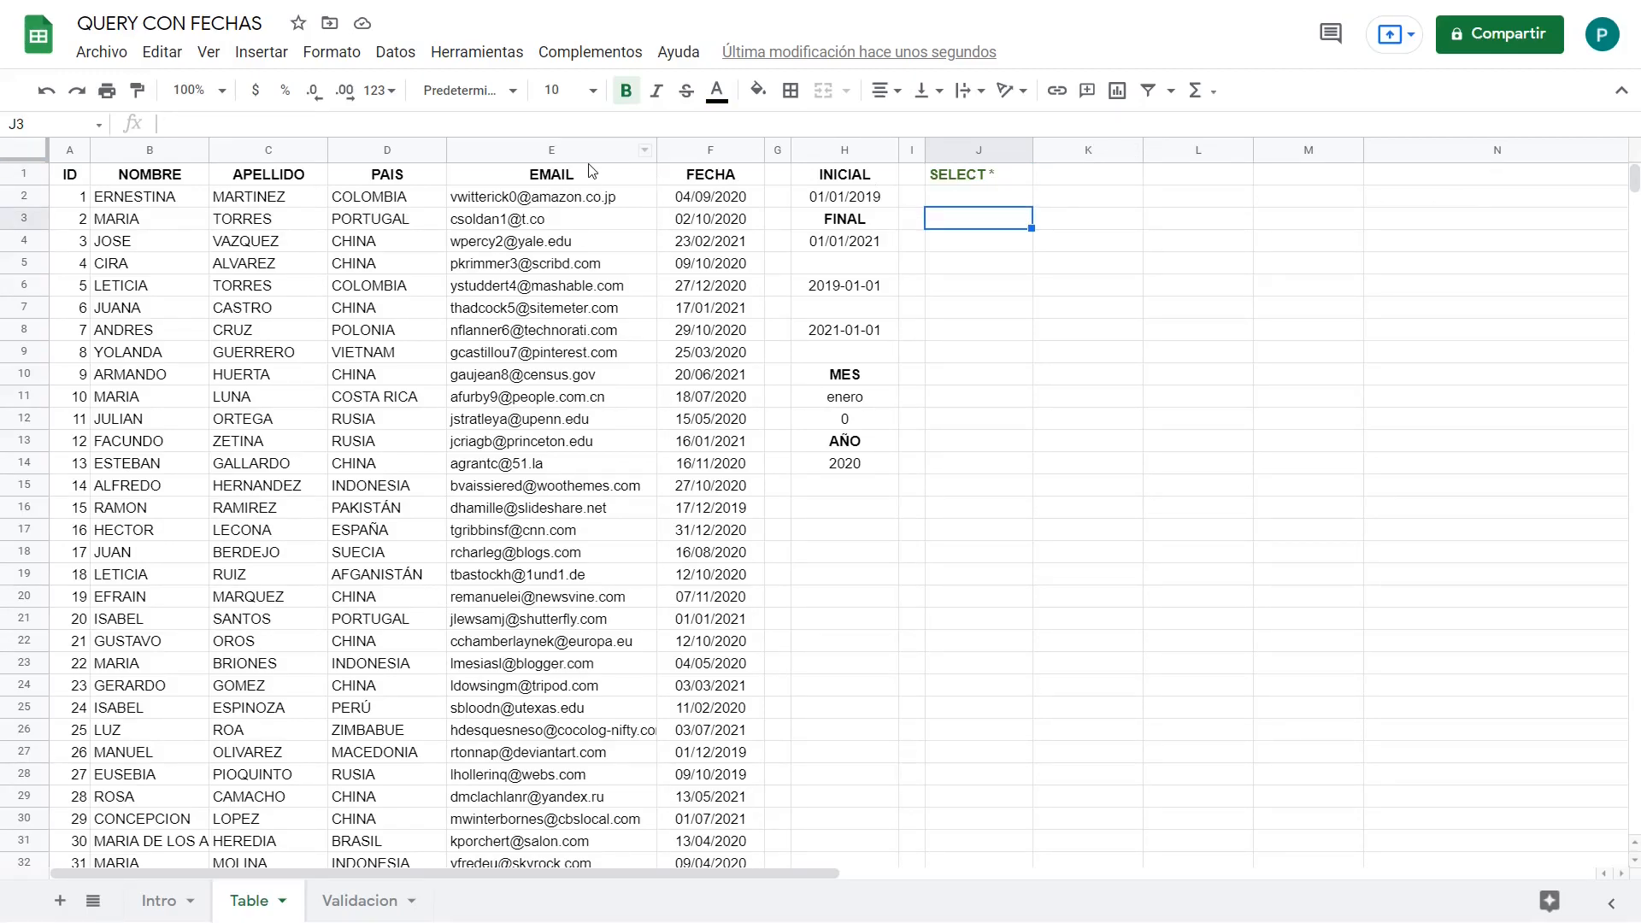
text(=QUERY()
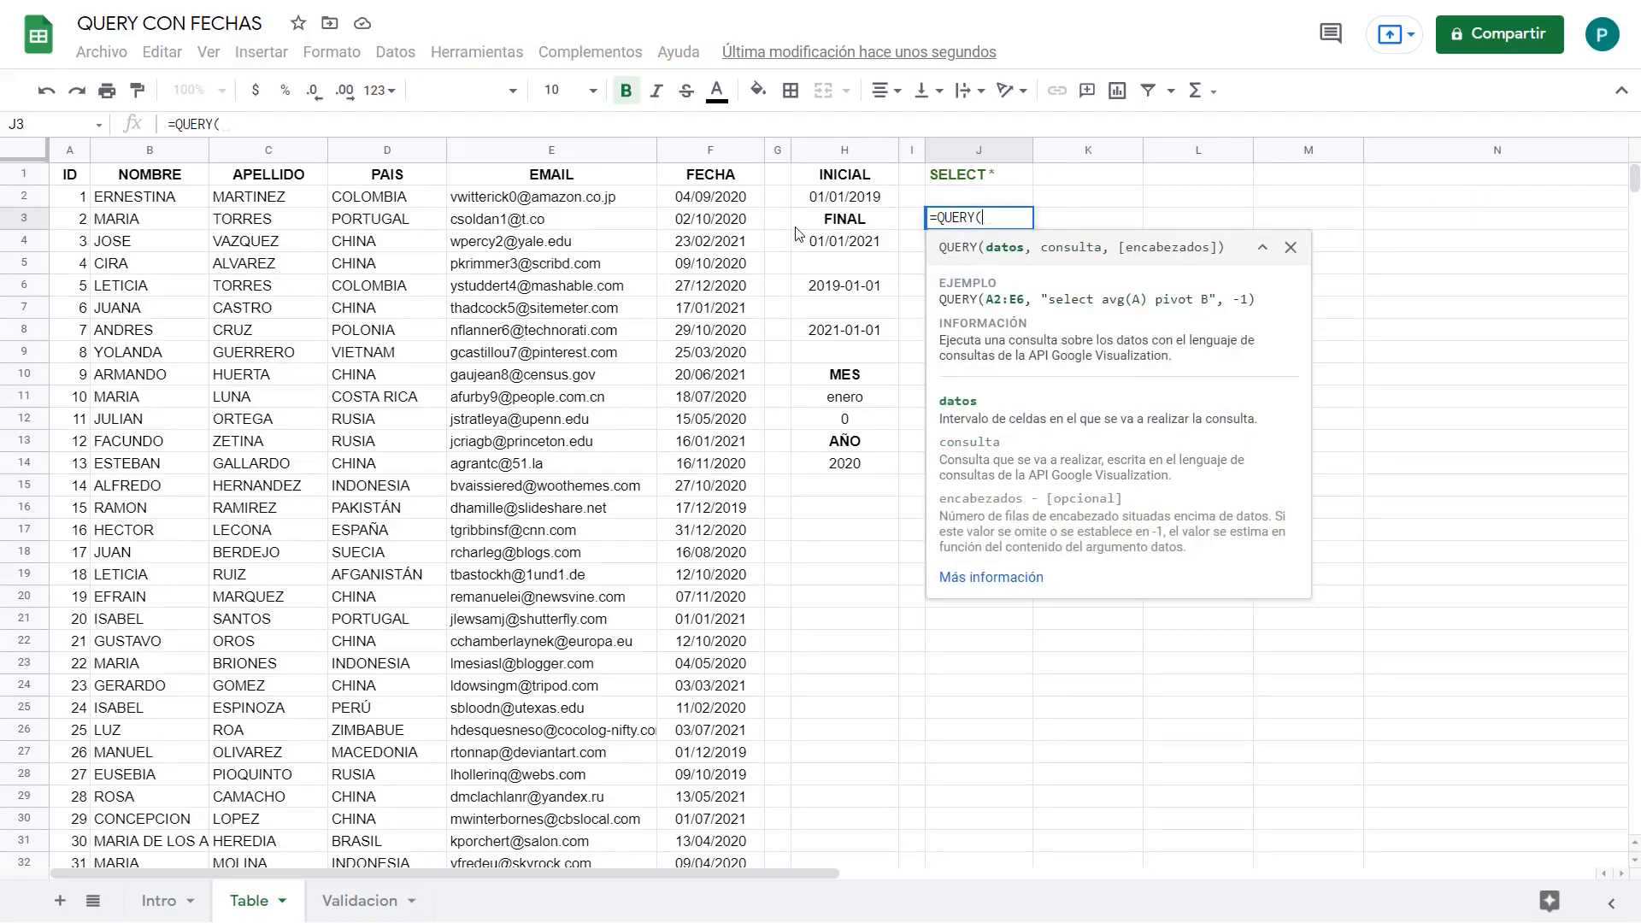
click(71, 178)
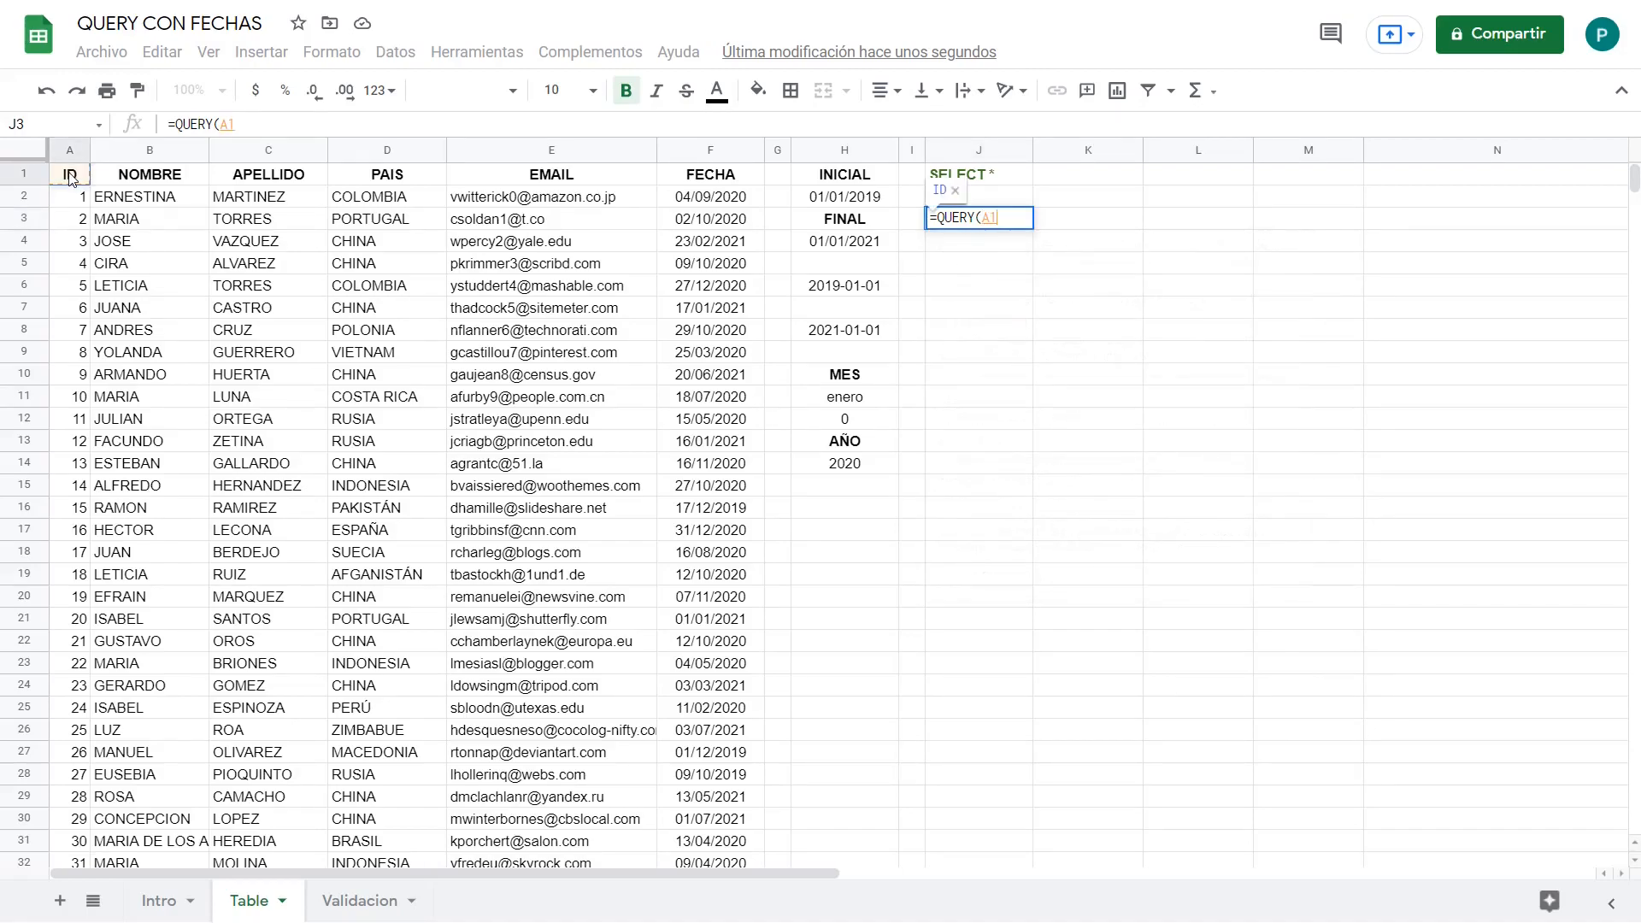
key(ctrl+shift+Right)
key(shift+Down)
key(ctrl+shift+Down)
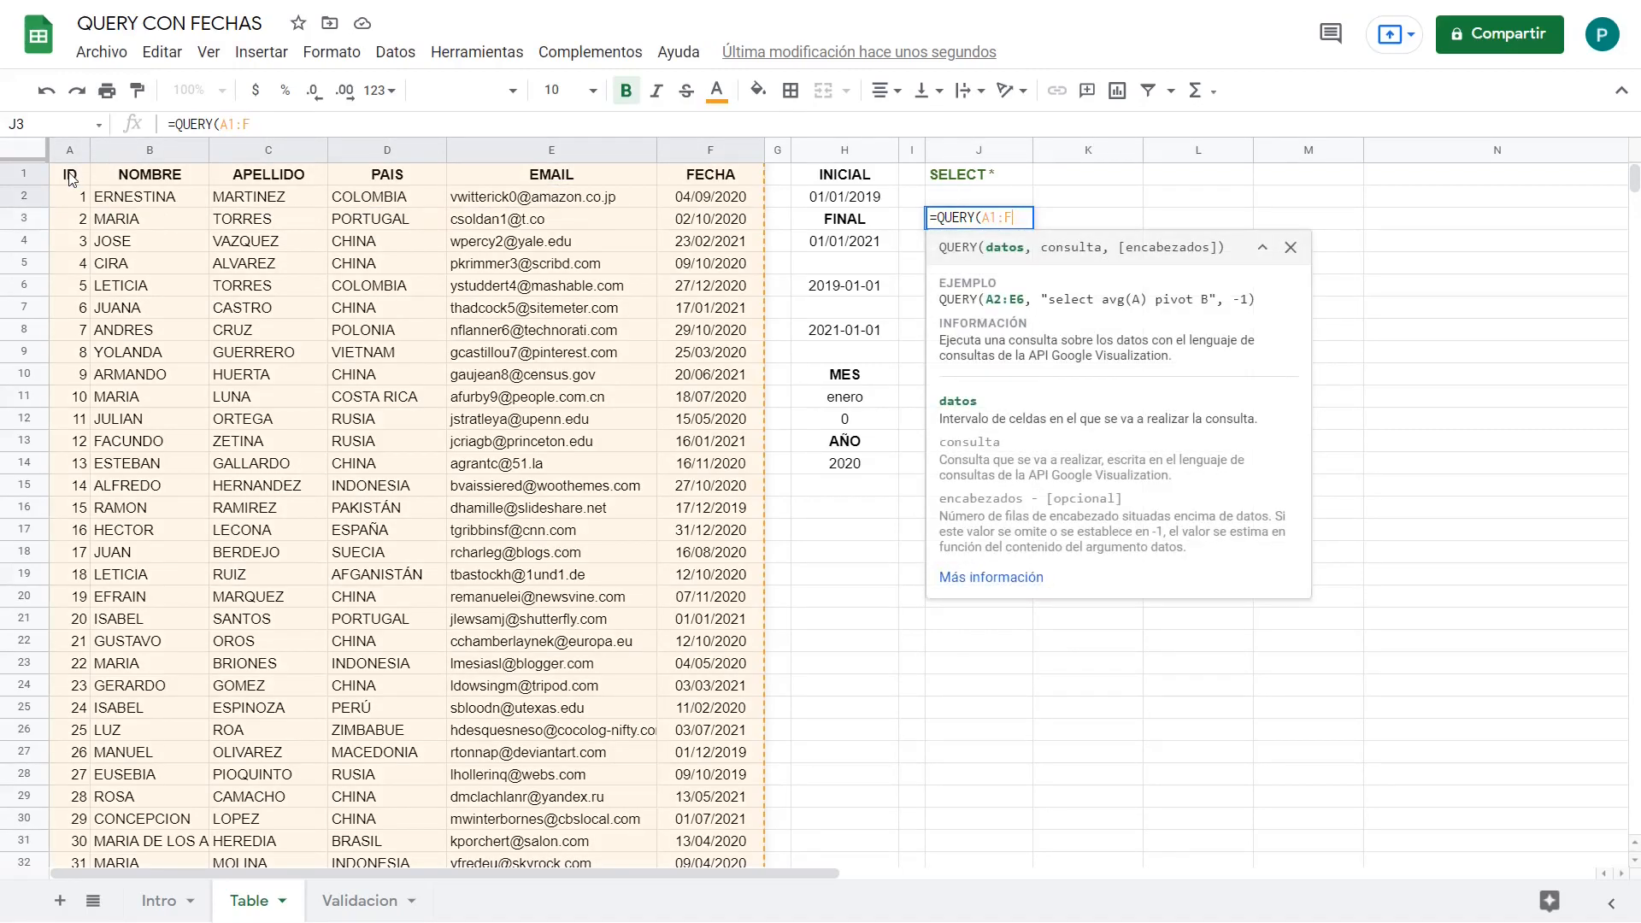
Step: Complete the QUERY formula with cell J1 as the query and 1 header row, giving =QUERY(A1:F,J1,1)
text(,"")
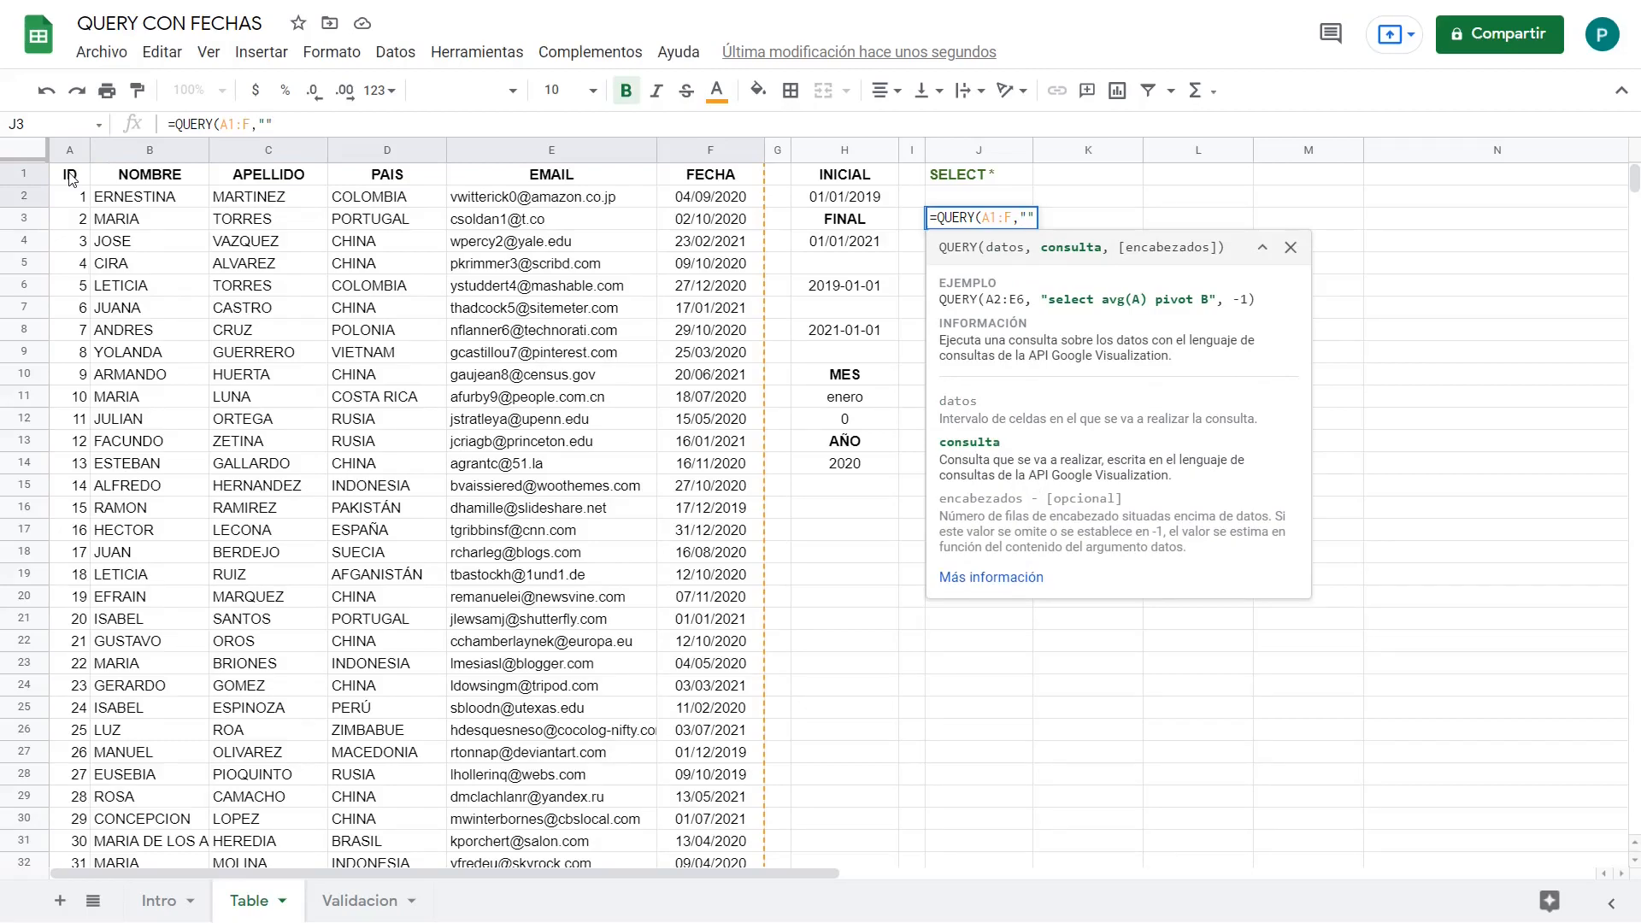
key(BackSpace)
key(BackSpace)
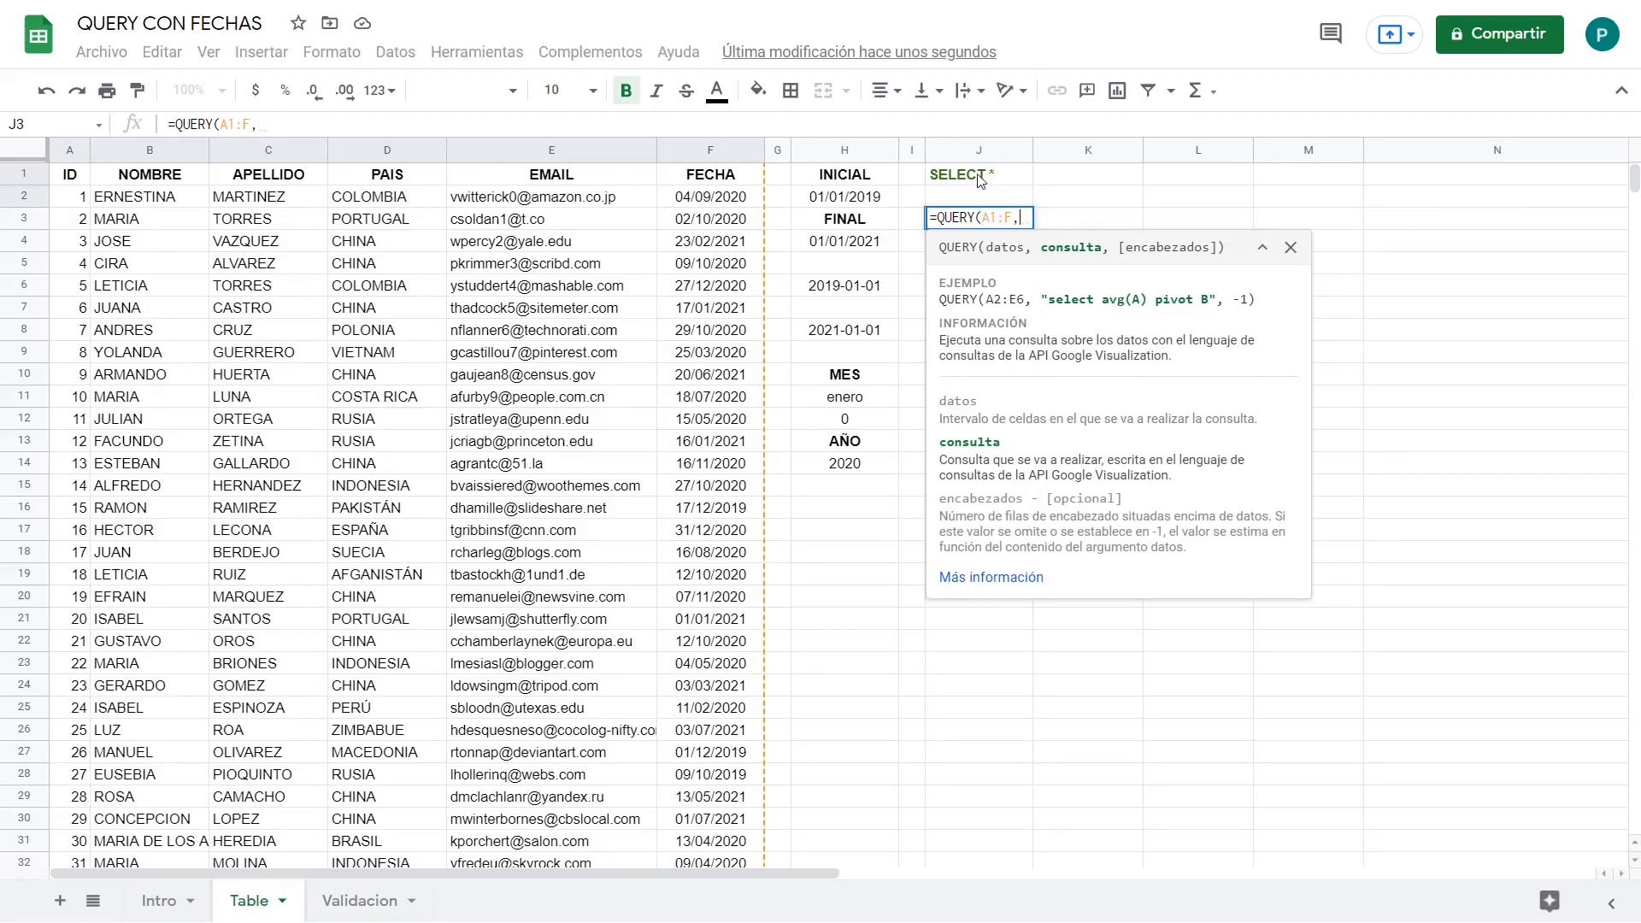
click(981, 178)
text(,)
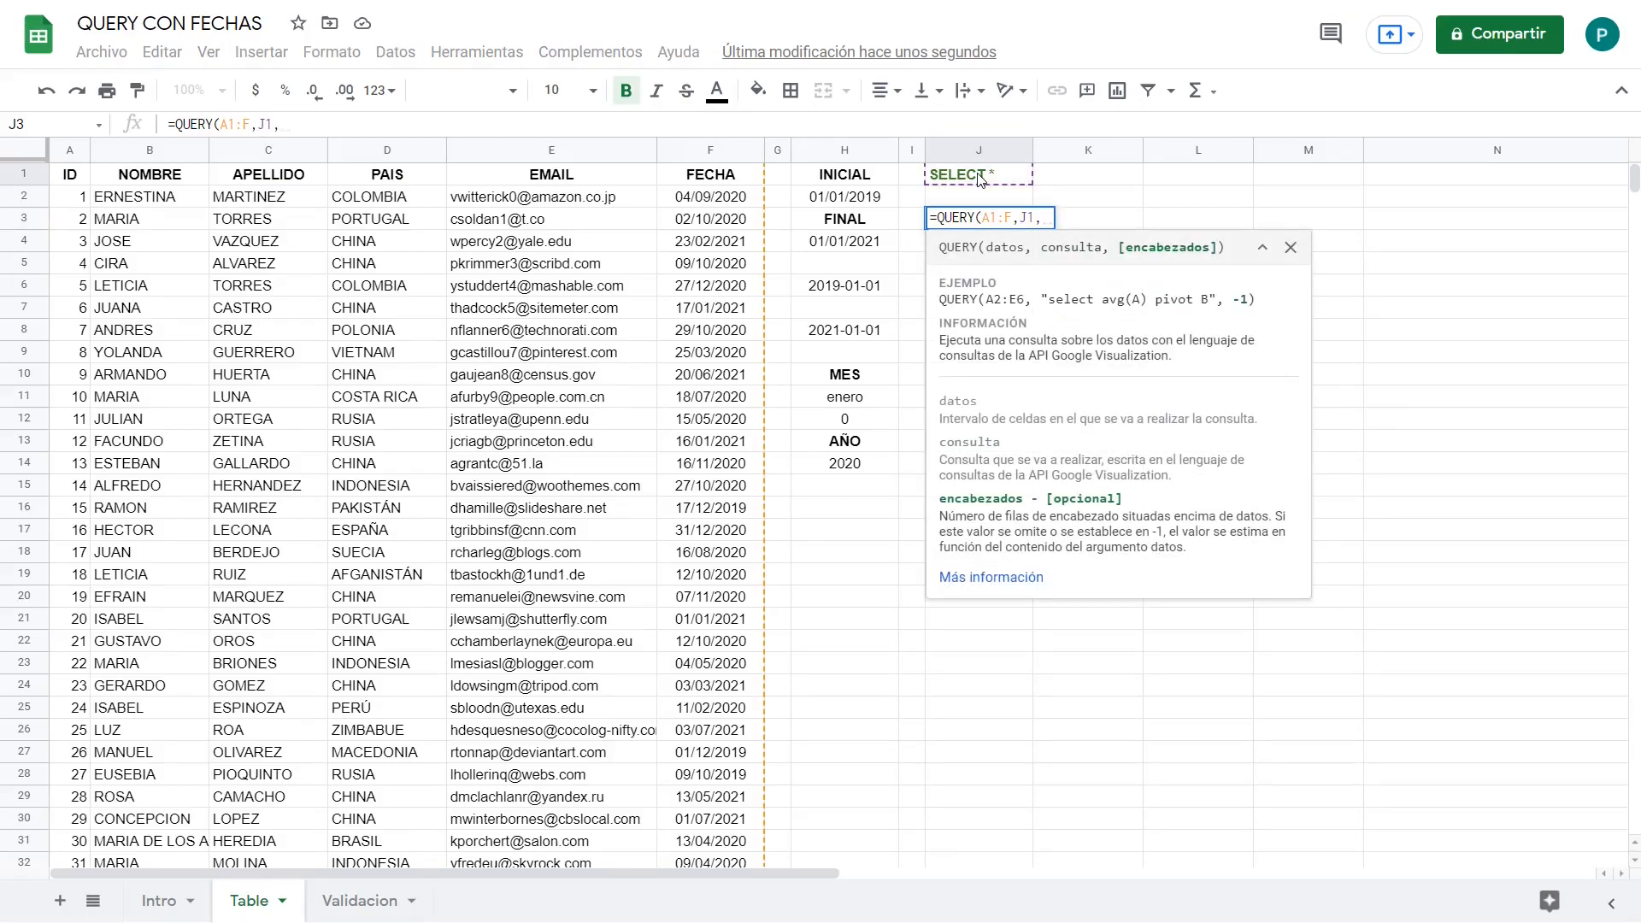
text(1))
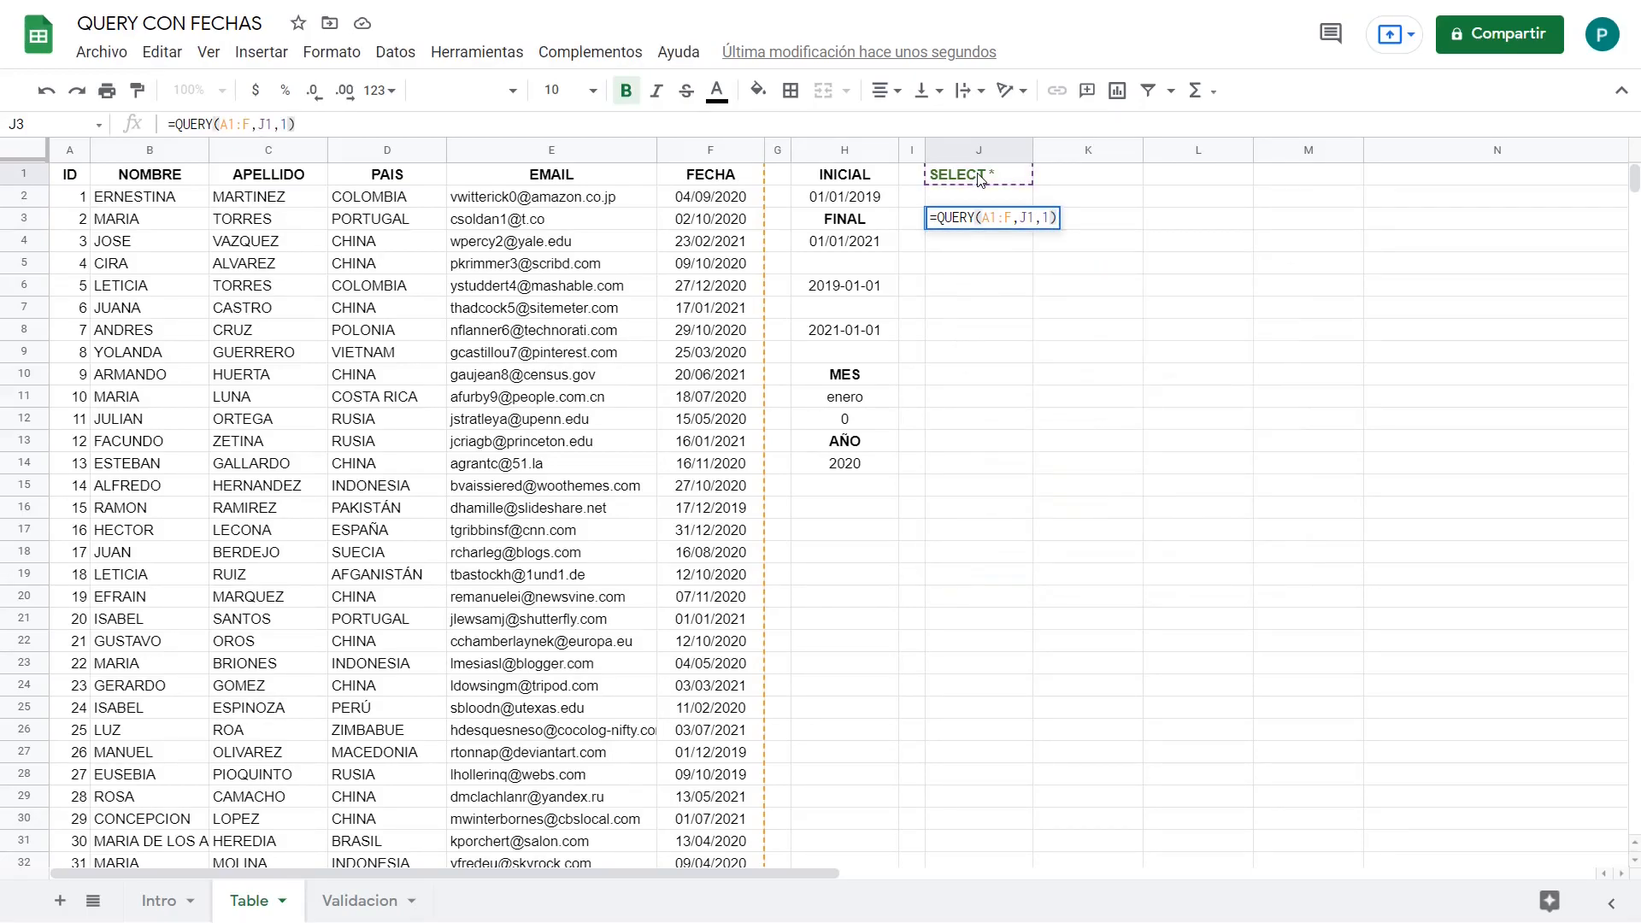
key(Return)
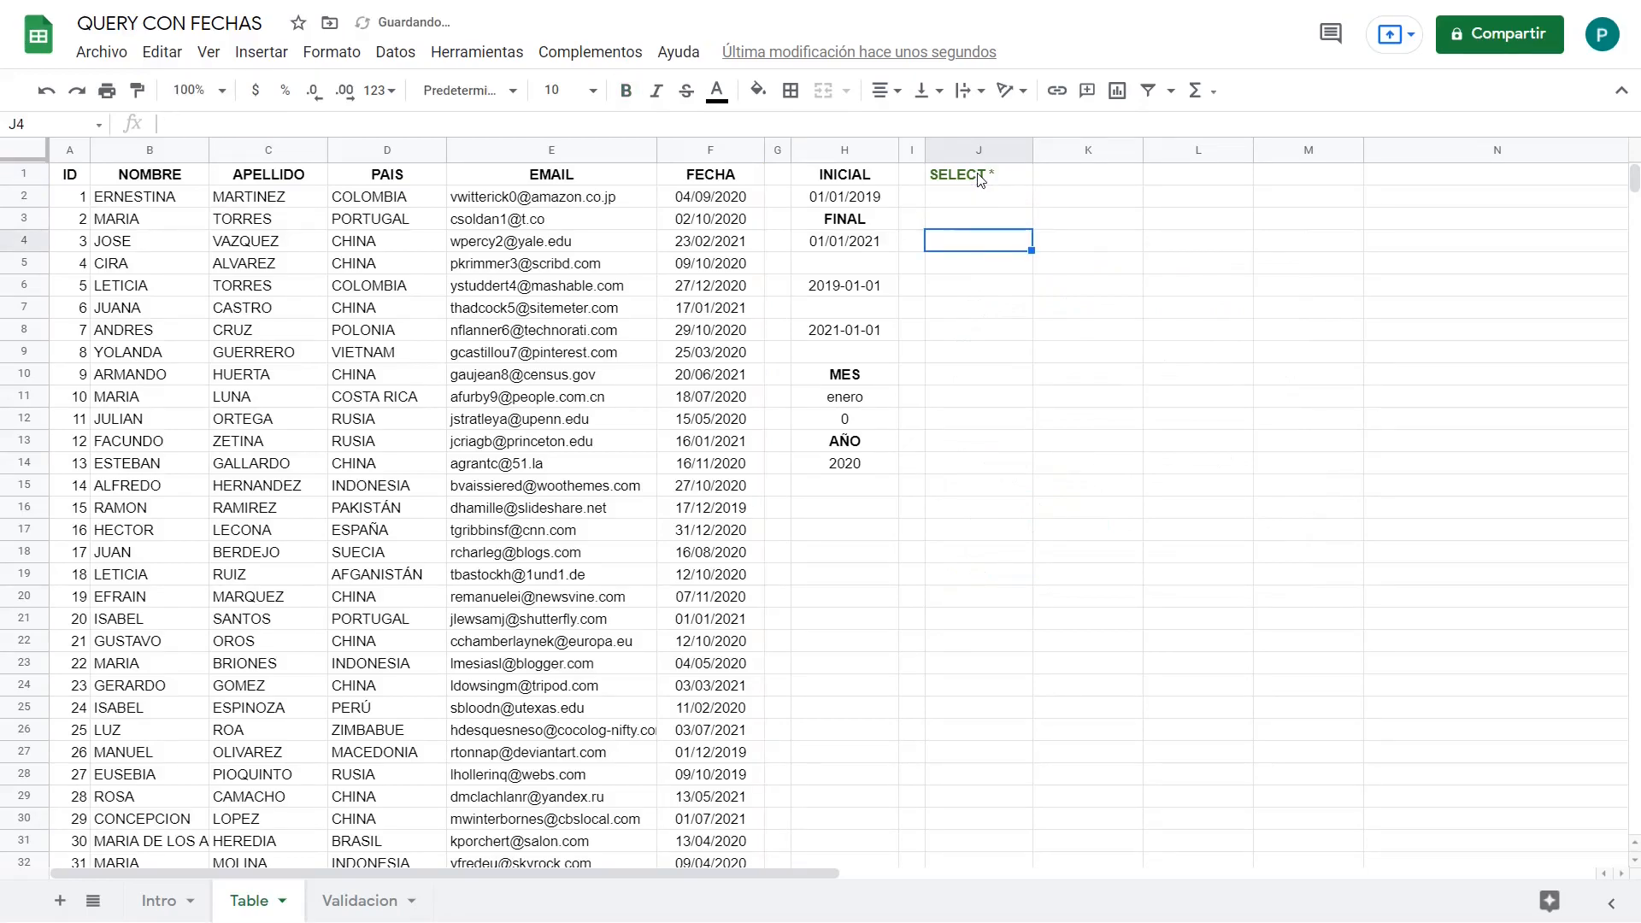
Step: Change the query text in cell J1 to SELECT F, B, C, D, E and check the resulting FECHA column
click(981, 175)
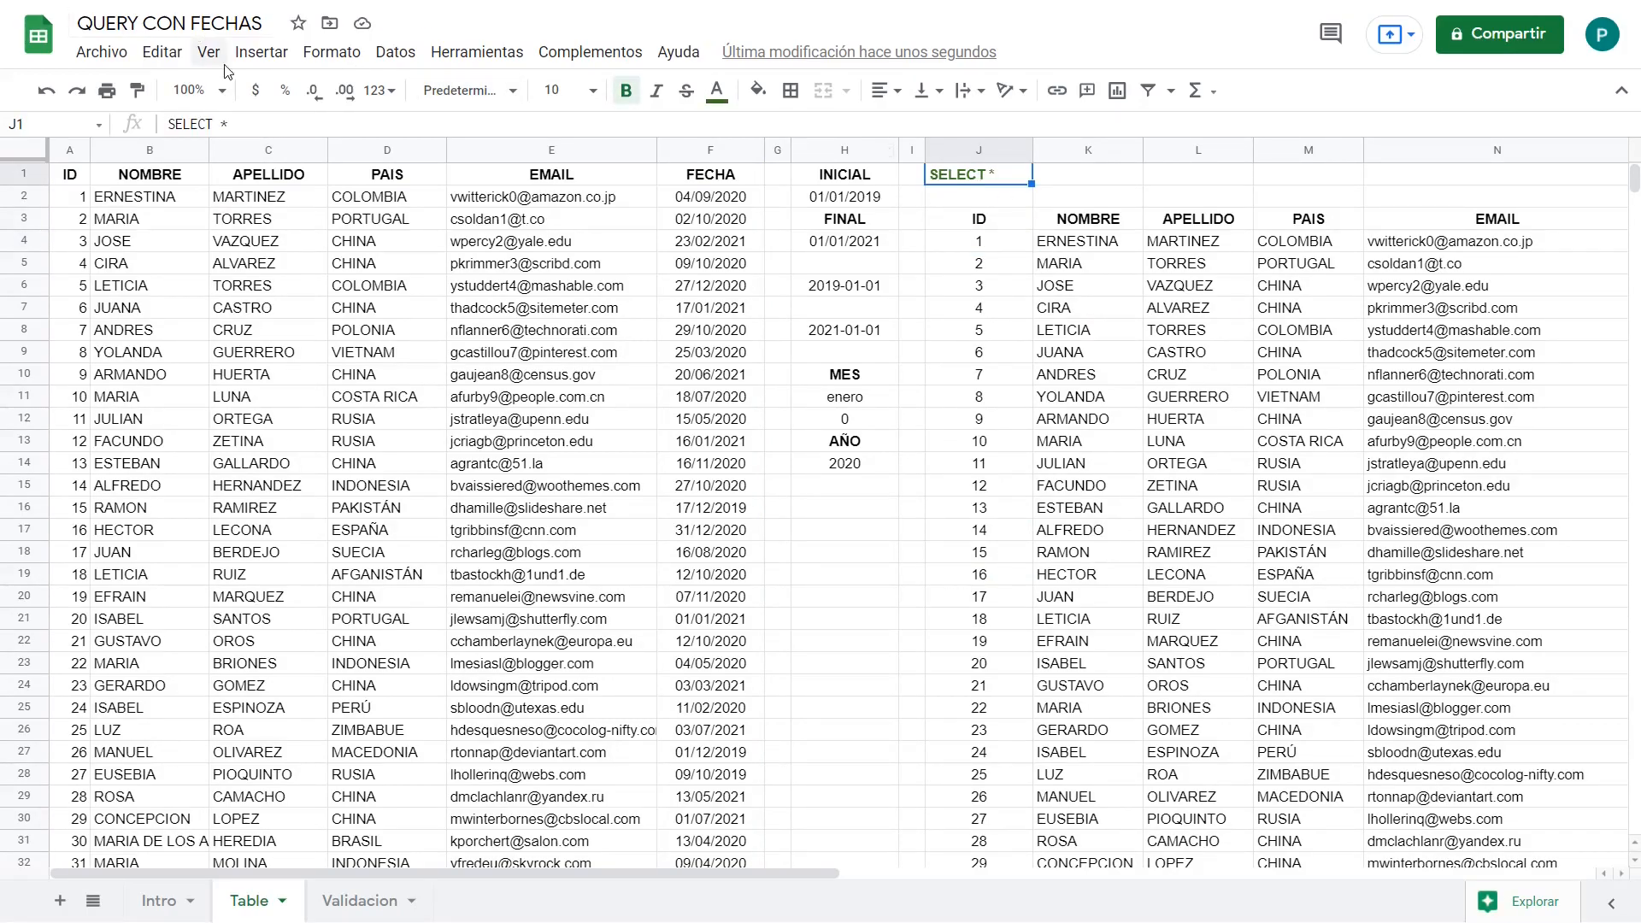
click(295, 126)
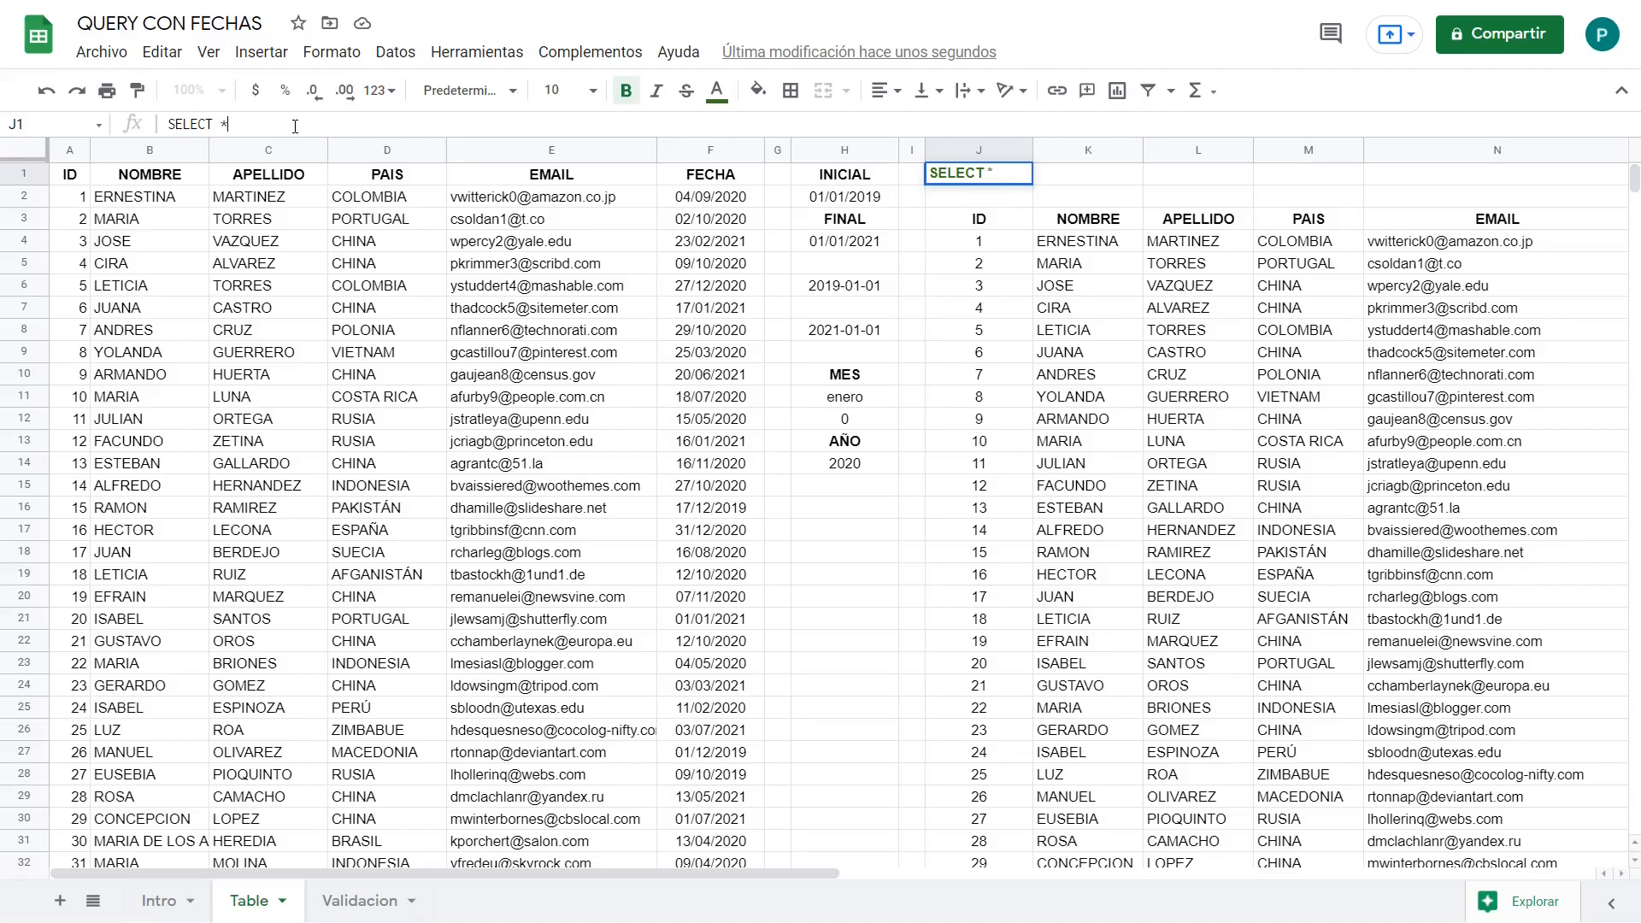
key(BackSpace)
text(F, B, C,)
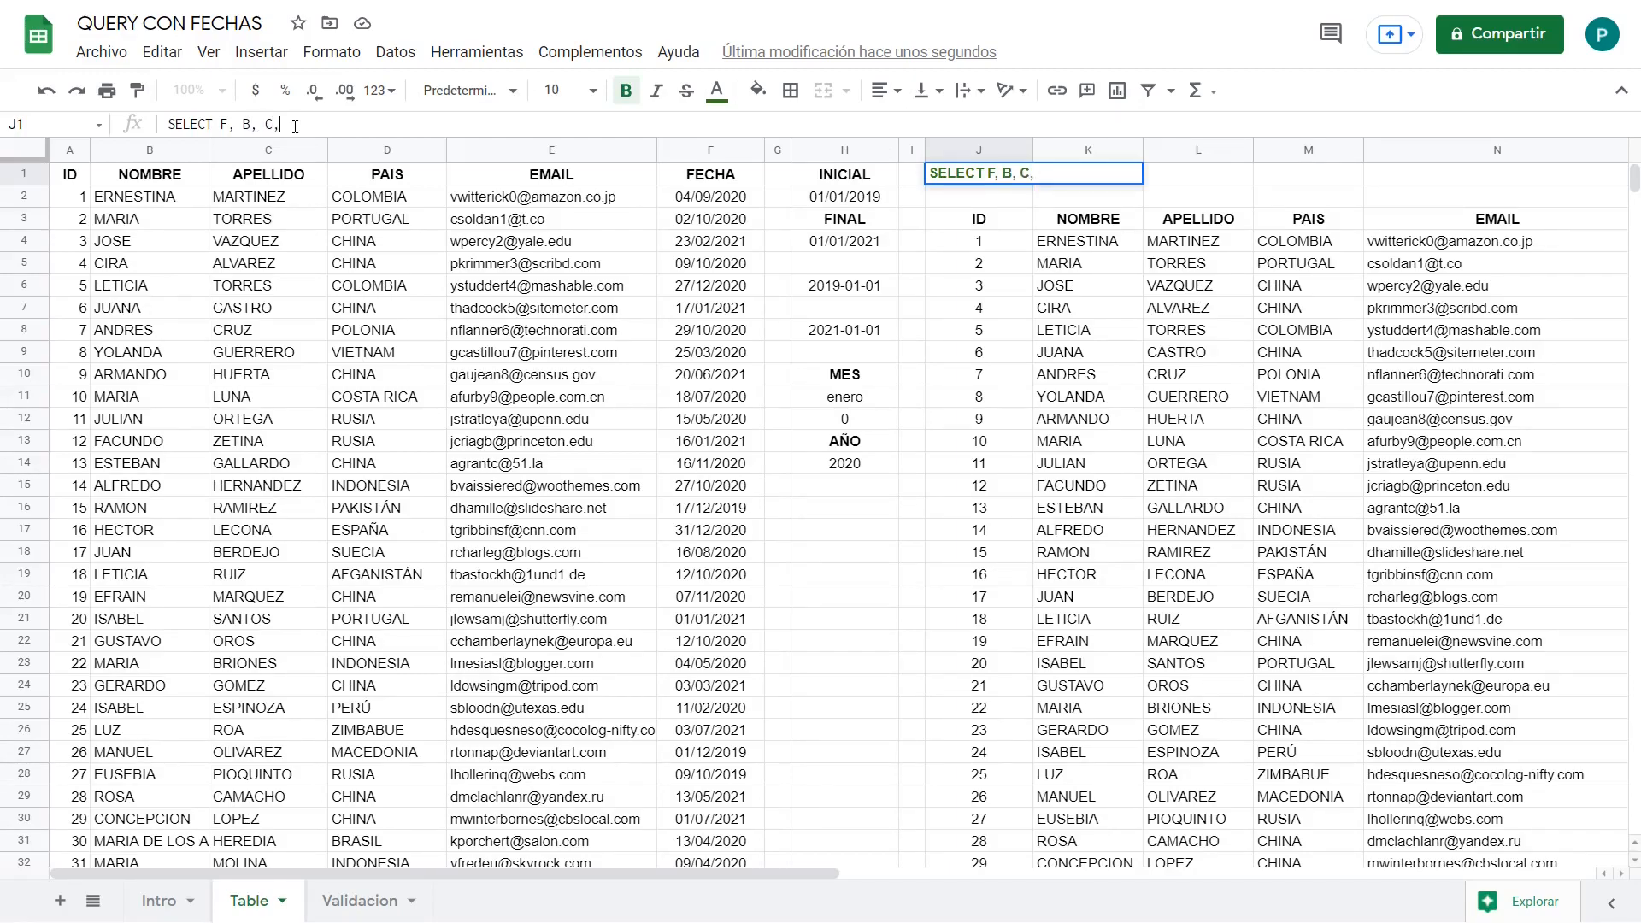
text( D, E)
key(Return)
key(Down)
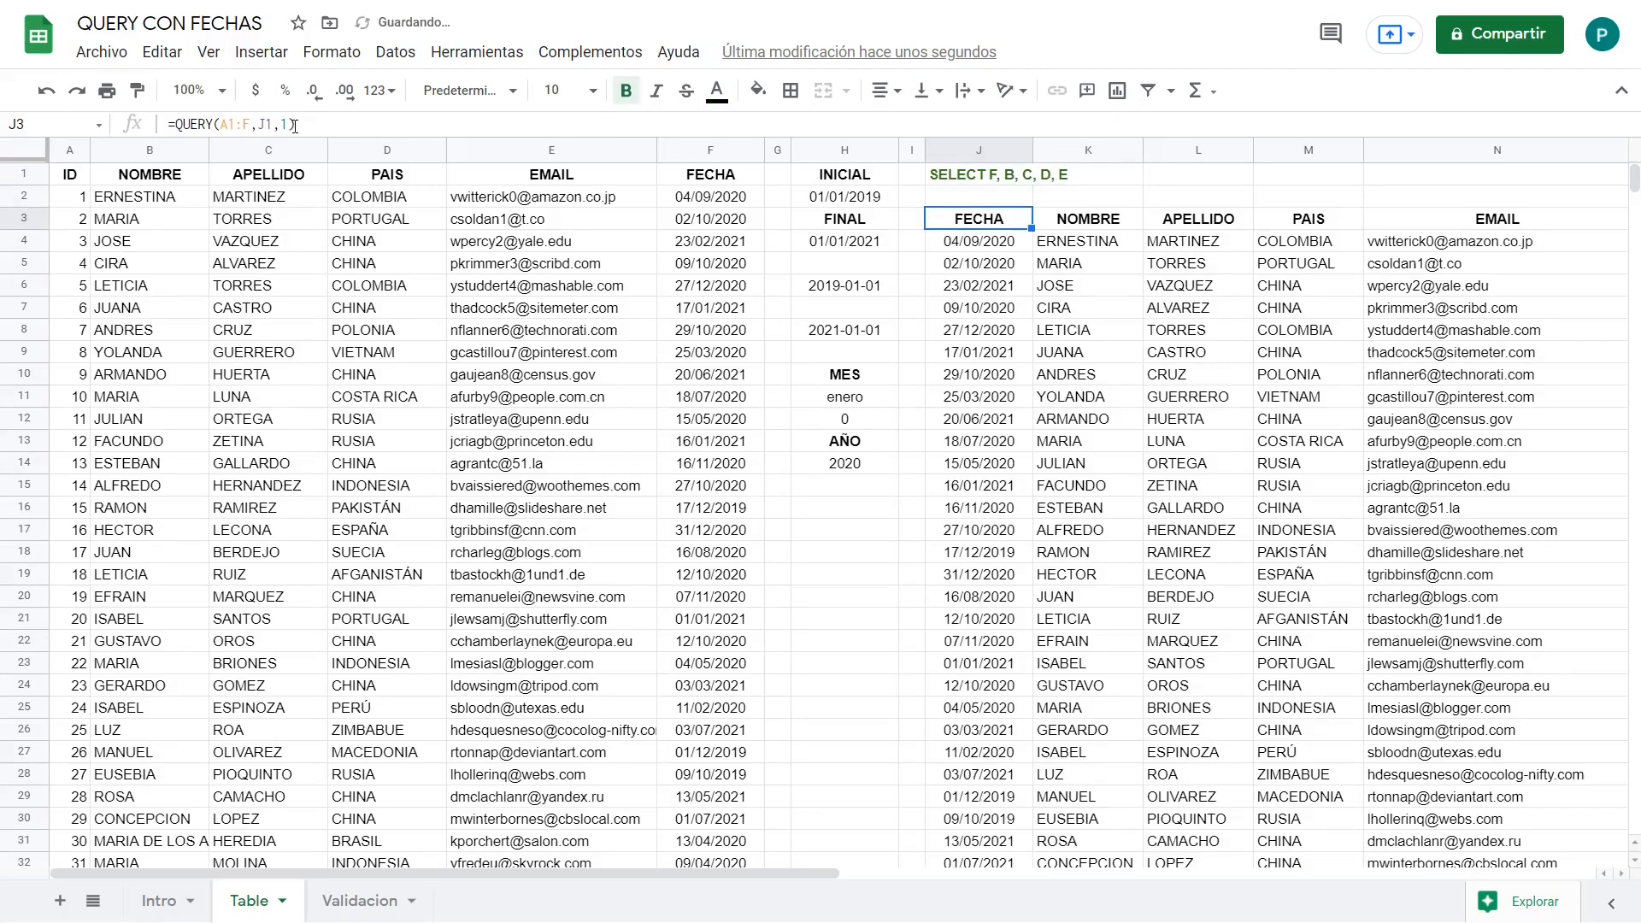
key(Down)
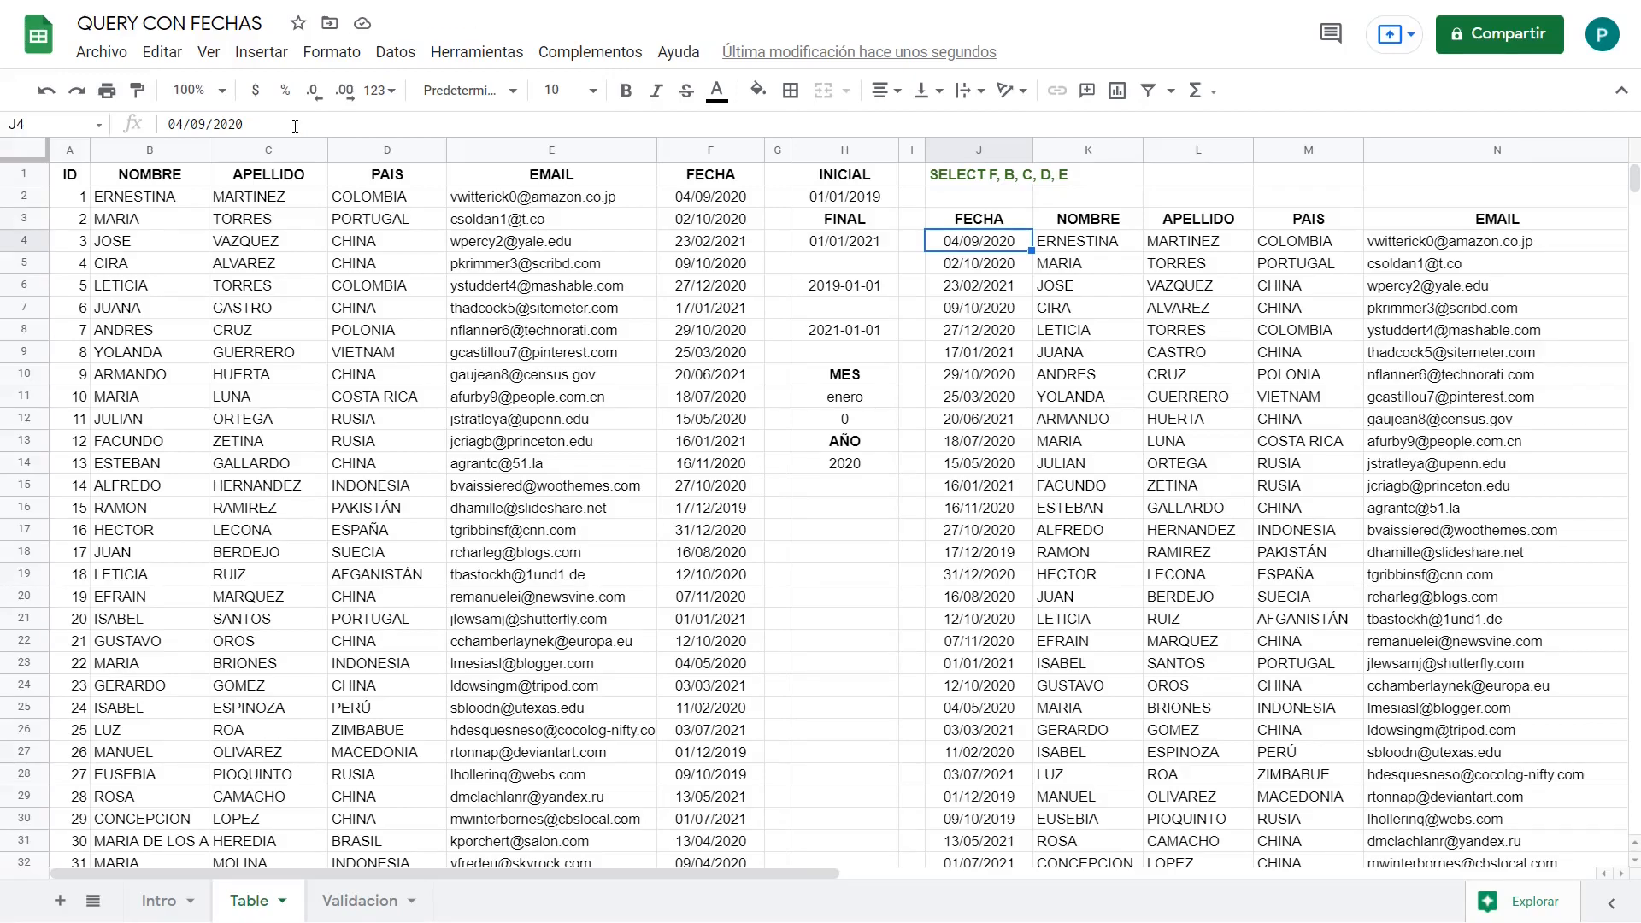
Step: Examine the TEXTO formula in H6 and the INICIAL and FINAL dates in H2 and H4
click(875, 291)
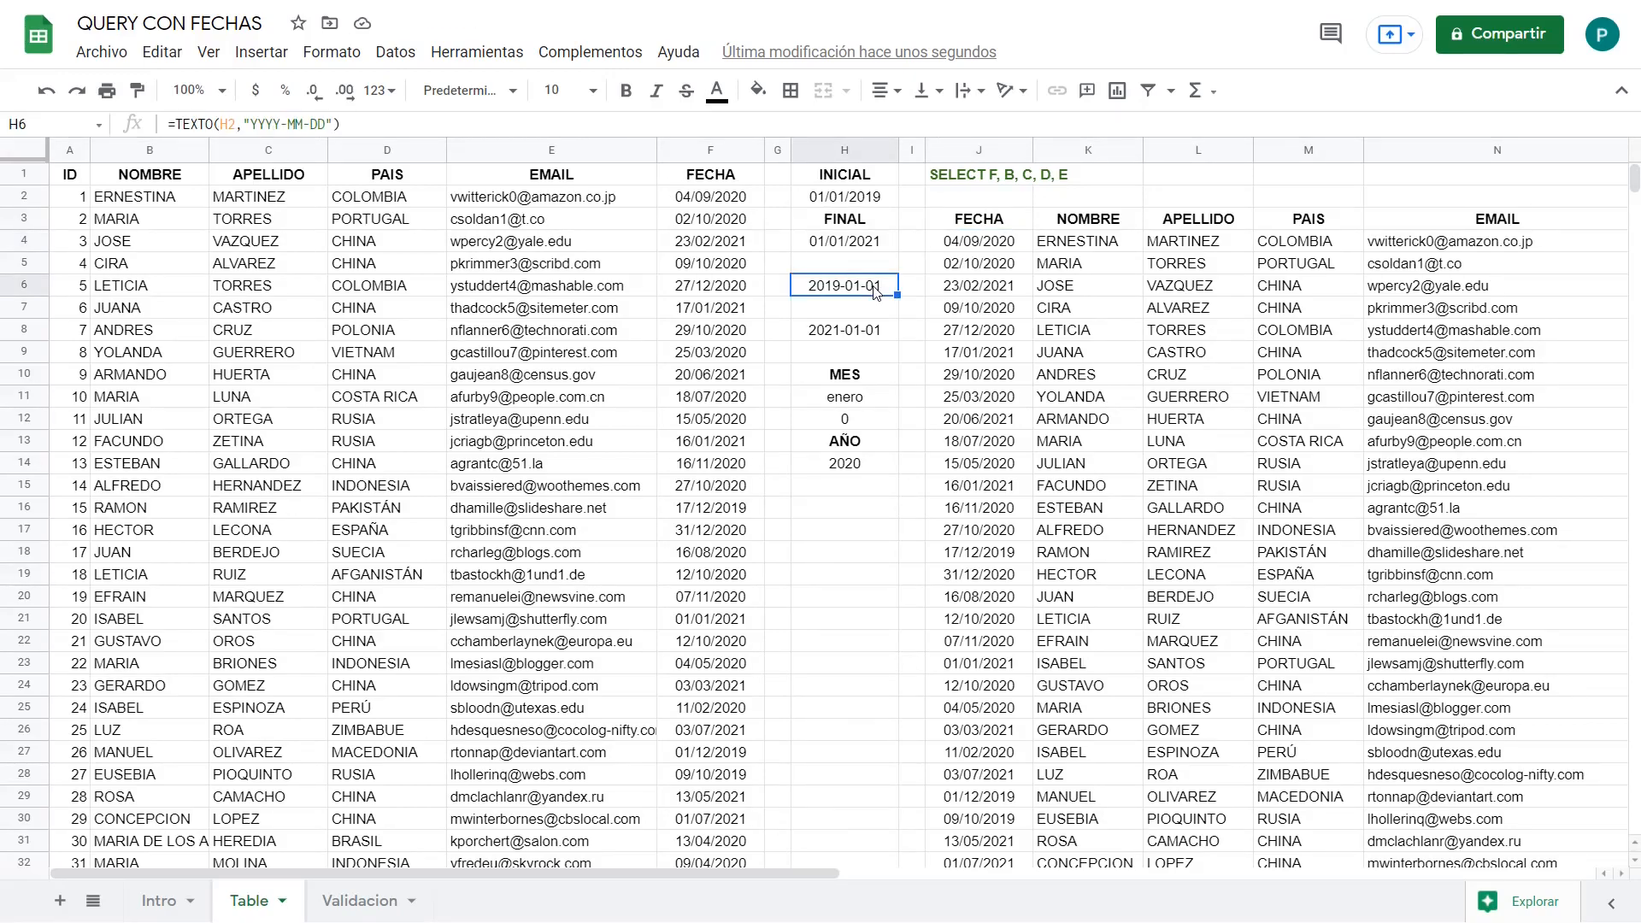
click(889, 203)
click(890, 244)
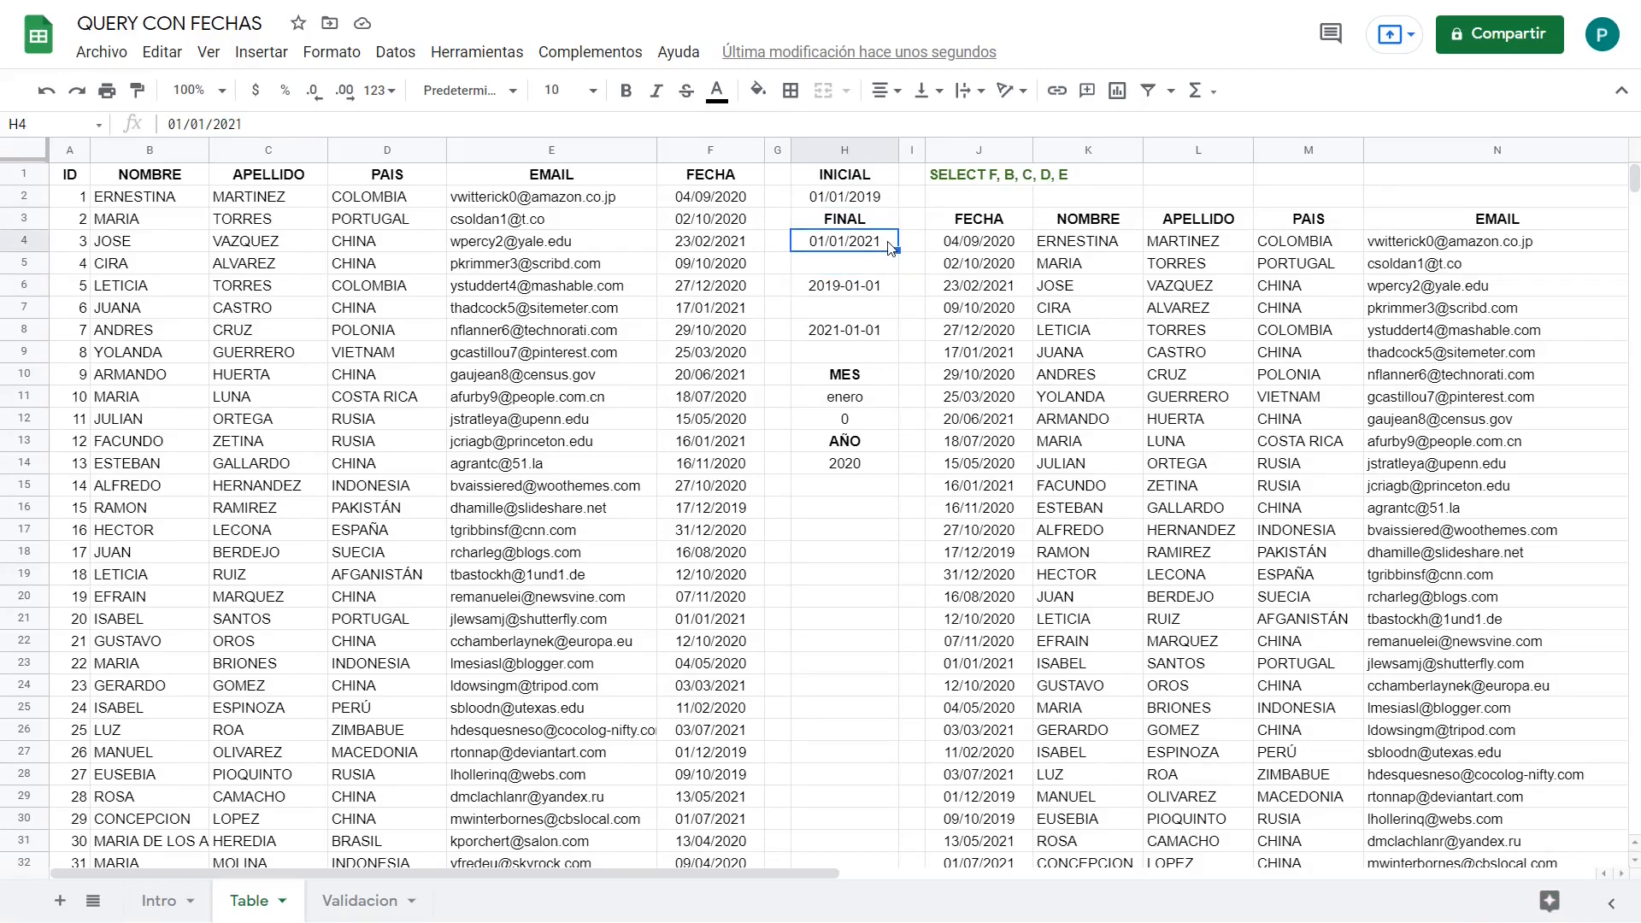
Step: Review the TEXTO formulas in H6 and H8 that turn the INICIAL and FINAL dates into text
click(890, 292)
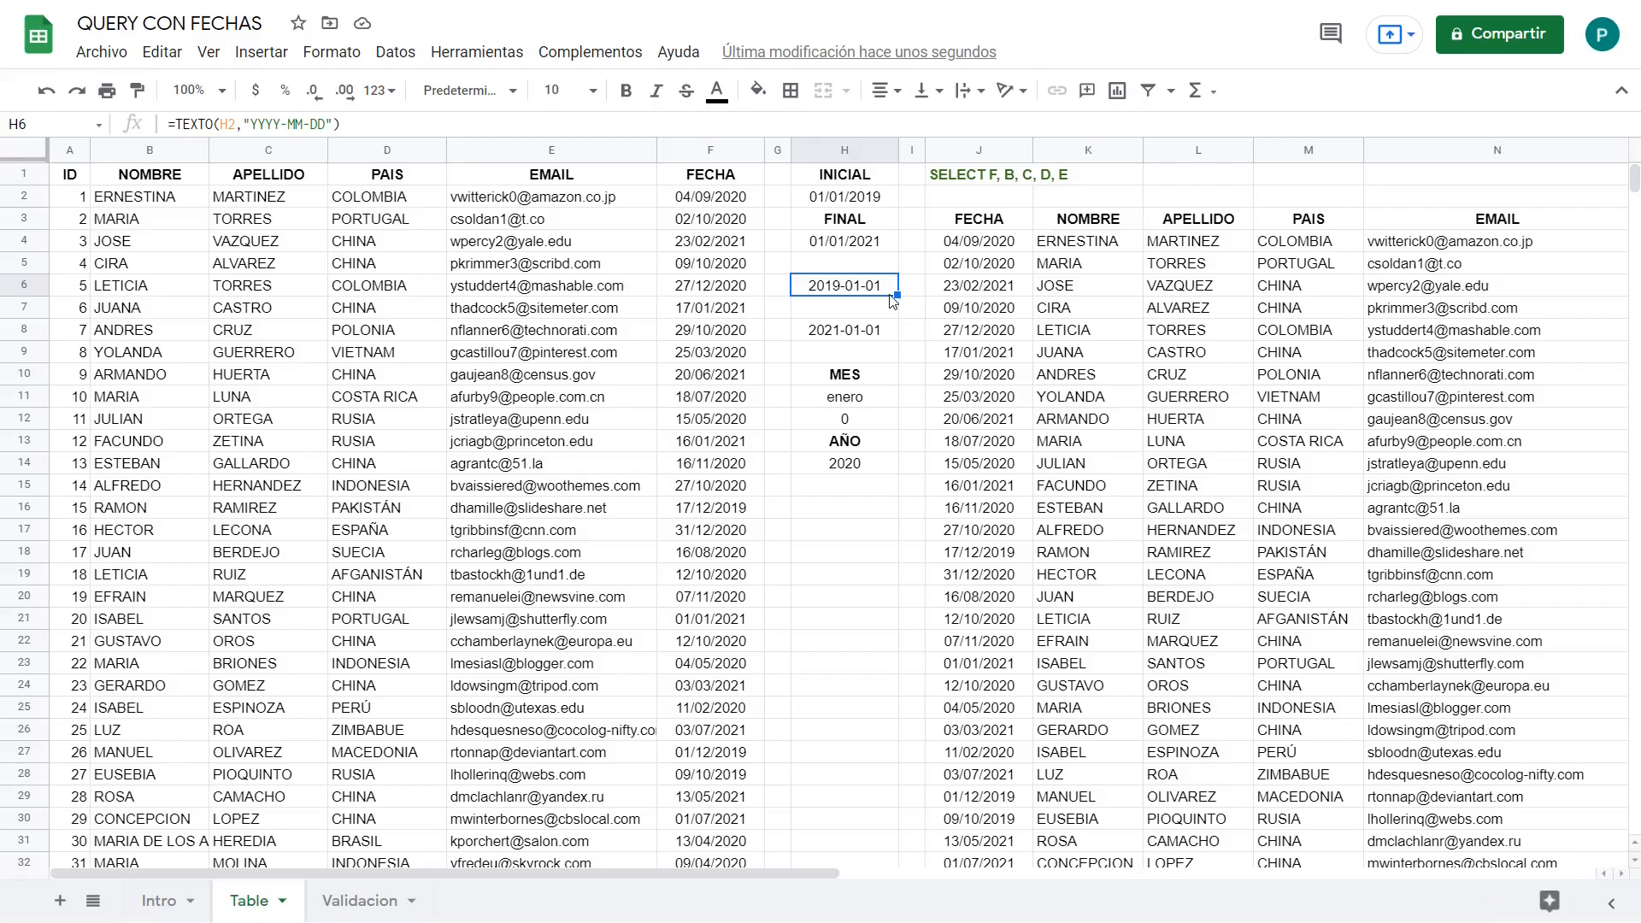
click(355, 123)
click(343, 125)
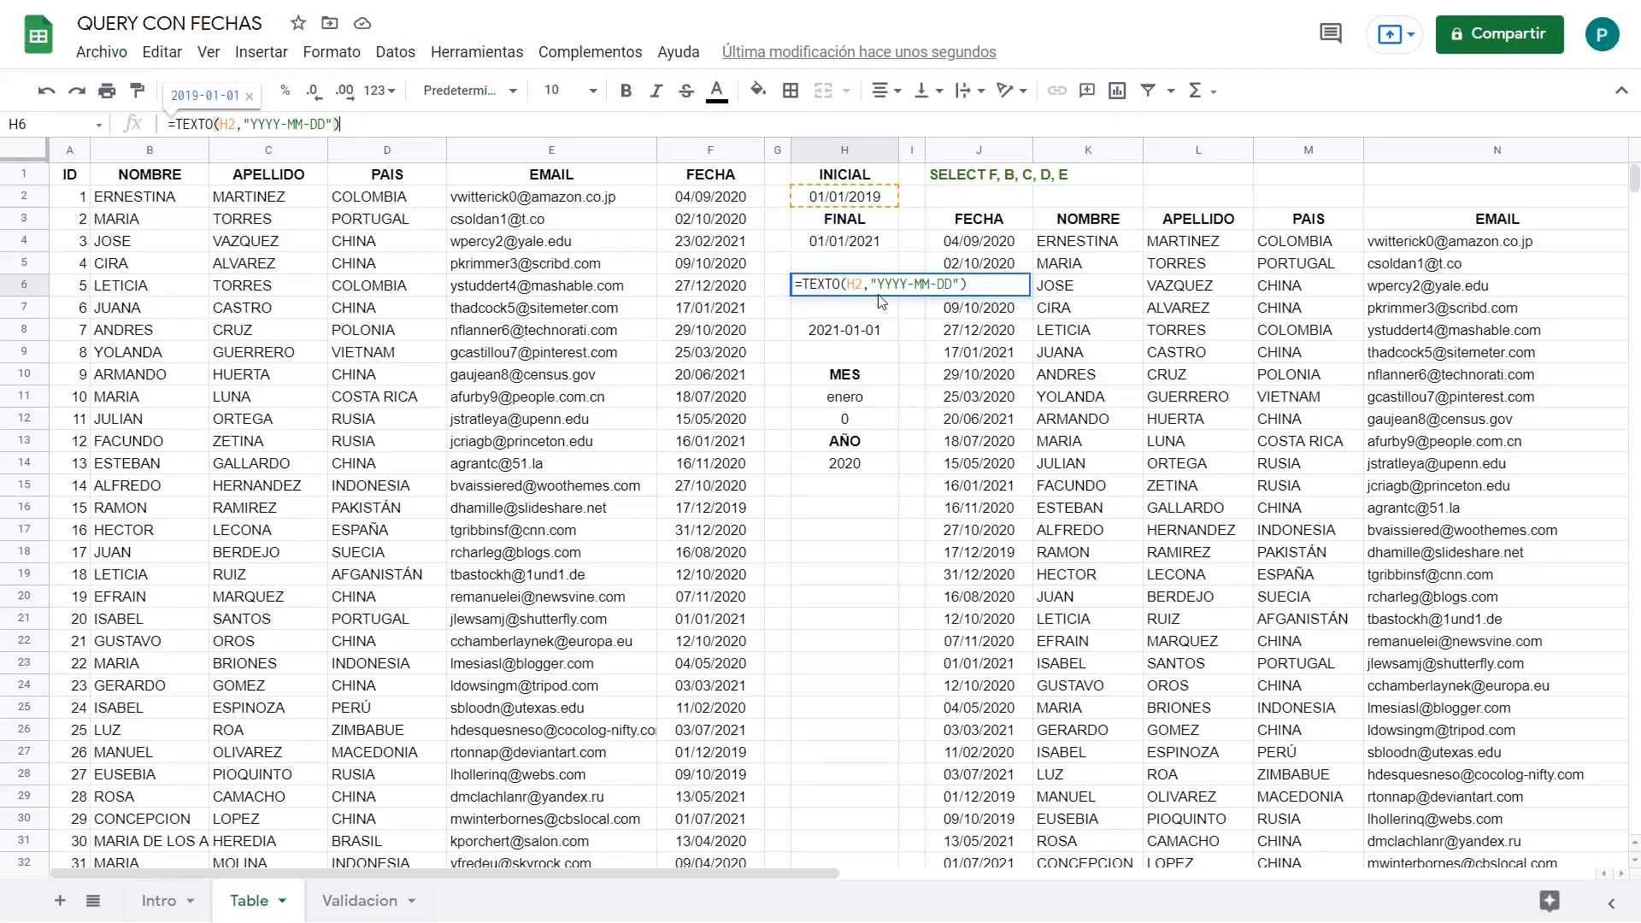
click(887, 338)
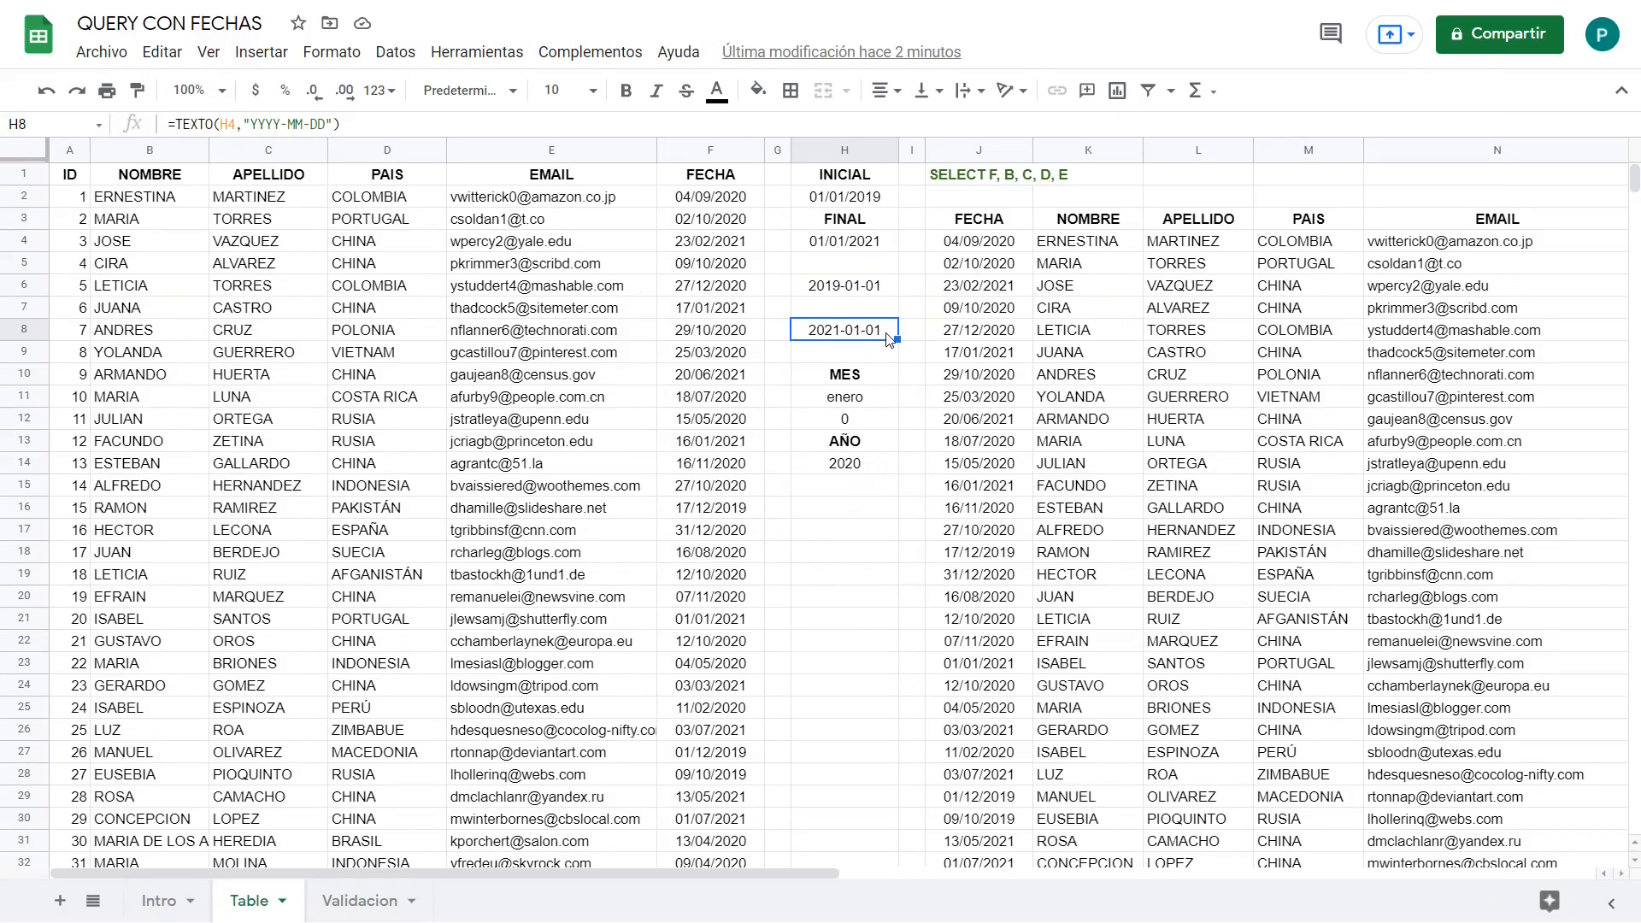
Step: Turn the query text in cell J1 into the text formula ="SELECT F, B, C, D, E"
click(941, 183)
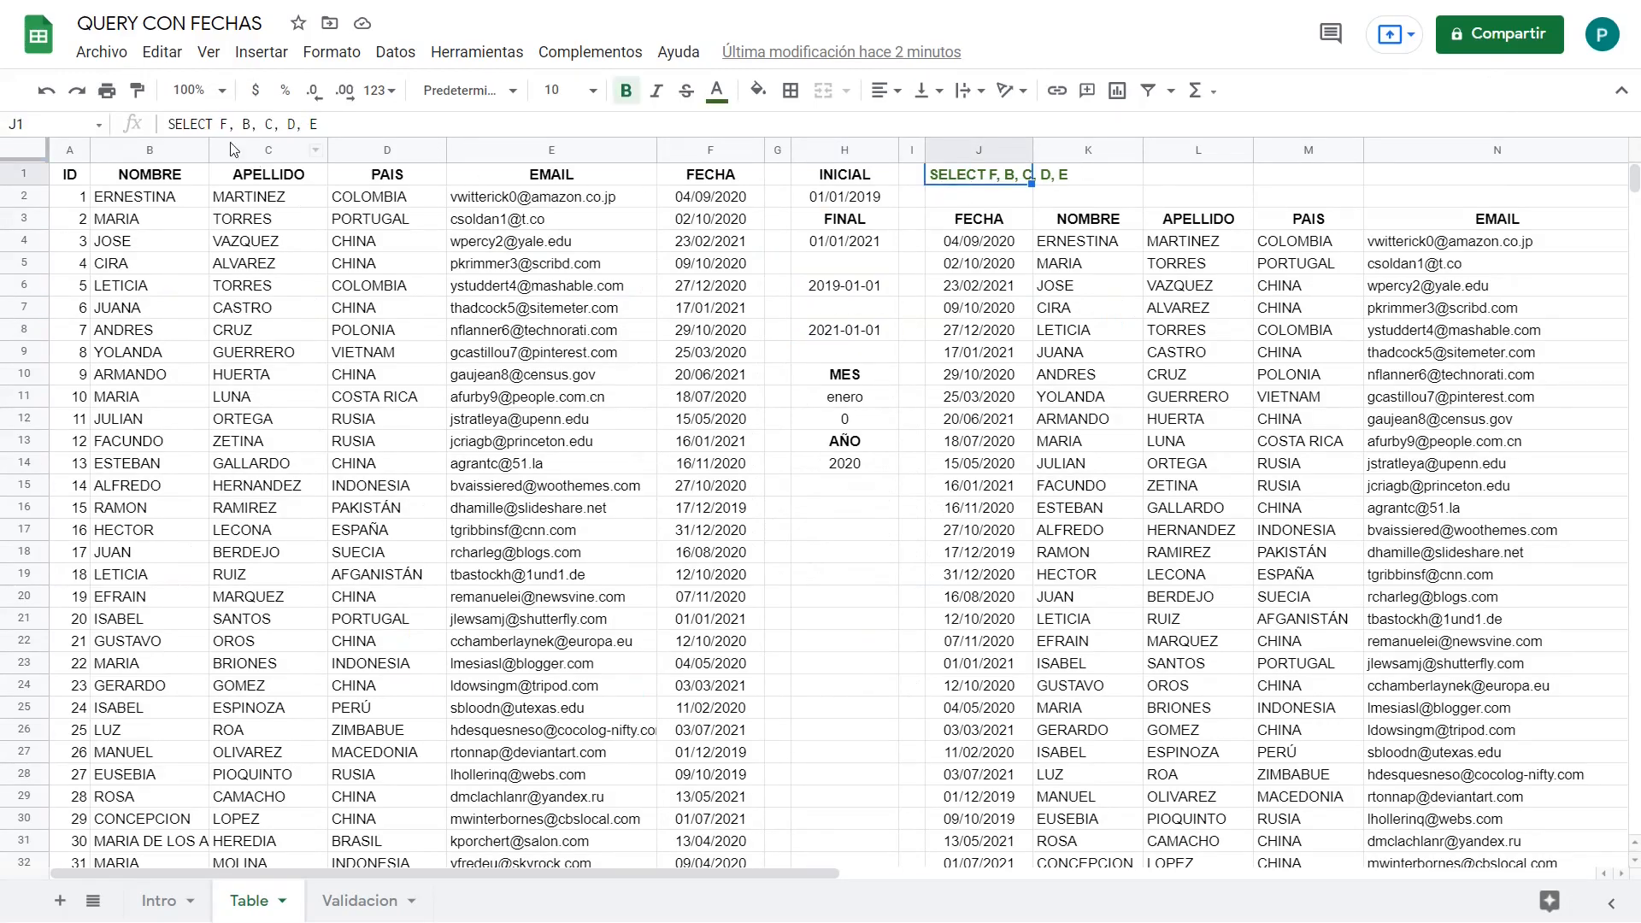
click(172, 120)
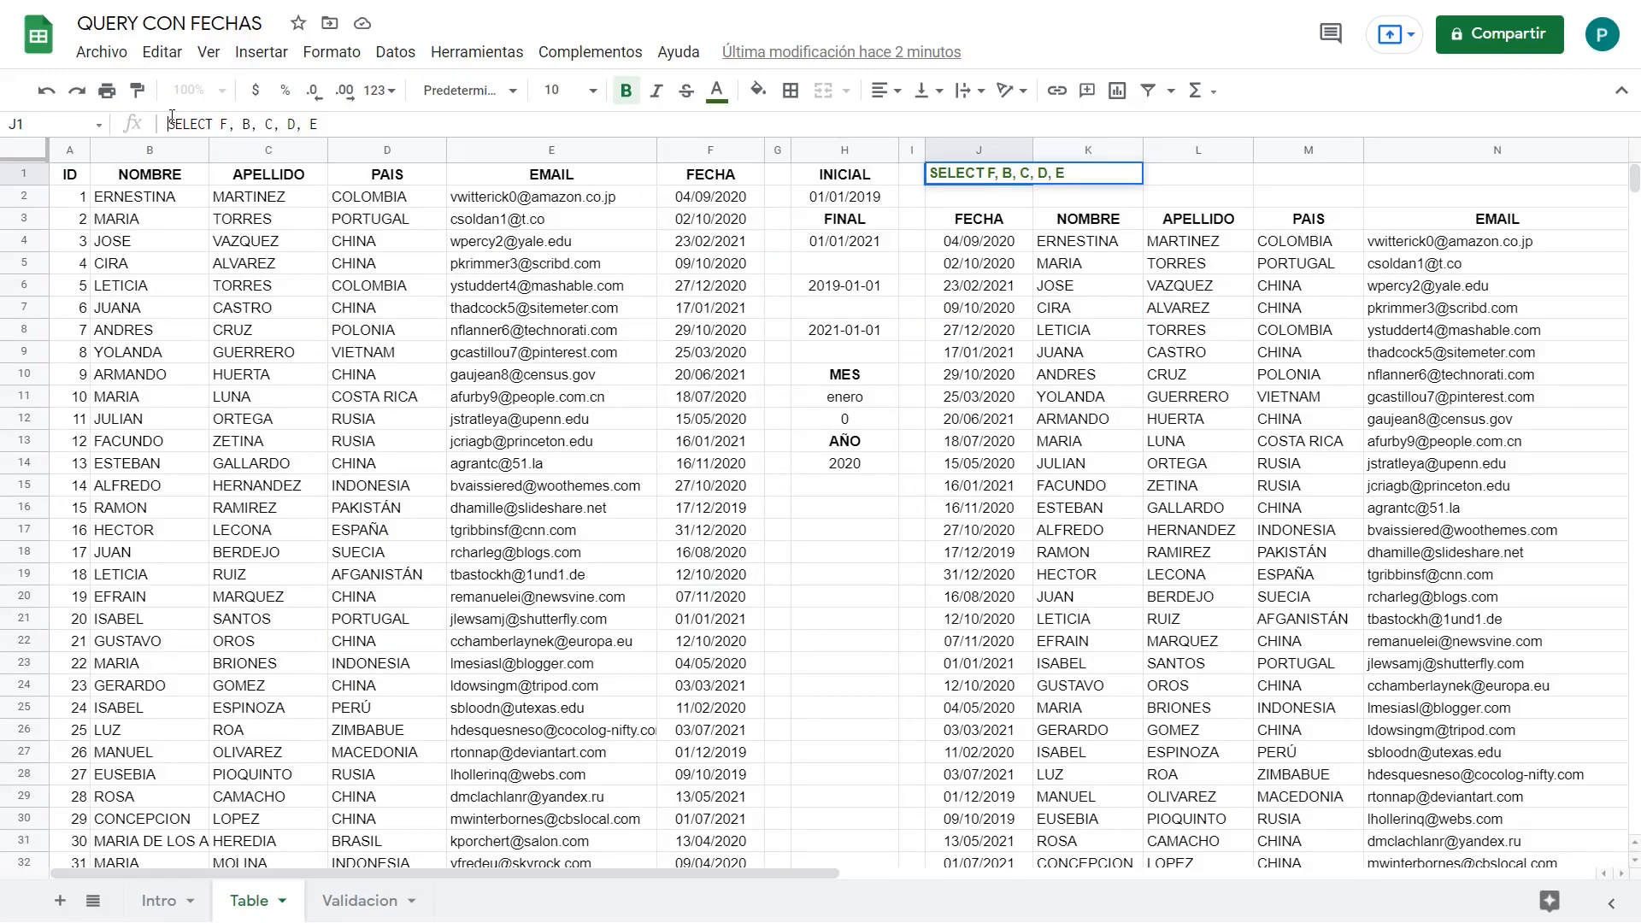
text(=")
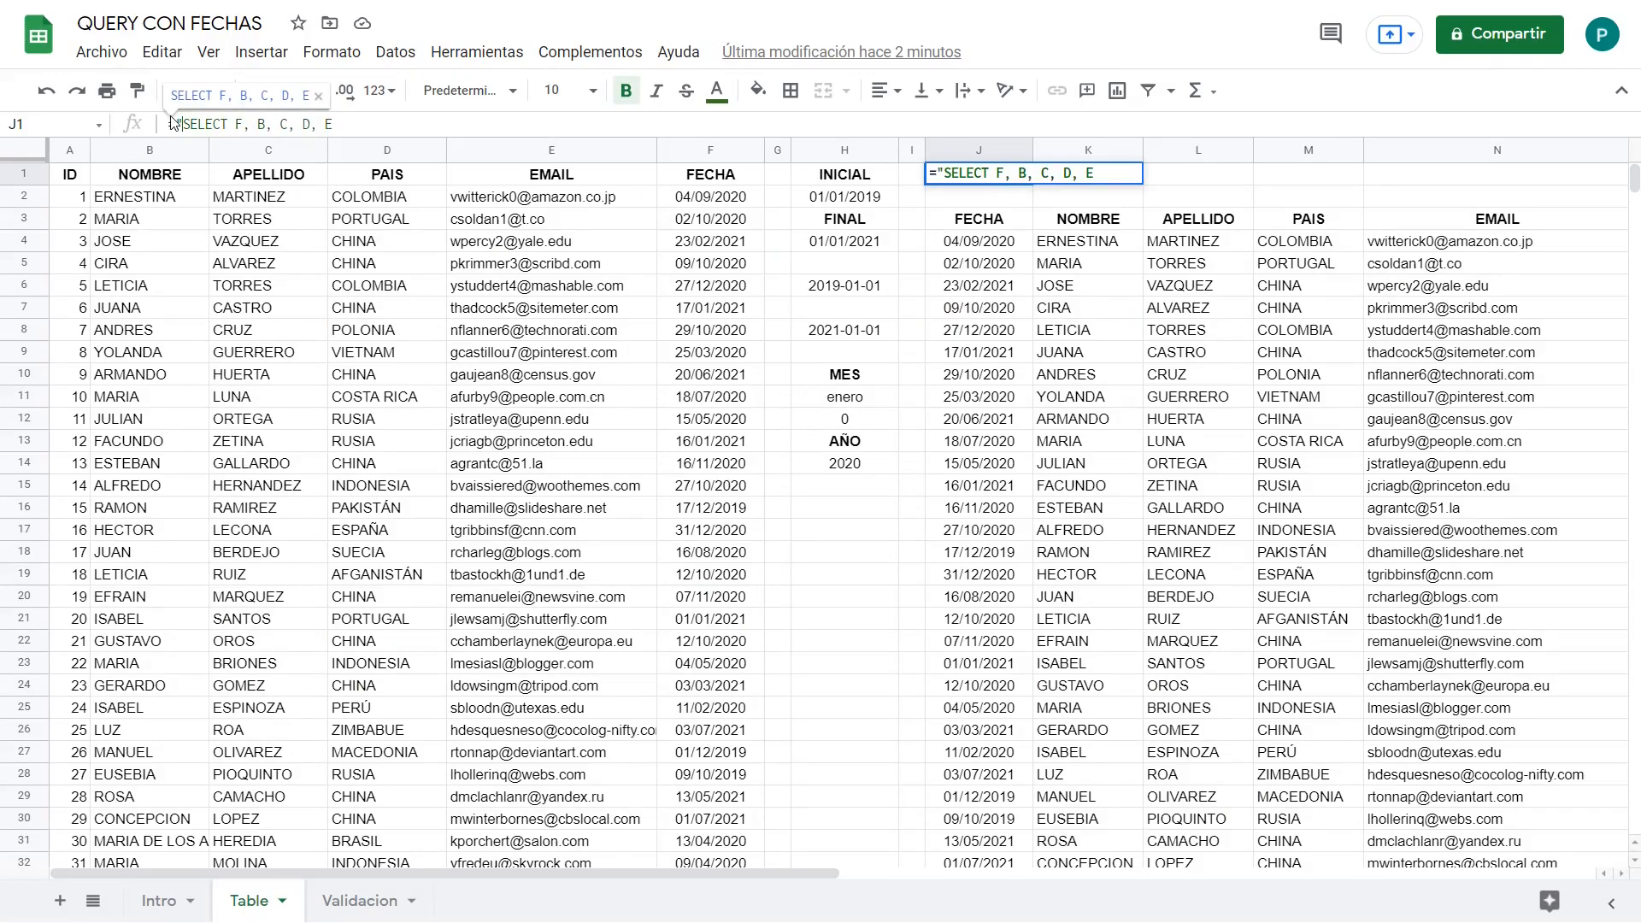
click(345, 124)
text(")
key(Return)
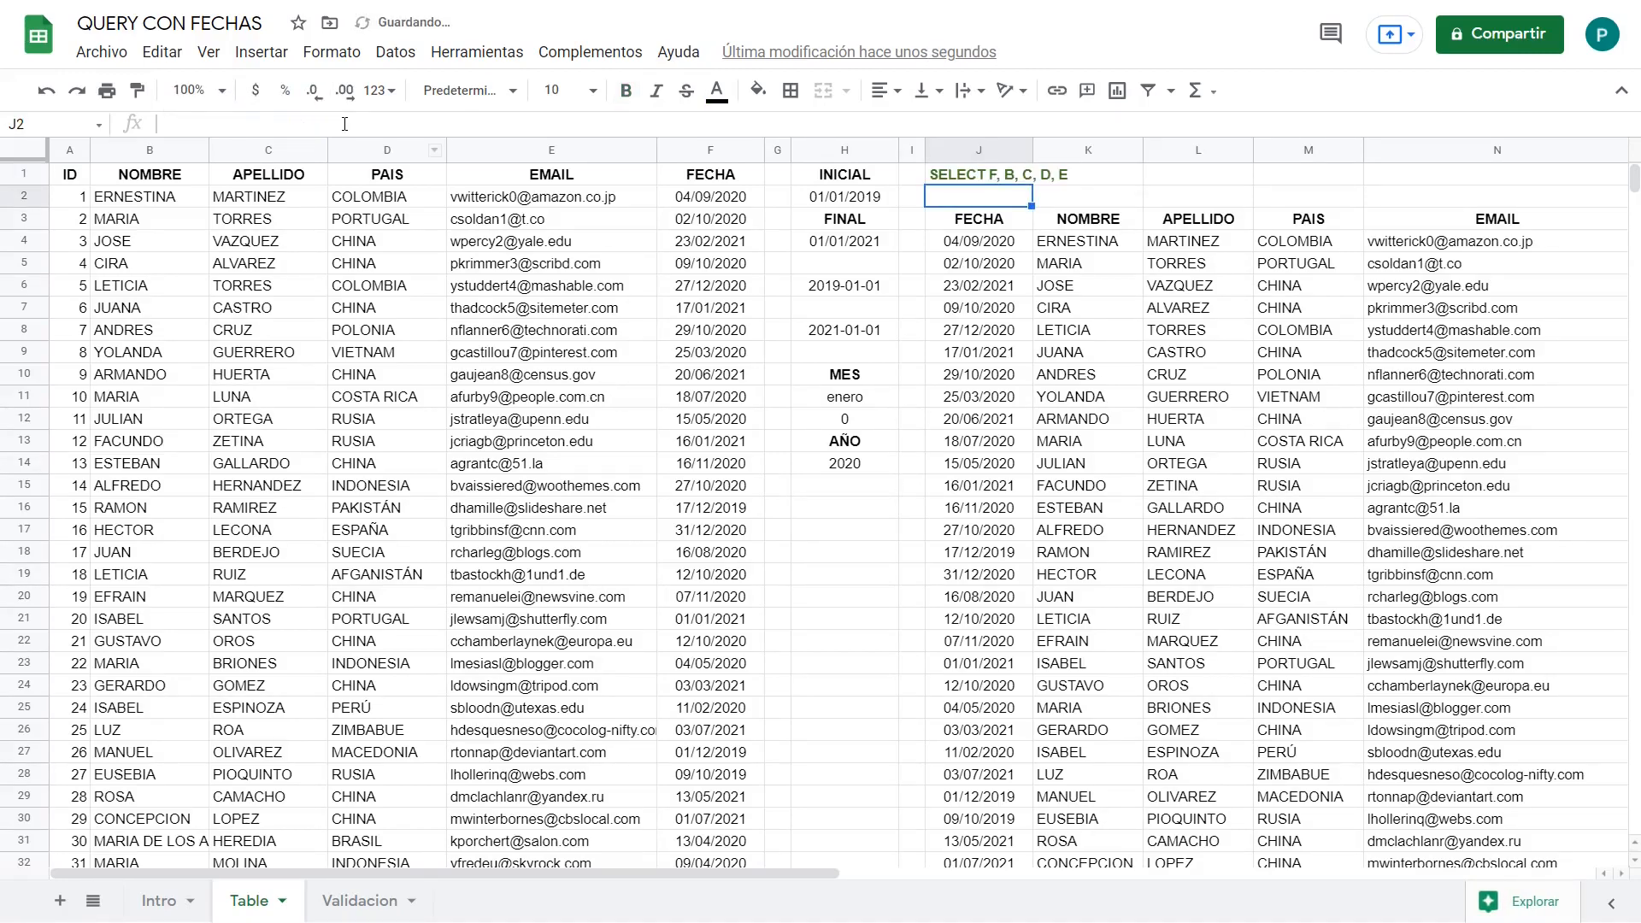
Step: Extend the quoted query text in J1 with the condition start WHERE F >= date
key(Up)
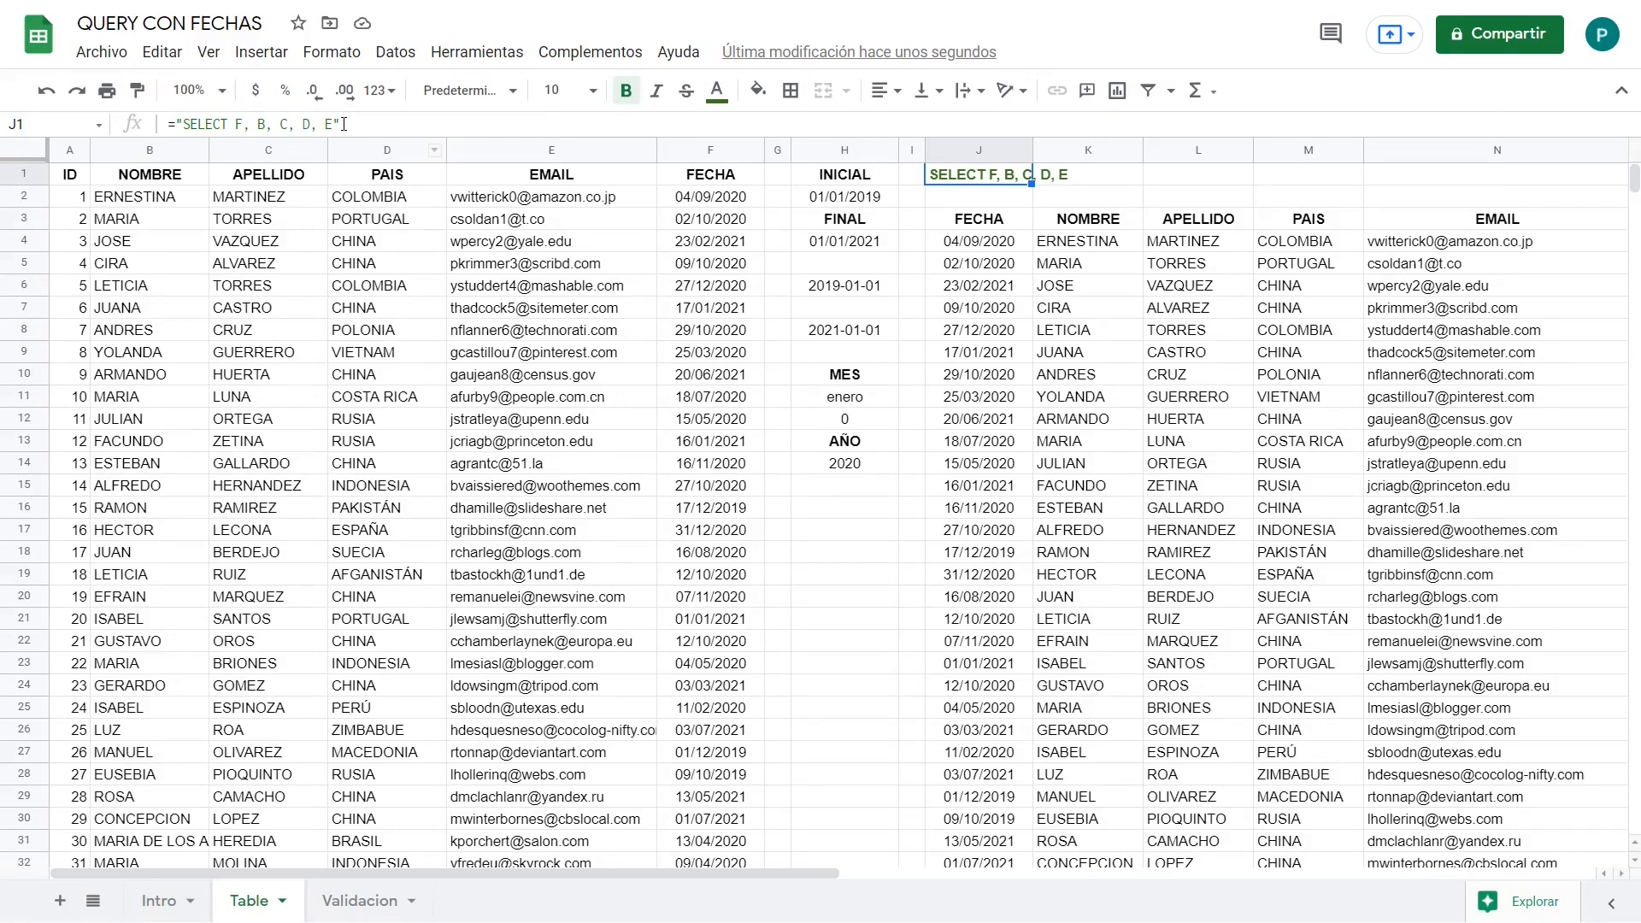
click(334, 124)
text(WHERE)
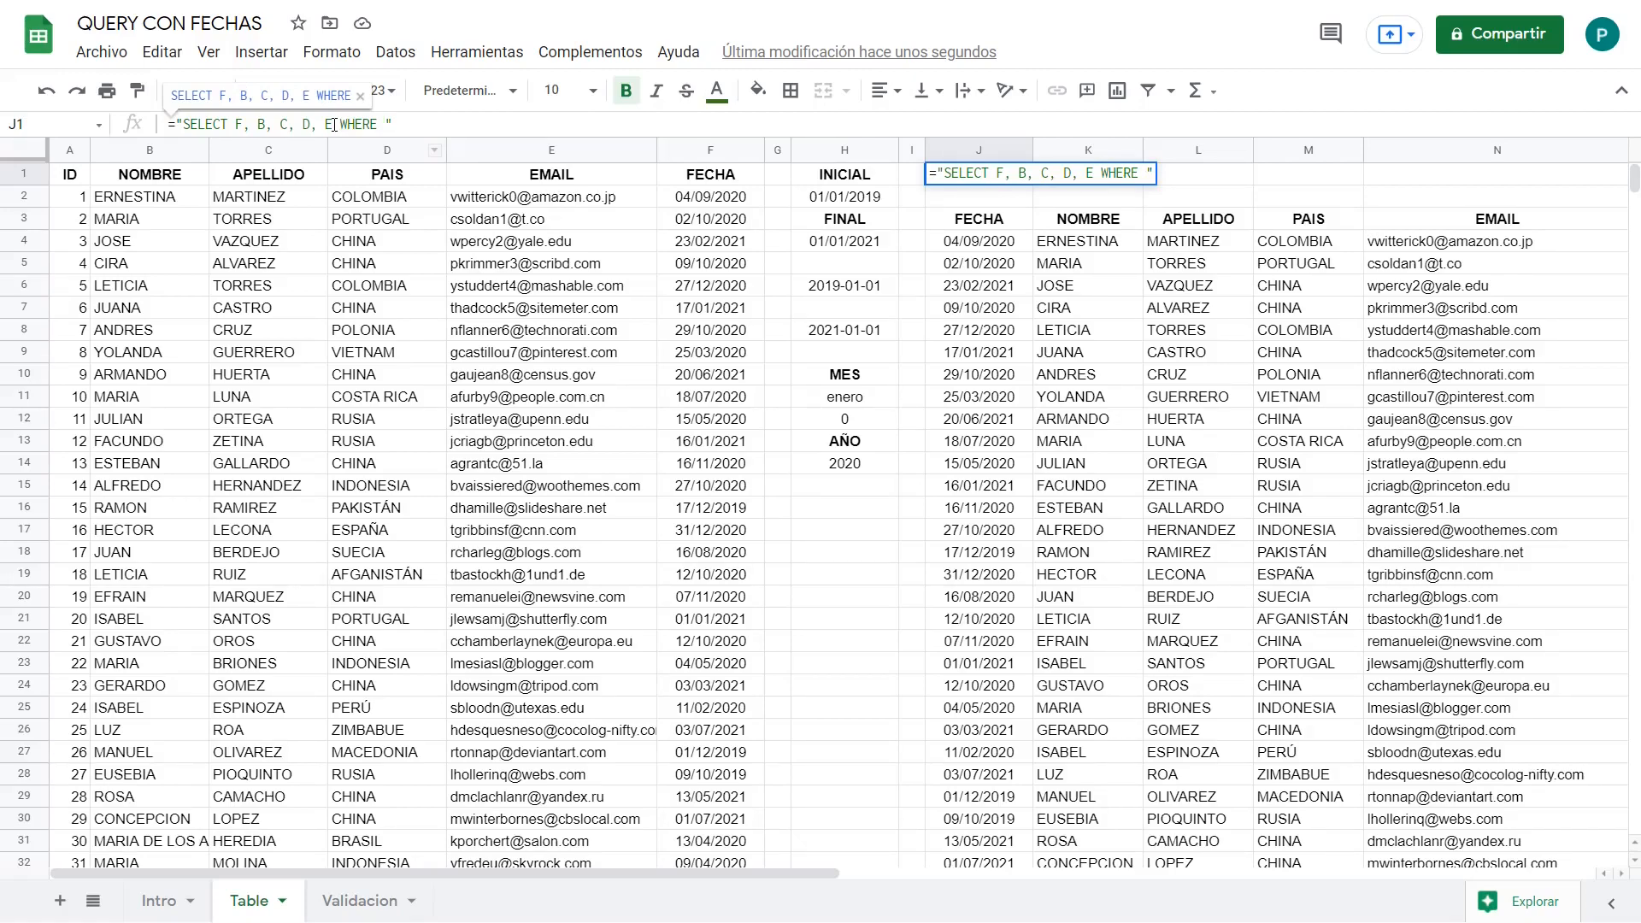
text(F >= date)
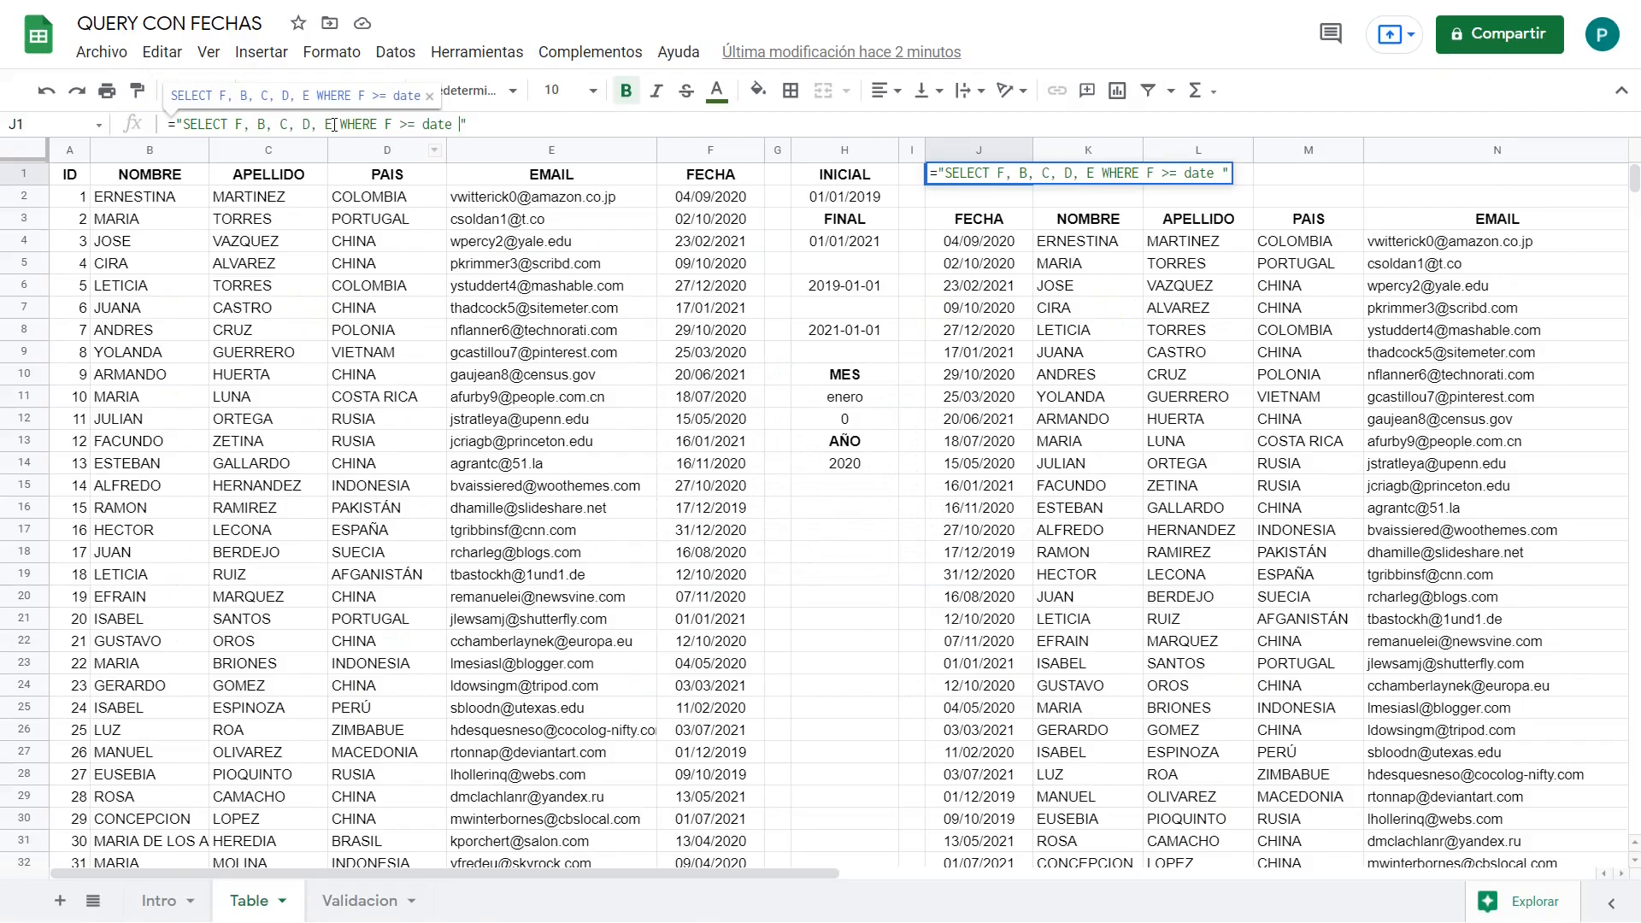
Step: Concatenate cell H6 between single quotes after the date keyword in J1's formula, as '" & H6 & "'
text(')
text("")
text(')
text( &&)
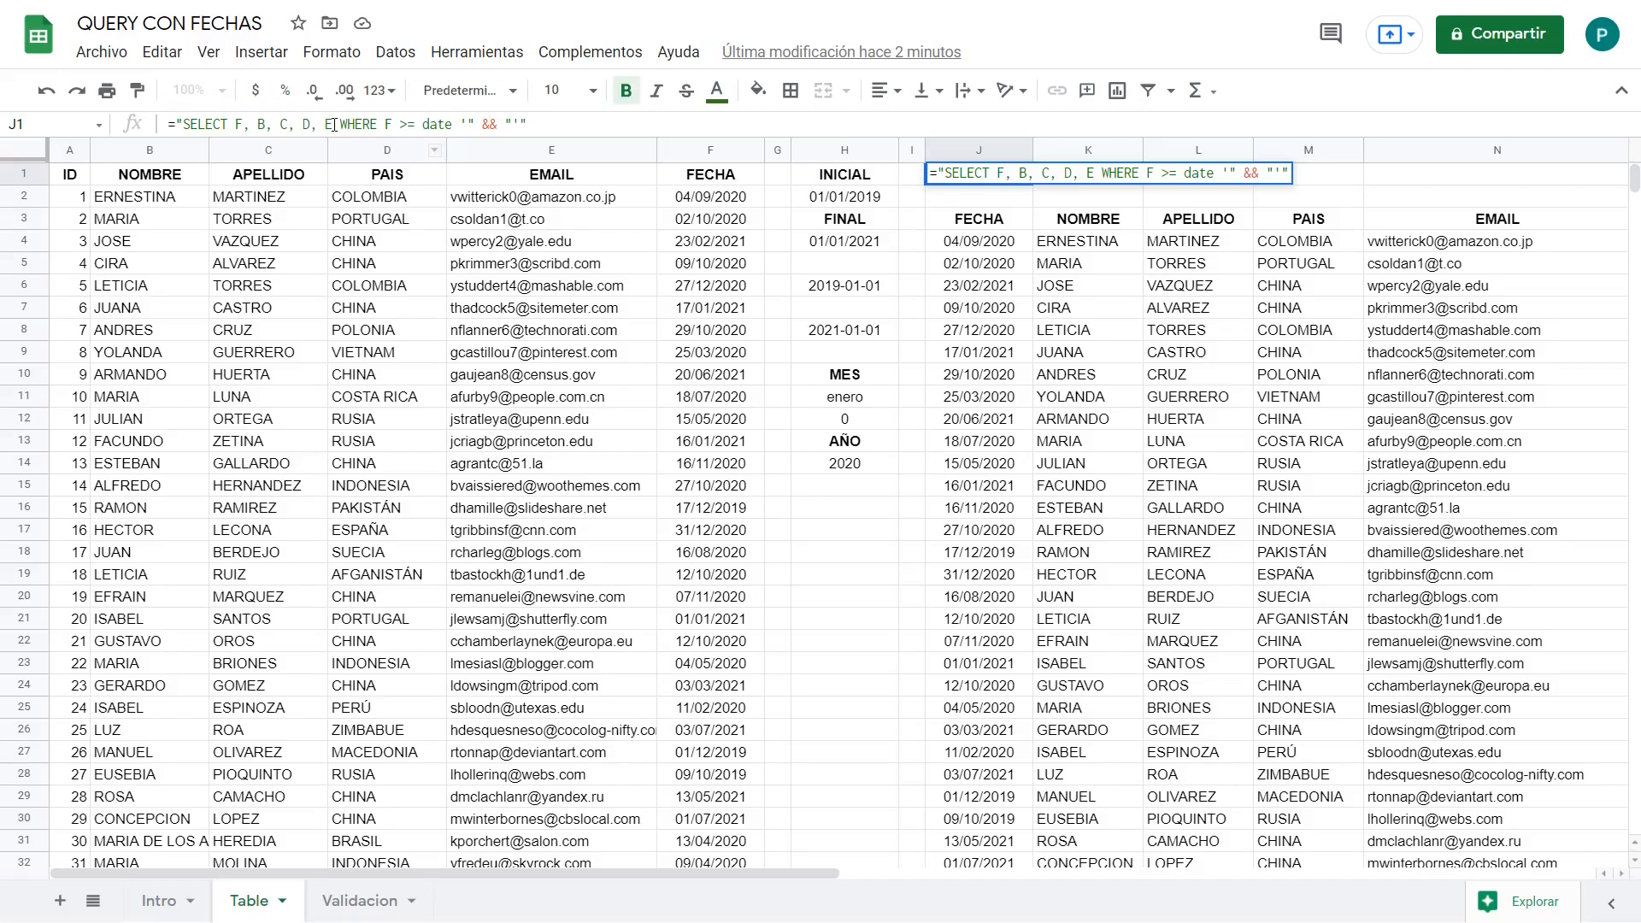
key(Left)
key(Left)
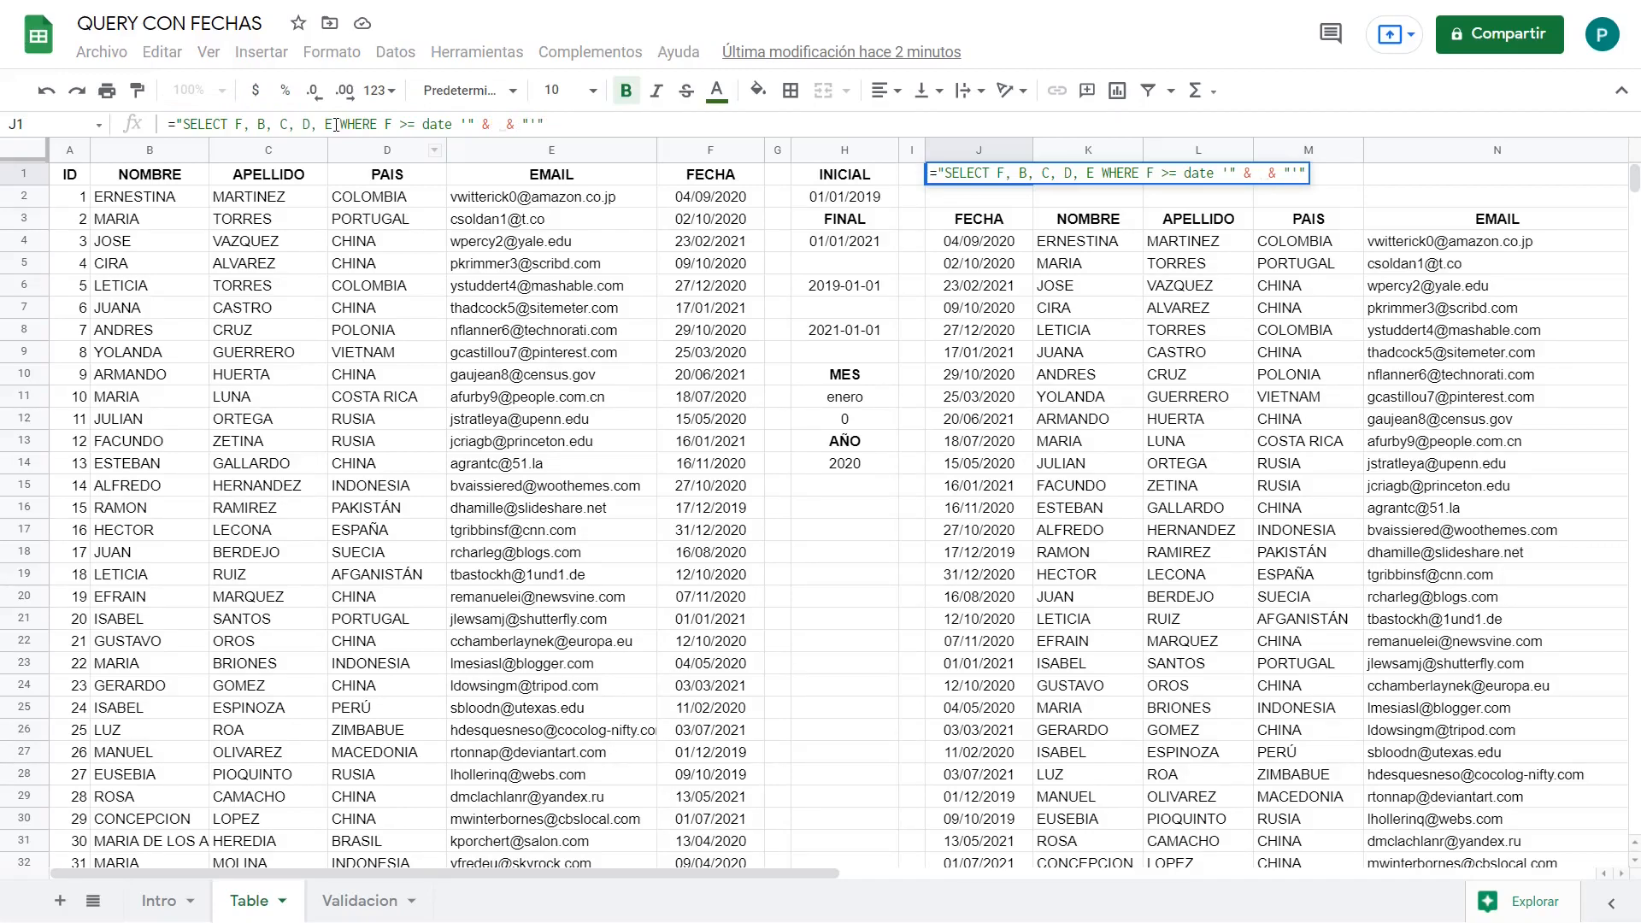
click(869, 295)
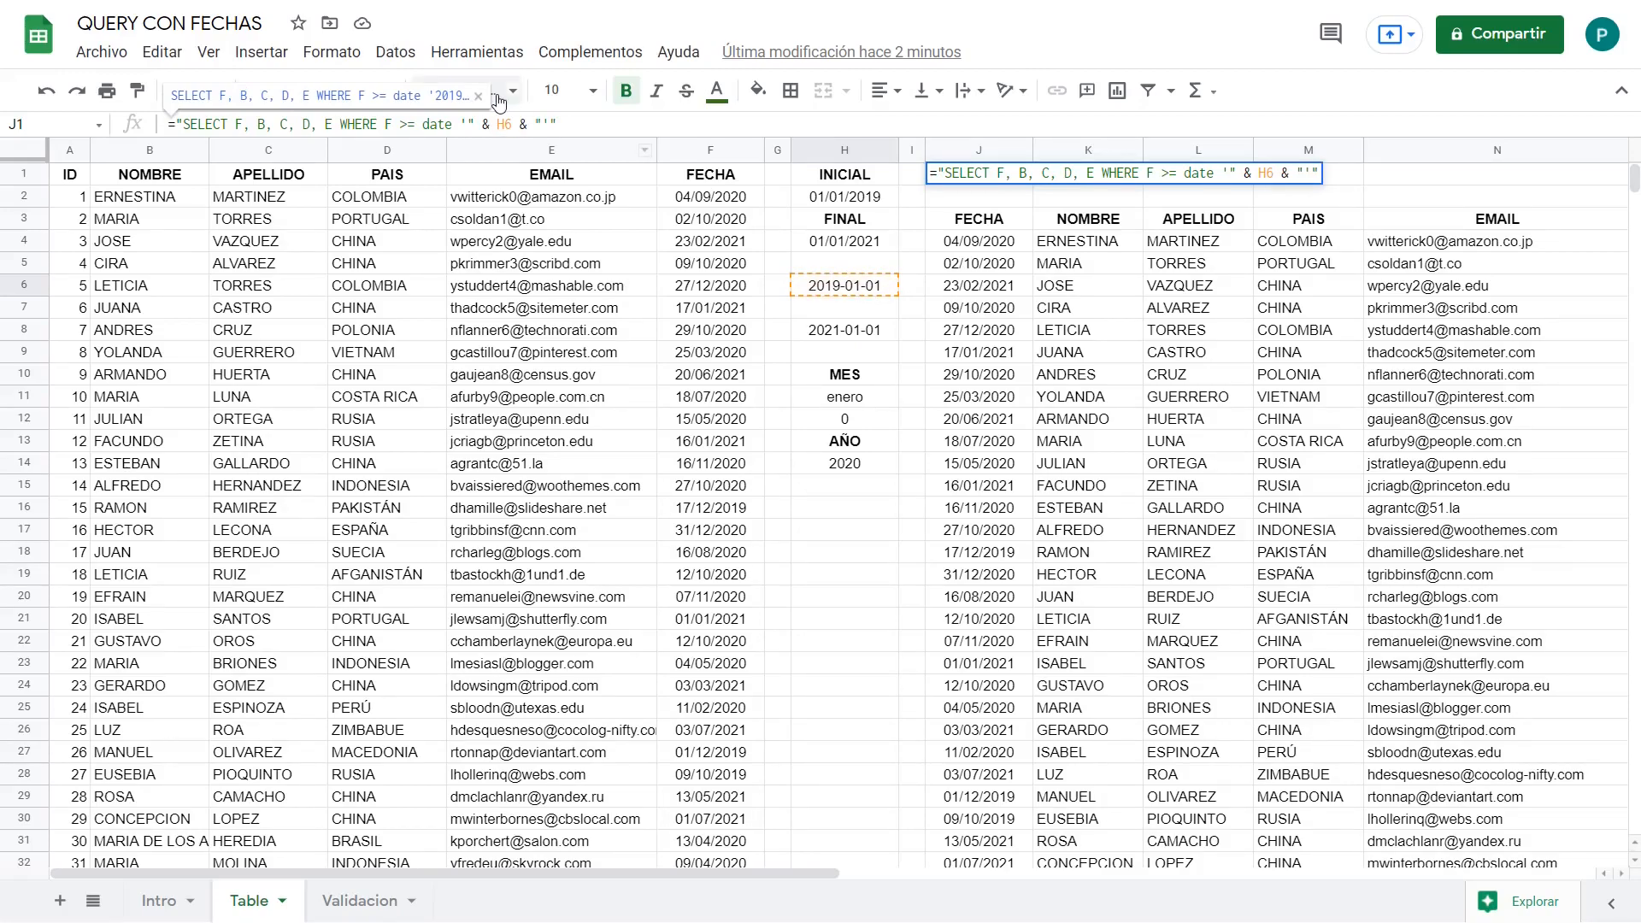
Step: Add a second condition start, and F <= date, inside the closing quoted text of J1's formula
click(548, 124)
text(and)
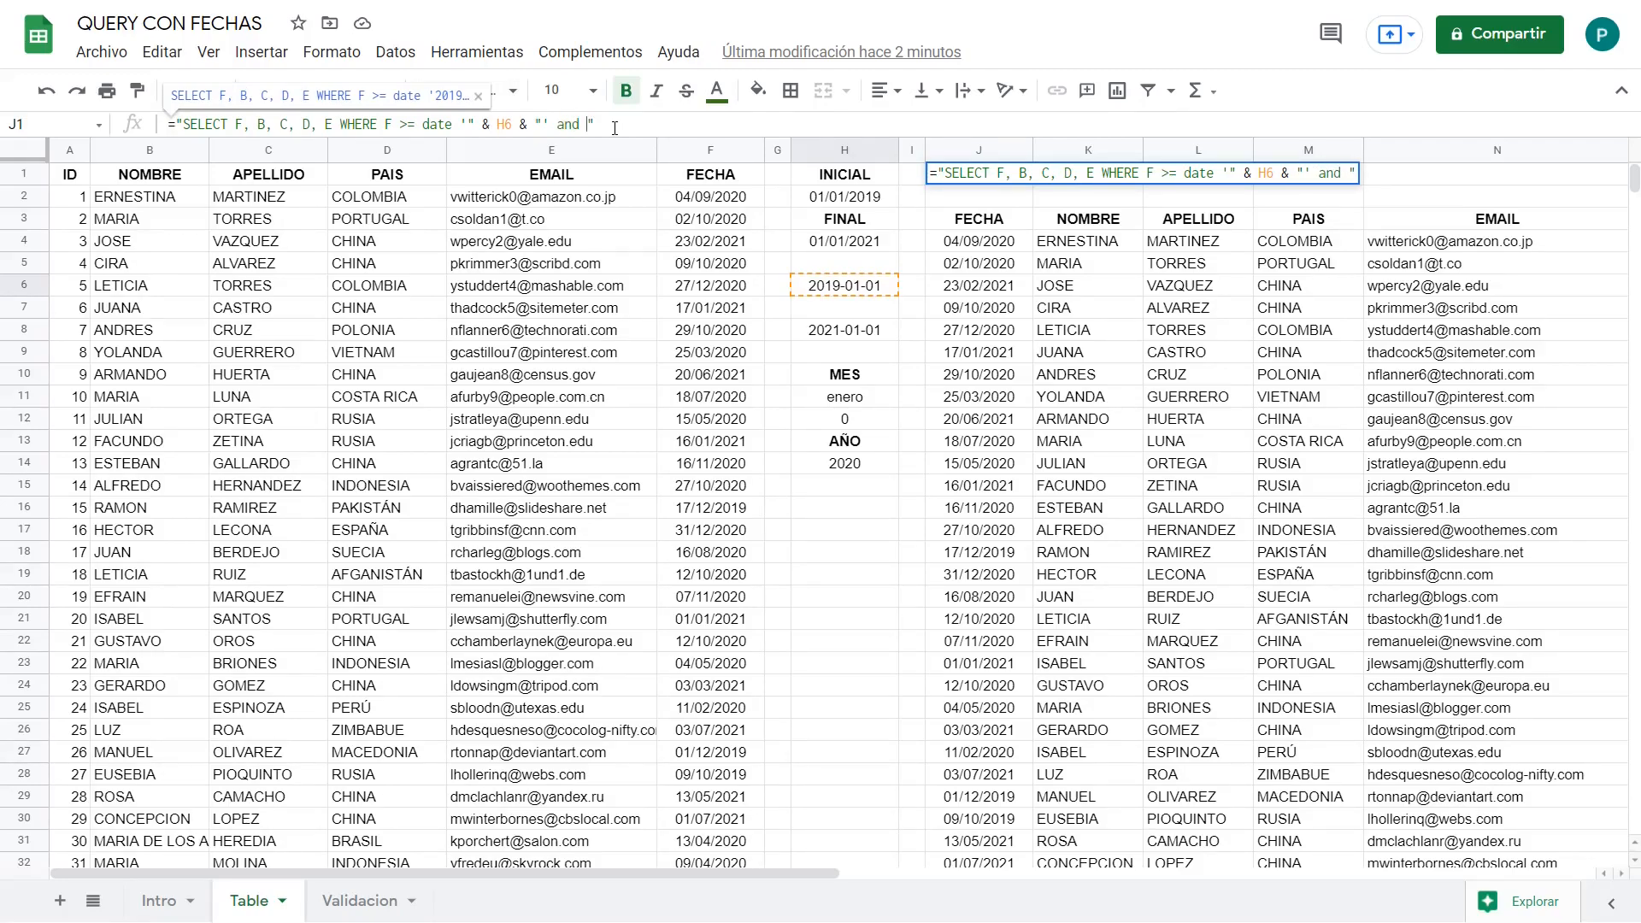
text( f)
key(BackSpace)
text(F <= date )
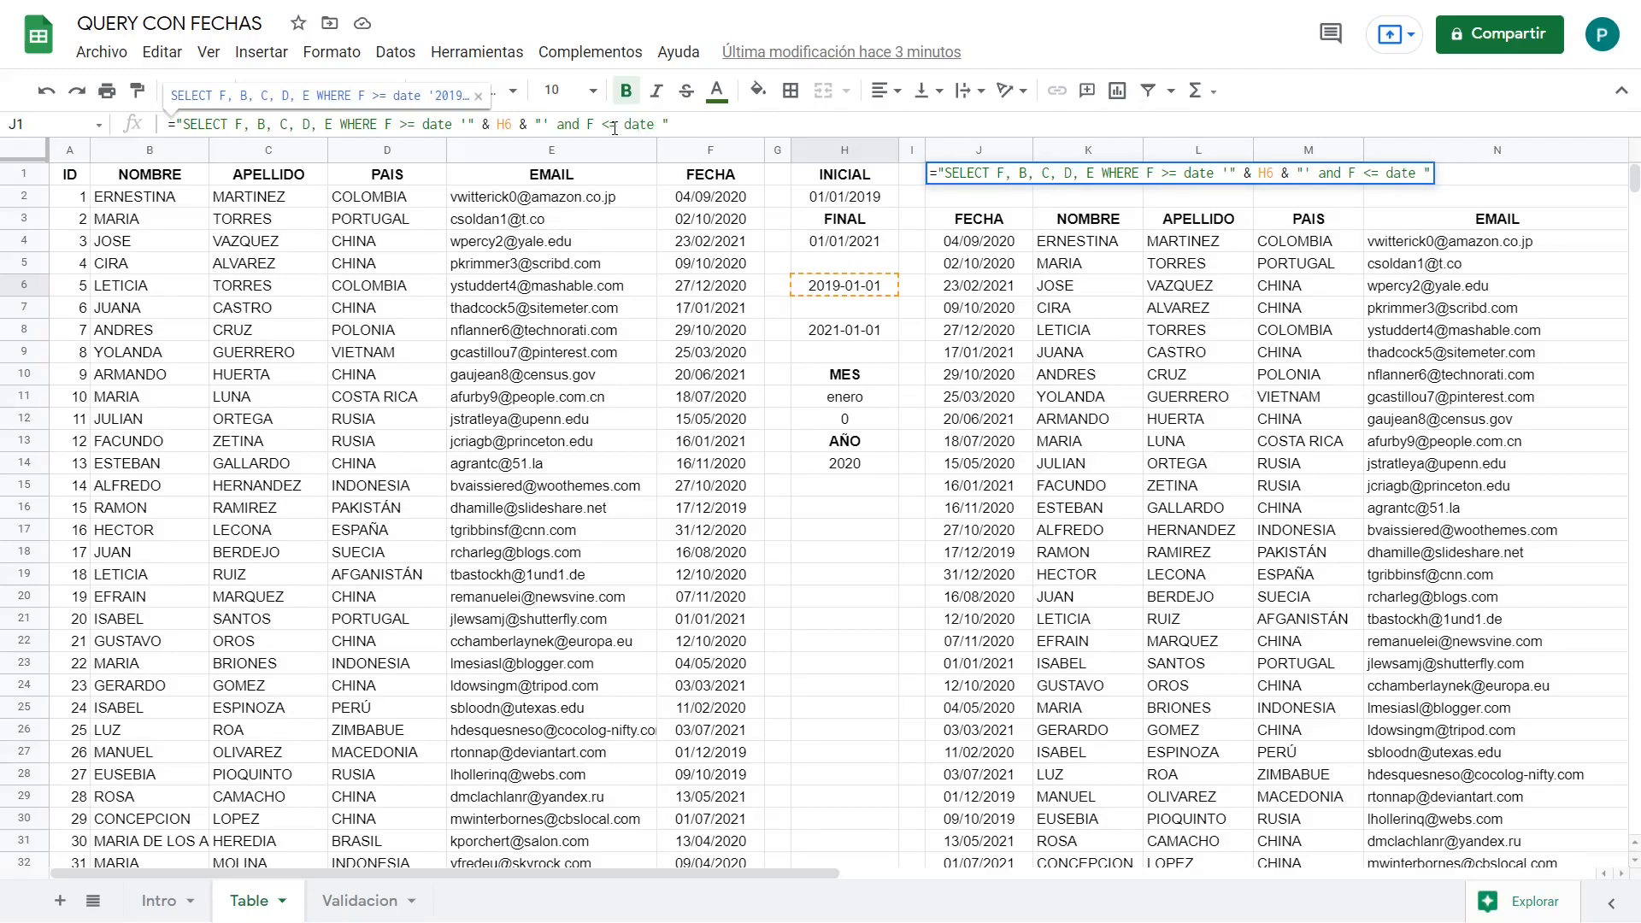
Step: Complete J1's second condition by concatenating cell H8 between single quotes, as '" & H8 & "', and commit the formula
text(''"")
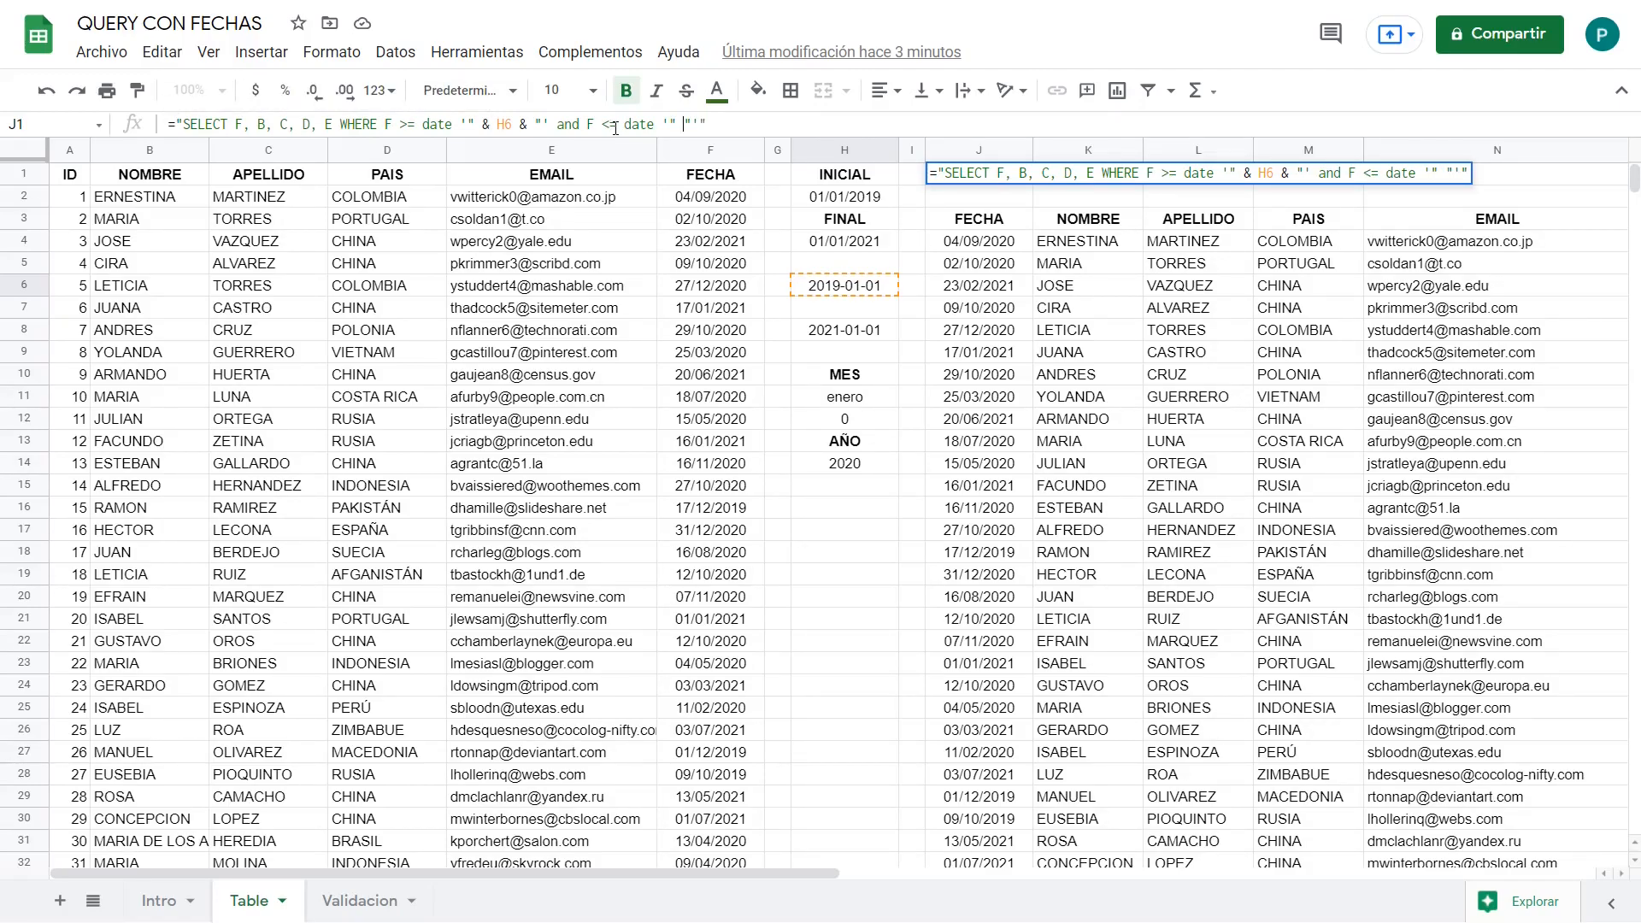
text( &&)
key(Left)
key(Left)
key(Left)
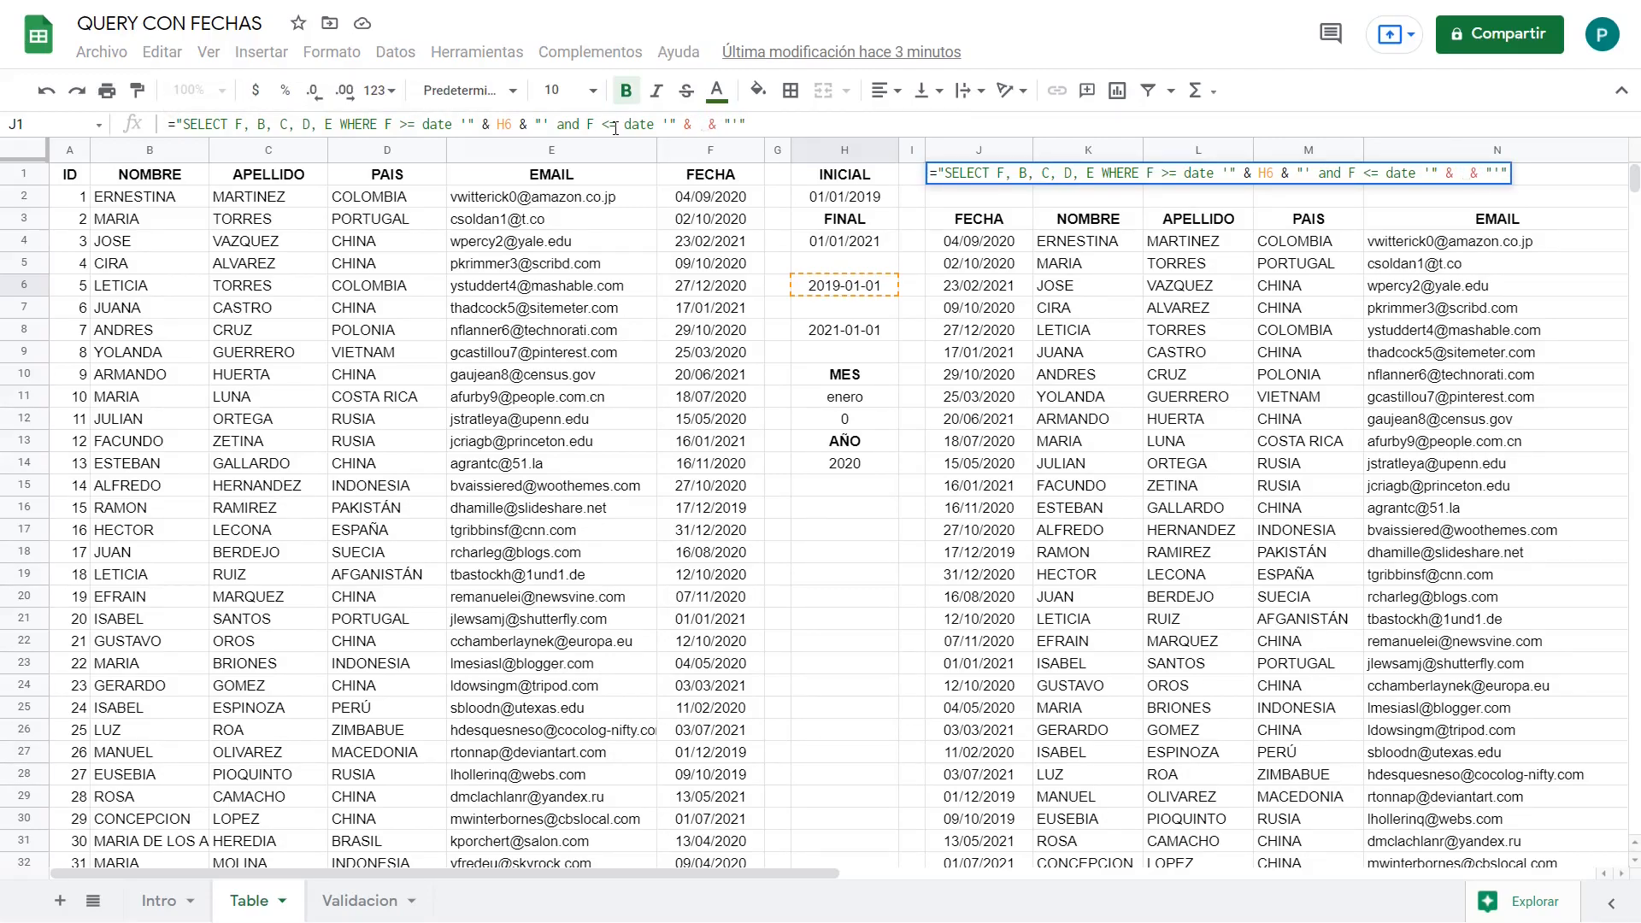
click(869, 335)
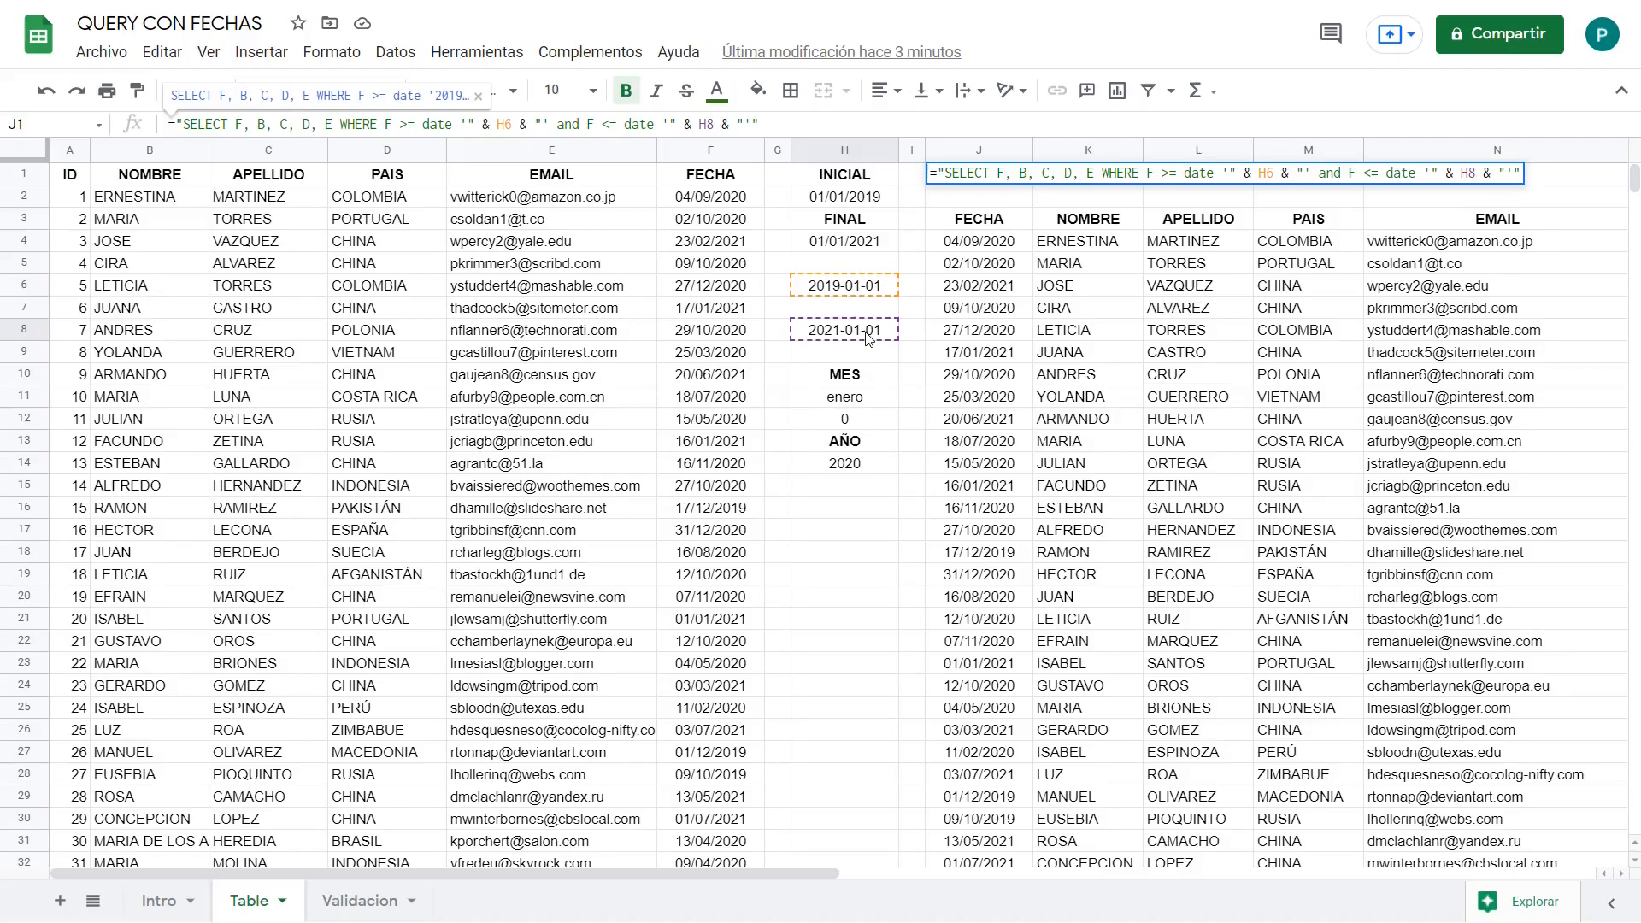
key(Return)
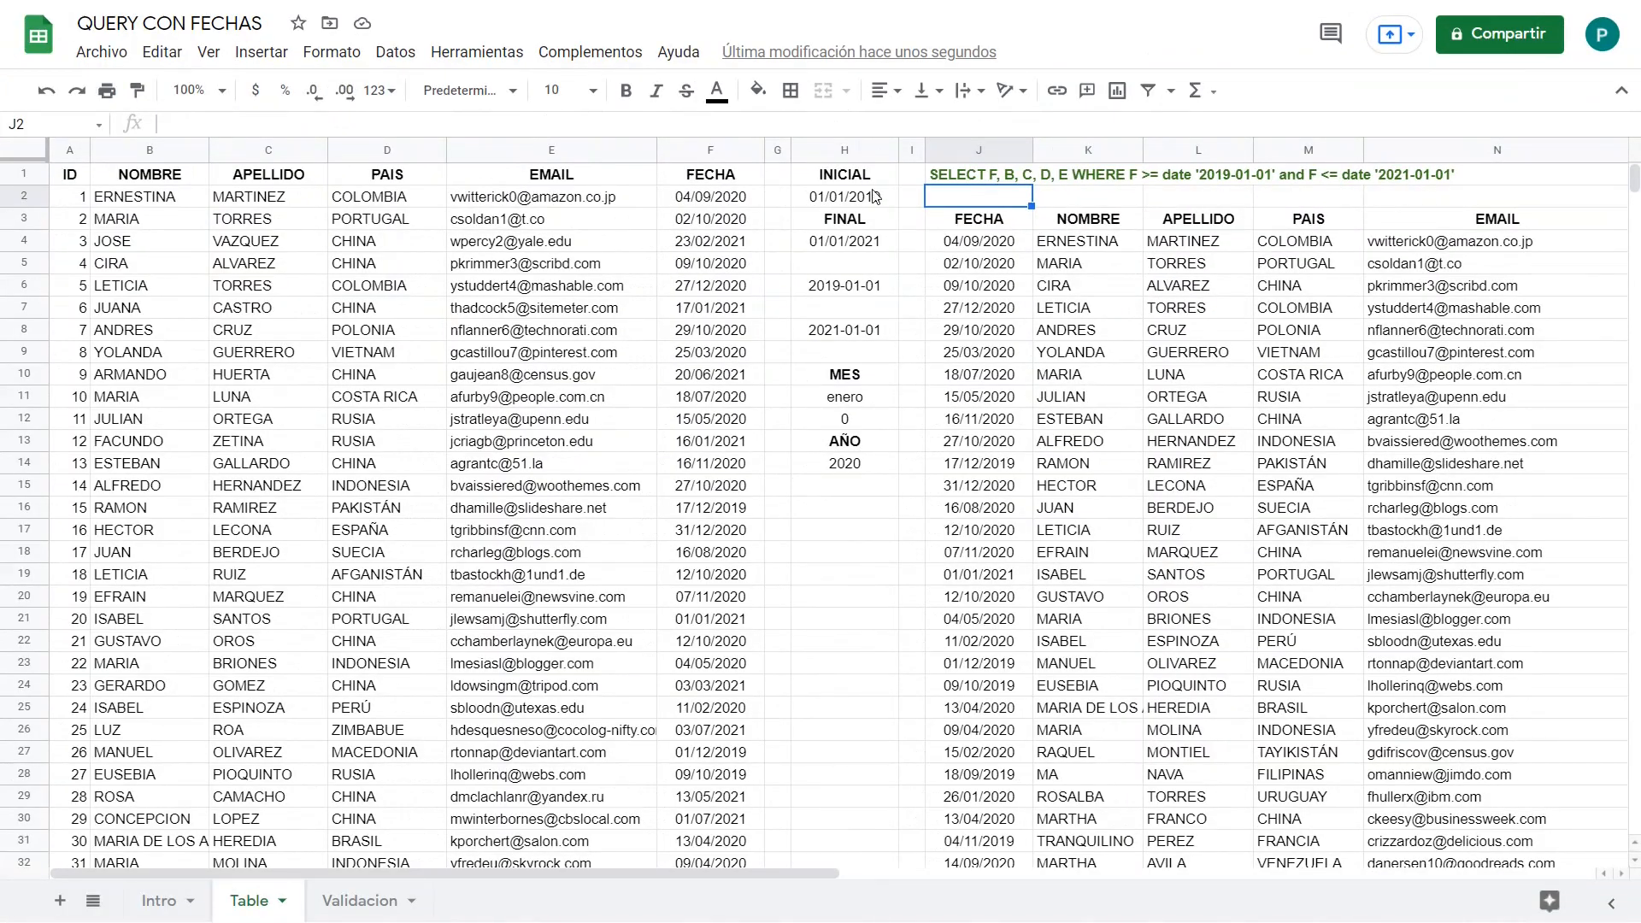
Step: Set the INICIAL date in cell H2 to 16/04/2020
double_click(871, 196)
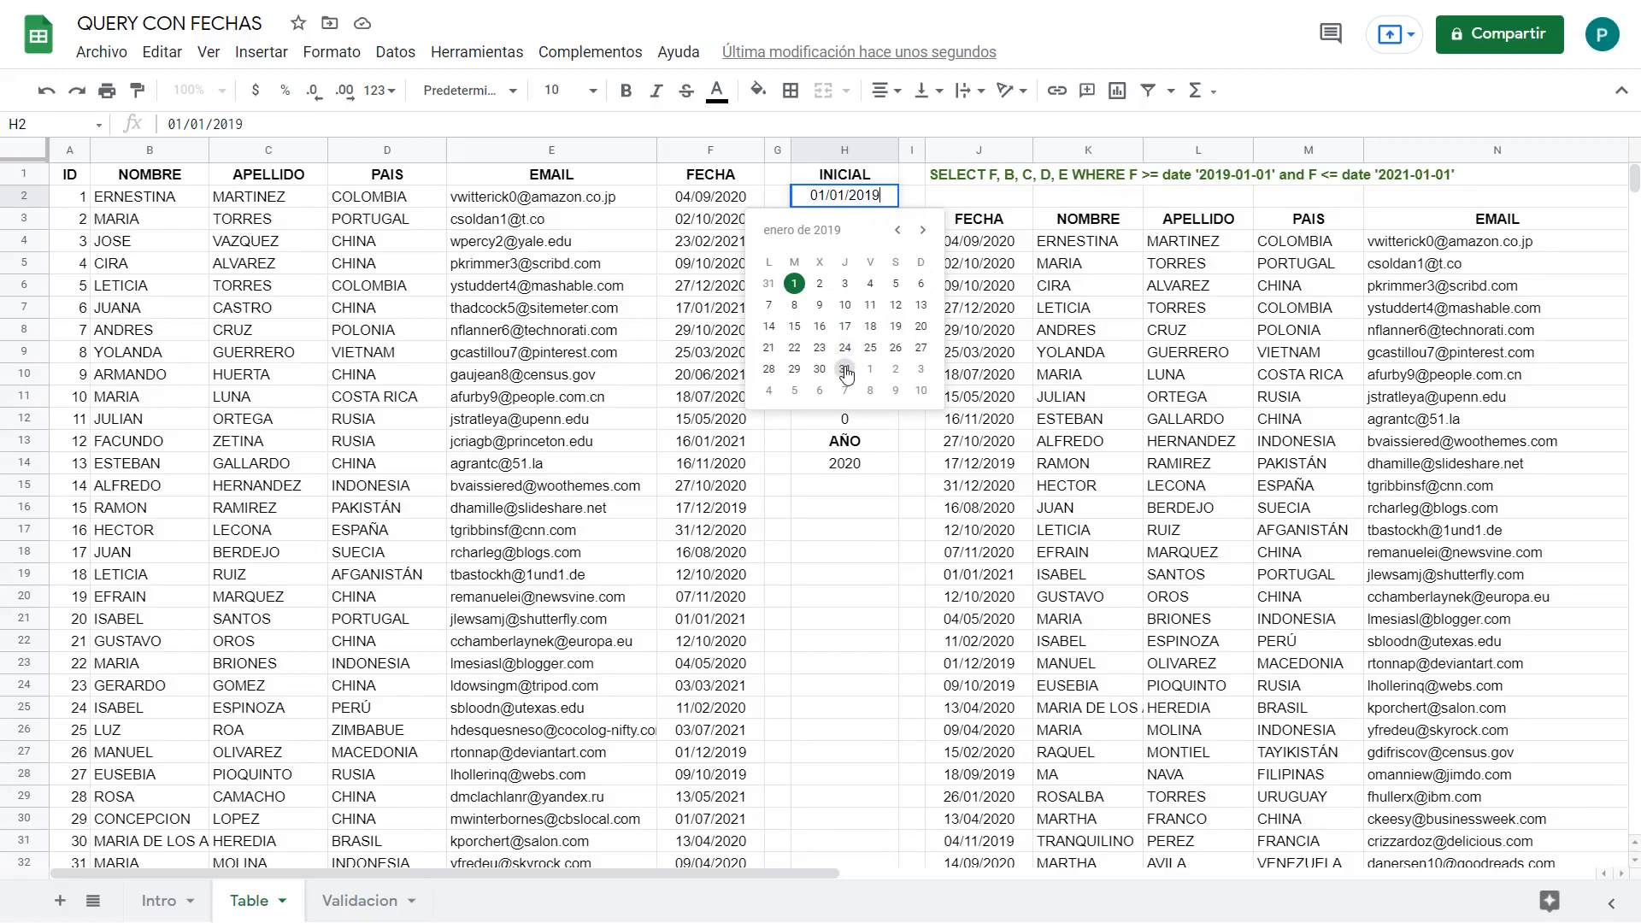
click(923, 230)
click(923, 230)
click(923, 230)
click(923, 230)
click(923, 230)
click(924, 230)
click(924, 230)
click(923, 230)
click(923, 229)
click(923, 230)
click(923, 230)
click(923, 230)
click(854, 326)
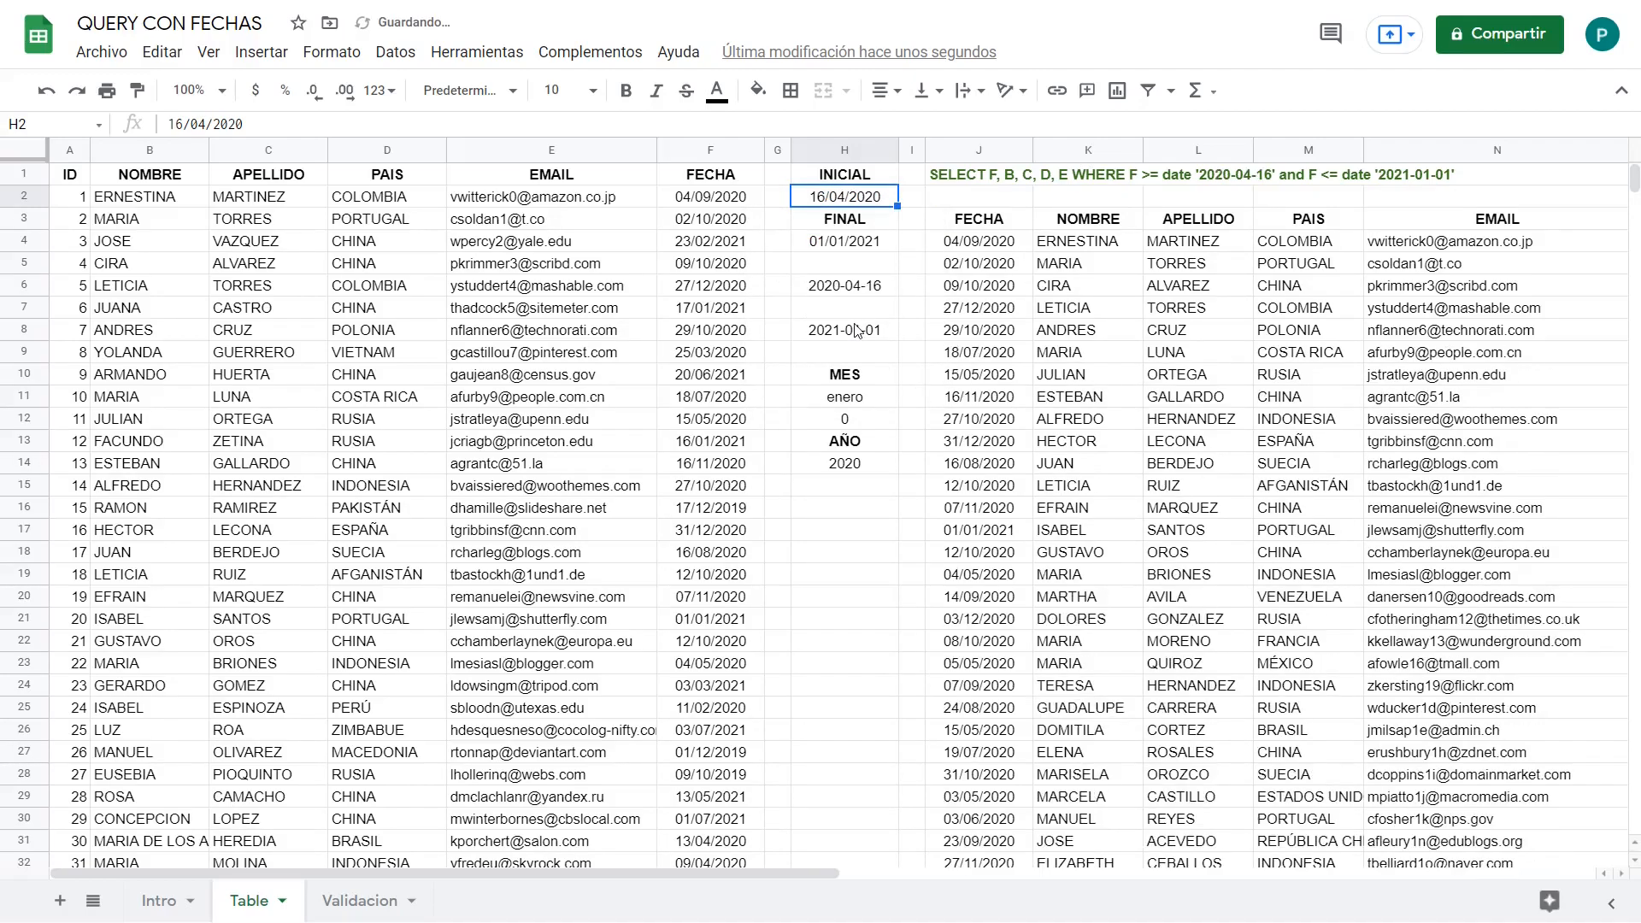
Step: Set the FINAL date in cell H4 to 29/01/2021 and check the filtered FECHA column
double_click(890, 248)
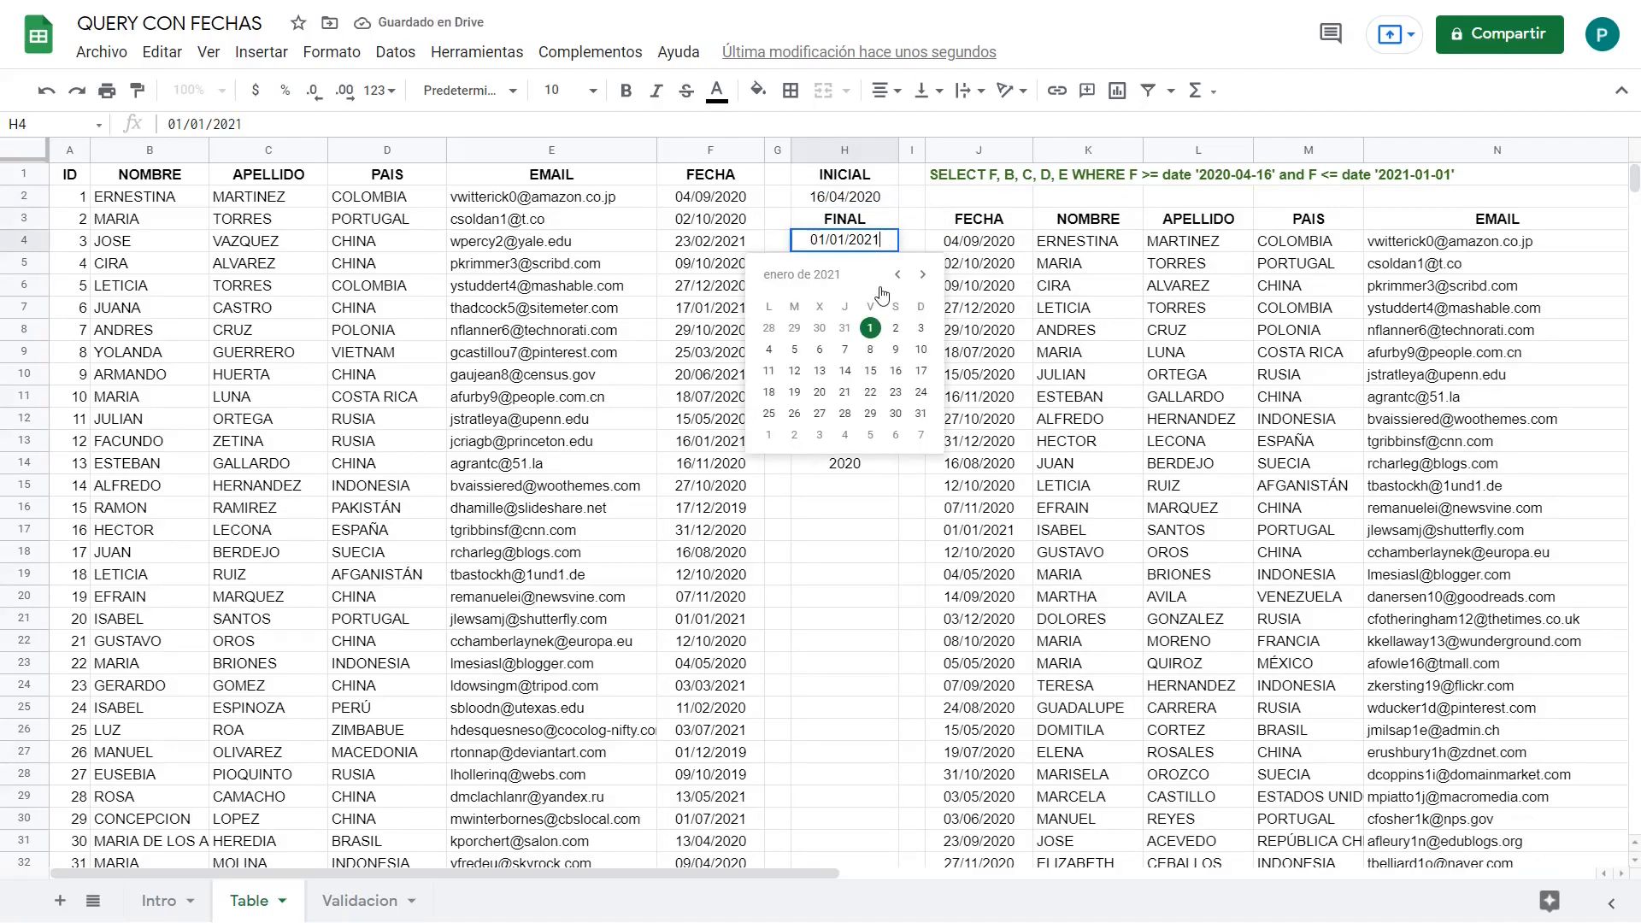
click(870, 413)
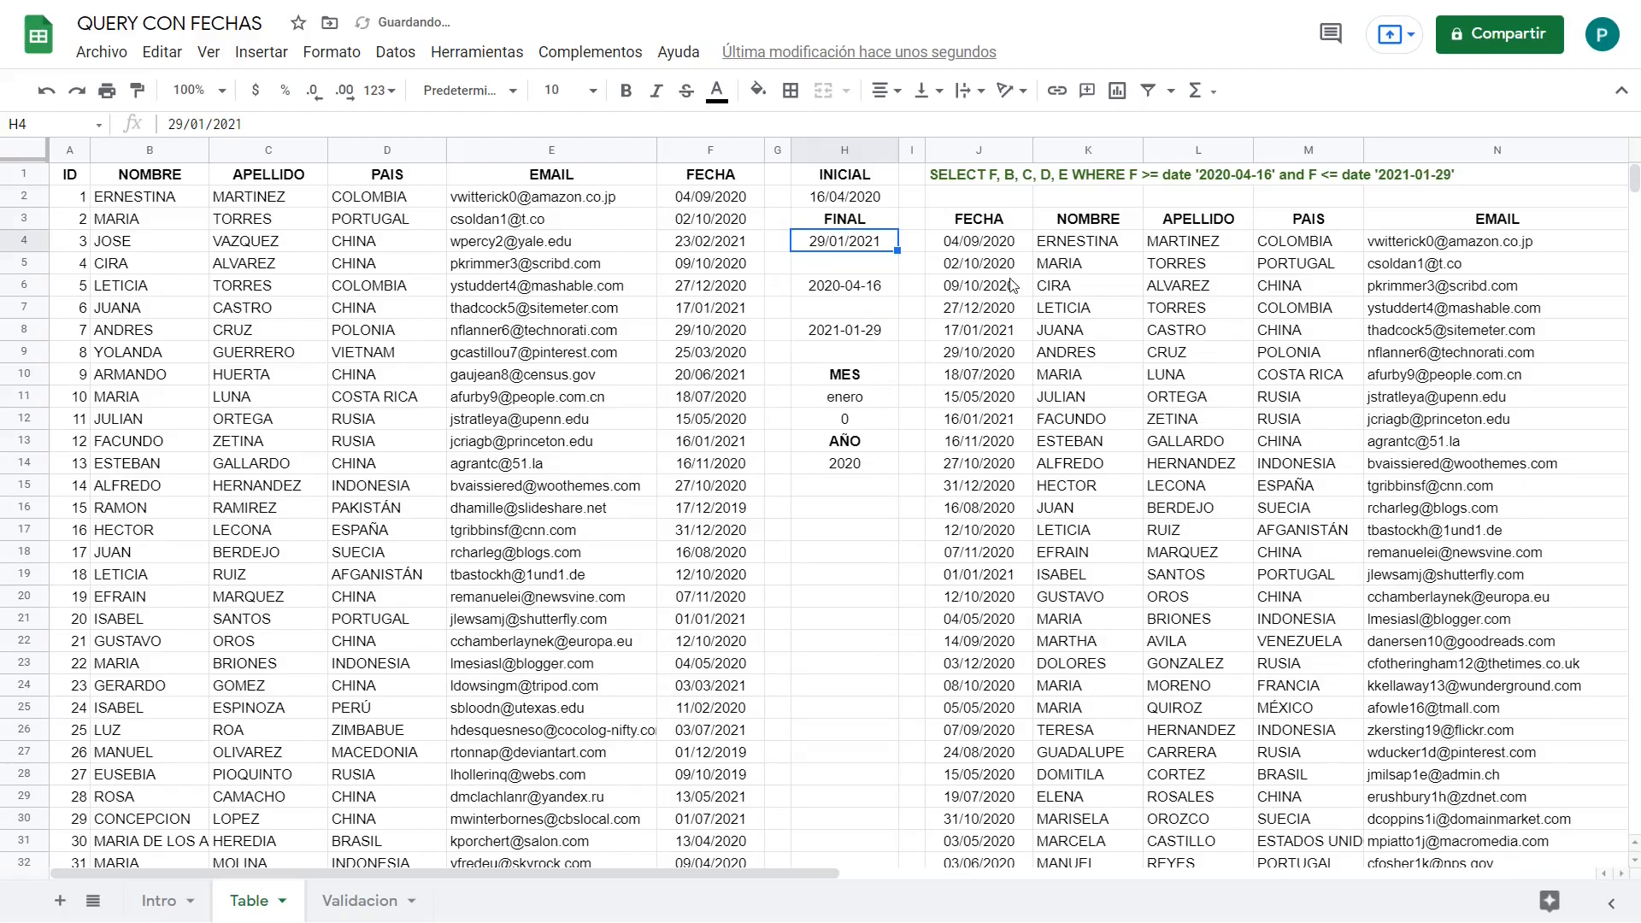
drag(999, 244, 1000, 567)
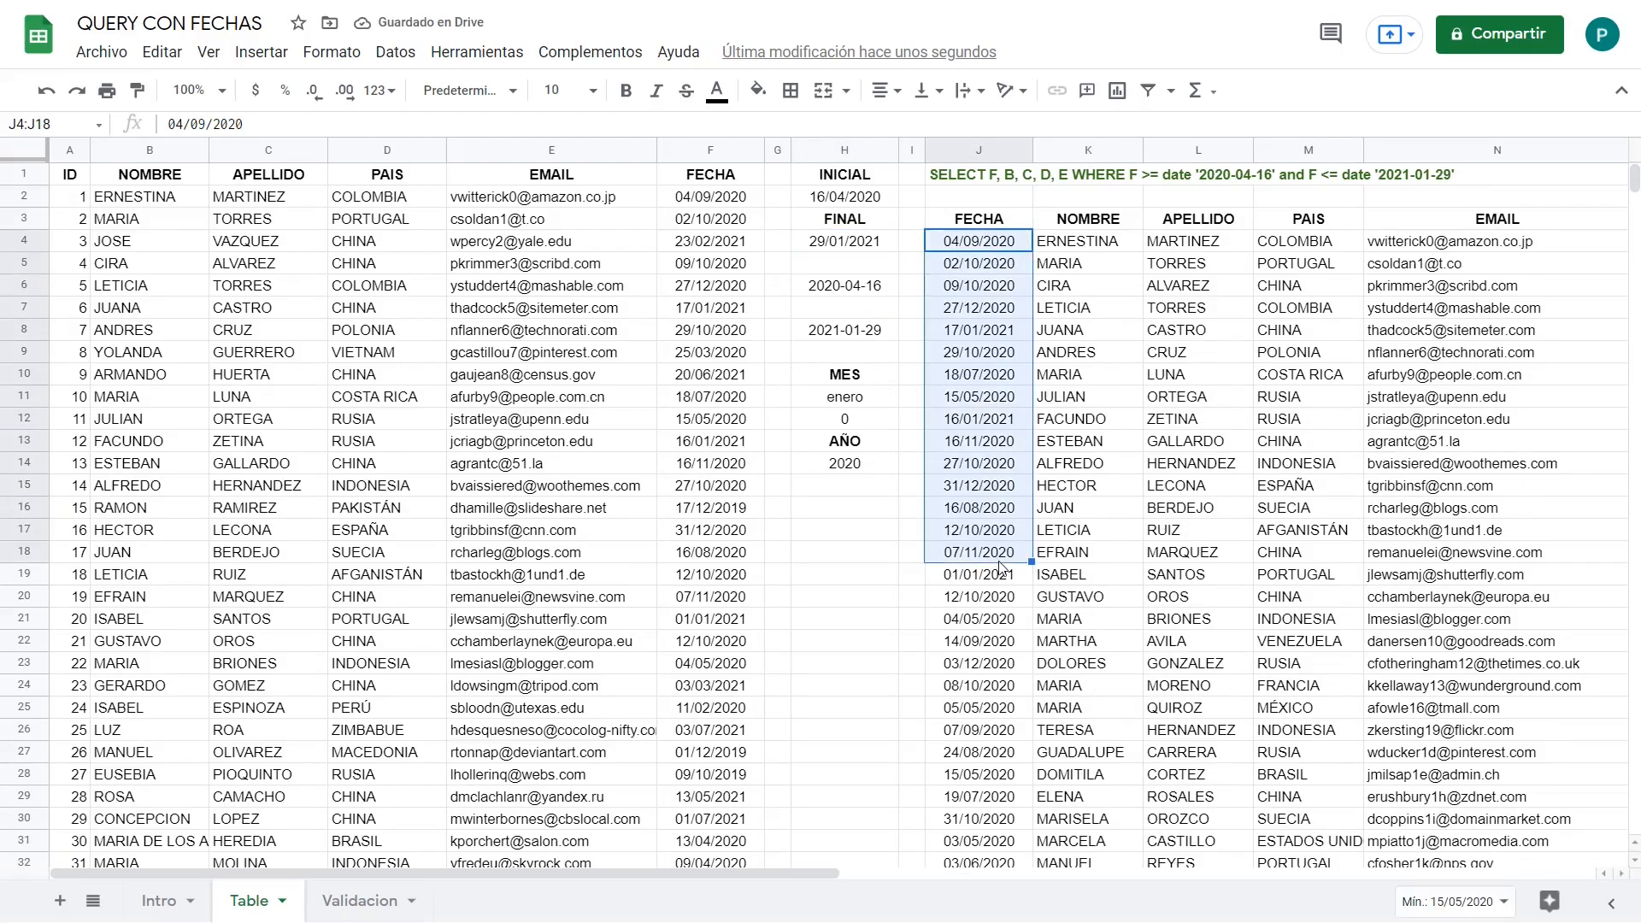
Step: Compare the TEXTO formulas in H6 and H8 with the references used in J1's query formula
click(882, 290)
click(879, 330)
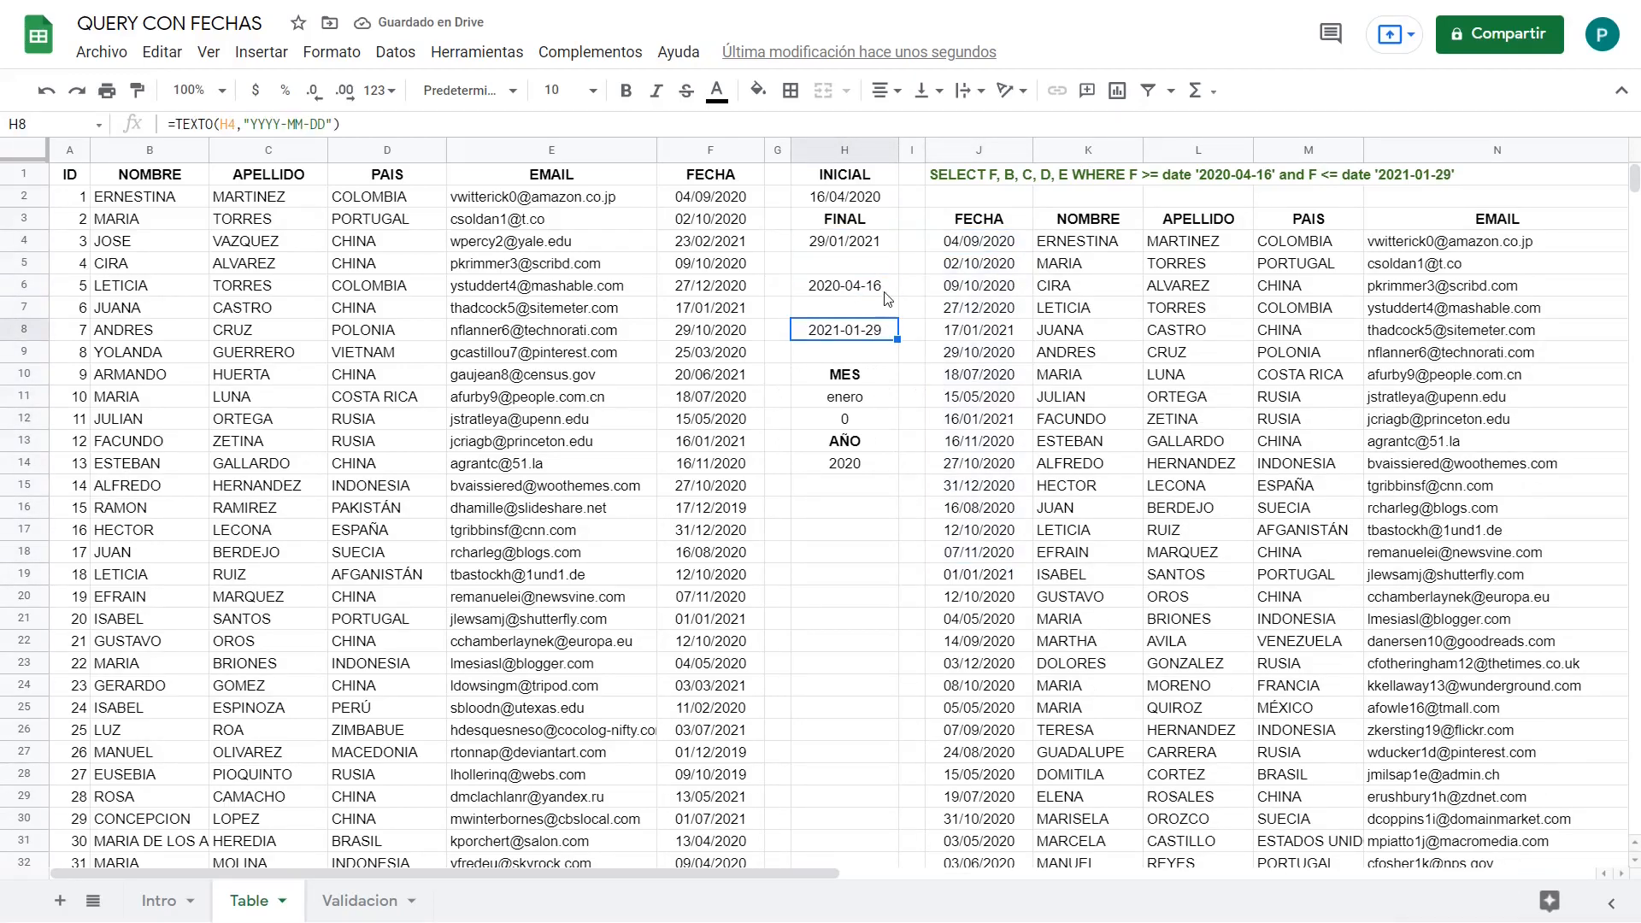
click(885, 291)
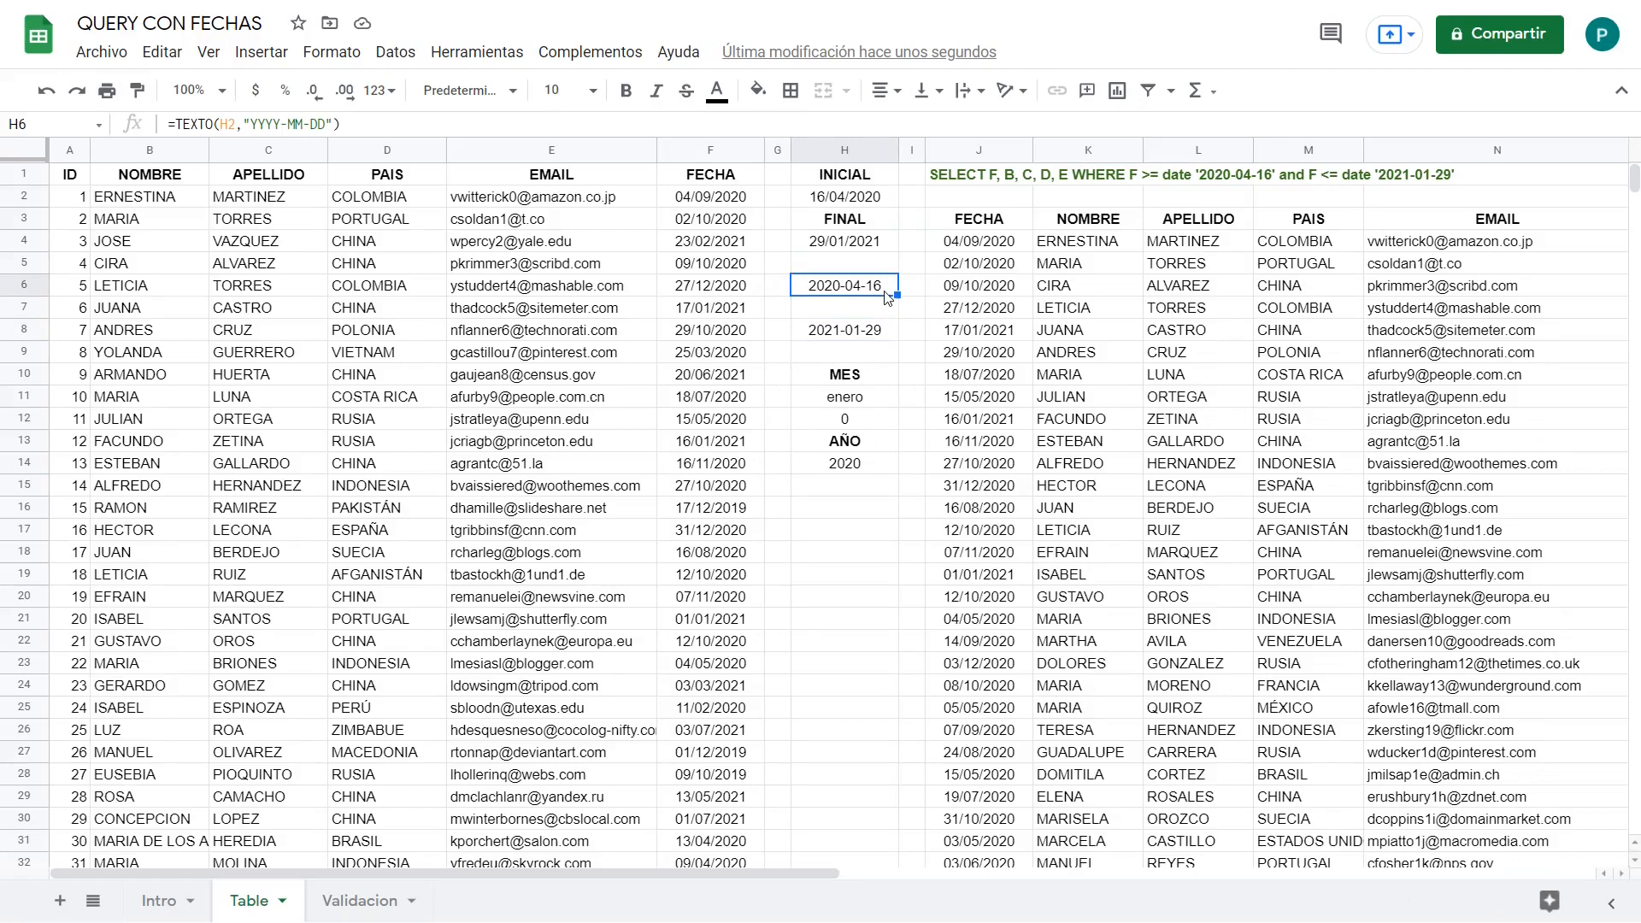
click(968, 178)
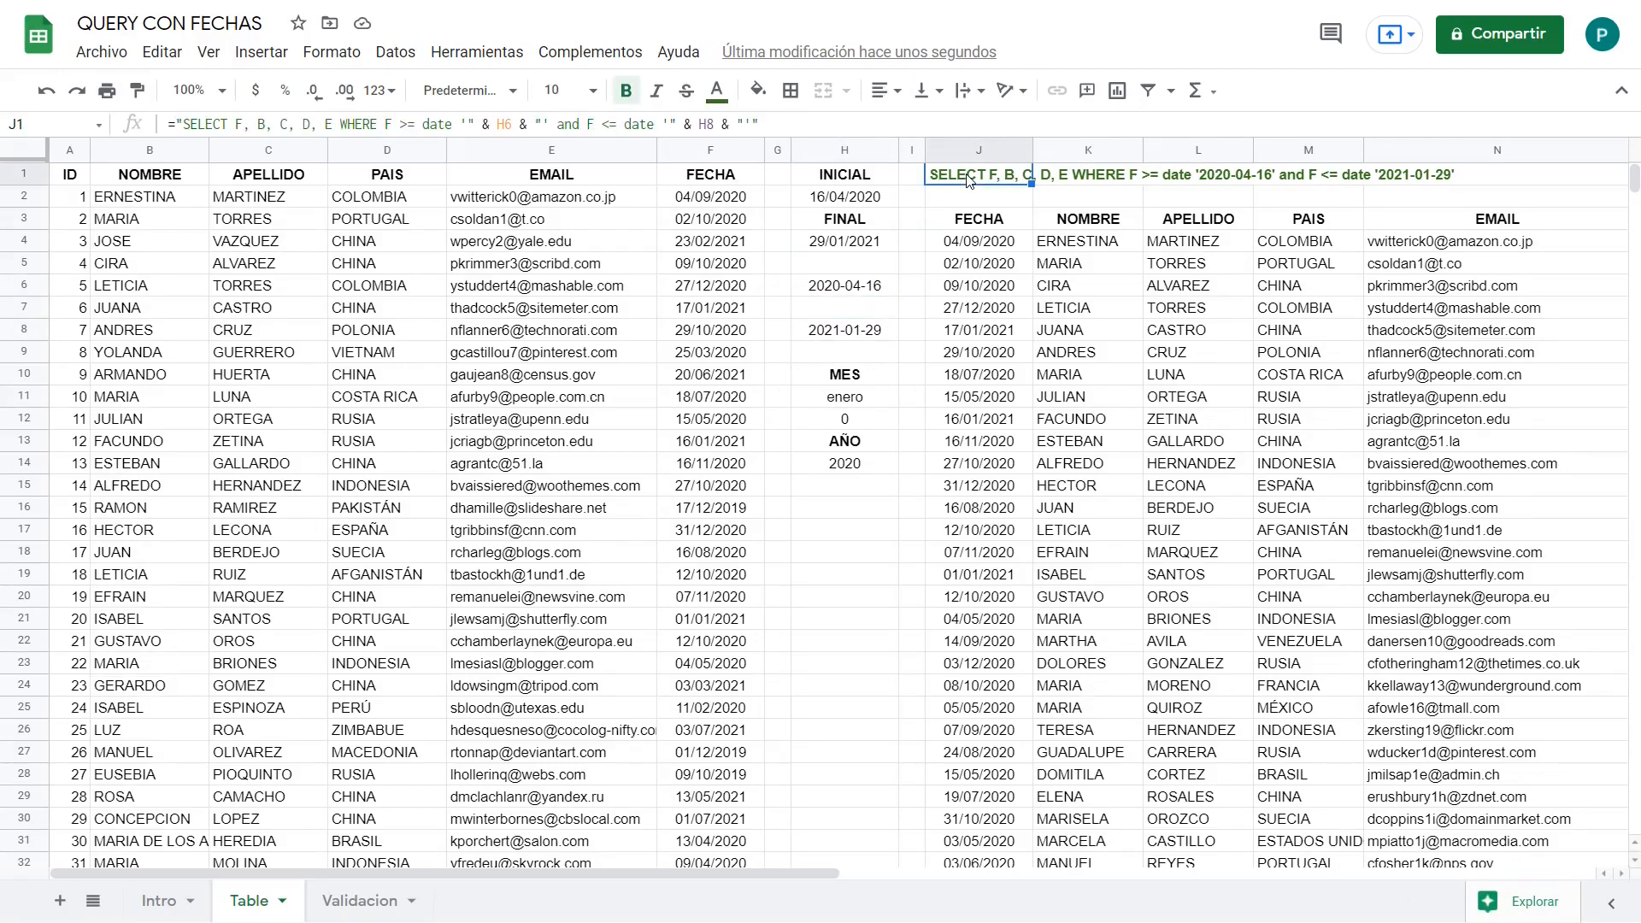
click(889, 291)
click(881, 336)
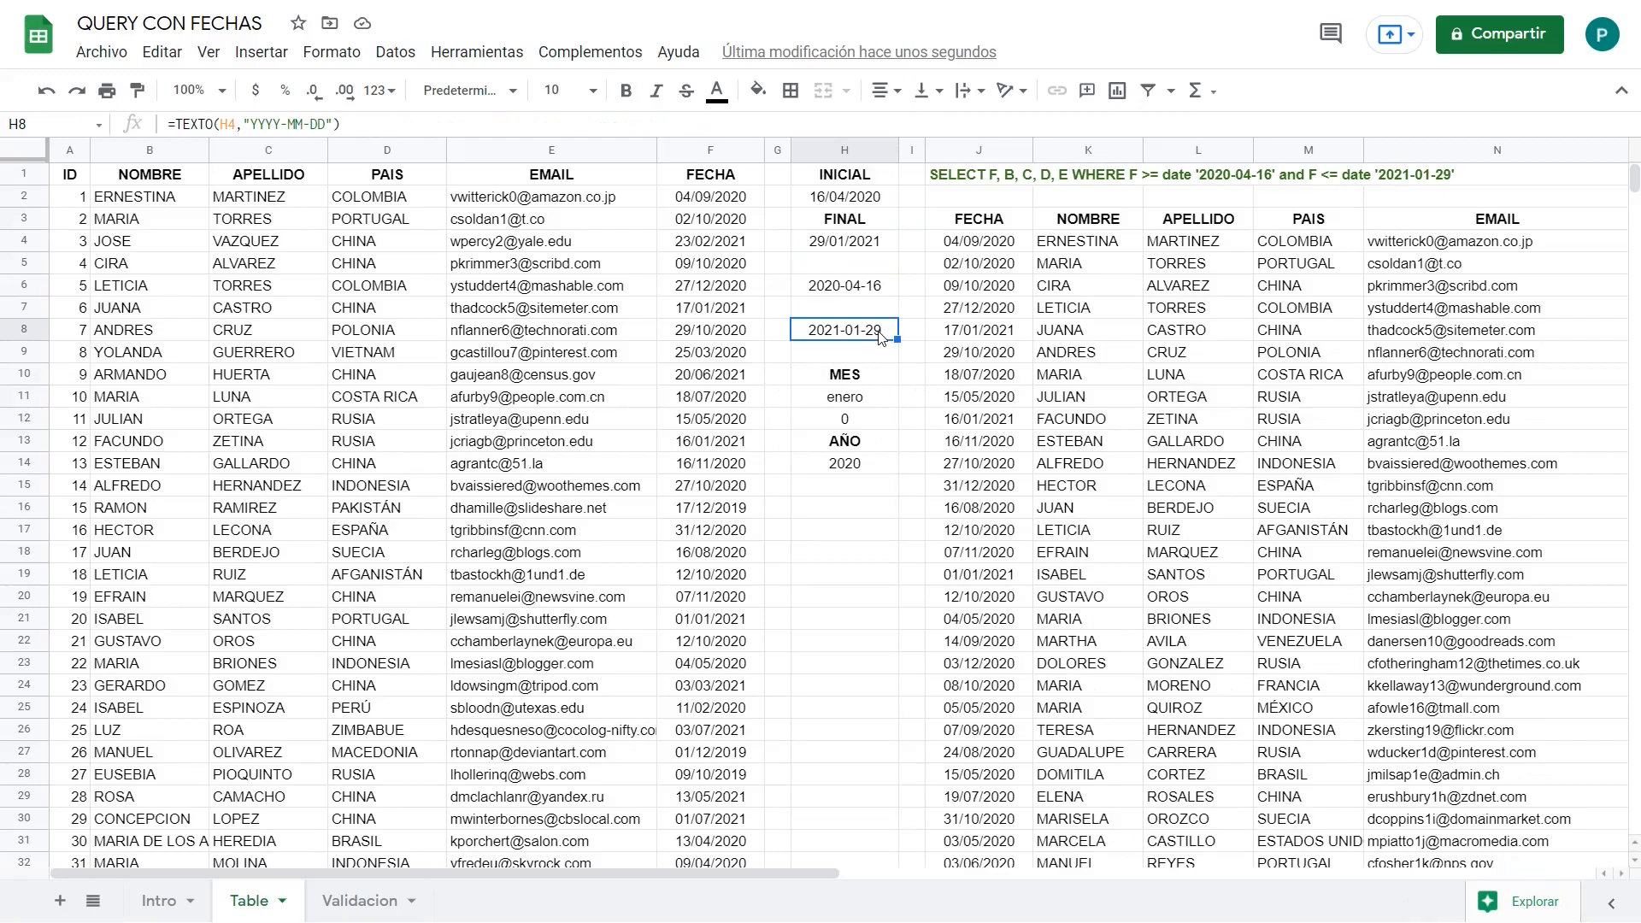
click(886, 295)
click(977, 183)
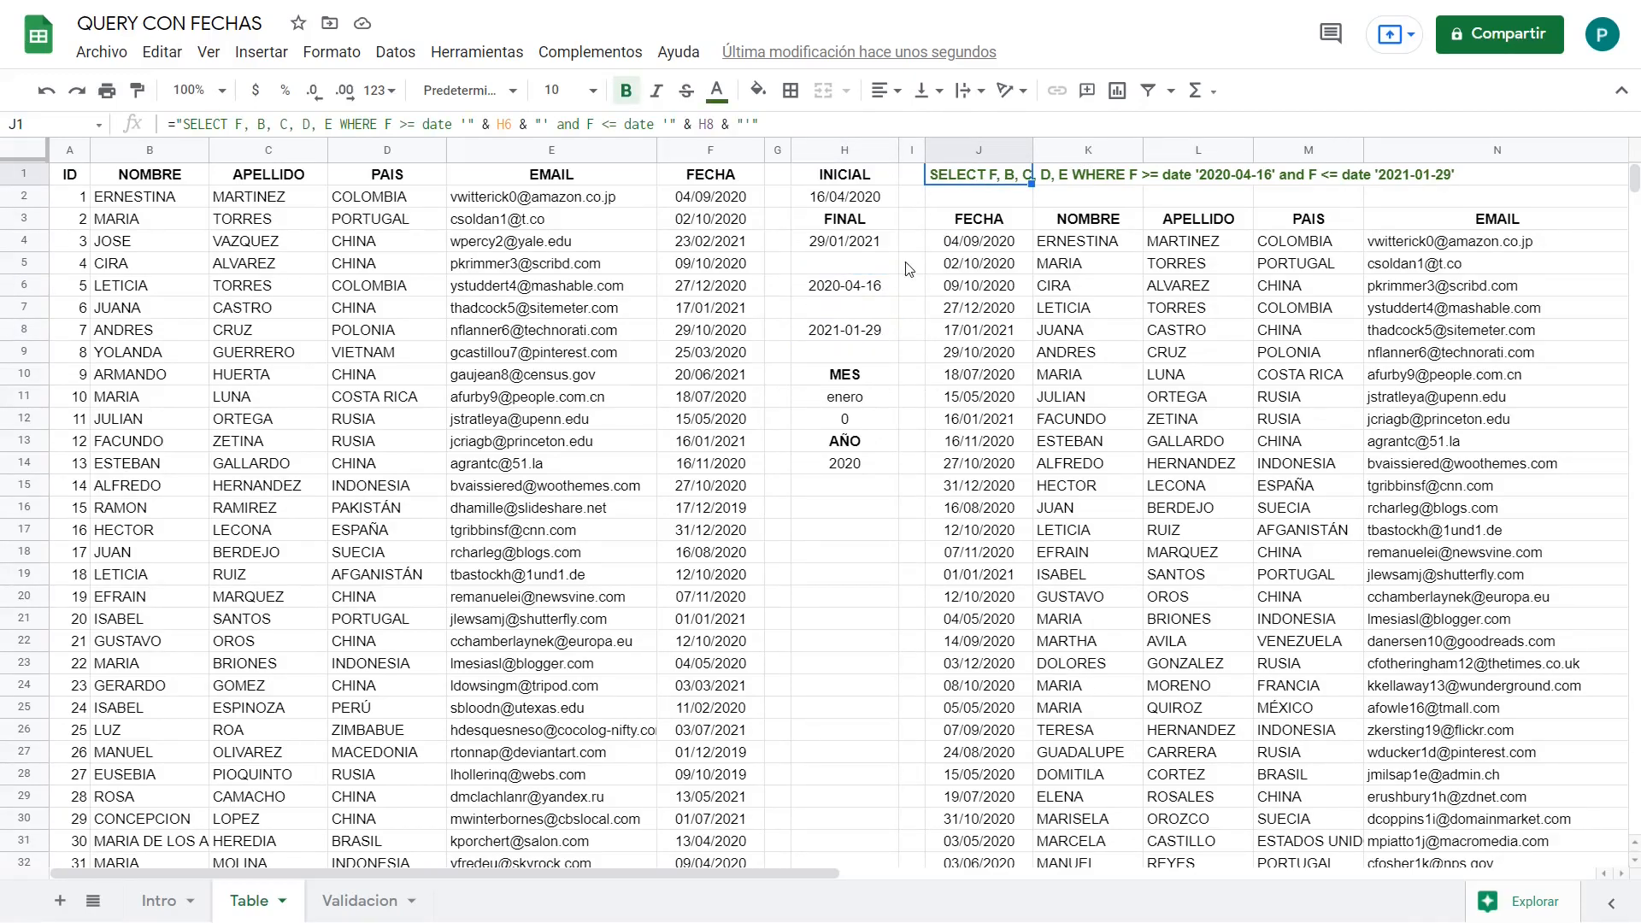
Step: Replace the H6 reference in J1's formula with TEXTO(H2,"YYYY-MM-DD"), copied from cell H6
click(889, 295)
drag(346, 124, 178, 128)
key(ctrl+c)
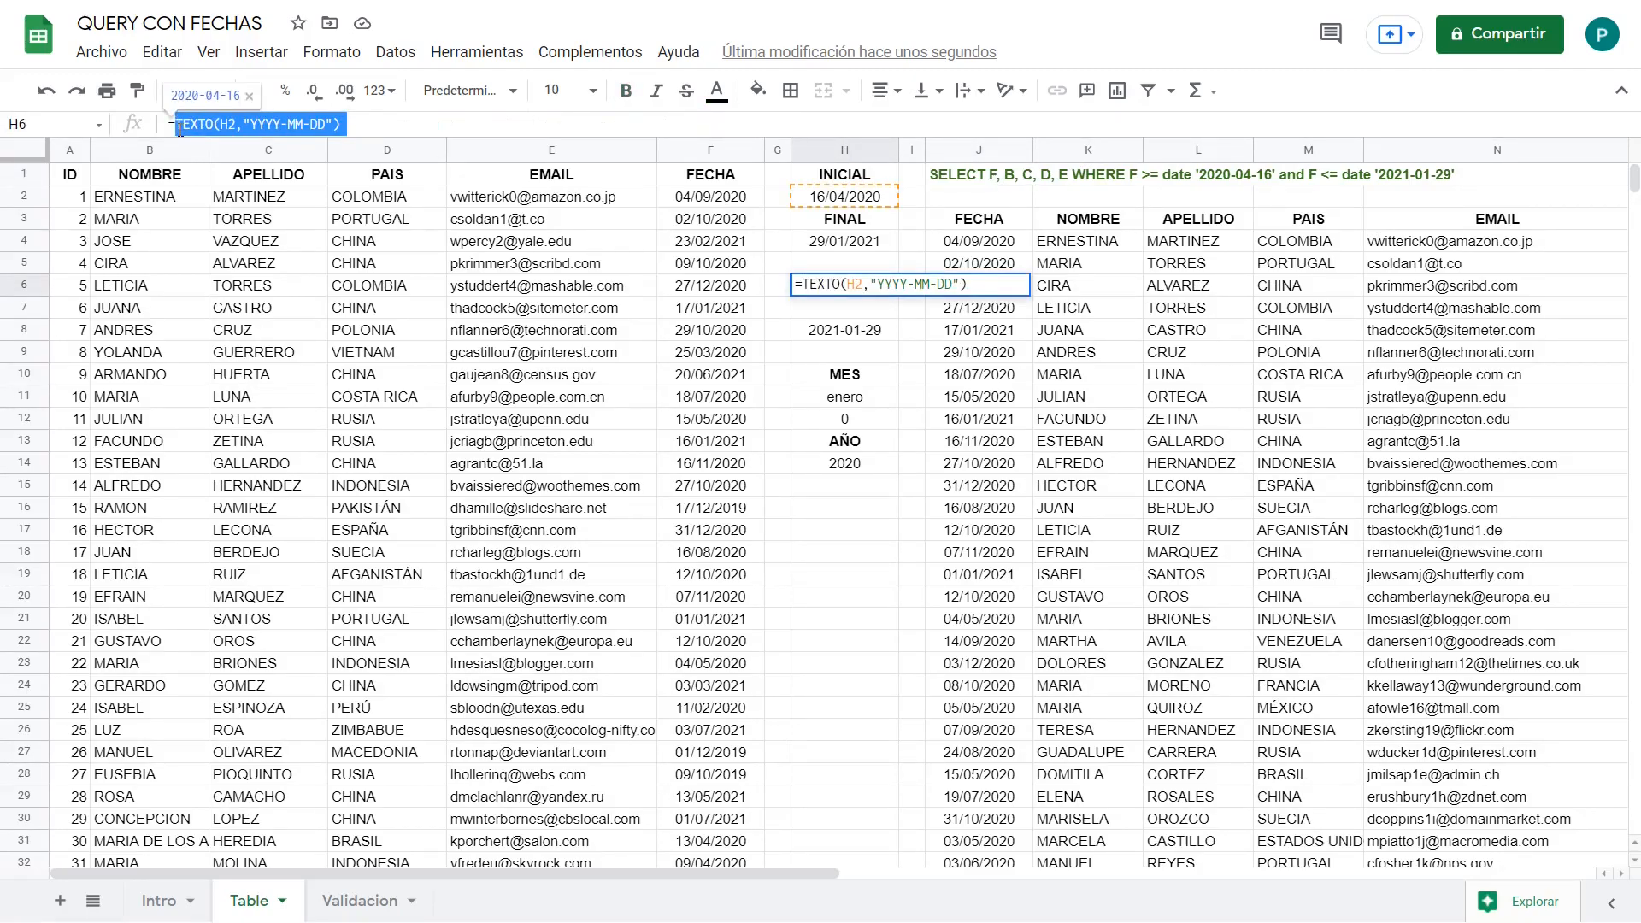
key(Escape)
click(974, 182)
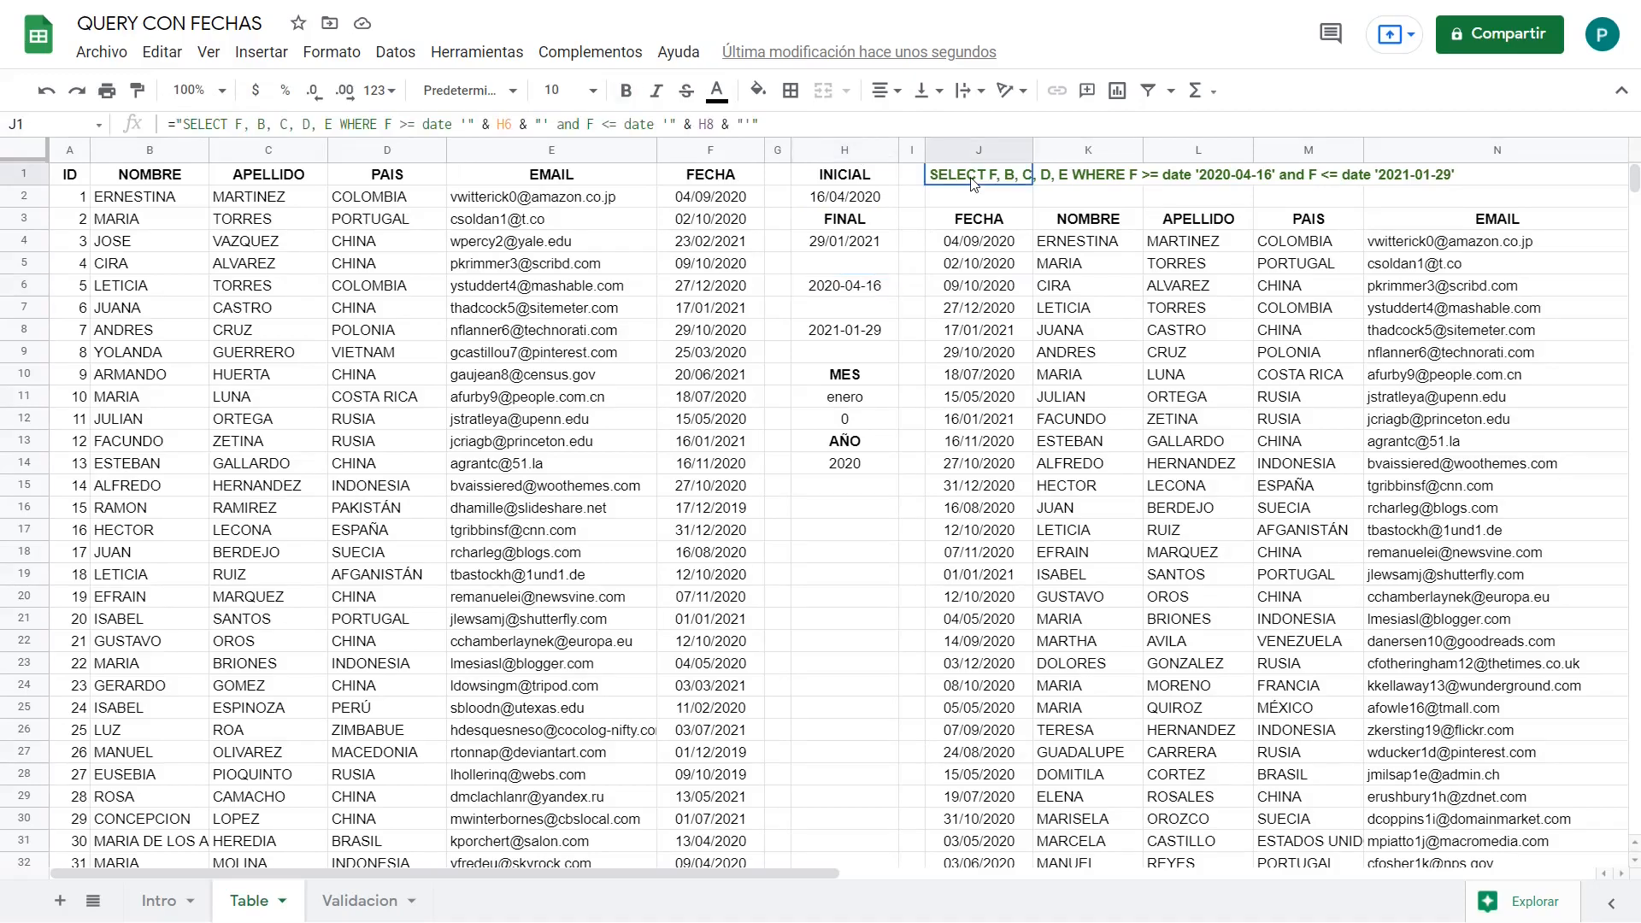
drag(513, 124, 496, 121)
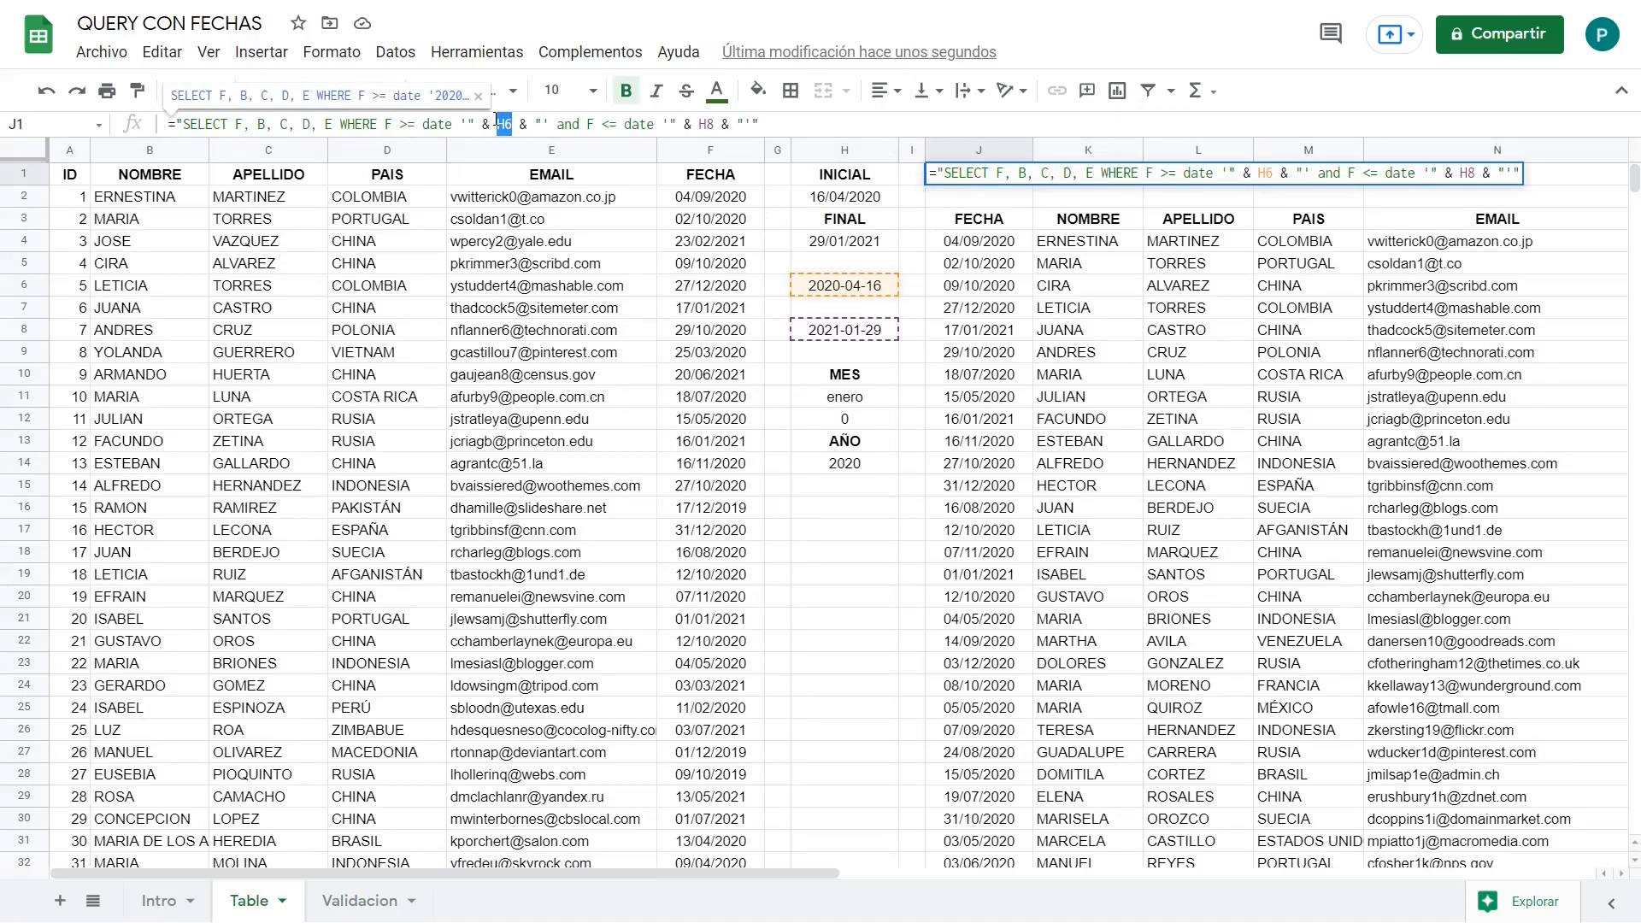
mouse_move(564, 195)
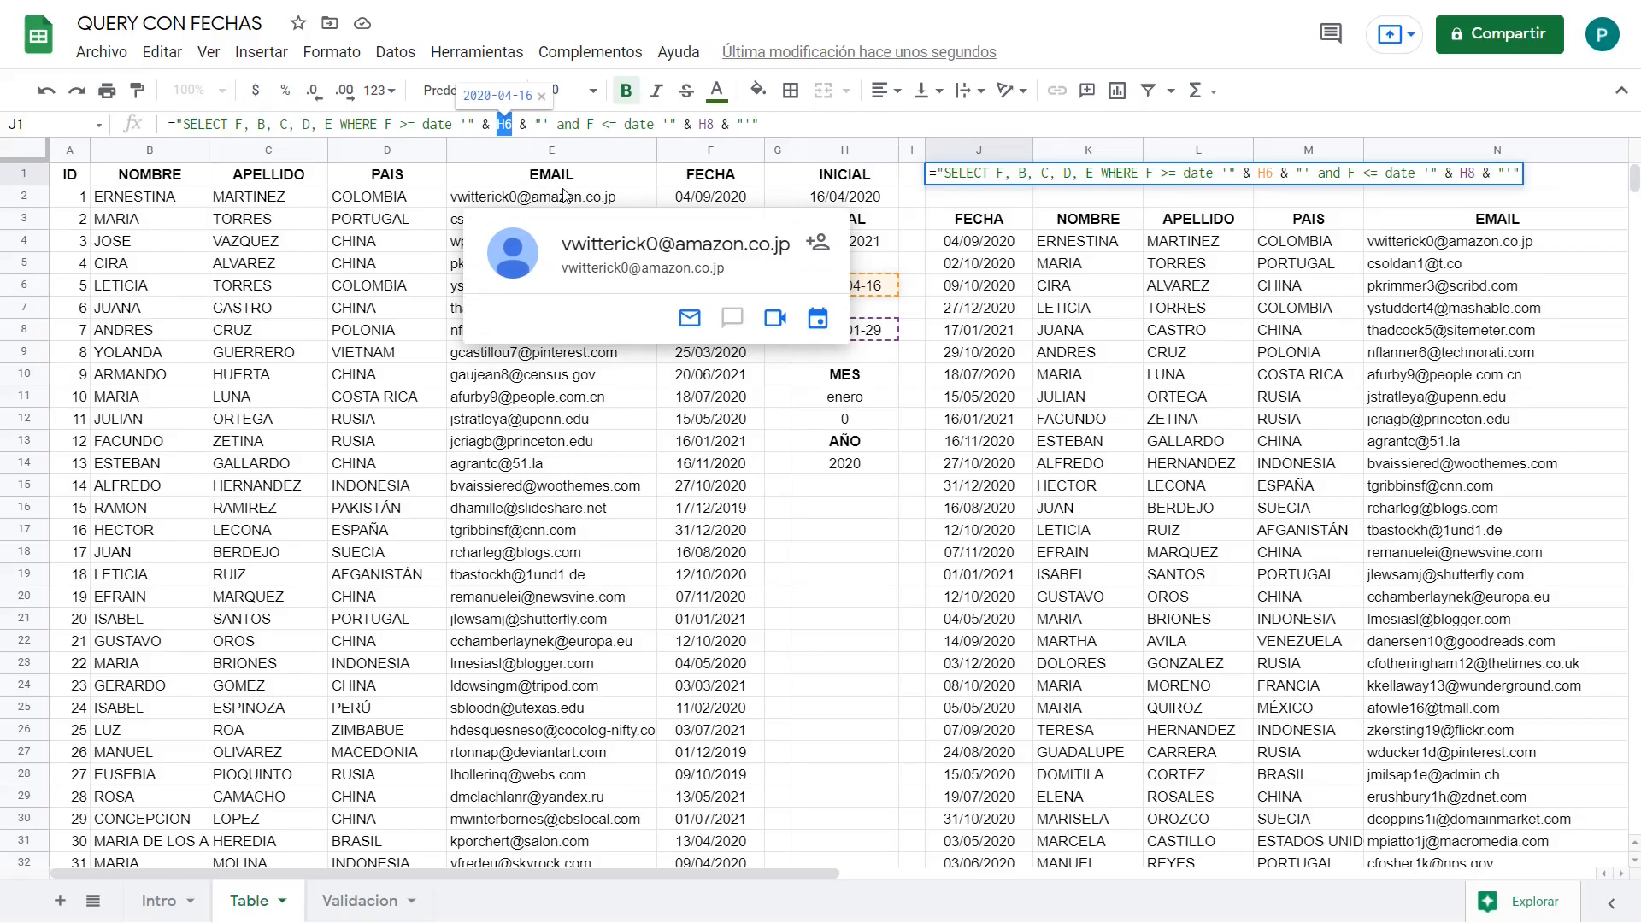
key(ctrl+v)
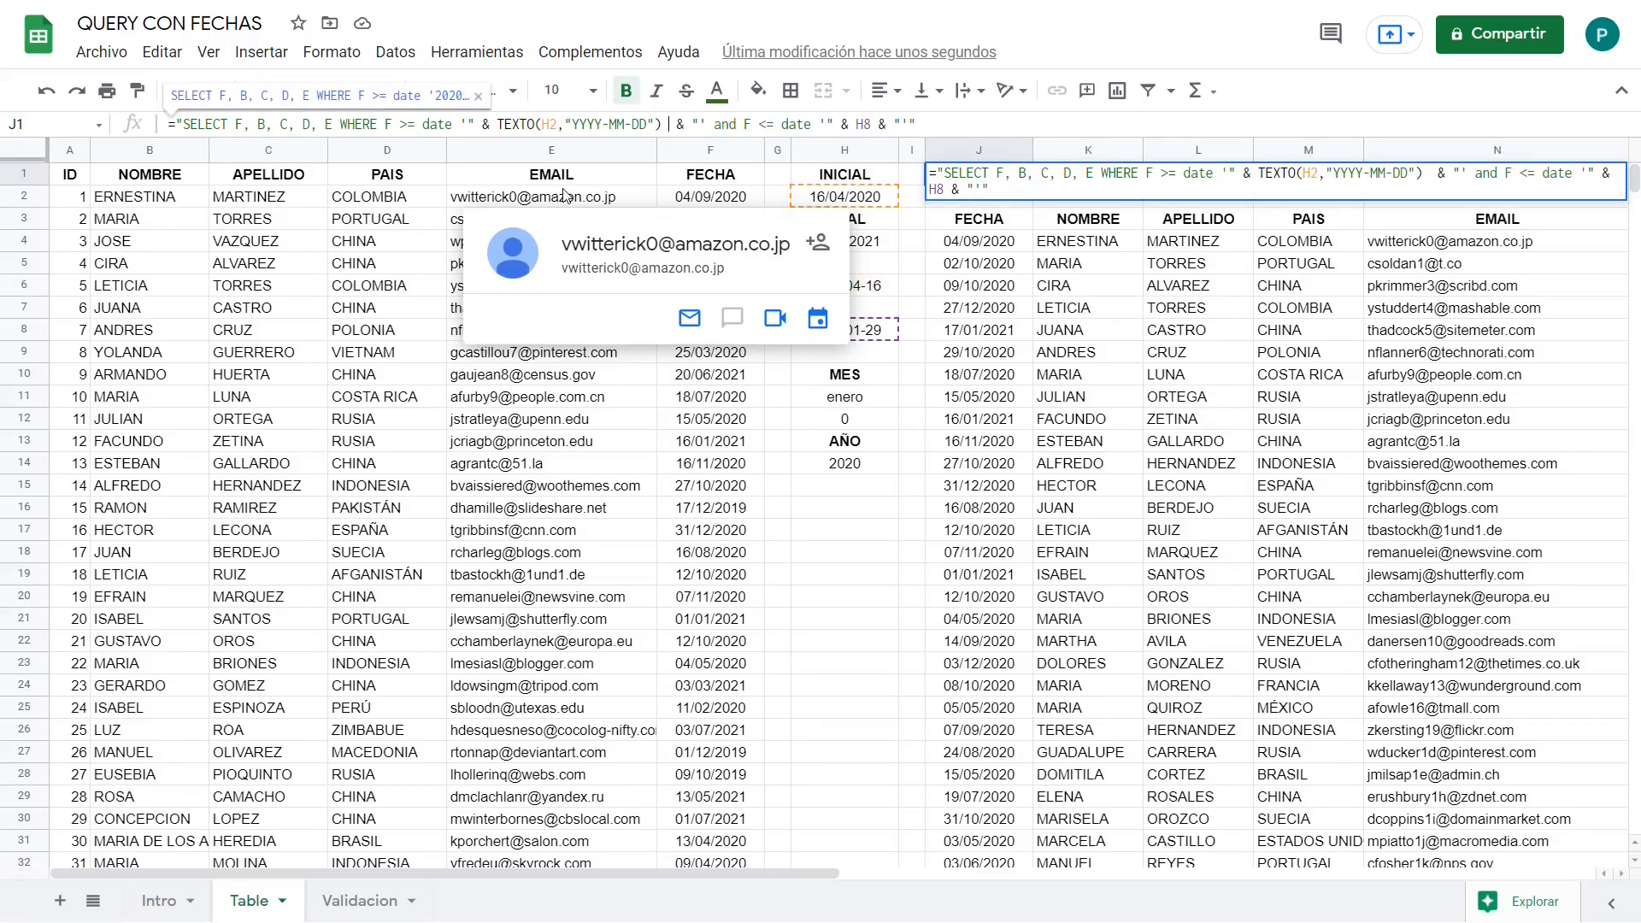
Step: Replace the H8 reference in J1's query formula with TEXTO(H4,"YYYY-MM-DD")
double_click(868, 124)
key(ctrl+v)
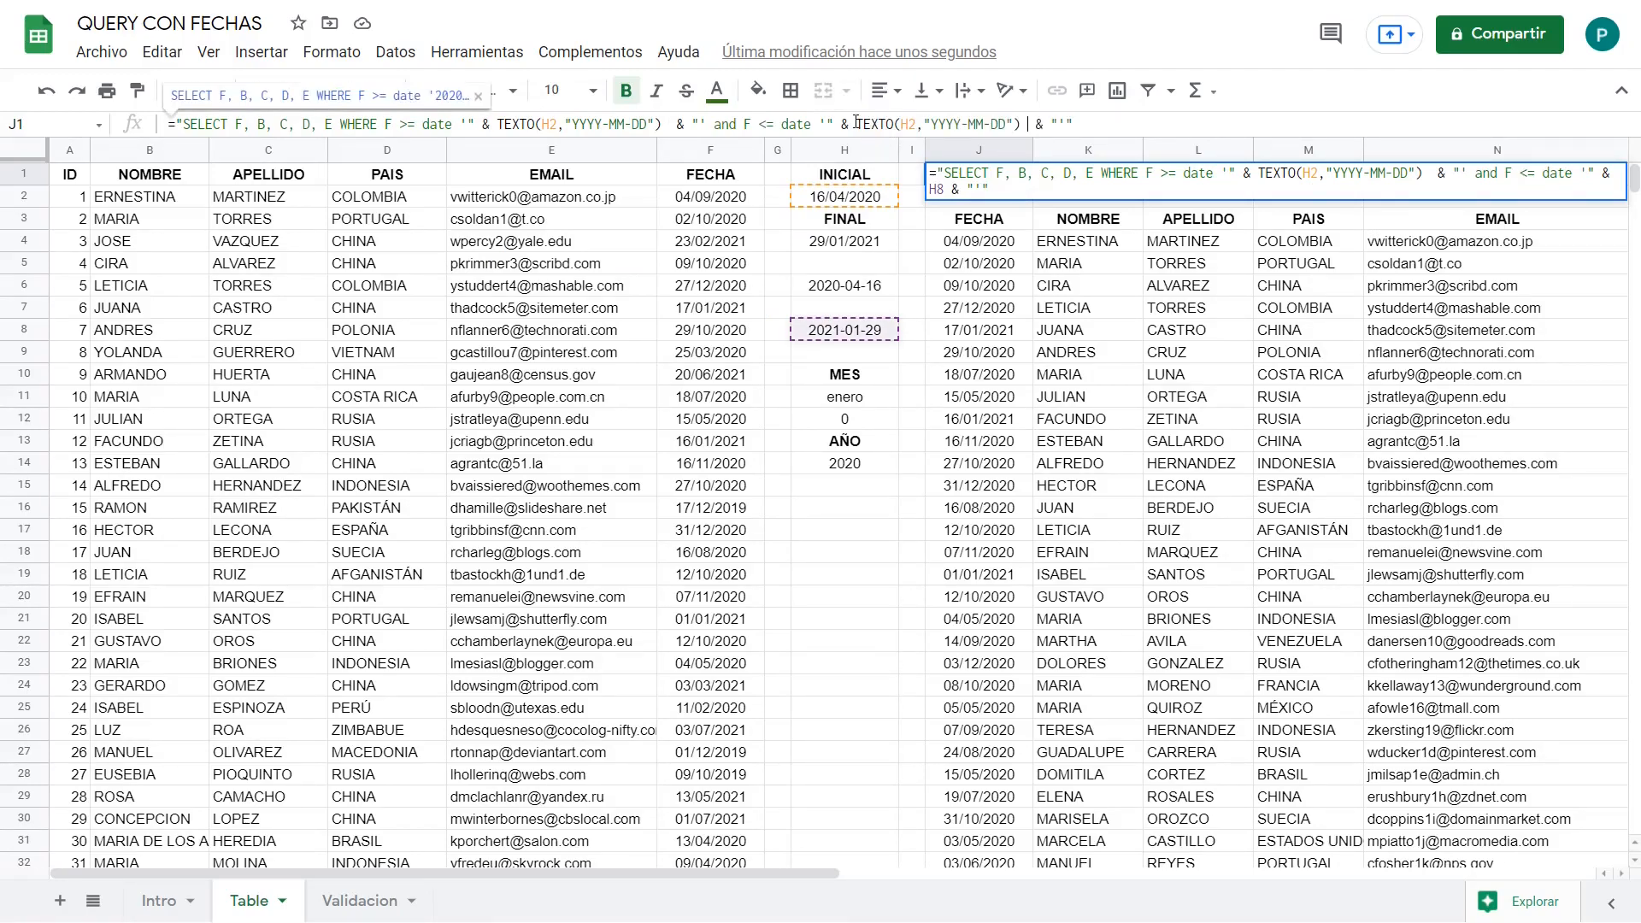
click(918, 124)
key(BackSpace)
text(4)
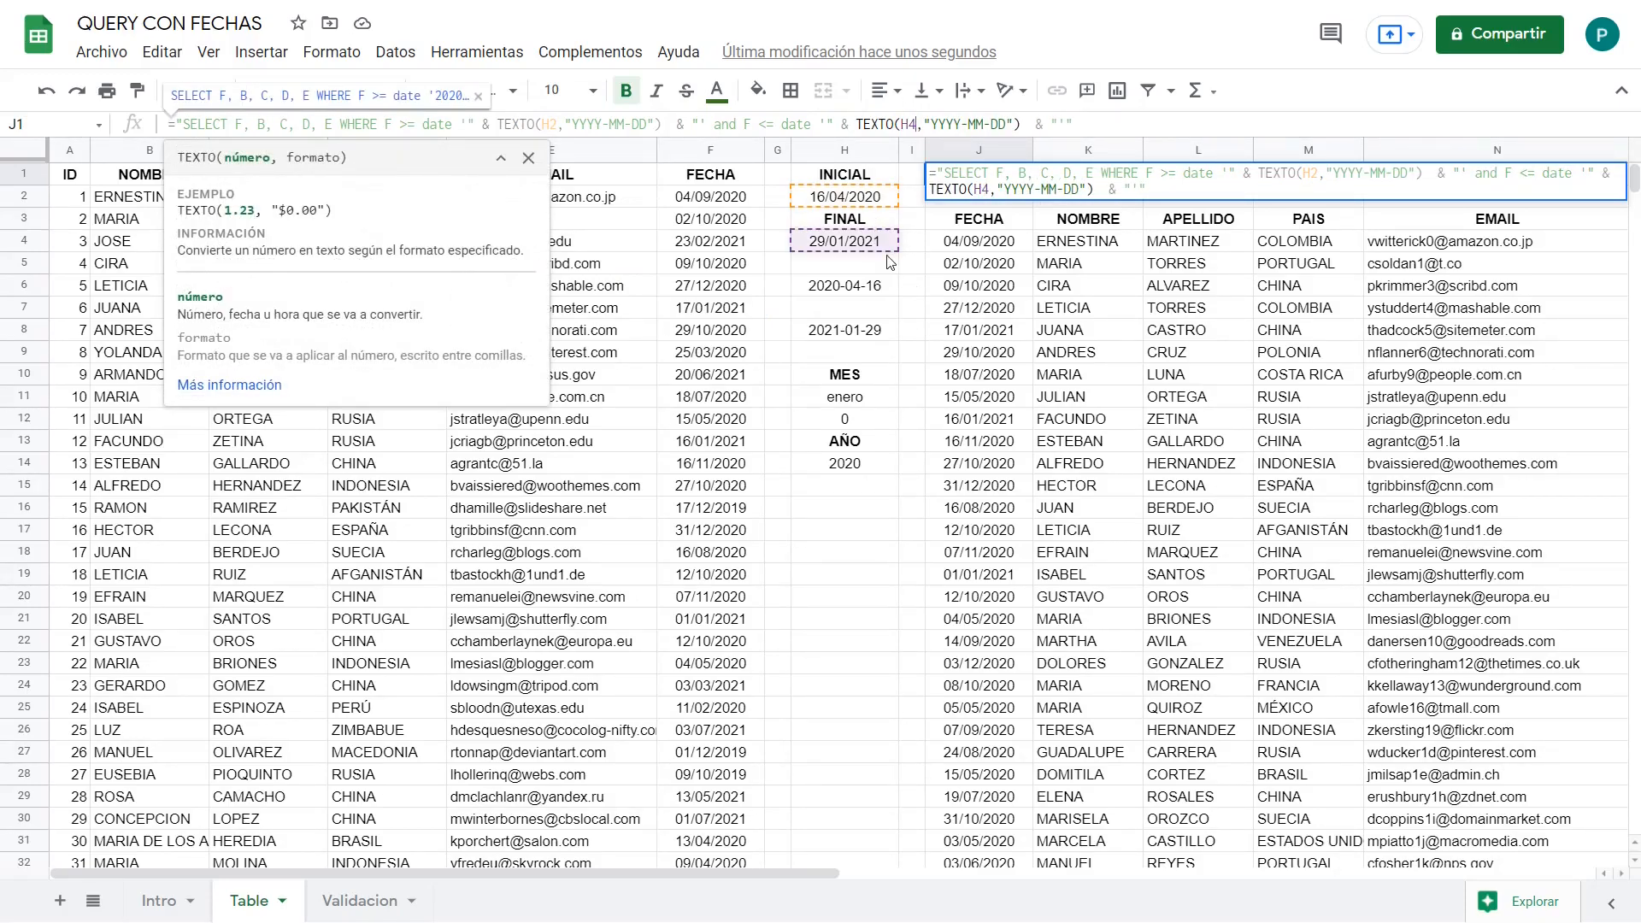
key(Return)
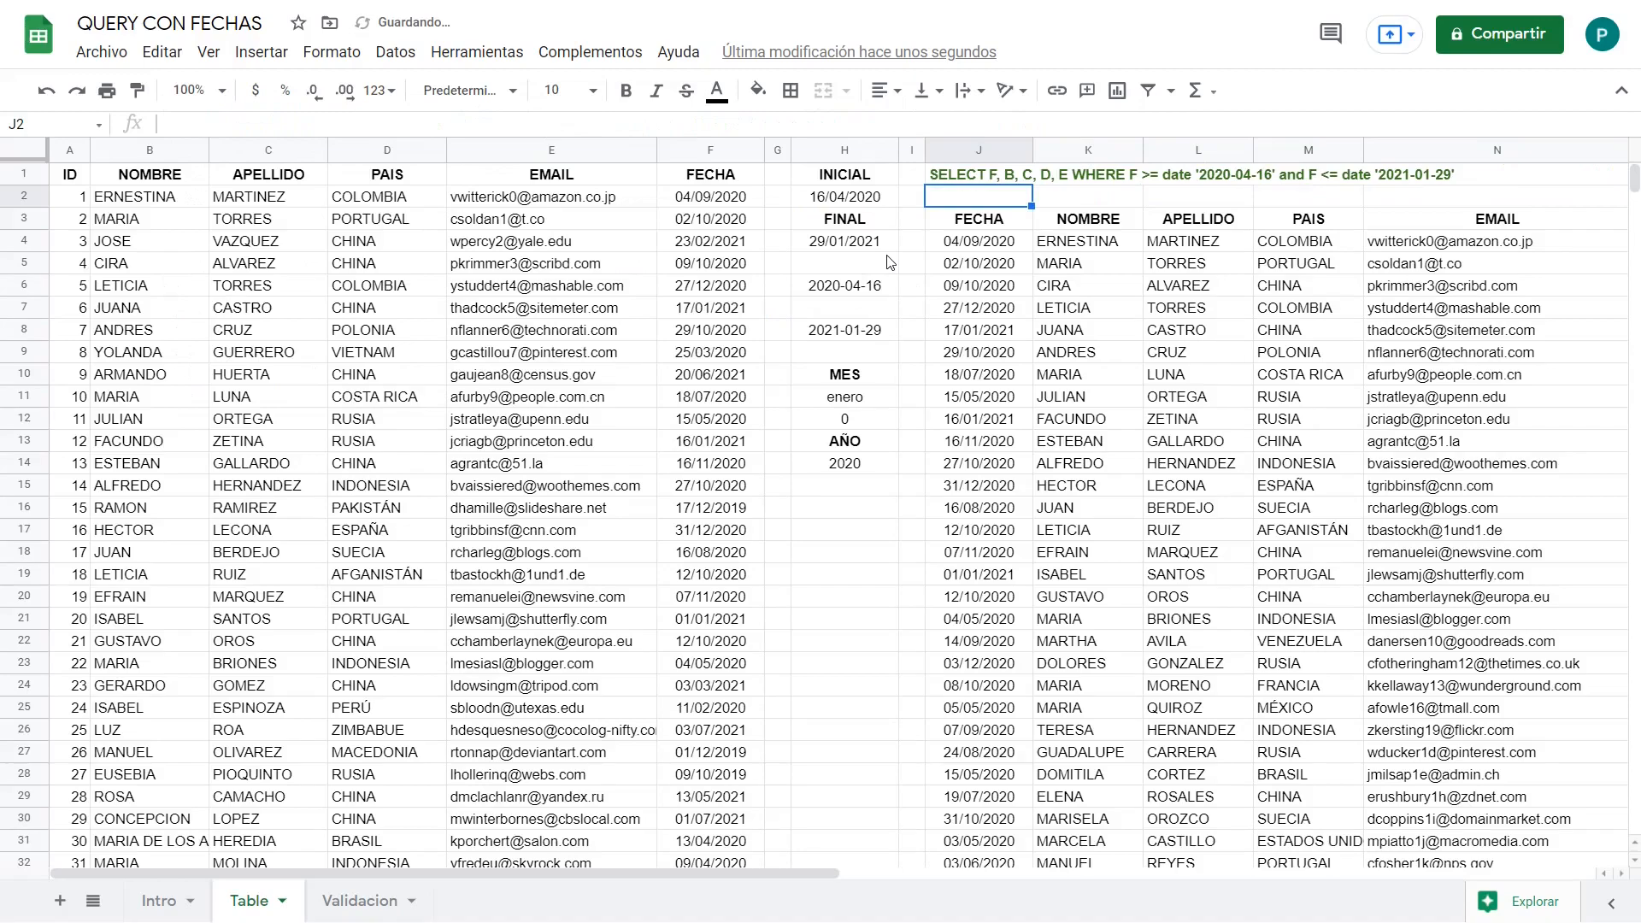
Step: Review J1's query formula with both TEXTO date conversions embedded
click(983, 181)
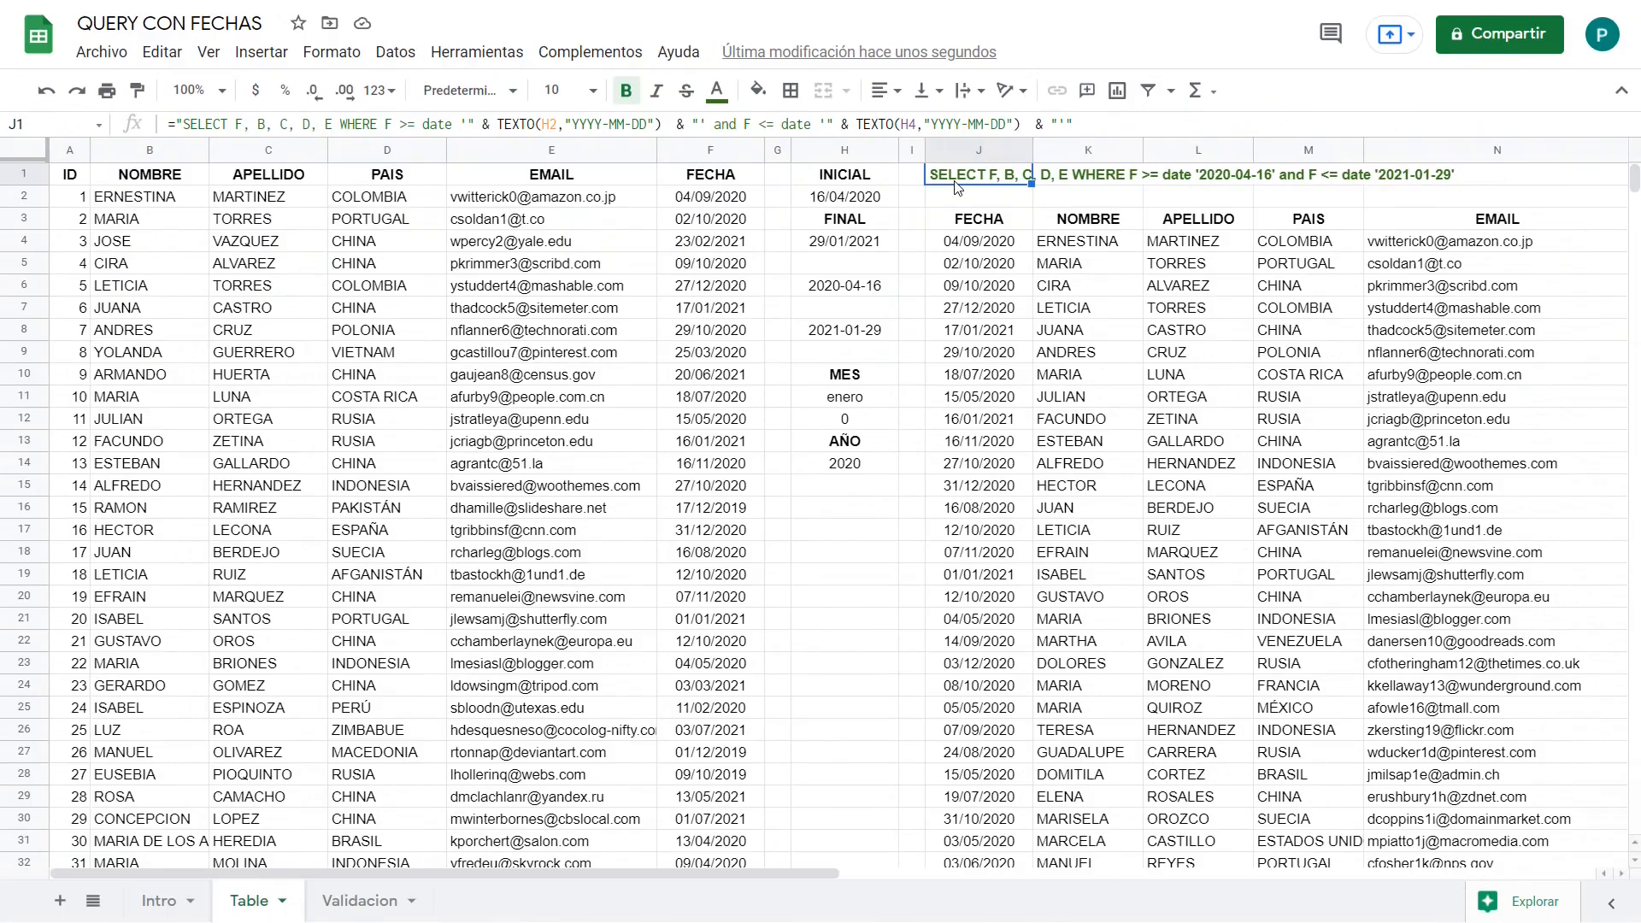
click(1098, 206)
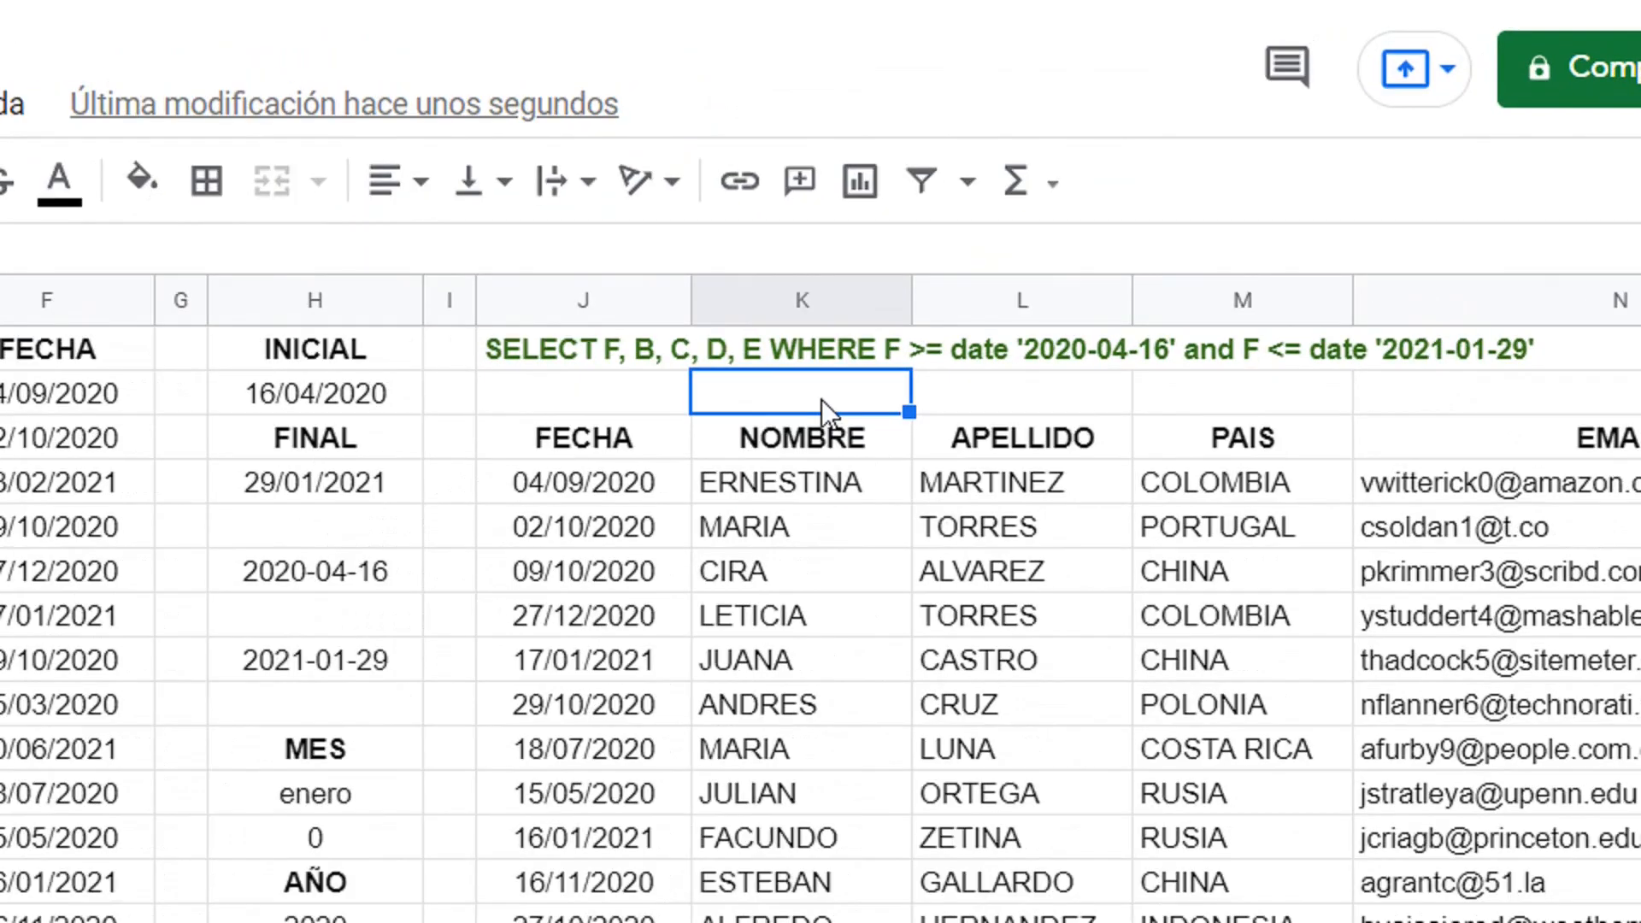
click(1064, 397)
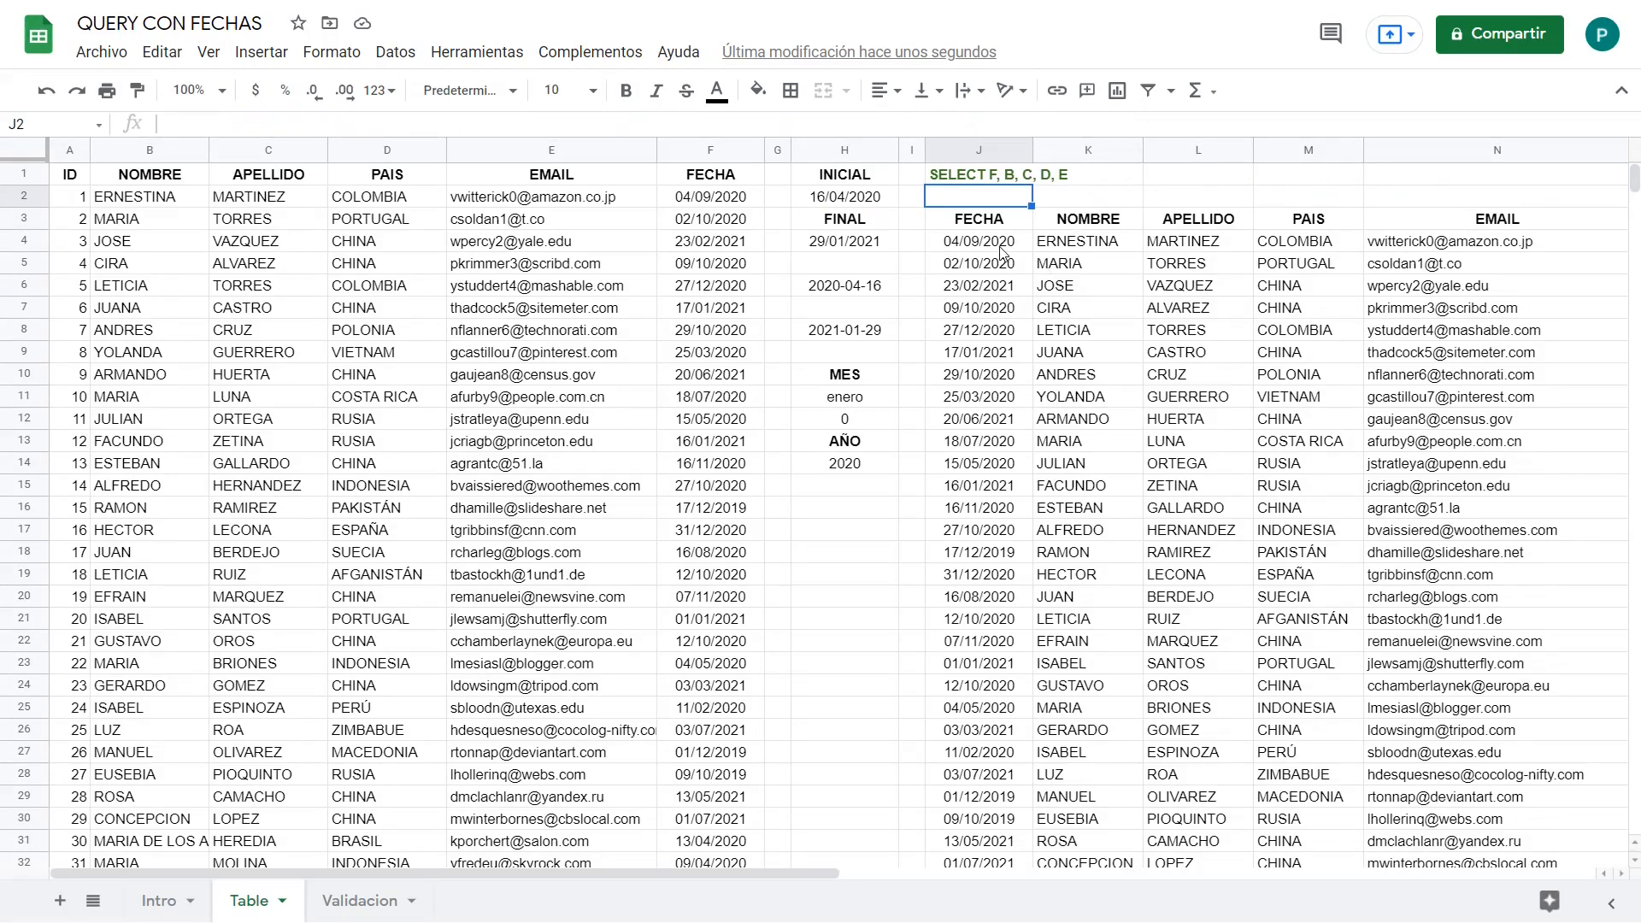
Step: Add the condition WHERE month(F) = 1 after SELECT F, B, C, D, E in J1's query formula
drag(1001, 250, 992, 552)
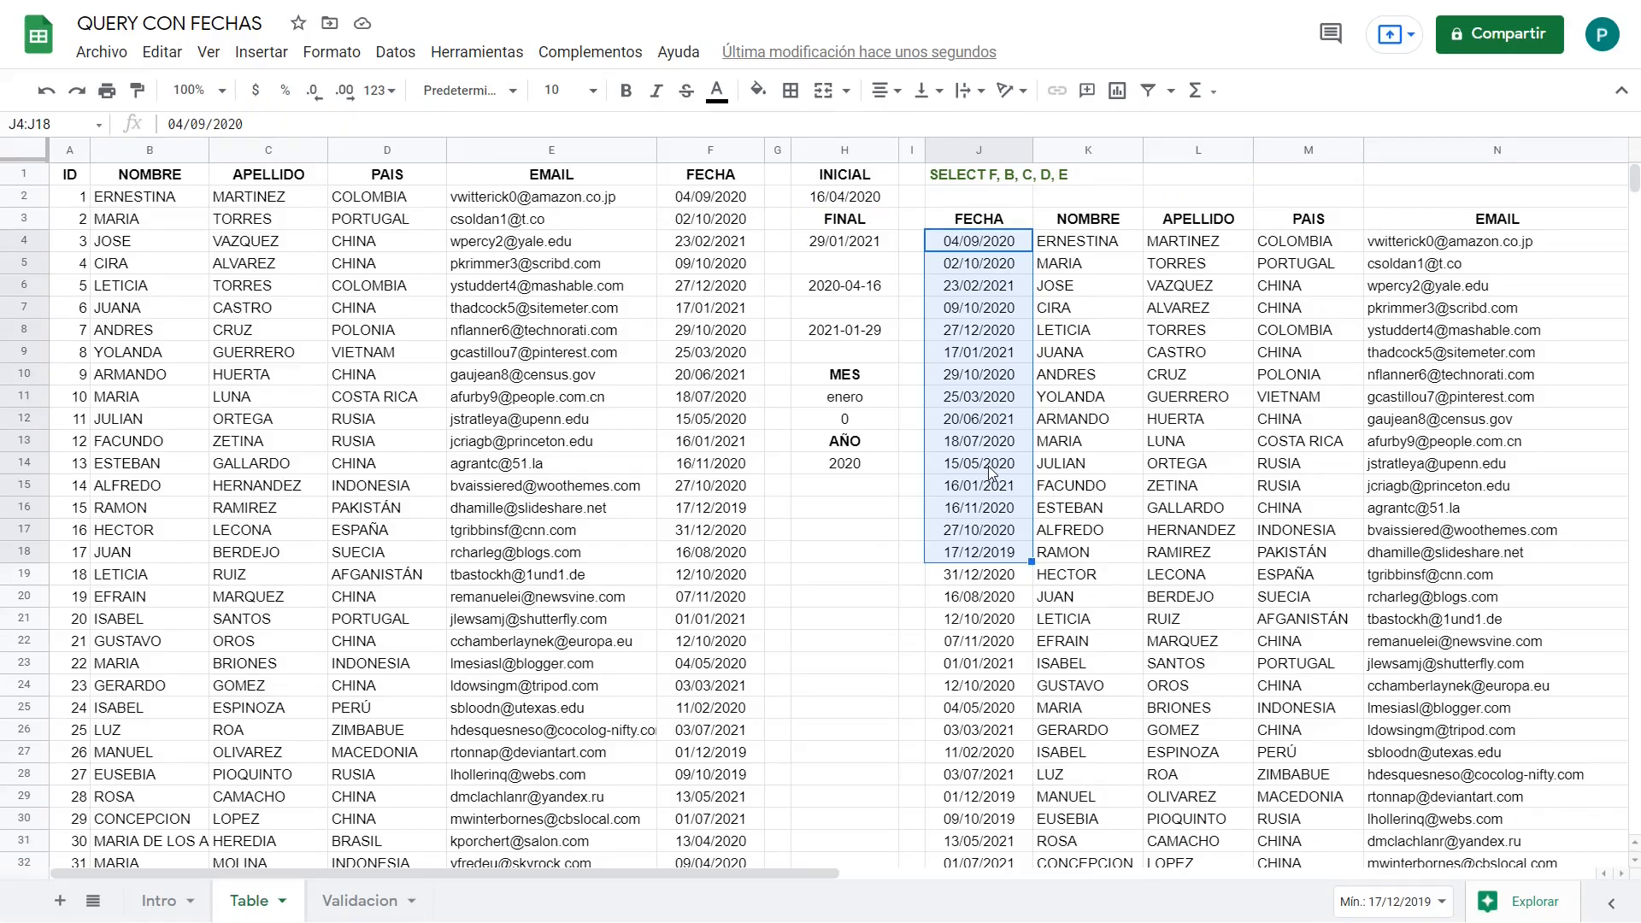
click(987, 184)
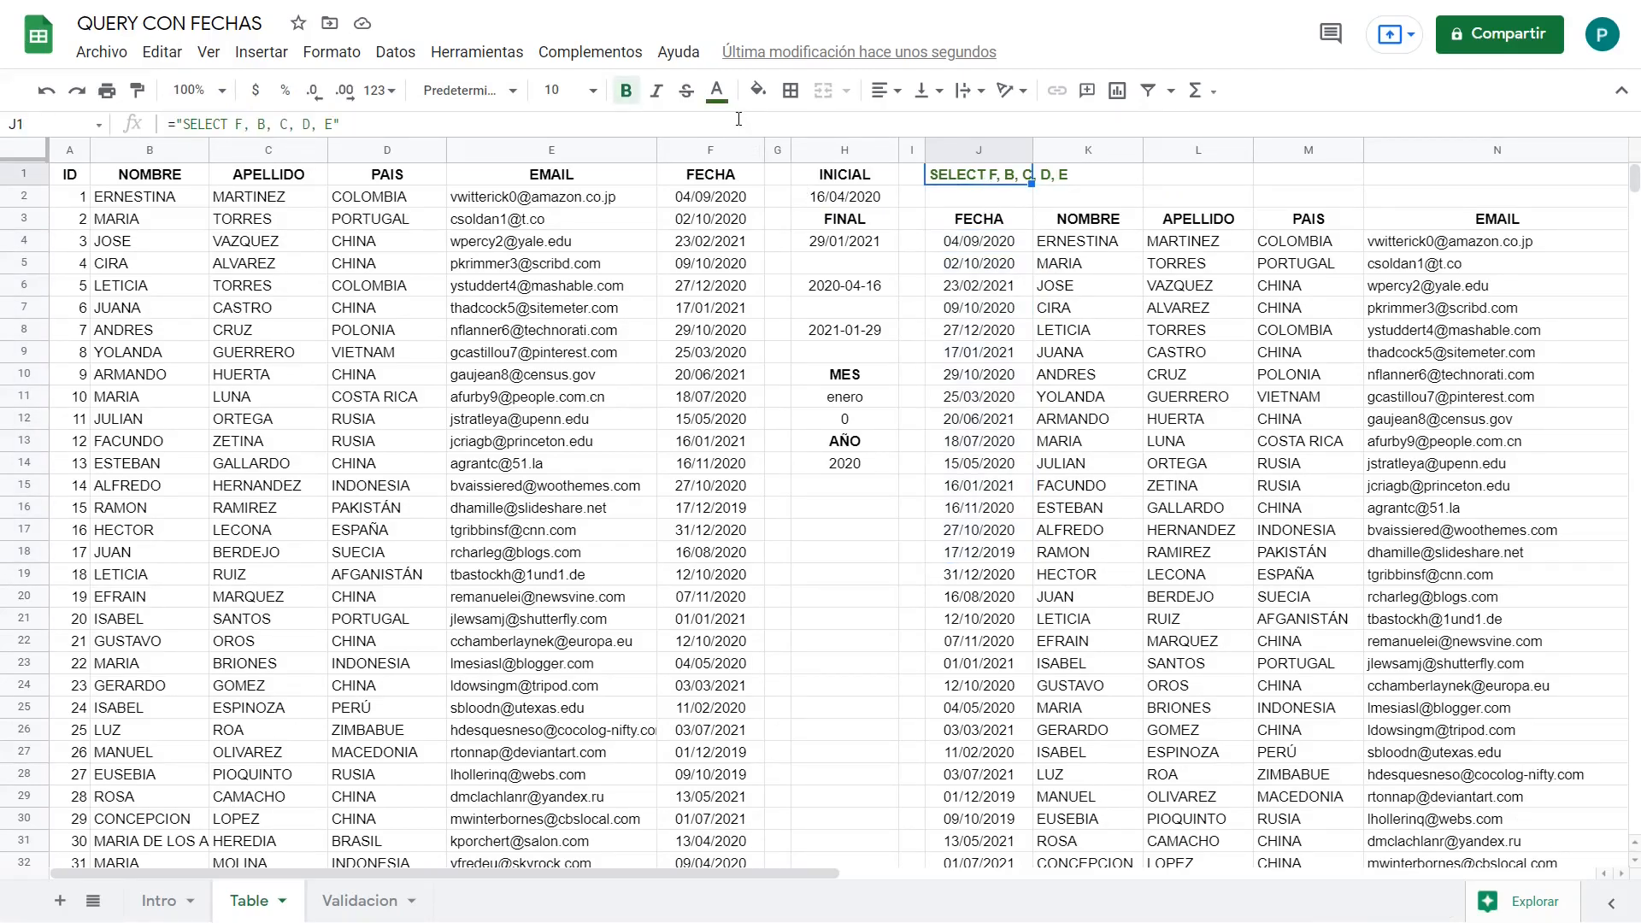
click(332, 120)
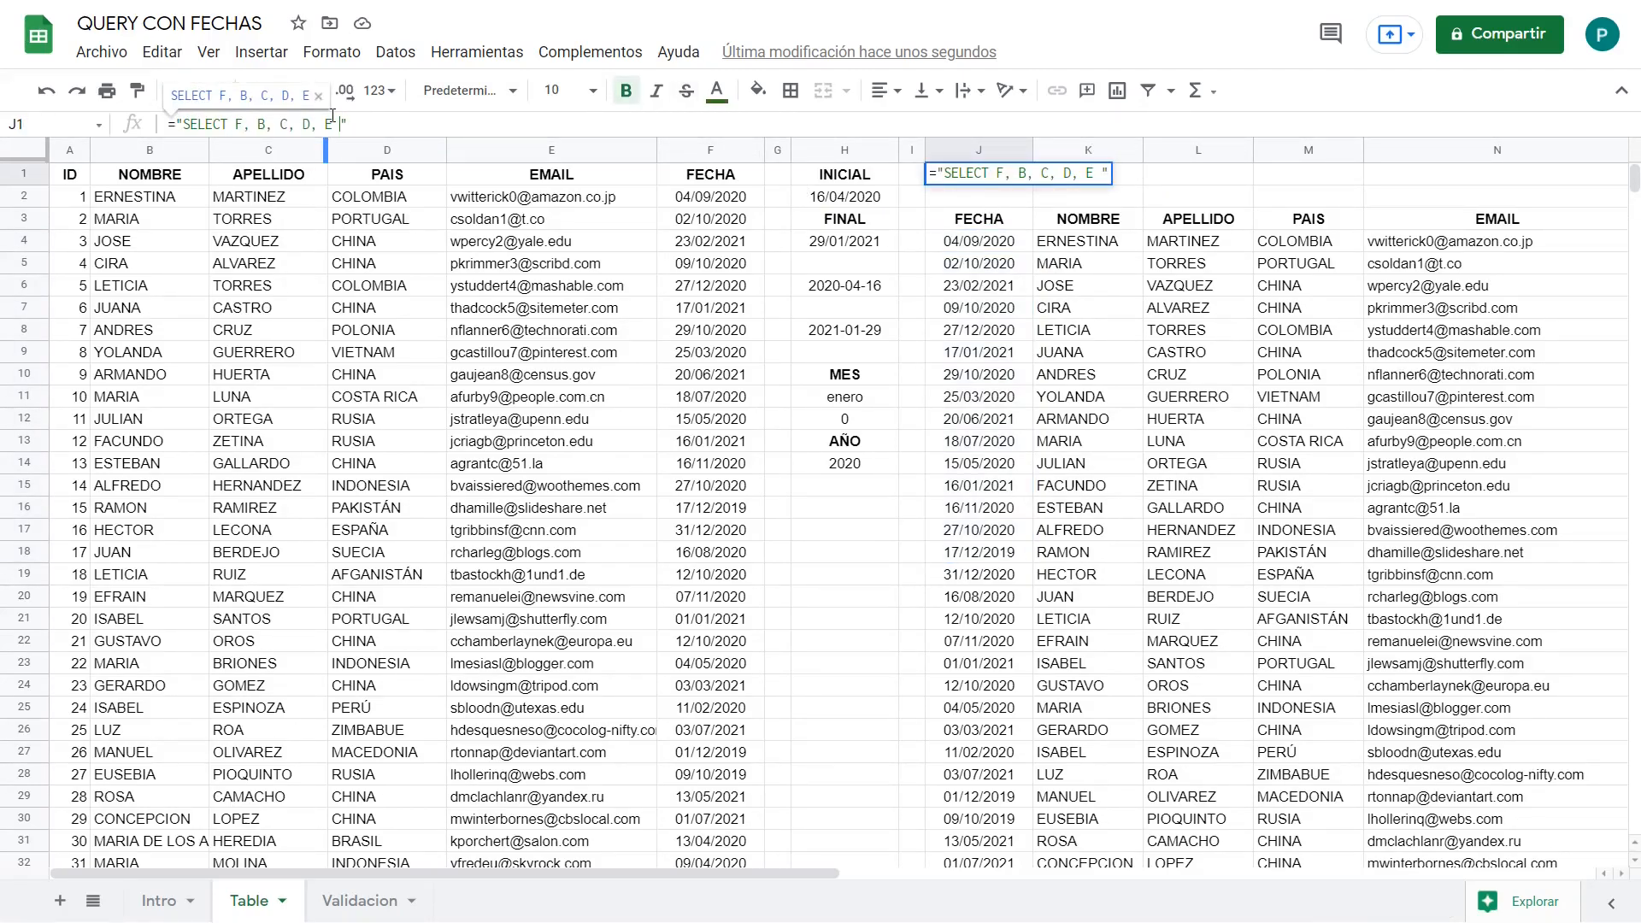
text(WHERE)
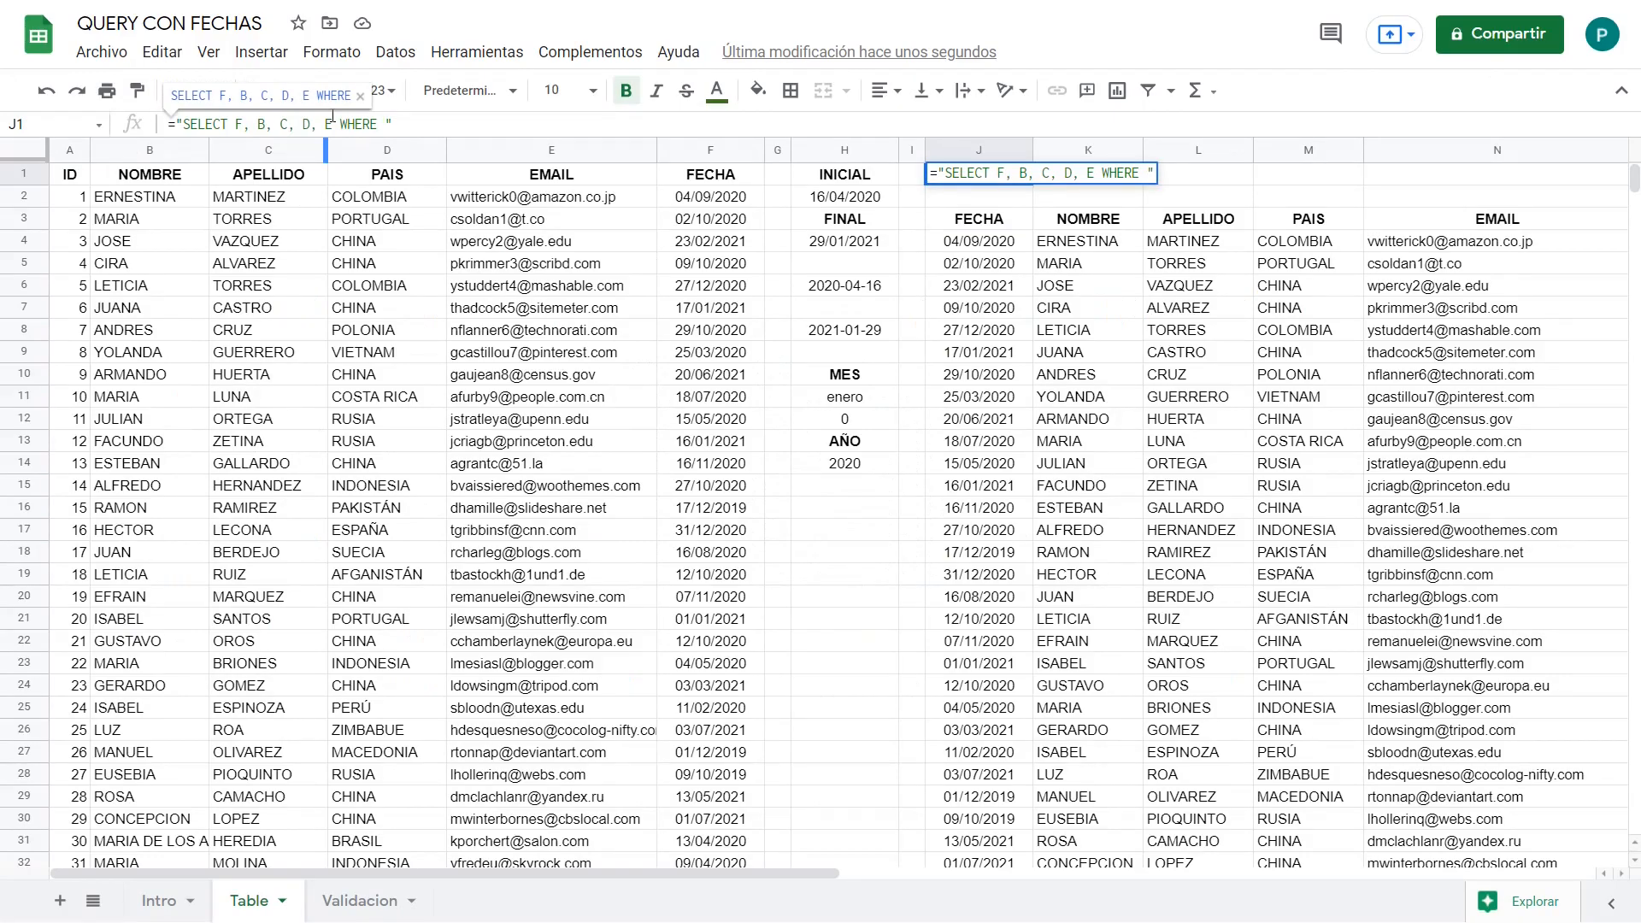
text(month)
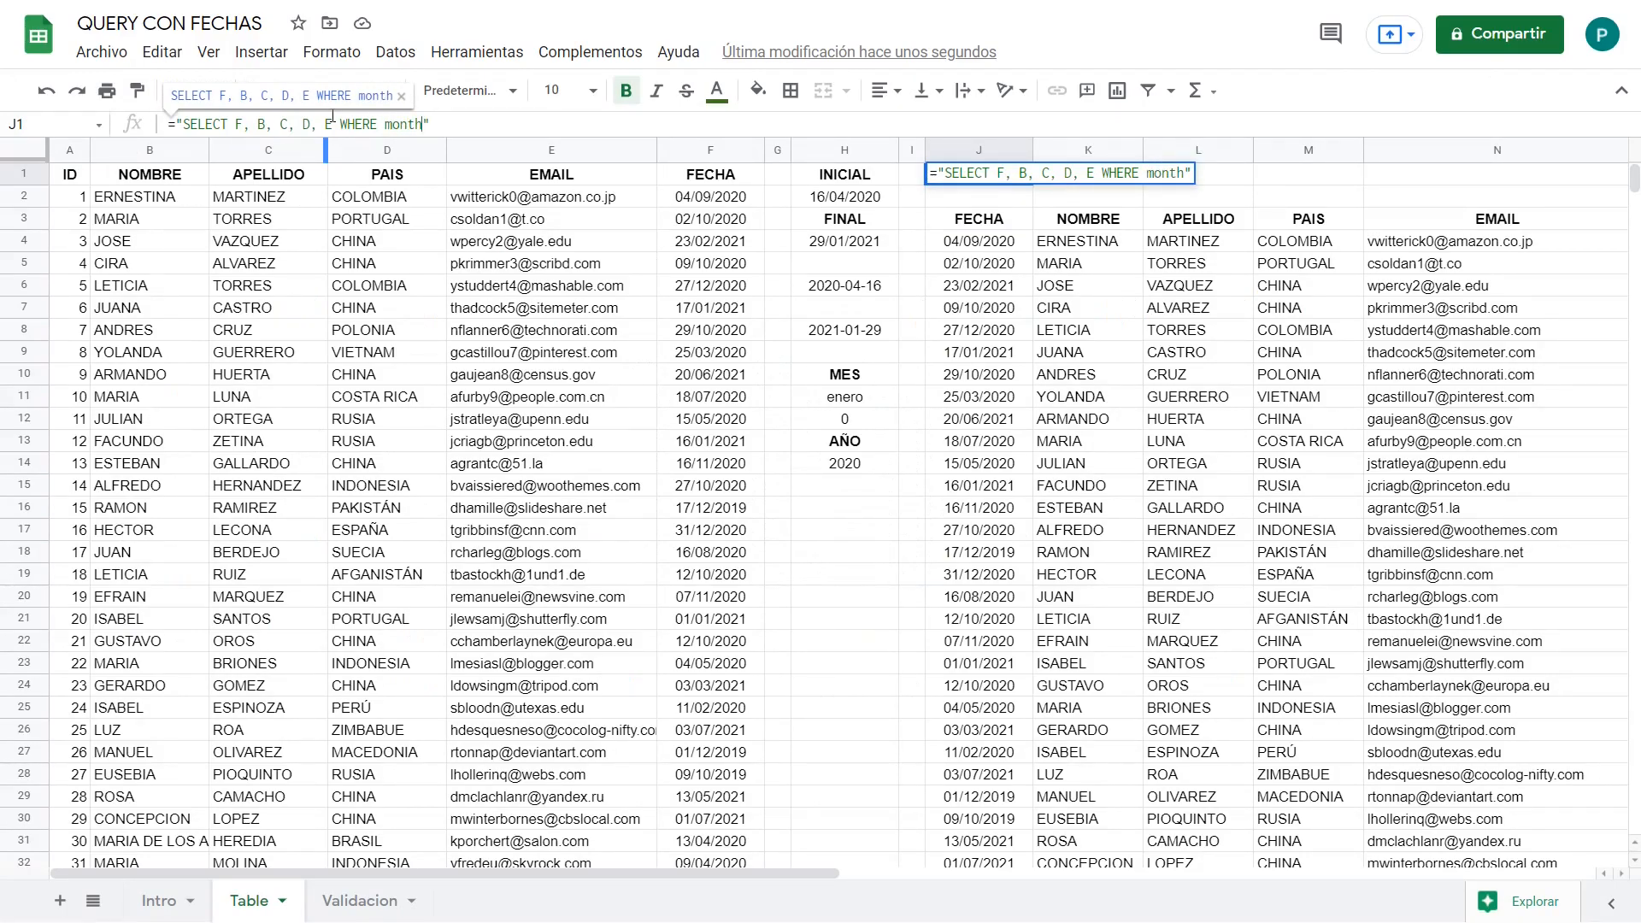
text((F) = )
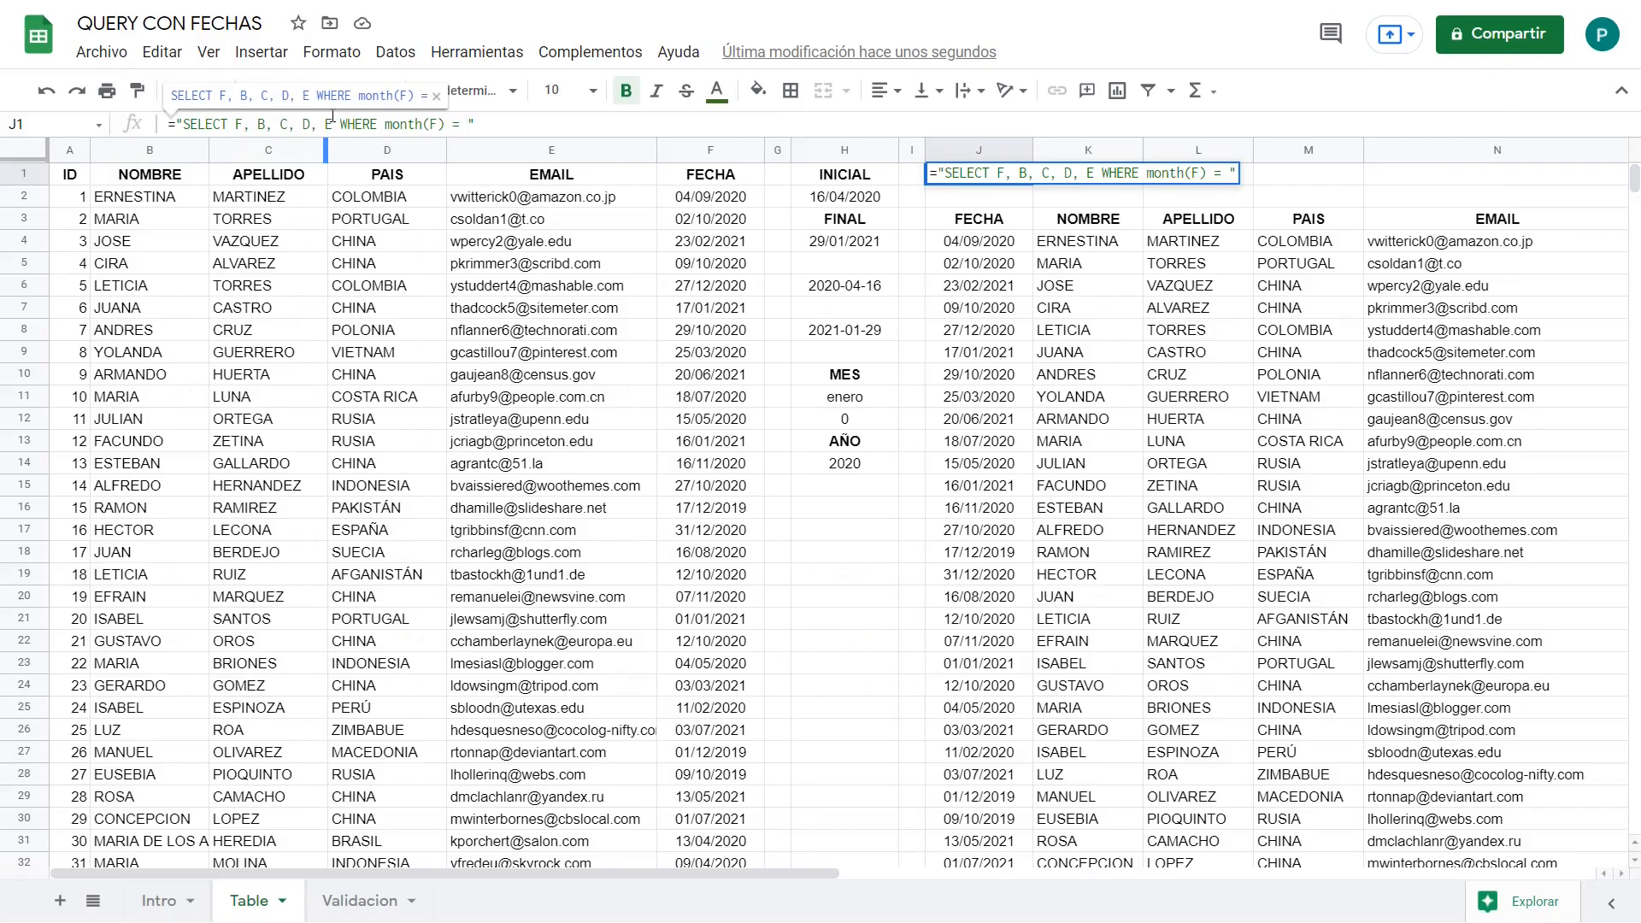
text(1)
key(Return)
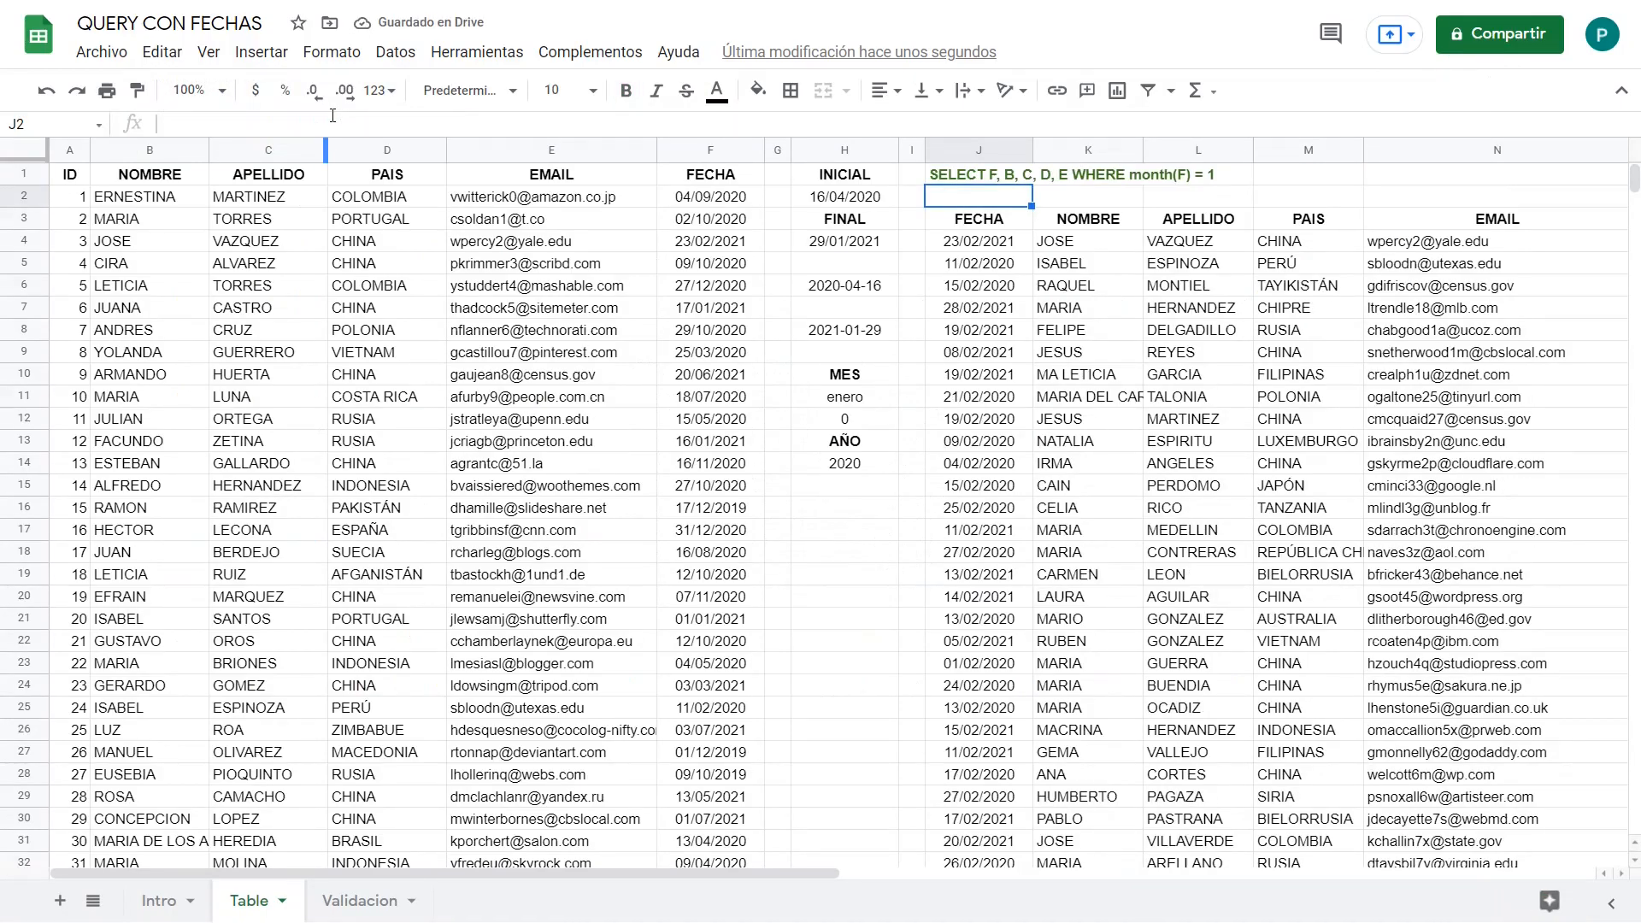
Step: Check which month the dates in the filtered FECHA column belong to
drag(994, 244, 985, 496)
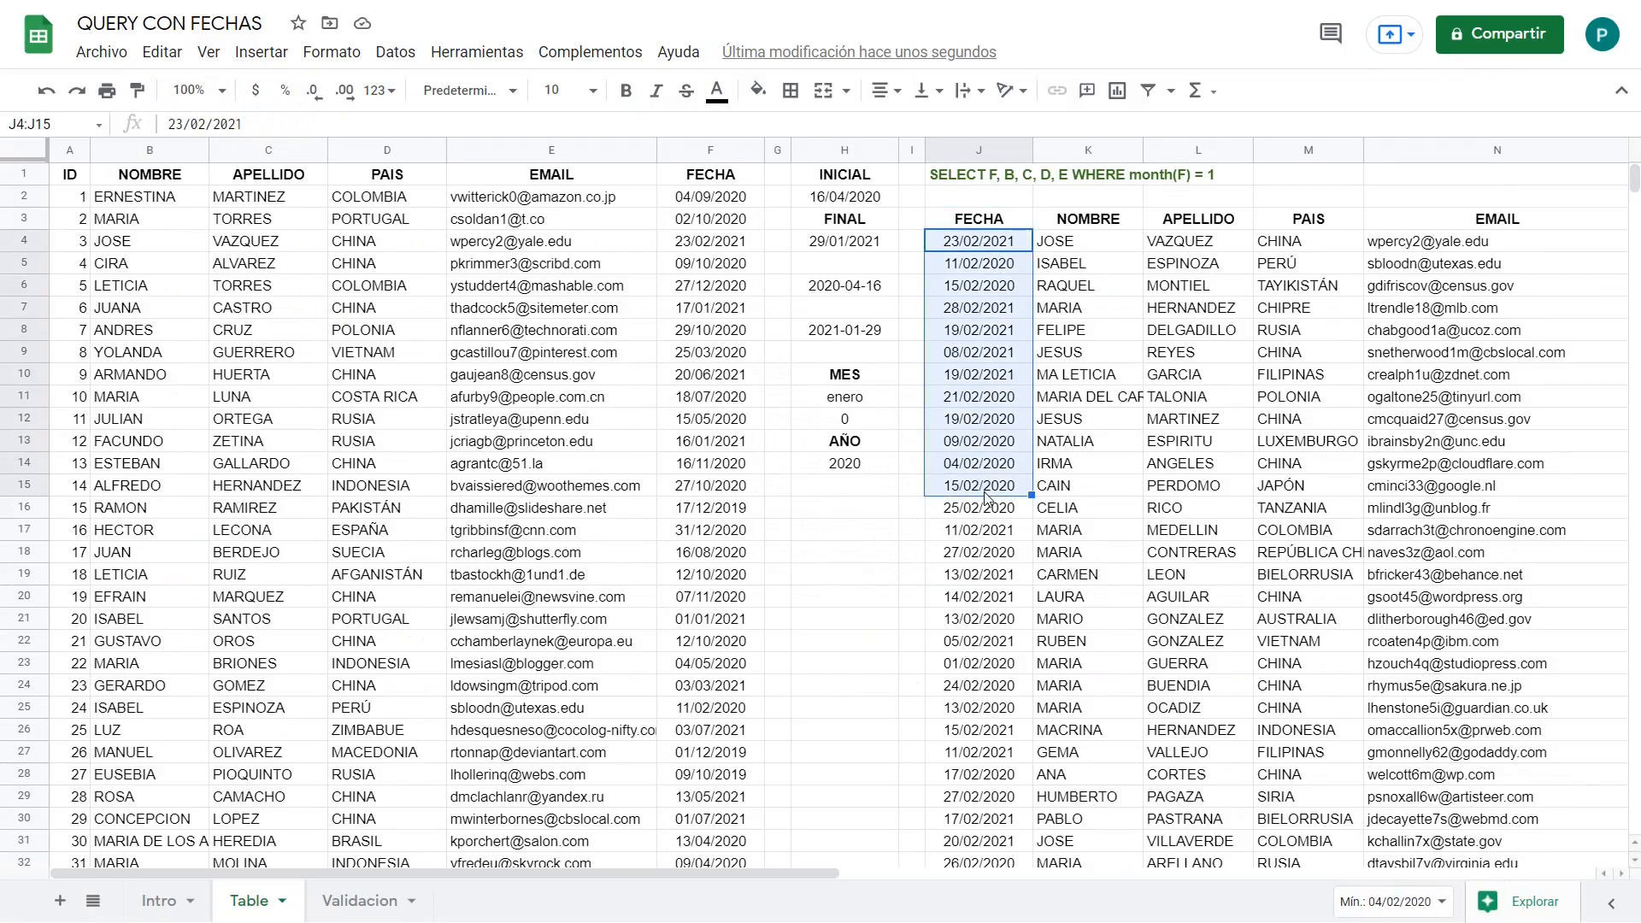
click(980, 246)
click(977, 270)
click(975, 294)
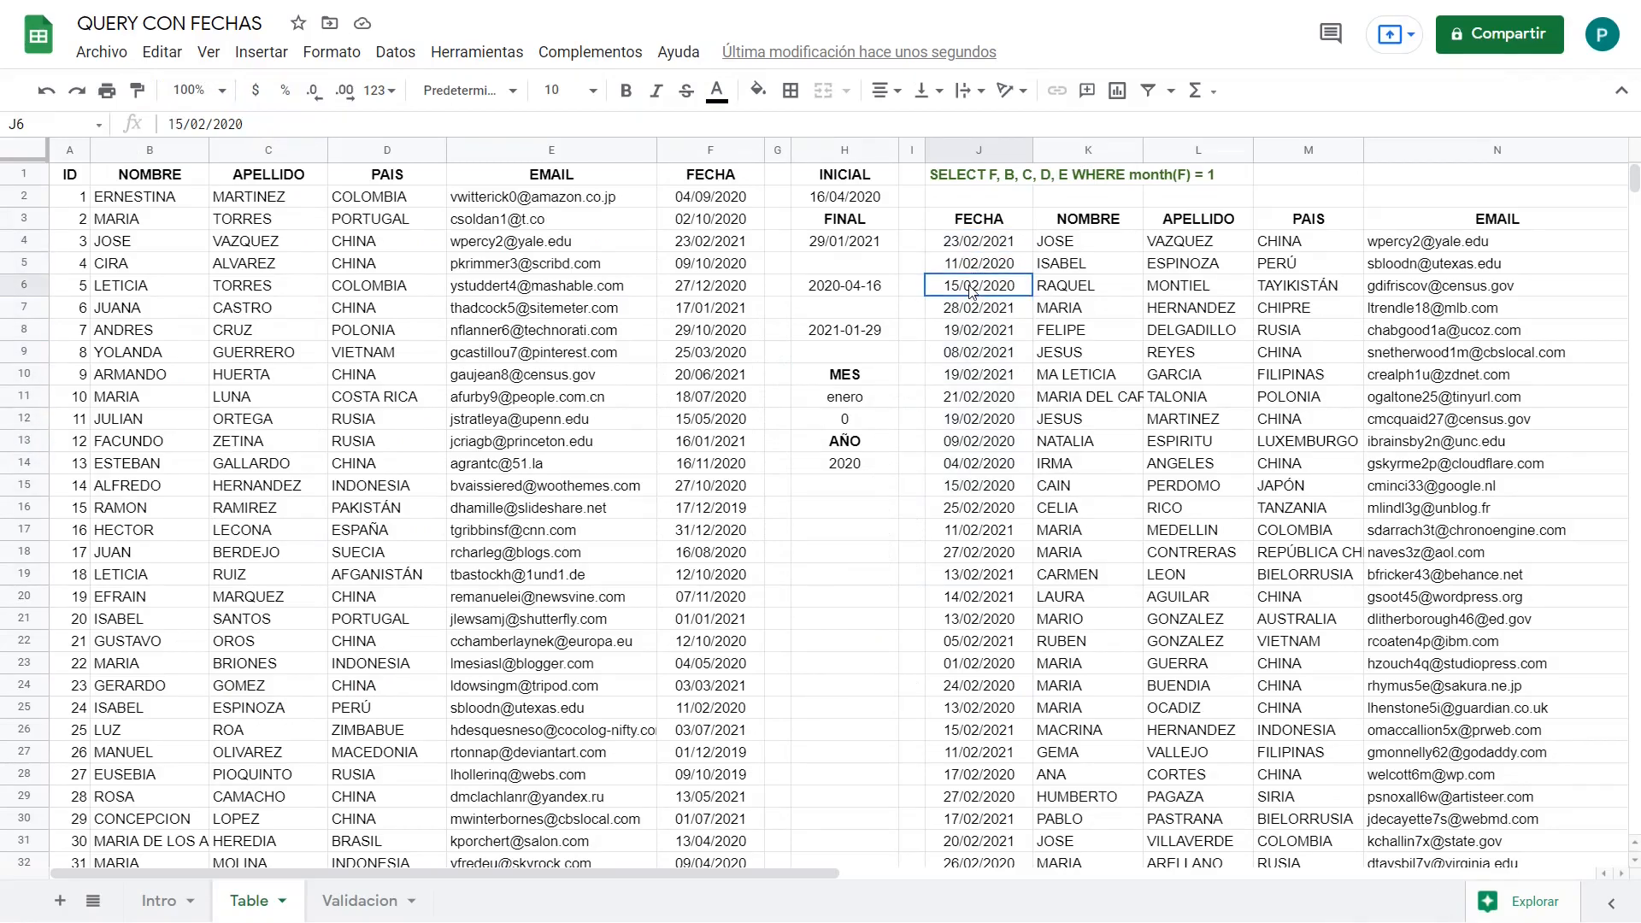
click(980, 318)
click(980, 349)
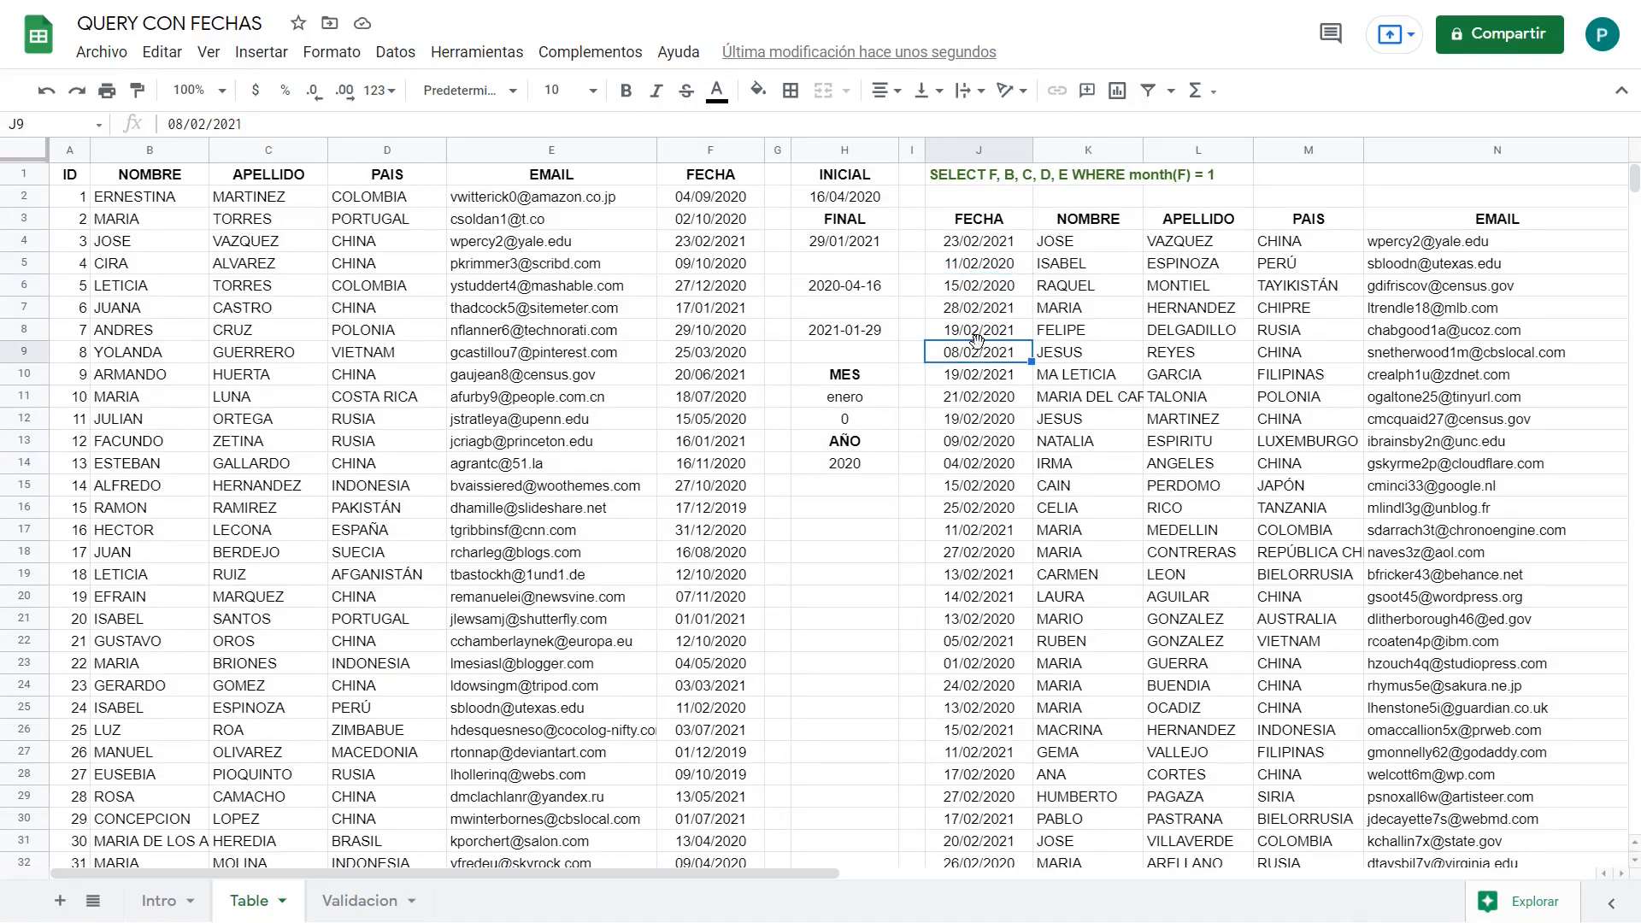
Step: Compare the MESES list with the INDICE numbers on the Validacion sheet, from ENERO to DICIEMBRE
click(354, 911)
click(117, 202)
drag(117, 202, 140, 445)
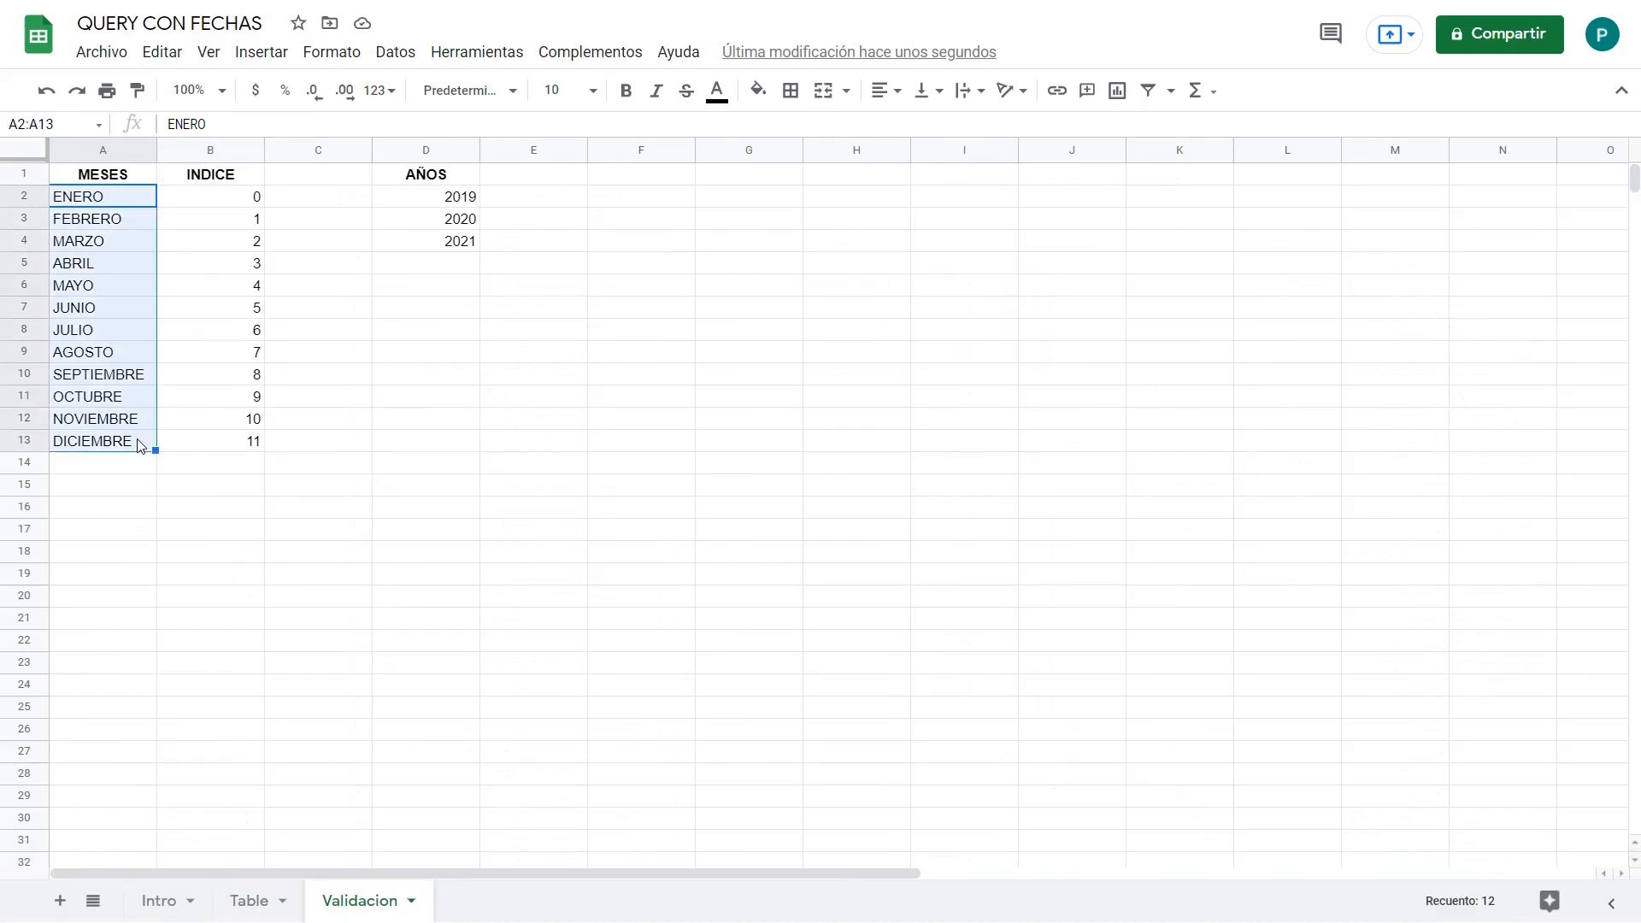
click(209, 205)
drag(213, 261, 253, 444)
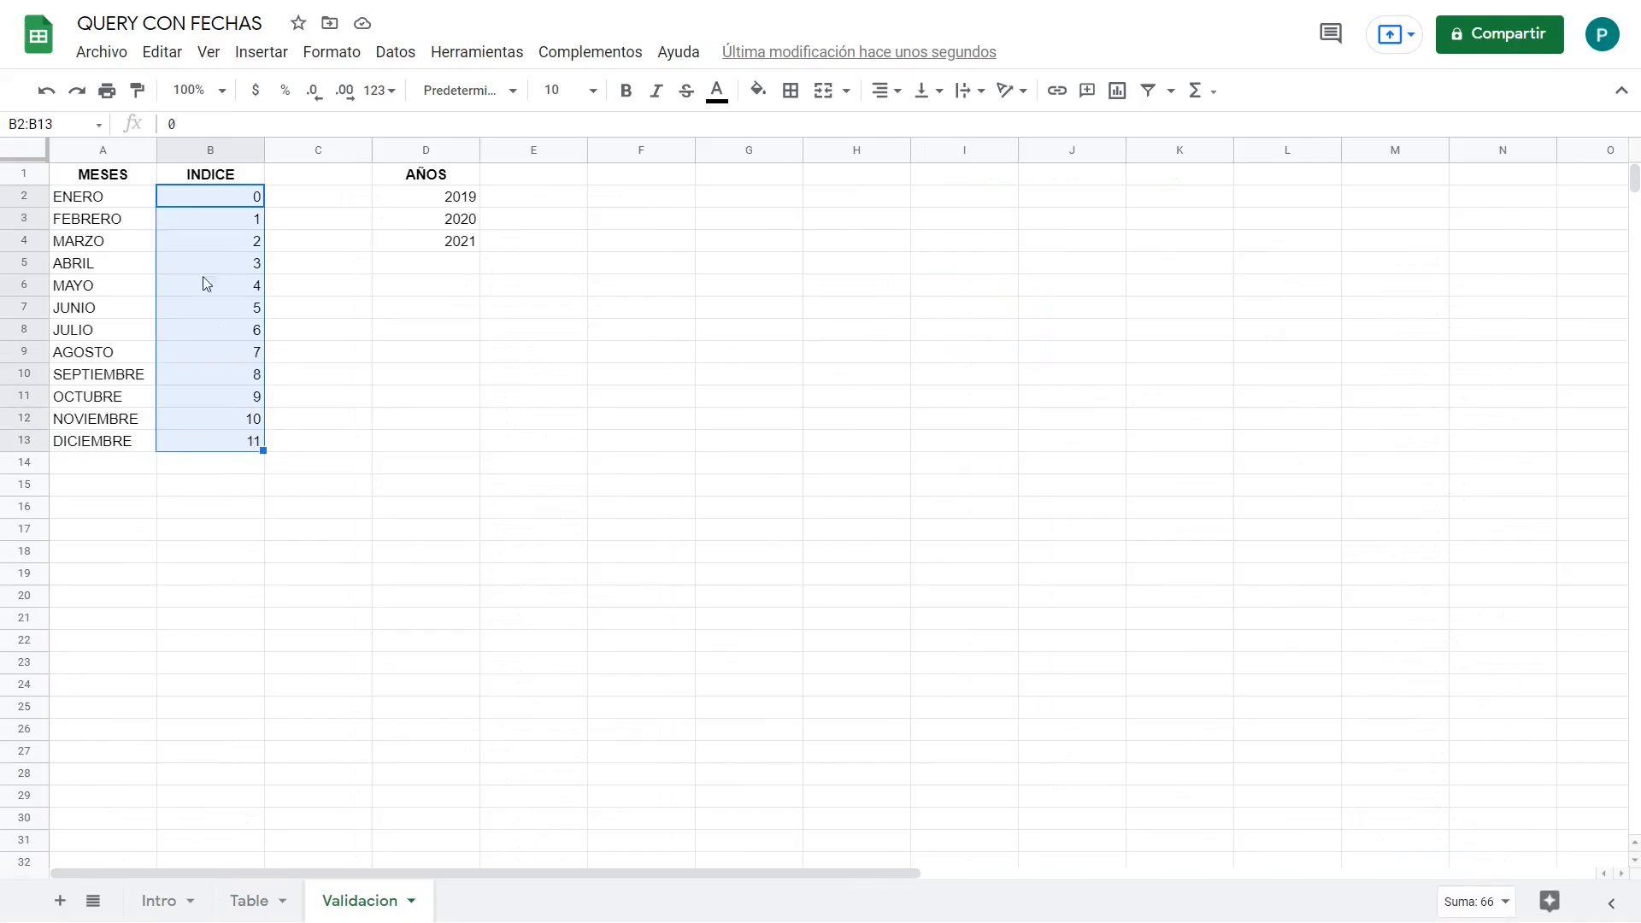
click(141, 205)
click(197, 202)
click(145, 445)
click(246, 444)
drag(211, 204, 231, 443)
click(214, 225)
click(216, 249)
click(223, 202)
click(236, 447)
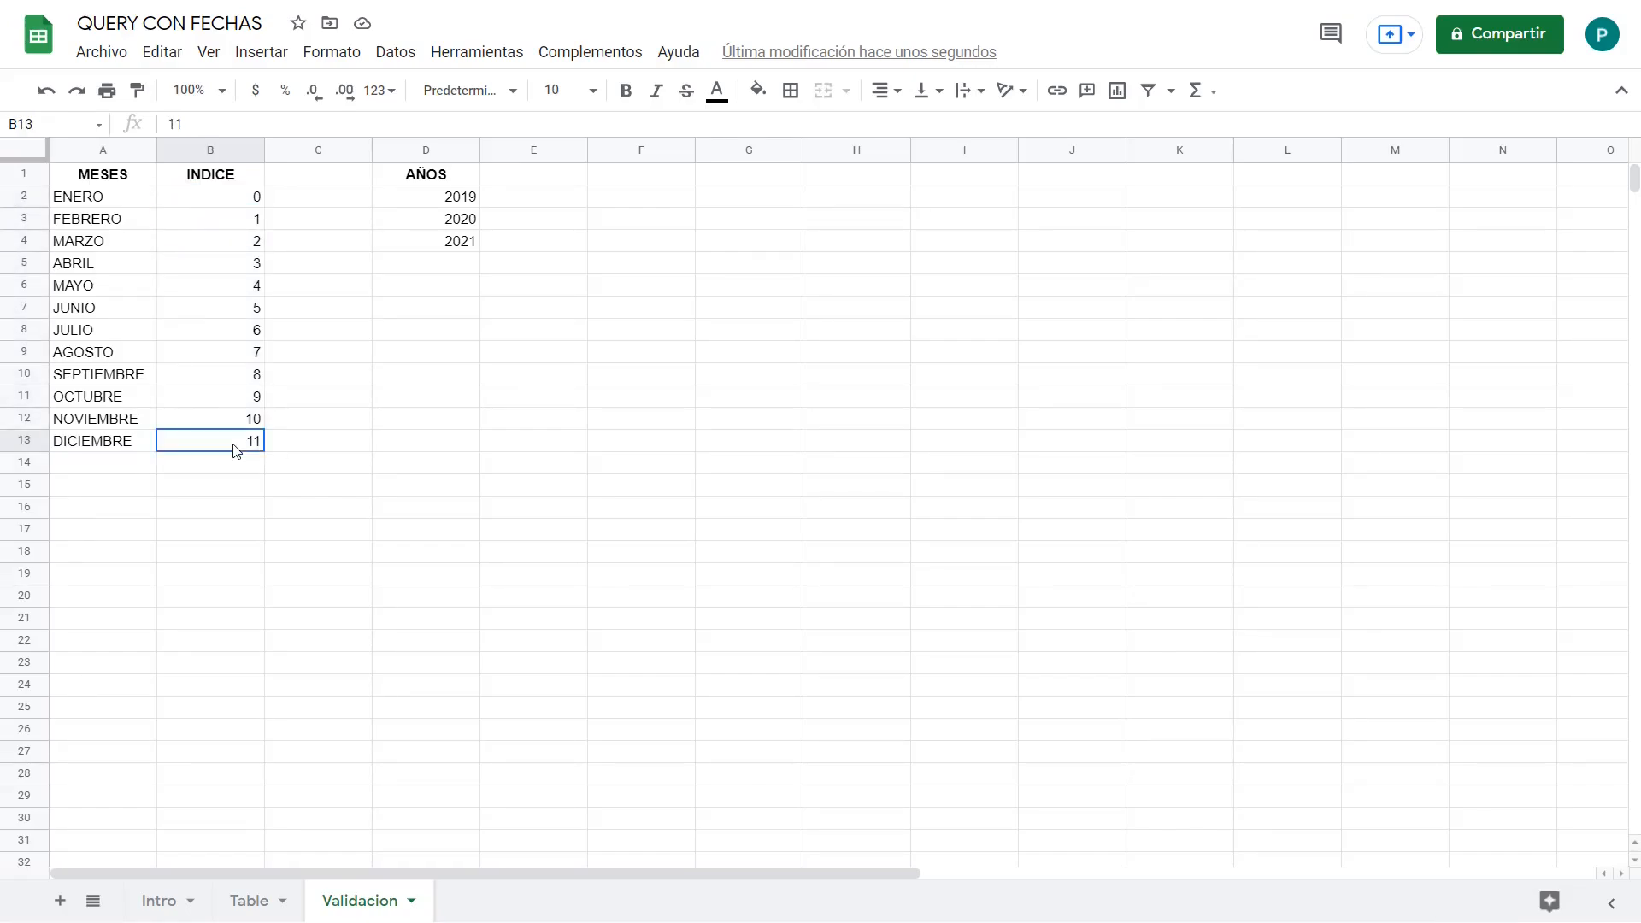
Step: Return to the Table sheet and change J1's query condition to month(F) = 0
click(252, 900)
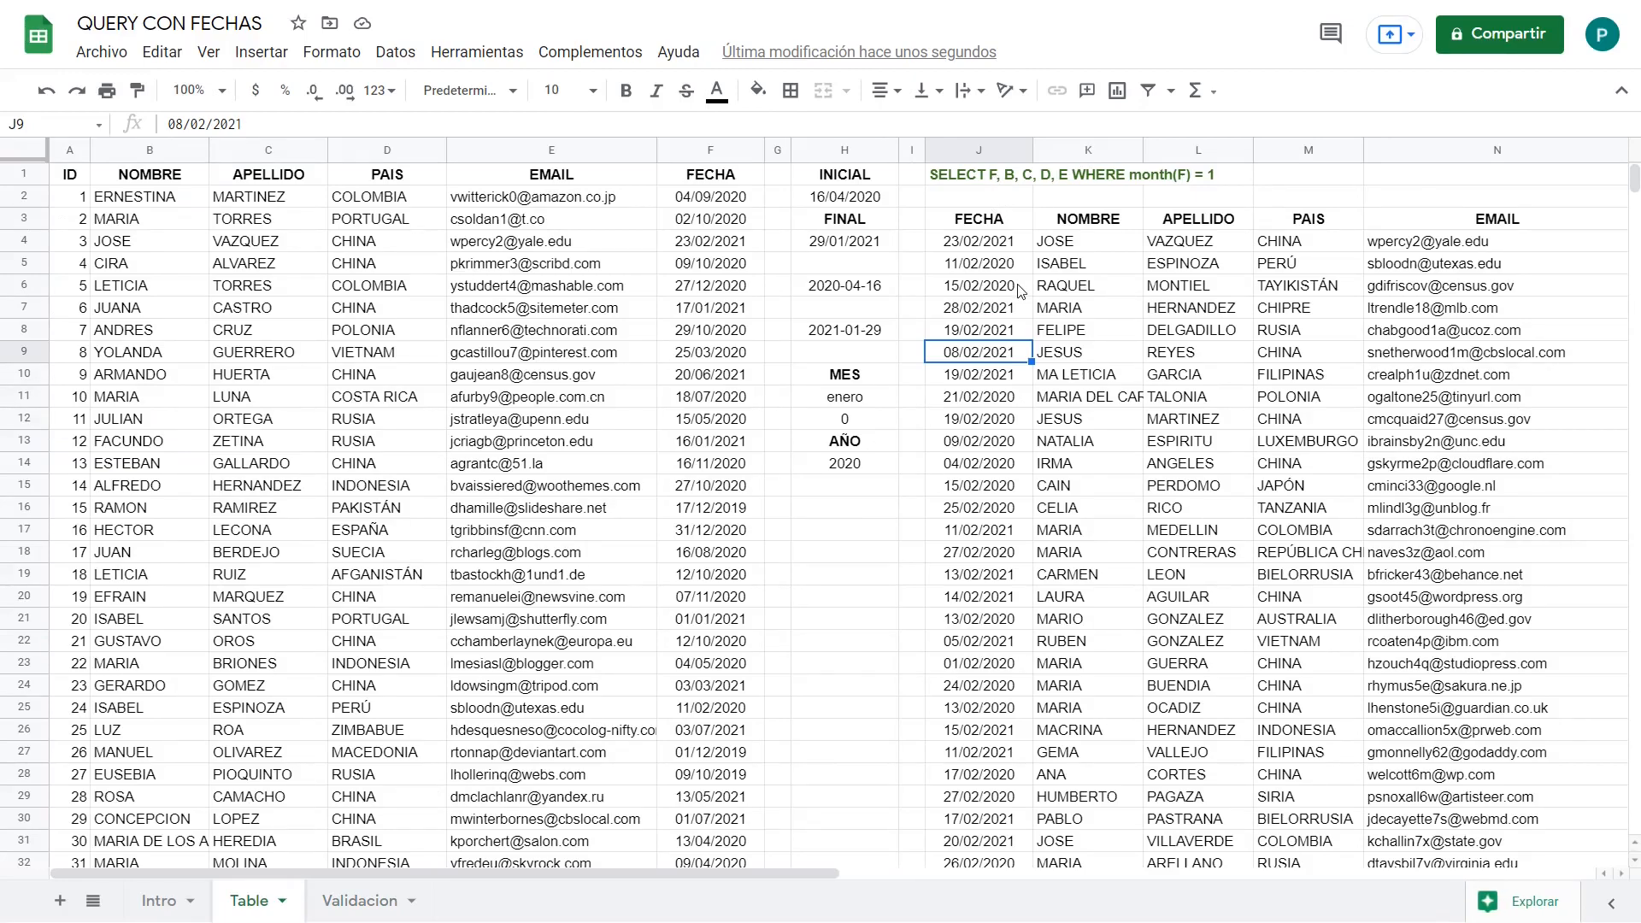
click(993, 178)
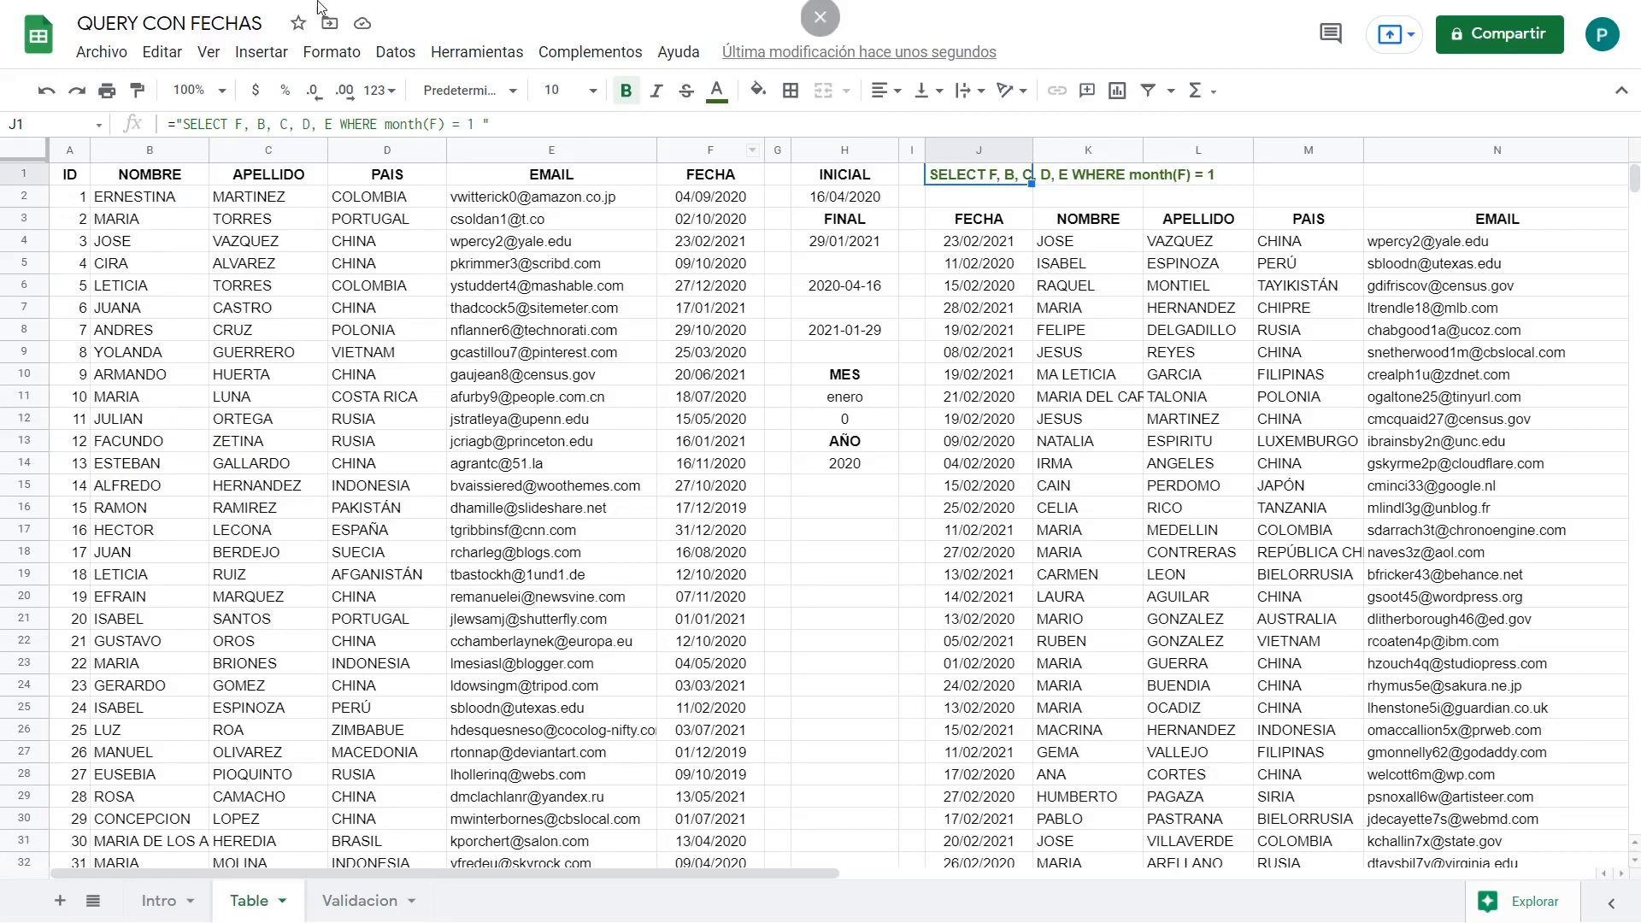
click(471, 125)
key(BackSpace)
text(0)
key(Return)
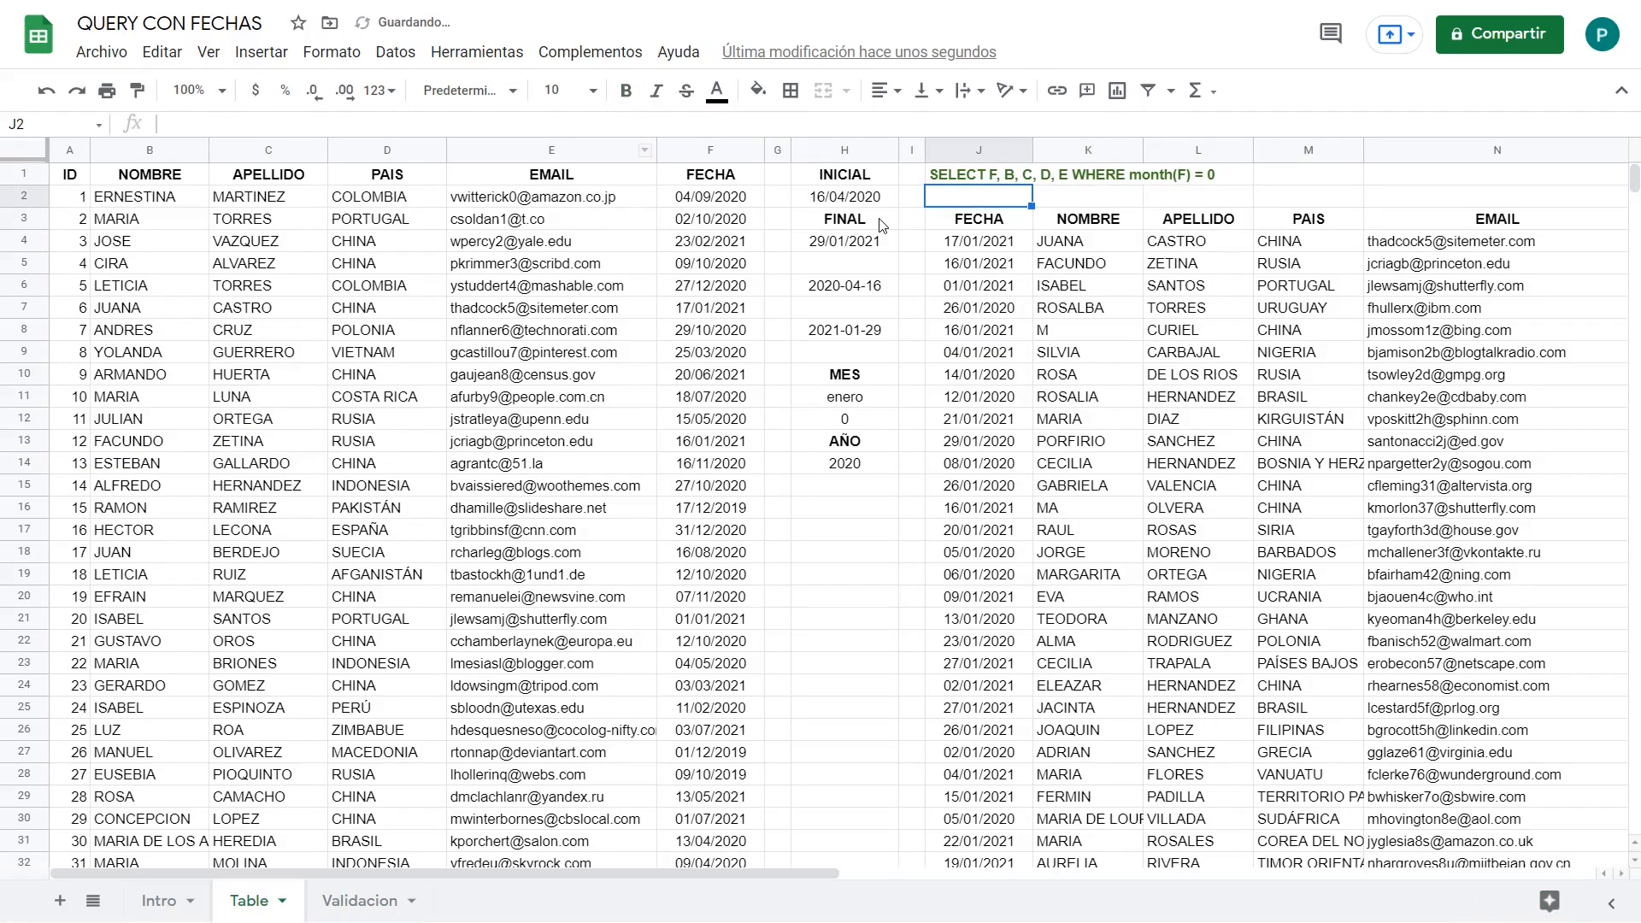
Step: Change J1's query condition to month(F) = 11 to filter the December records
click(989, 175)
click(473, 124)
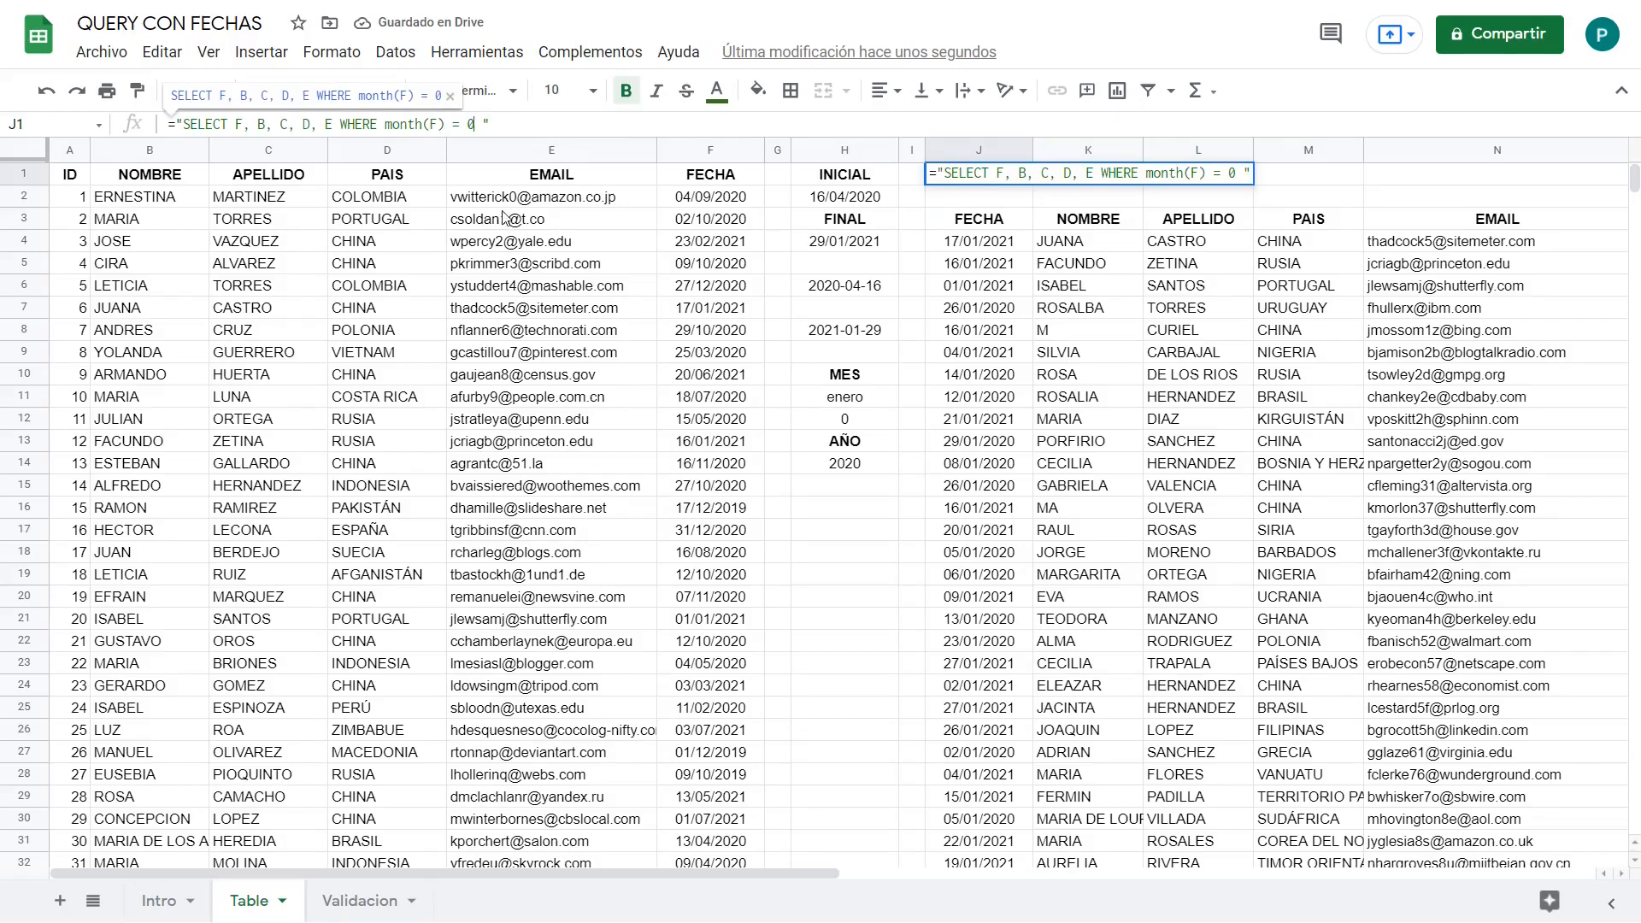
key(BackSpace)
text(11)
key(Return)
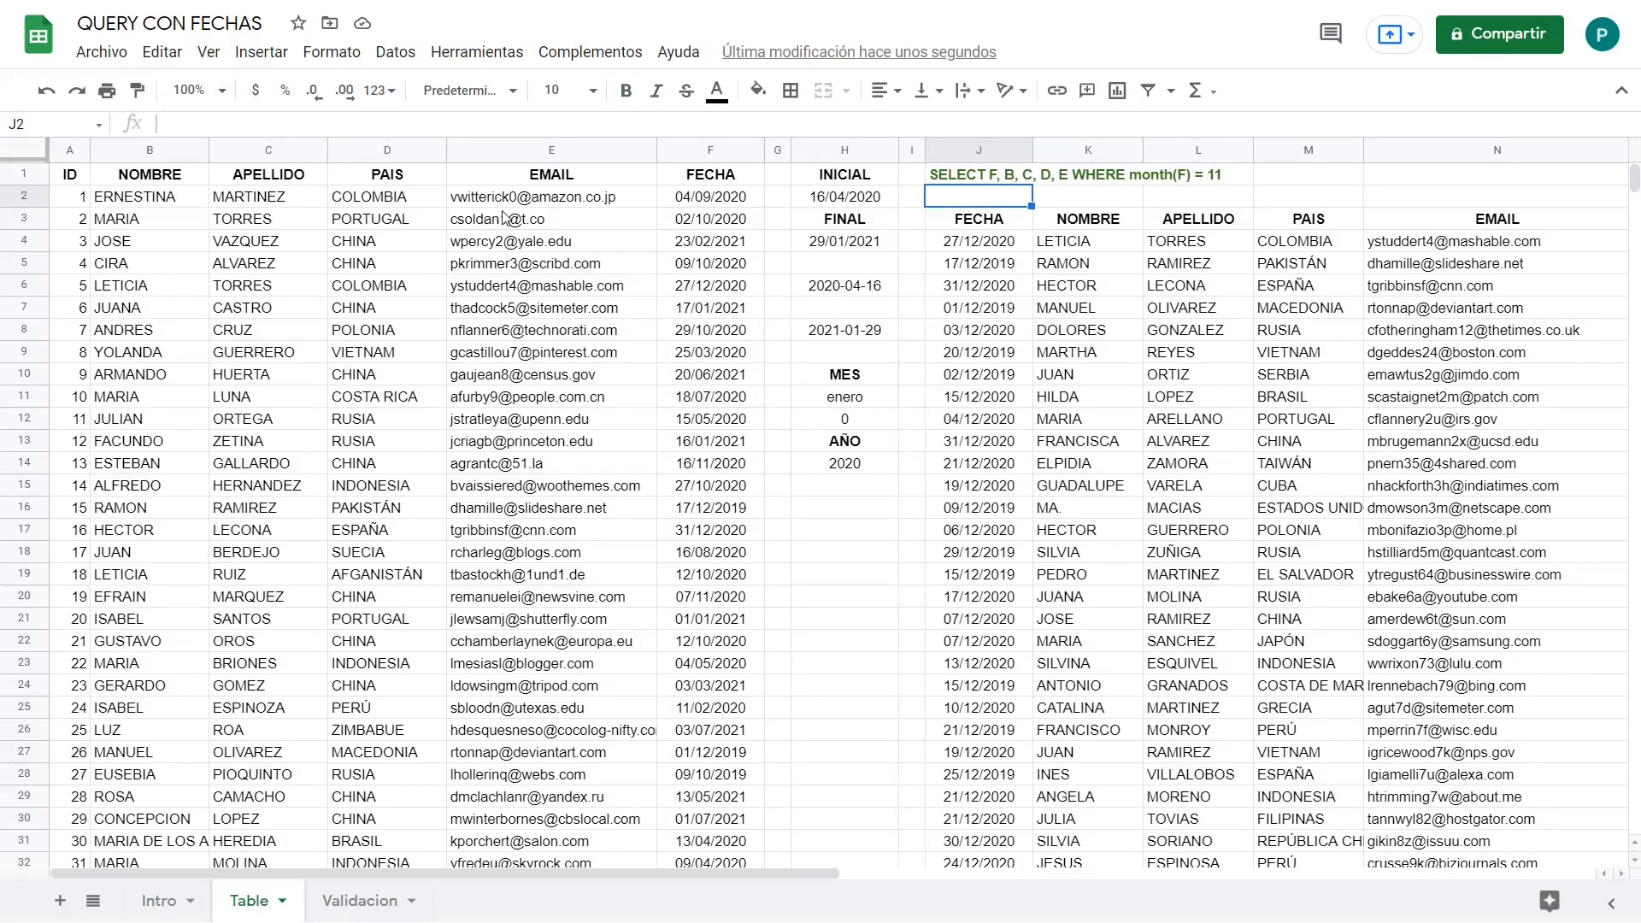
click(996, 182)
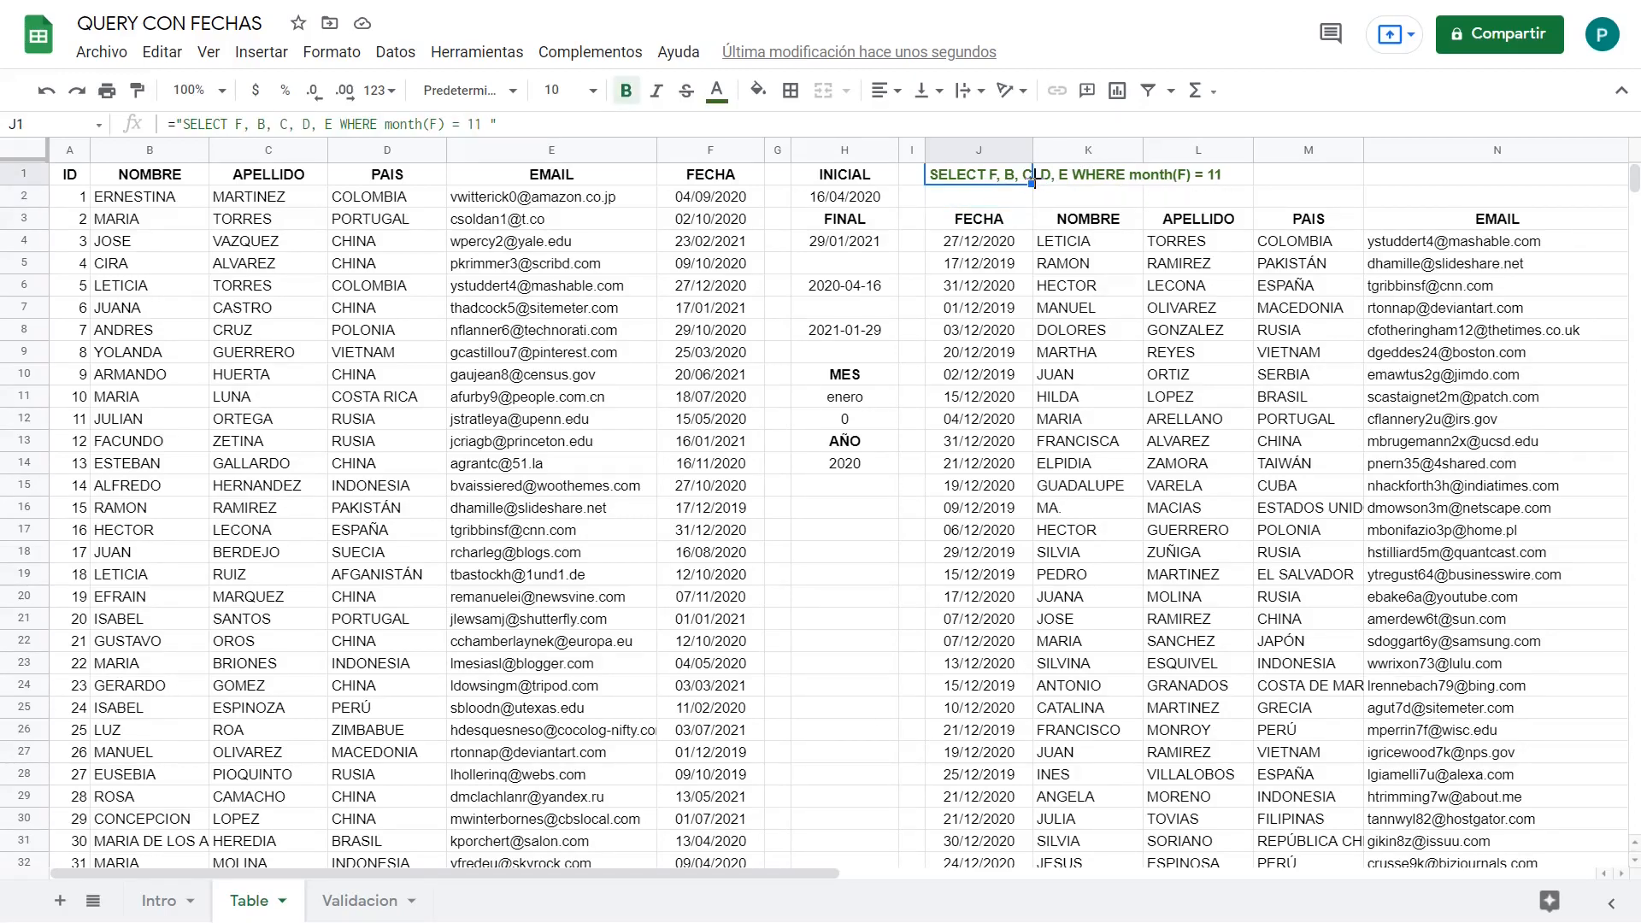
Step: Add a dropdown data validation to the MES cell H11, using the list range Validacion!A2:A13
click(887, 402)
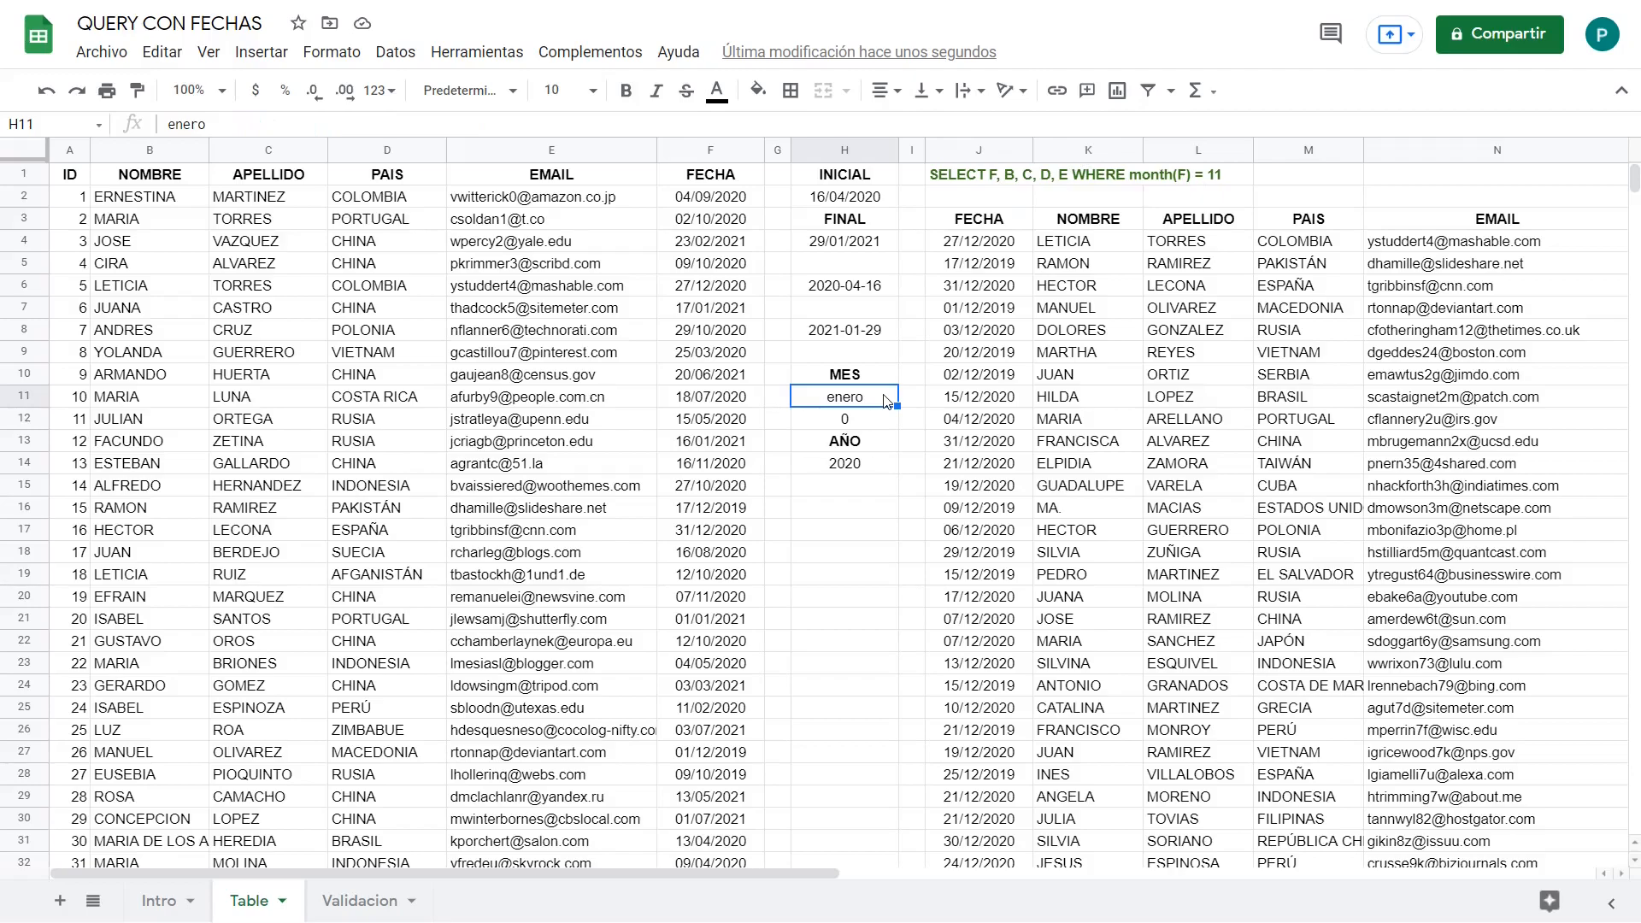
click(395, 53)
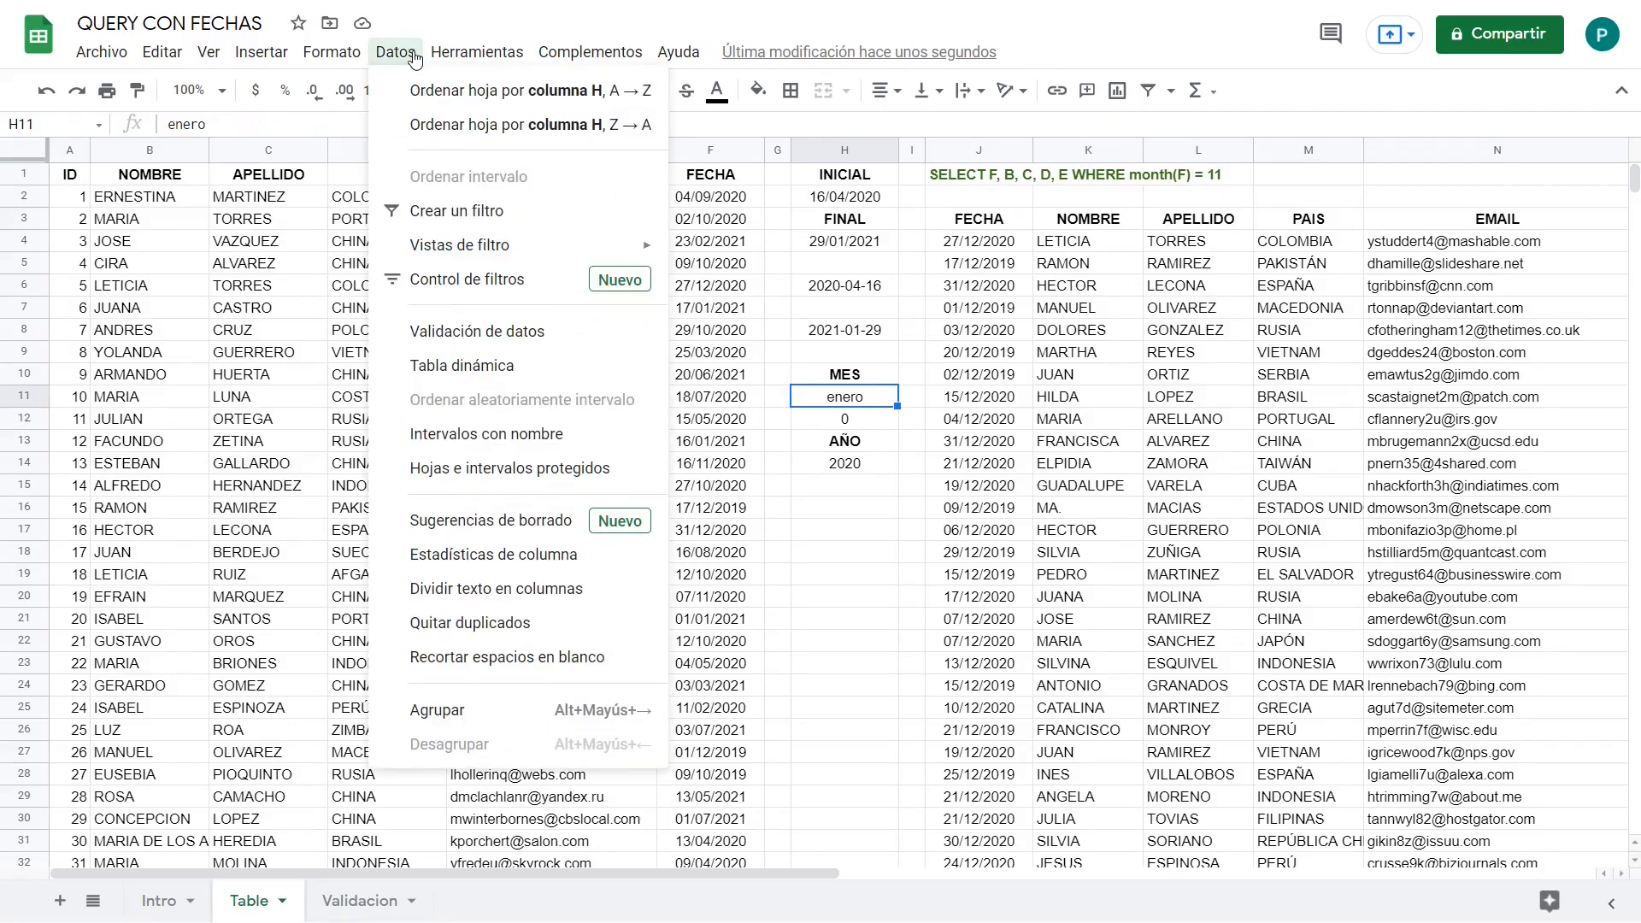
click(551, 334)
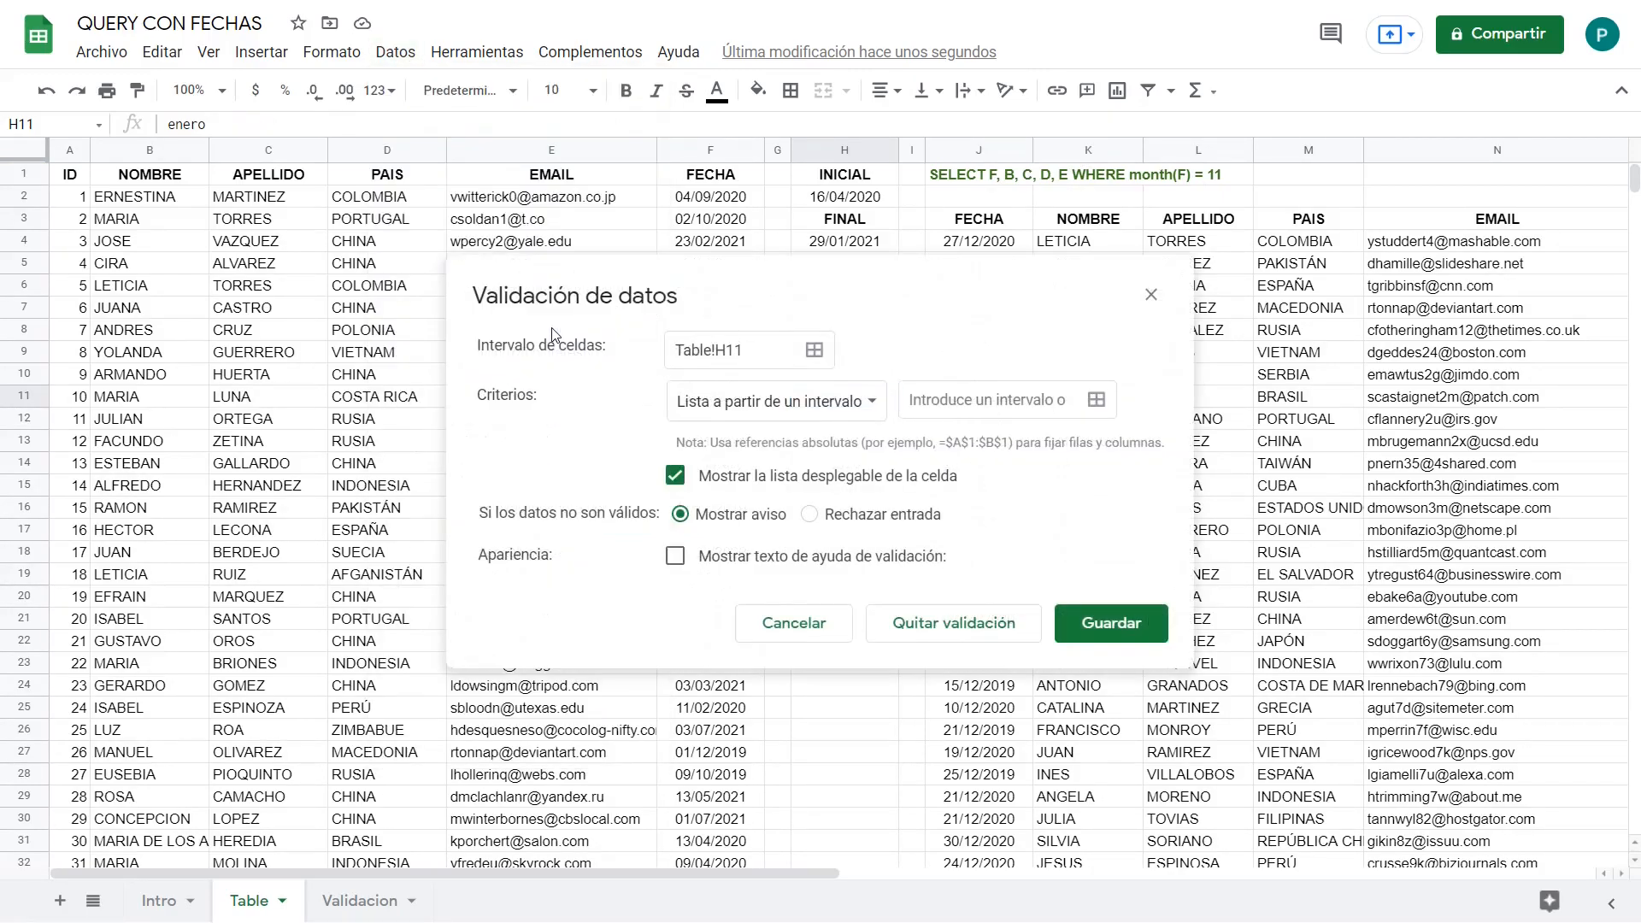
click(1097, 401)
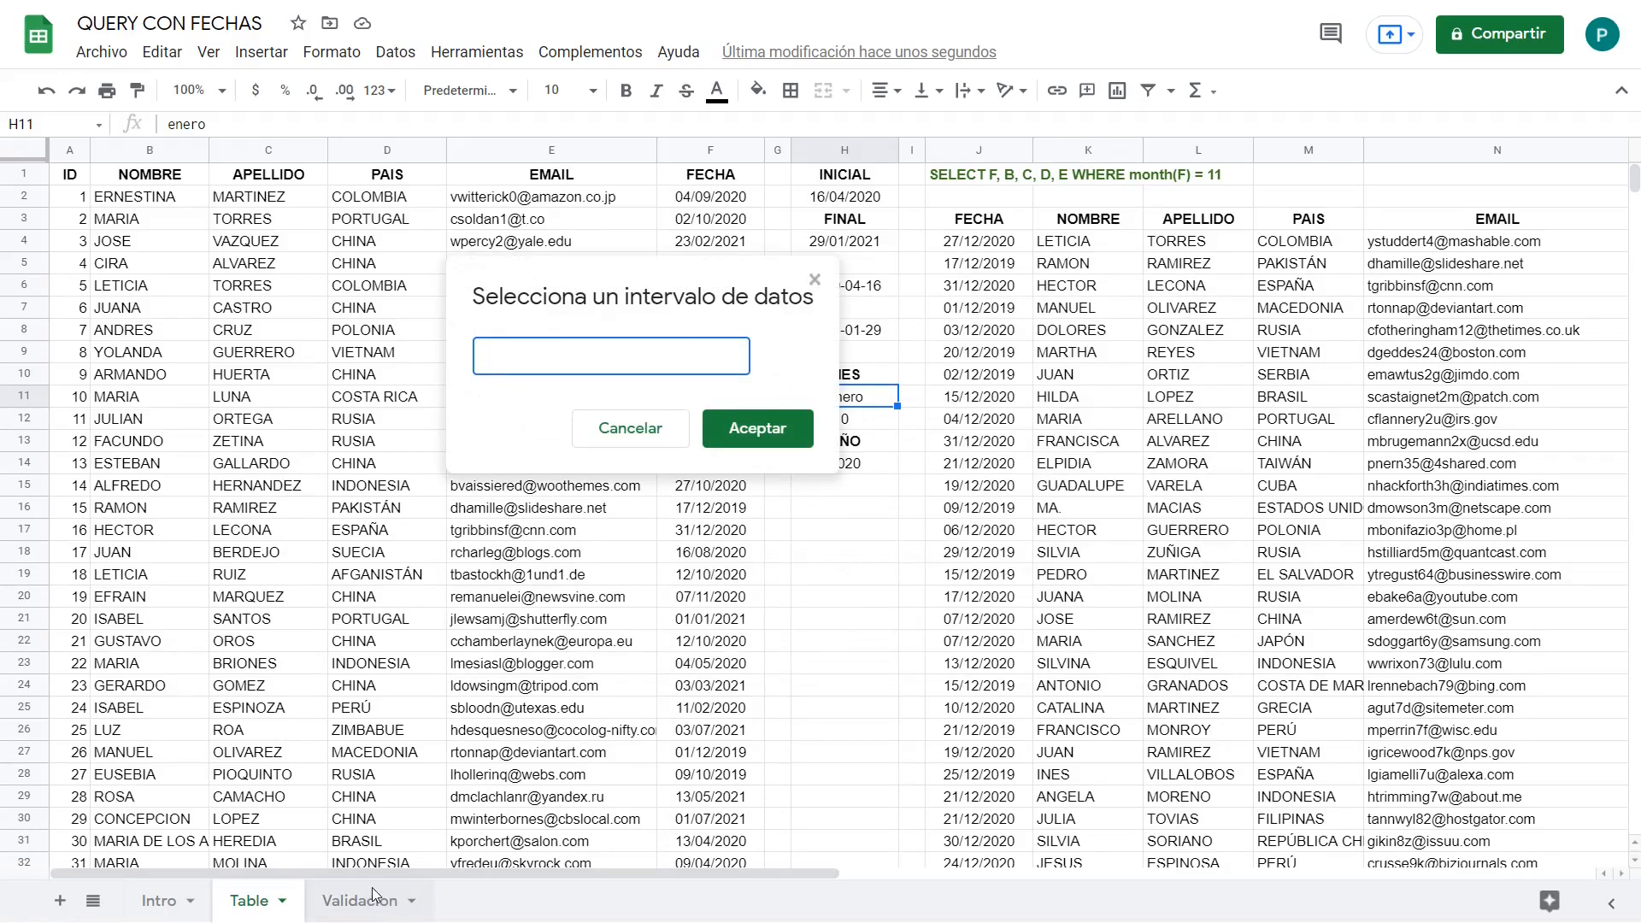
click(361, 901)
drag(139, 204, 129, 440)
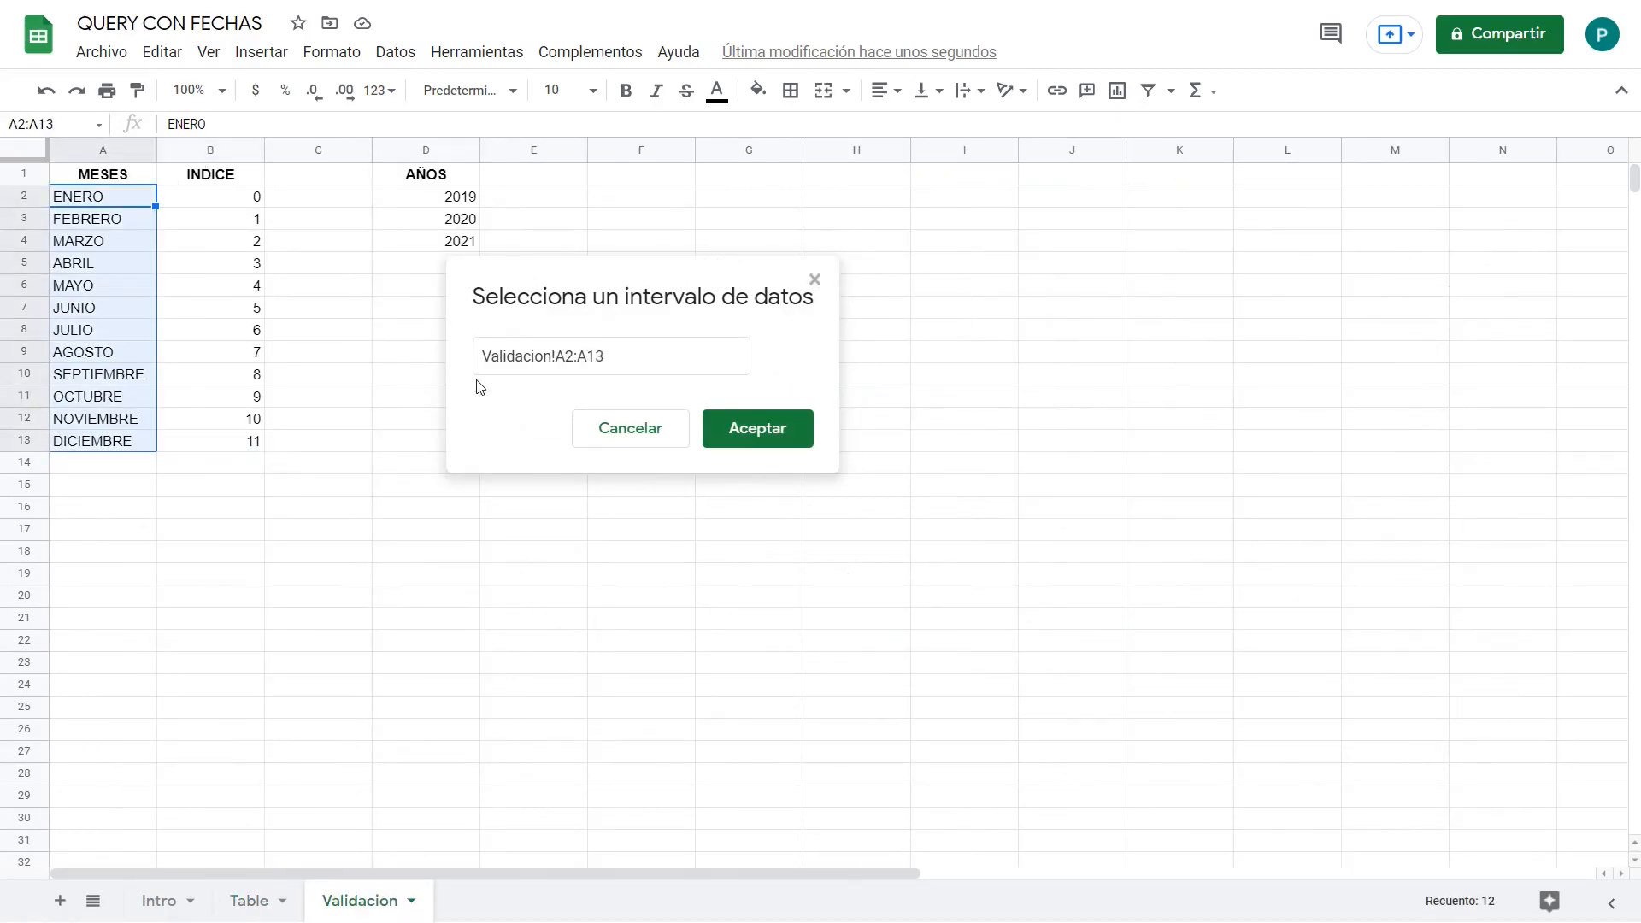
click(791, 444)
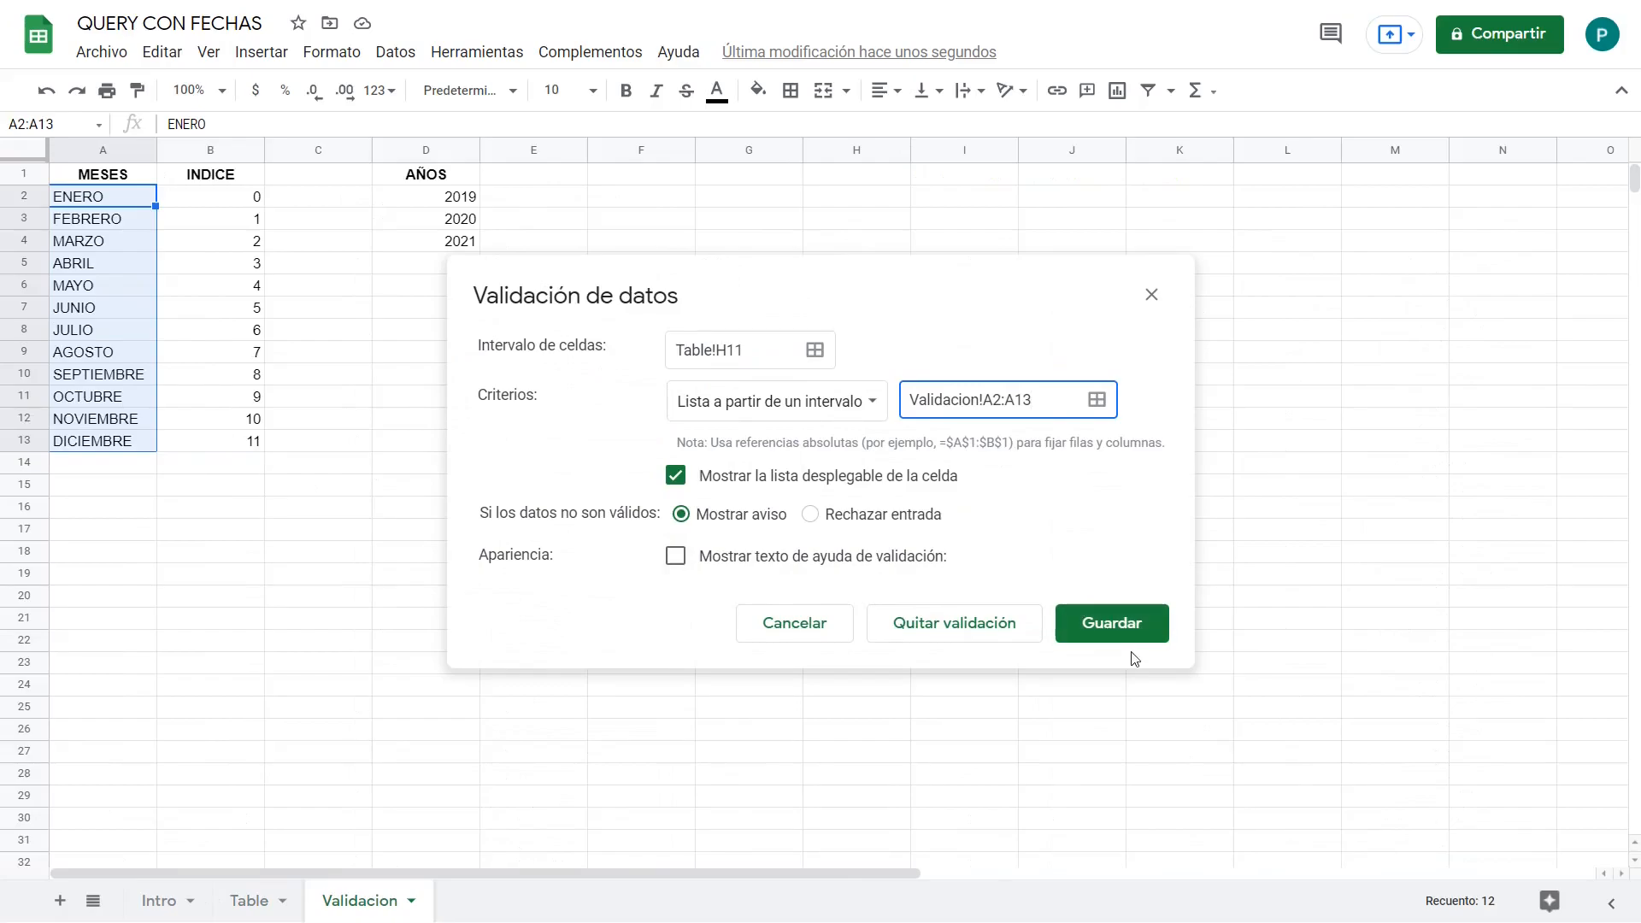
click(1135, 630)
click(274, 901)
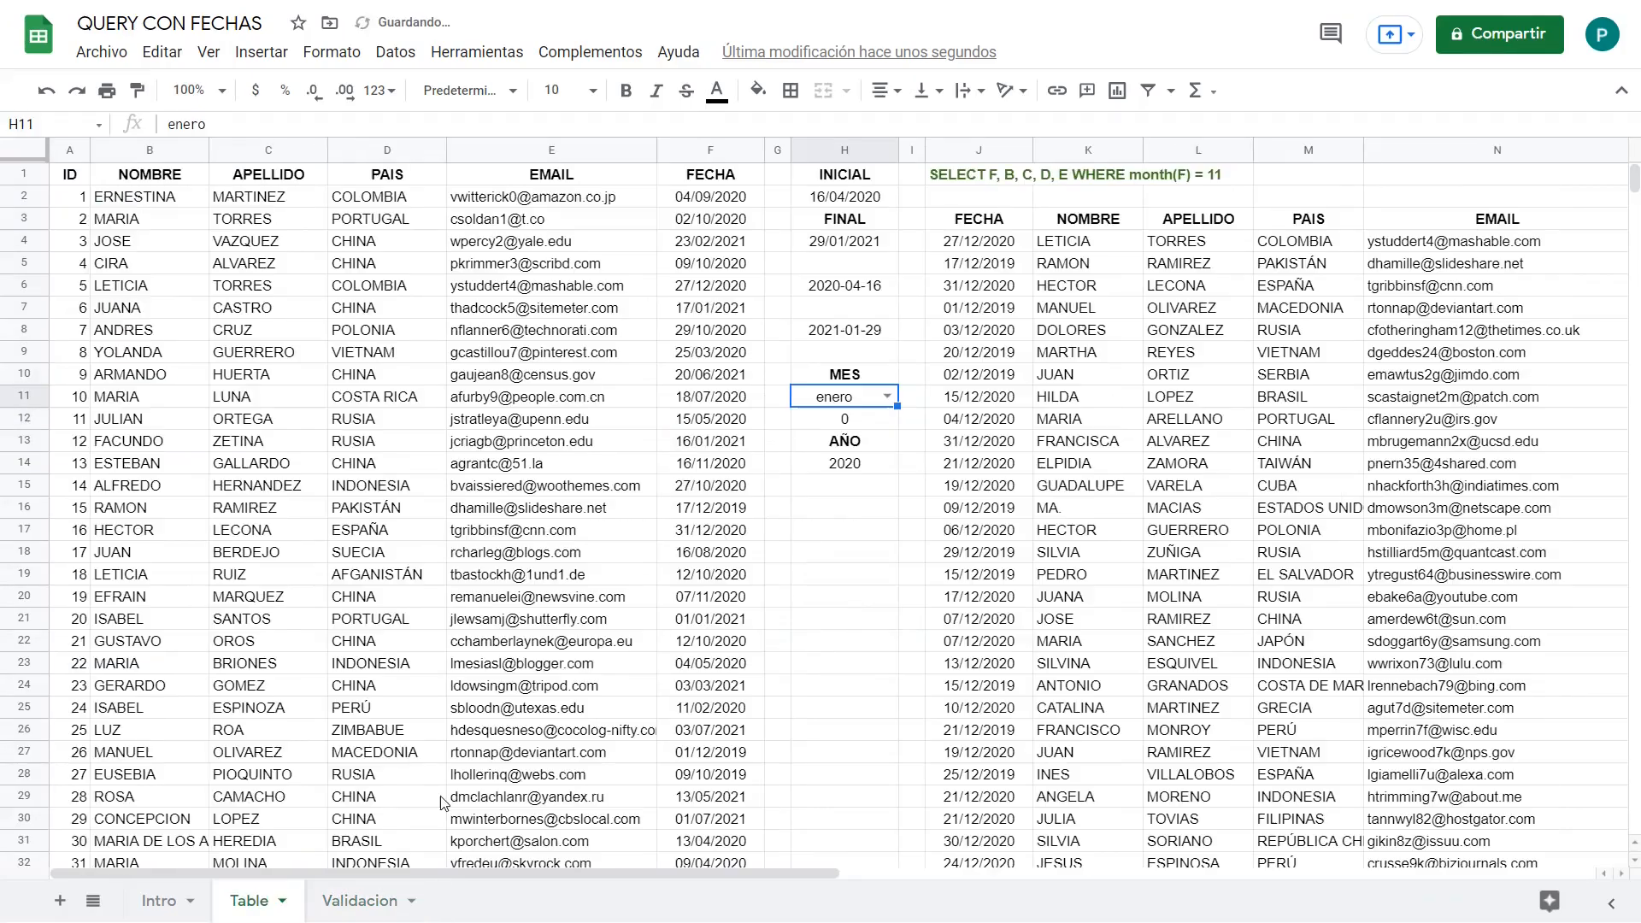
Step: Choose FEBRERO as the MES in H11 and compare the index in H12 with J1's month condition
click(889, 398)
click(865, 449)
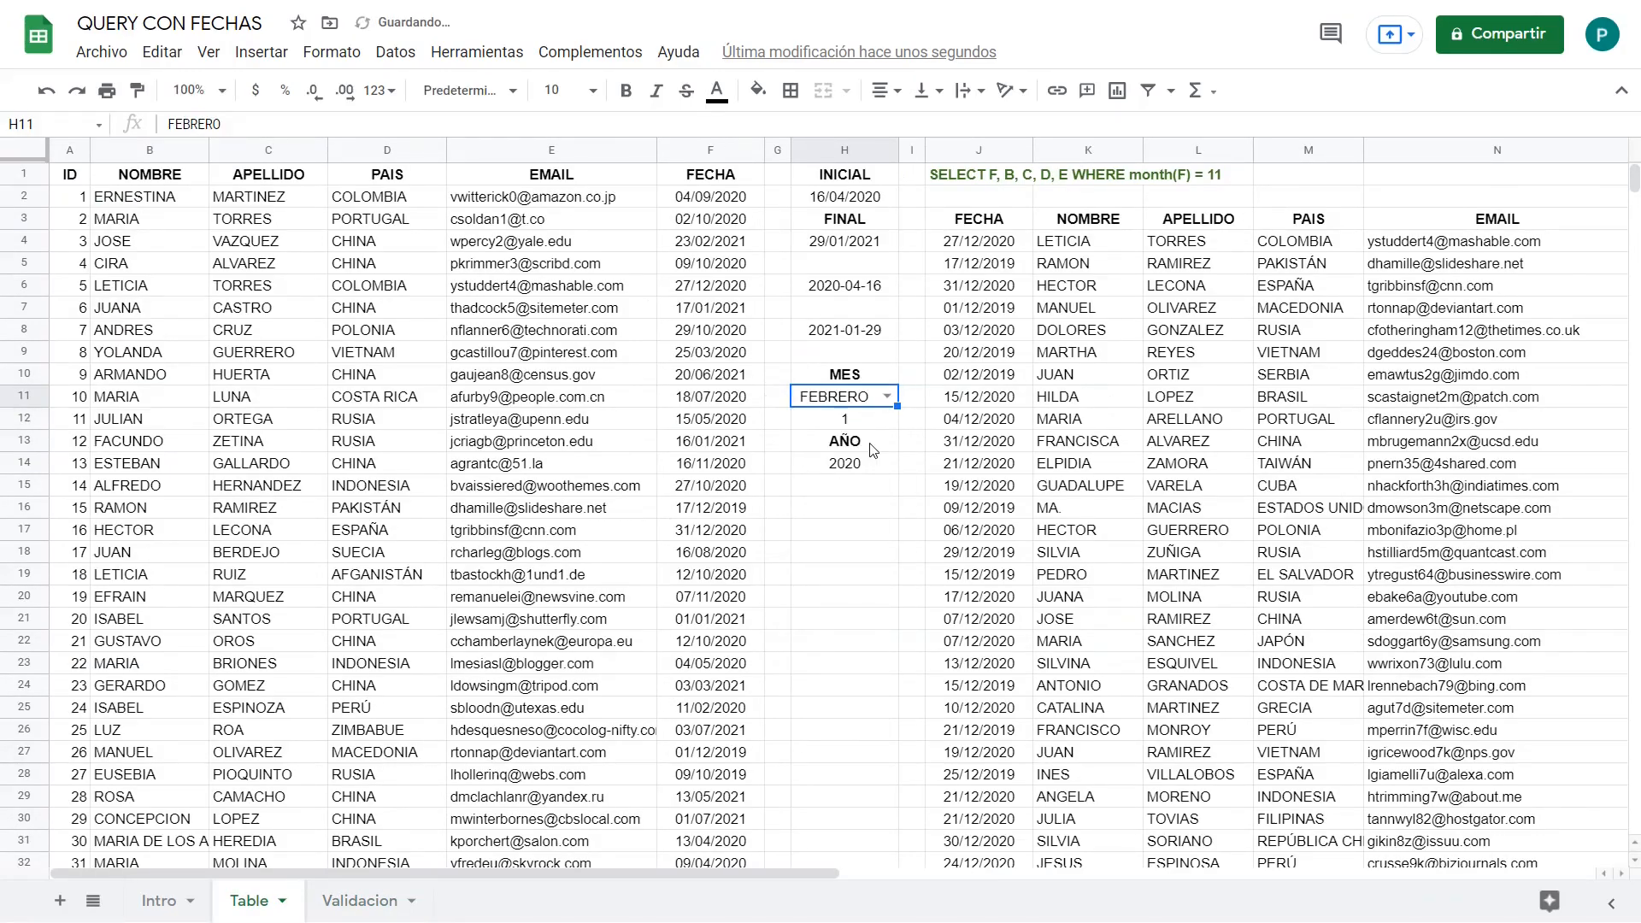
click(873, 425)
click(980, 178)
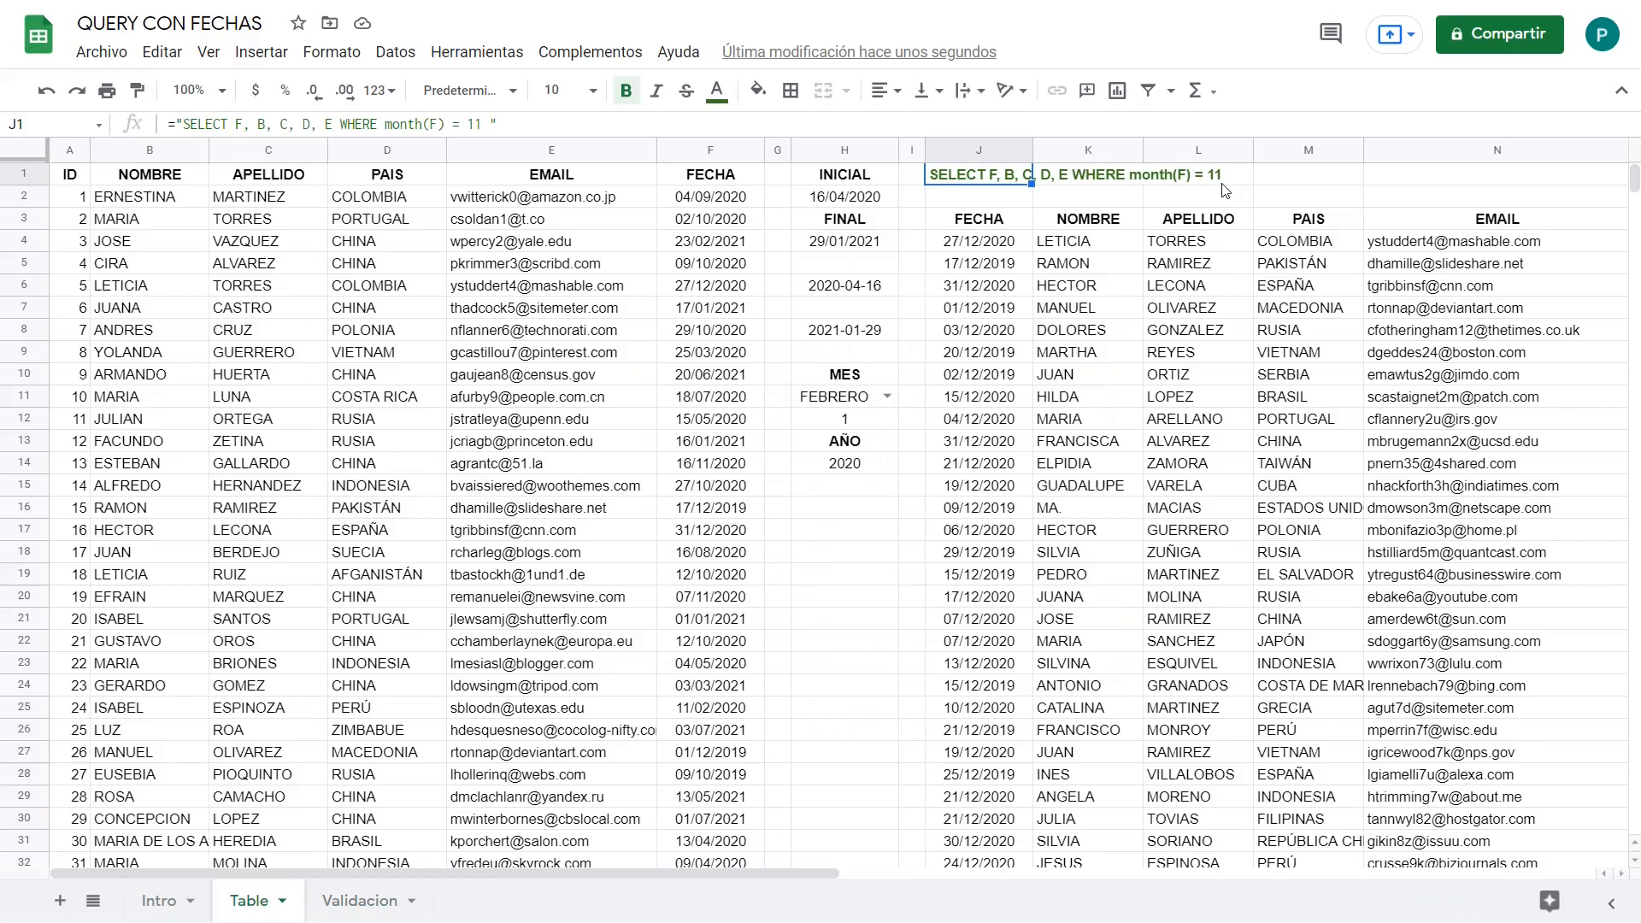
click(870, 403)
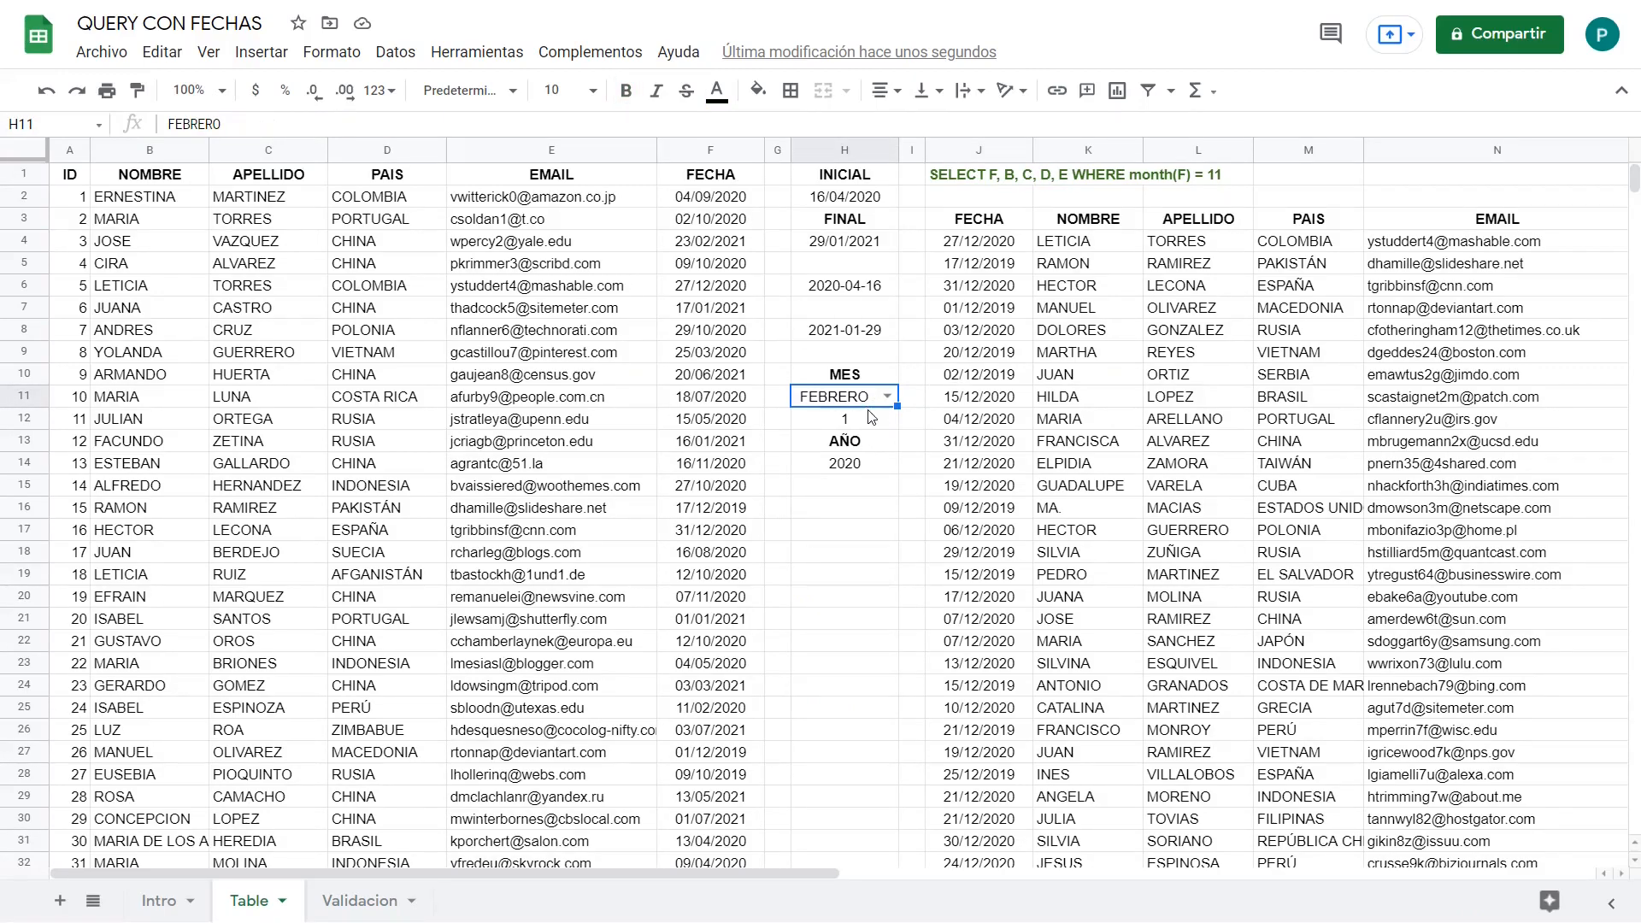
Step: Examine H12's BUSCARV formula, its search range and column index, against the INDICE values on the Validacion sheet
click(872, 423)
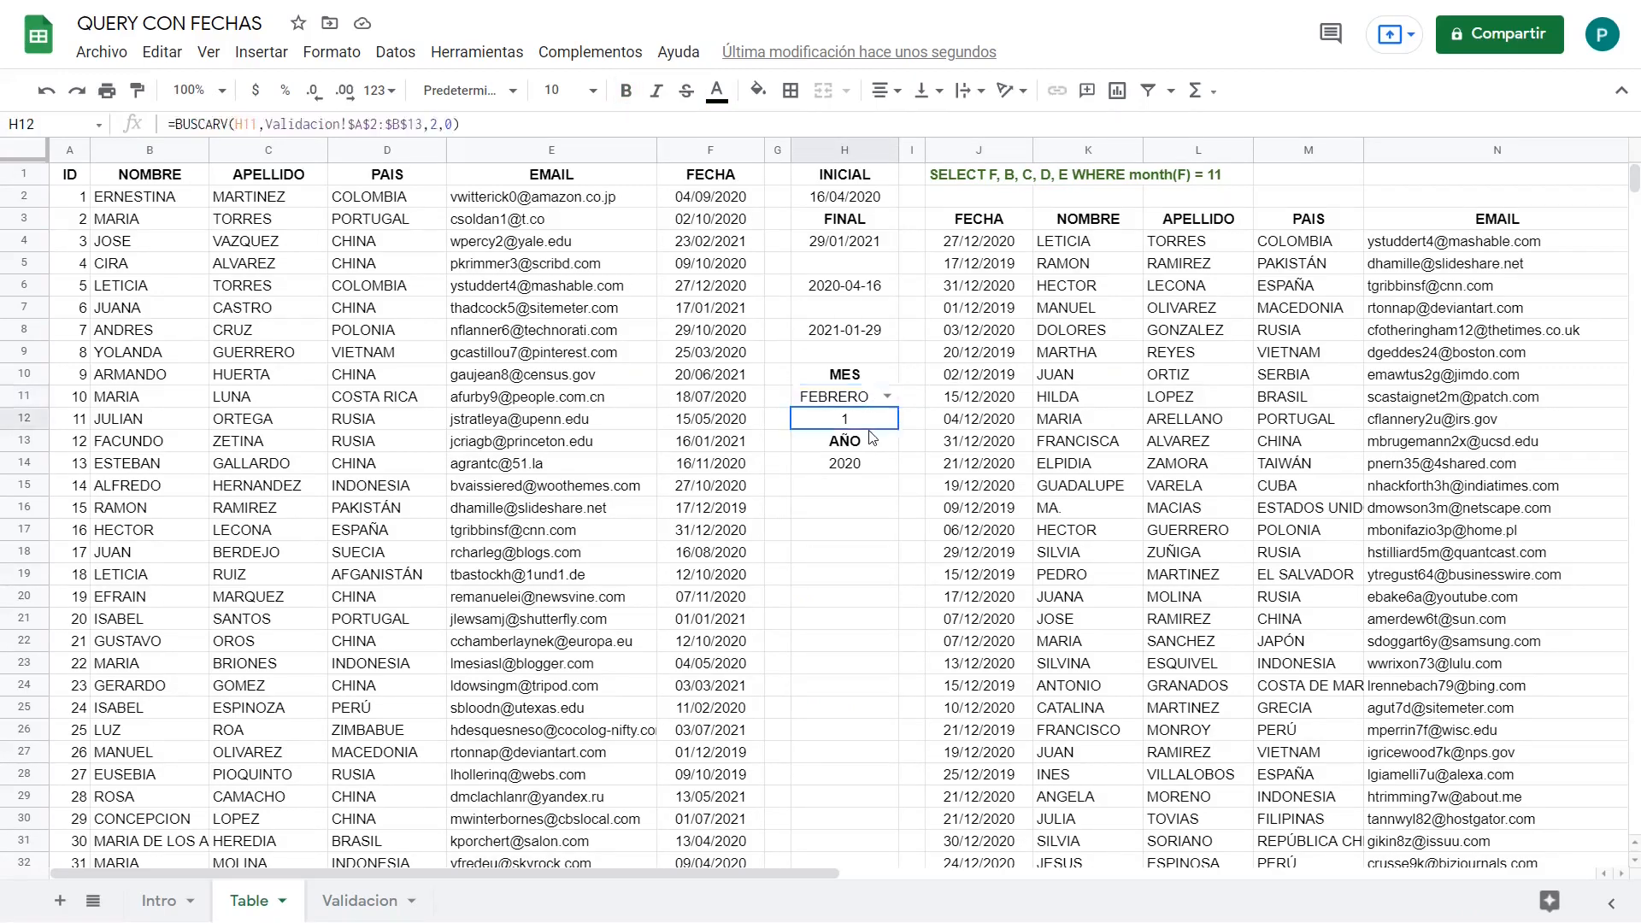
click(360, 900)
drag(228, 198, 225, 441)
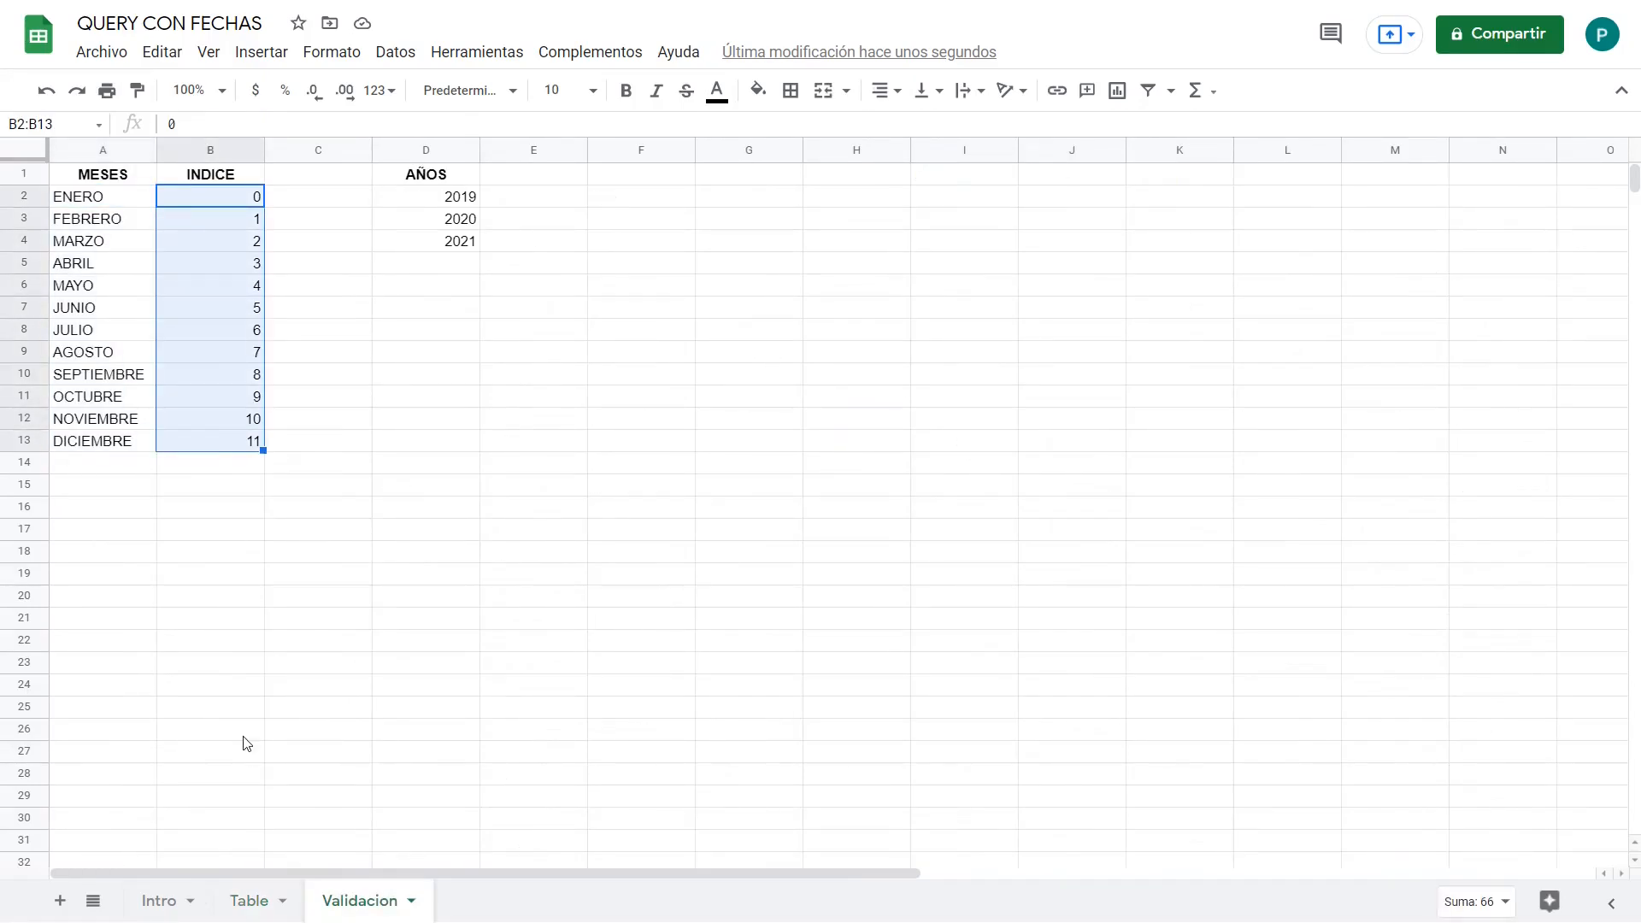
click(254, 901)
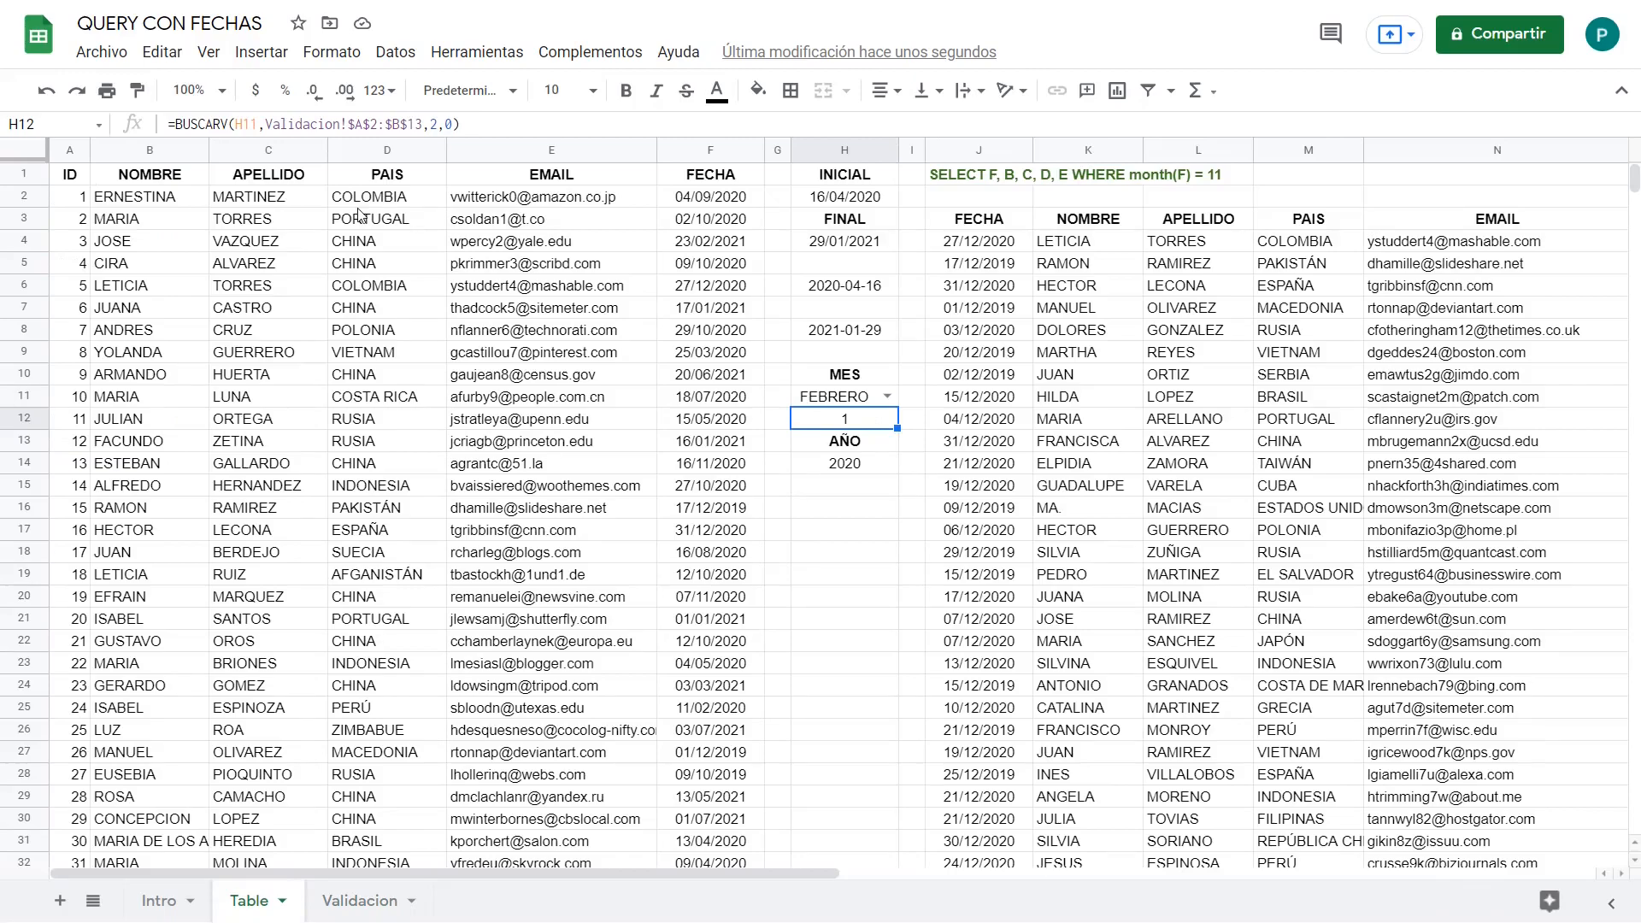
drag(176, 120, 479, 127)
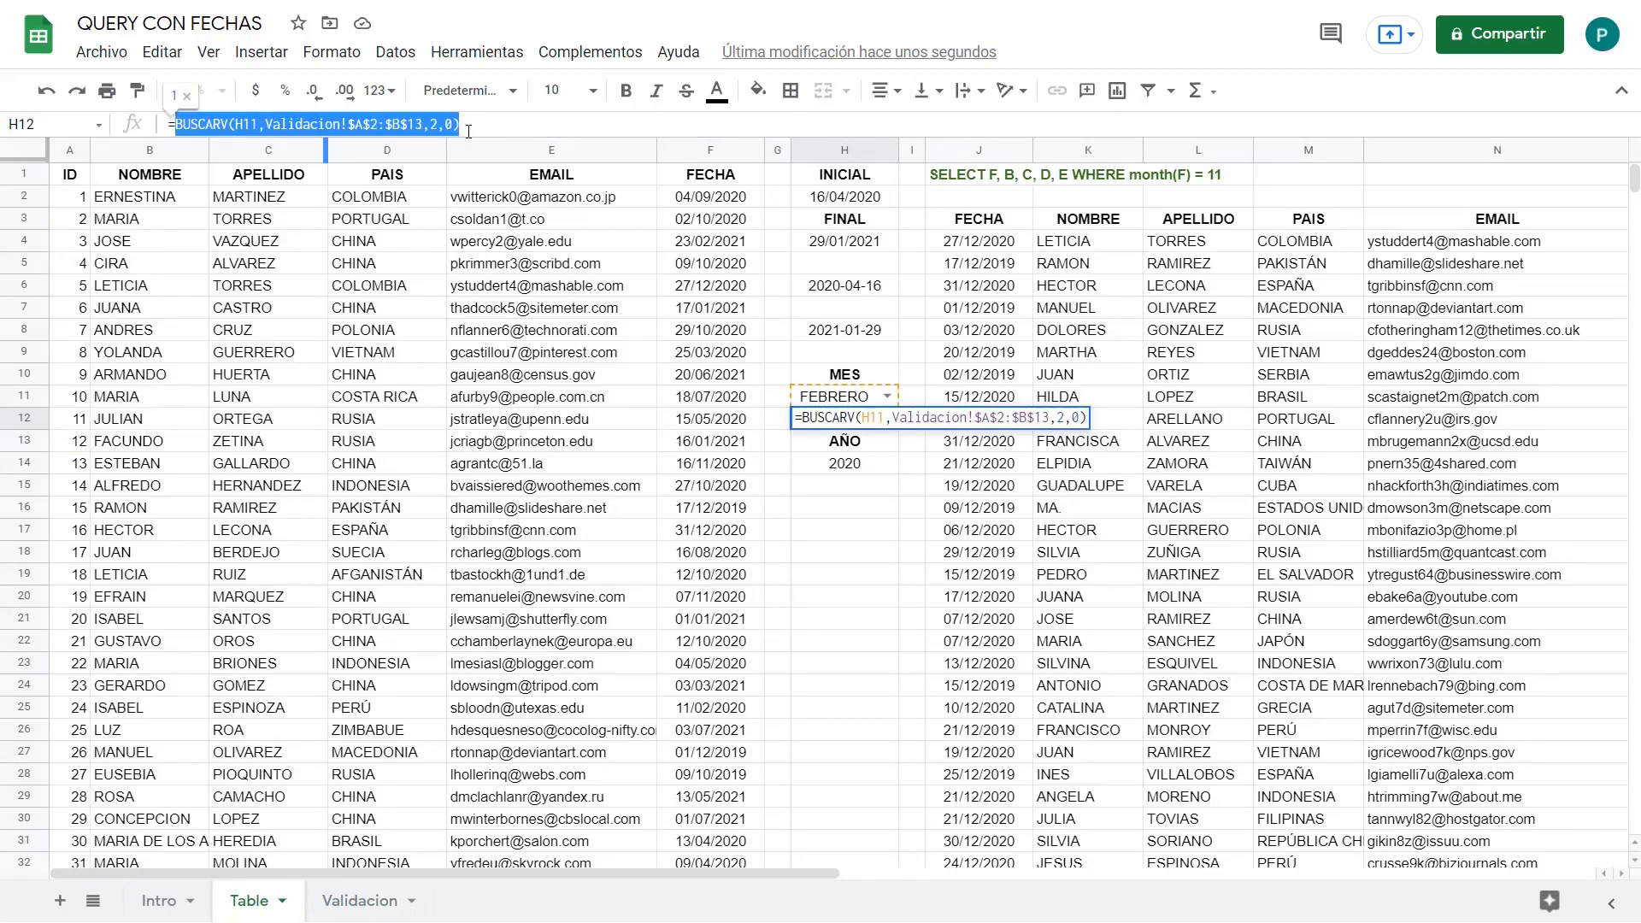
click(484, 128)
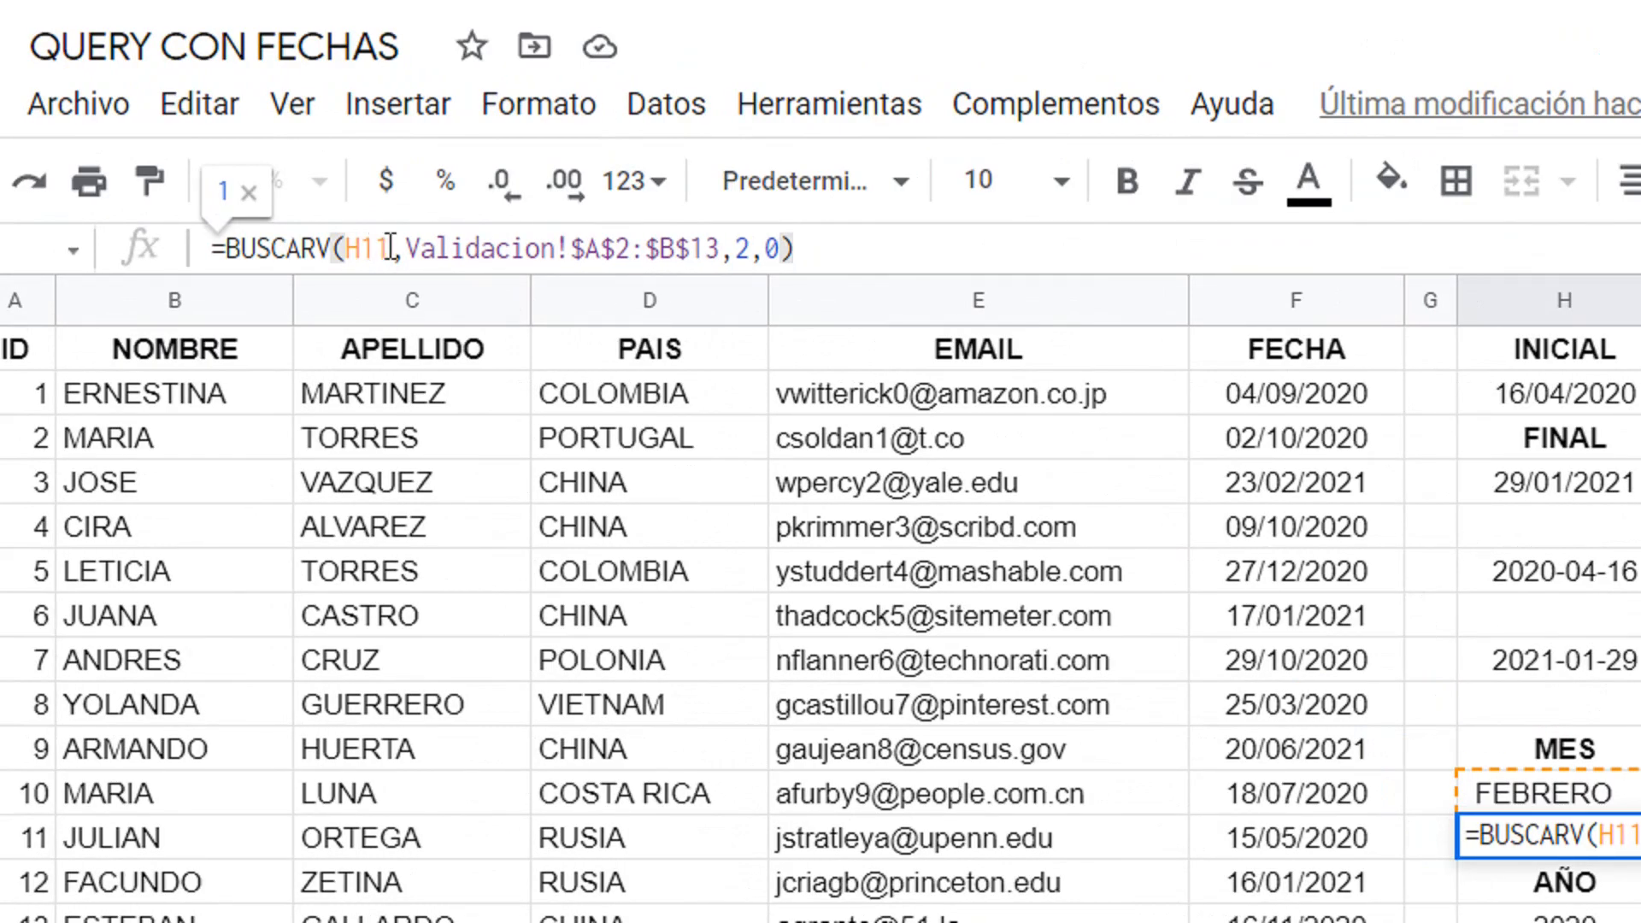
drag(406, 249, 725, 260)
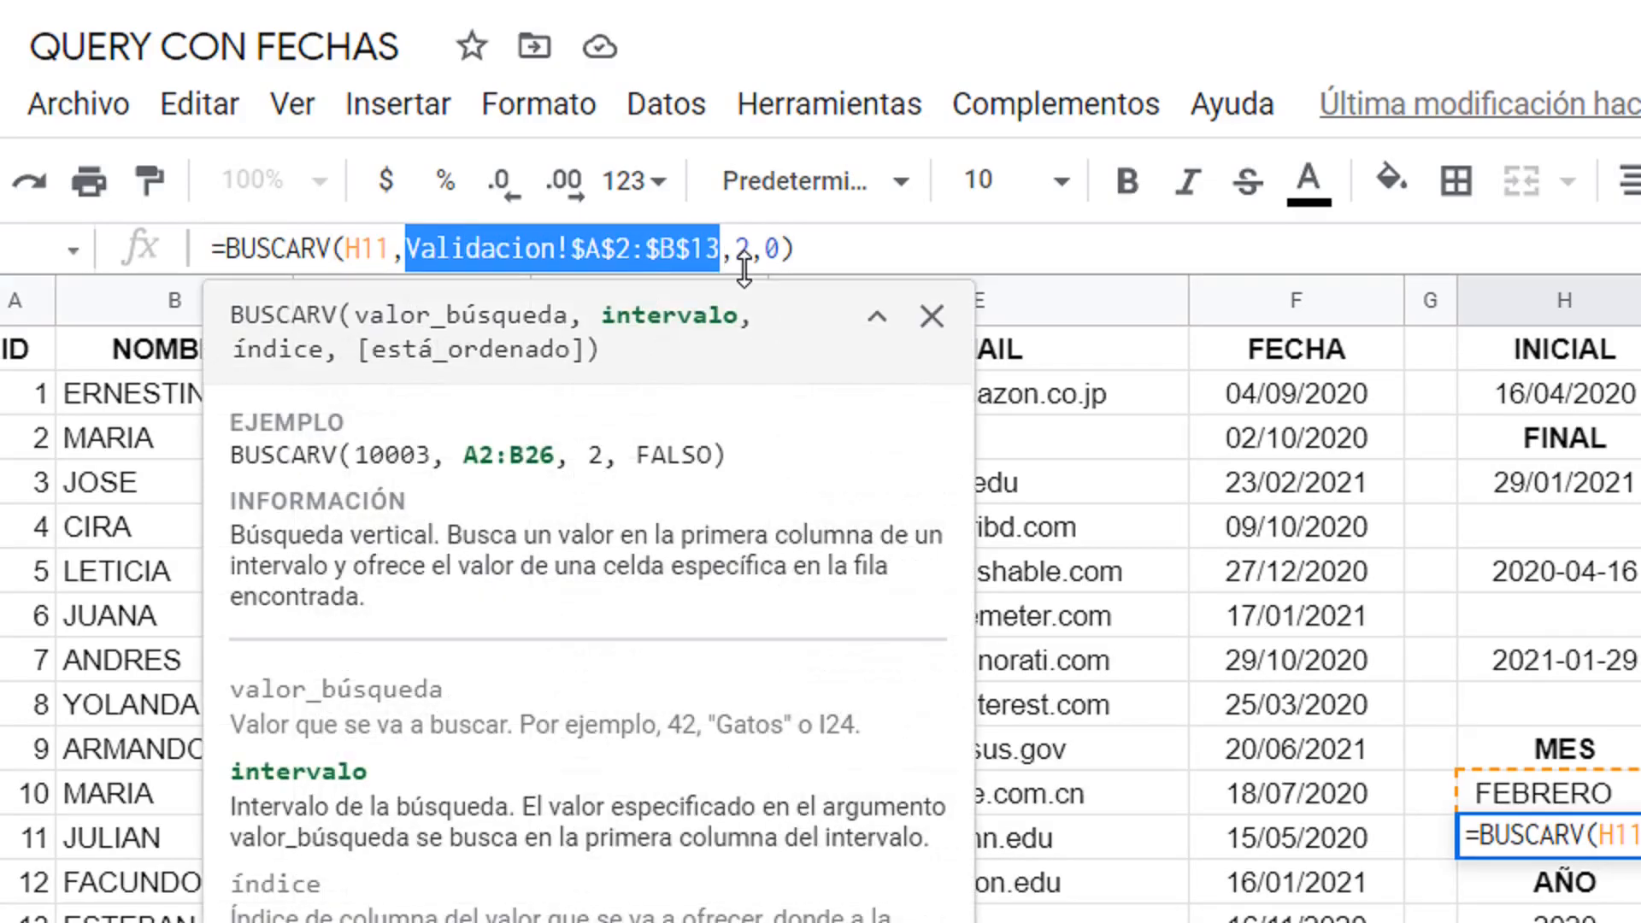
click(747, 247)
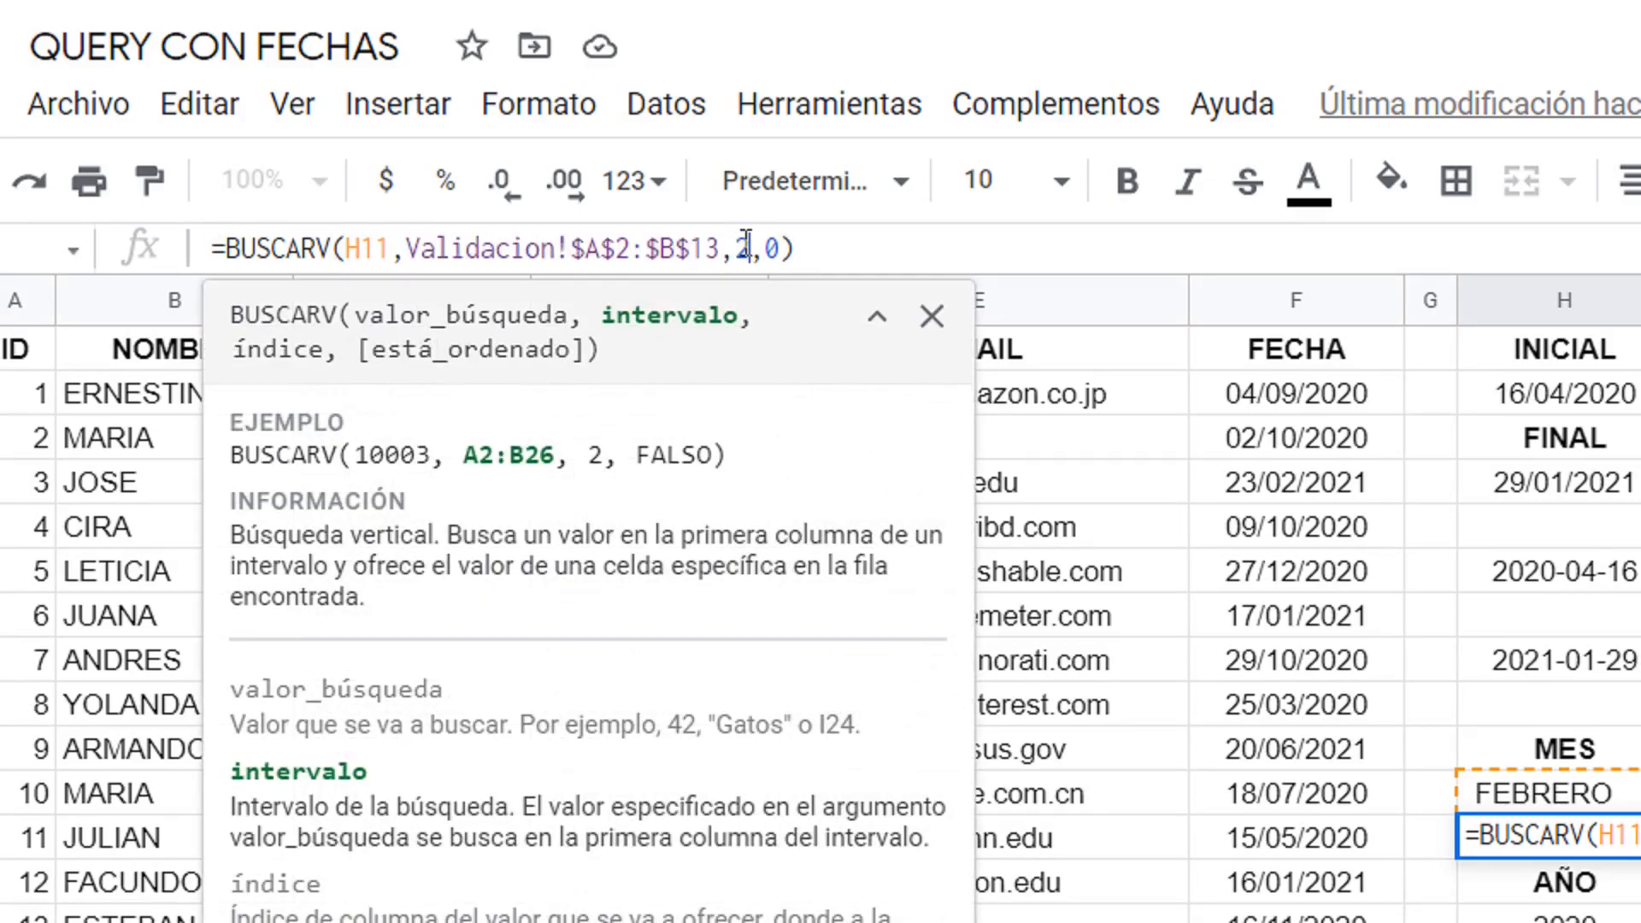
click(732, 248)
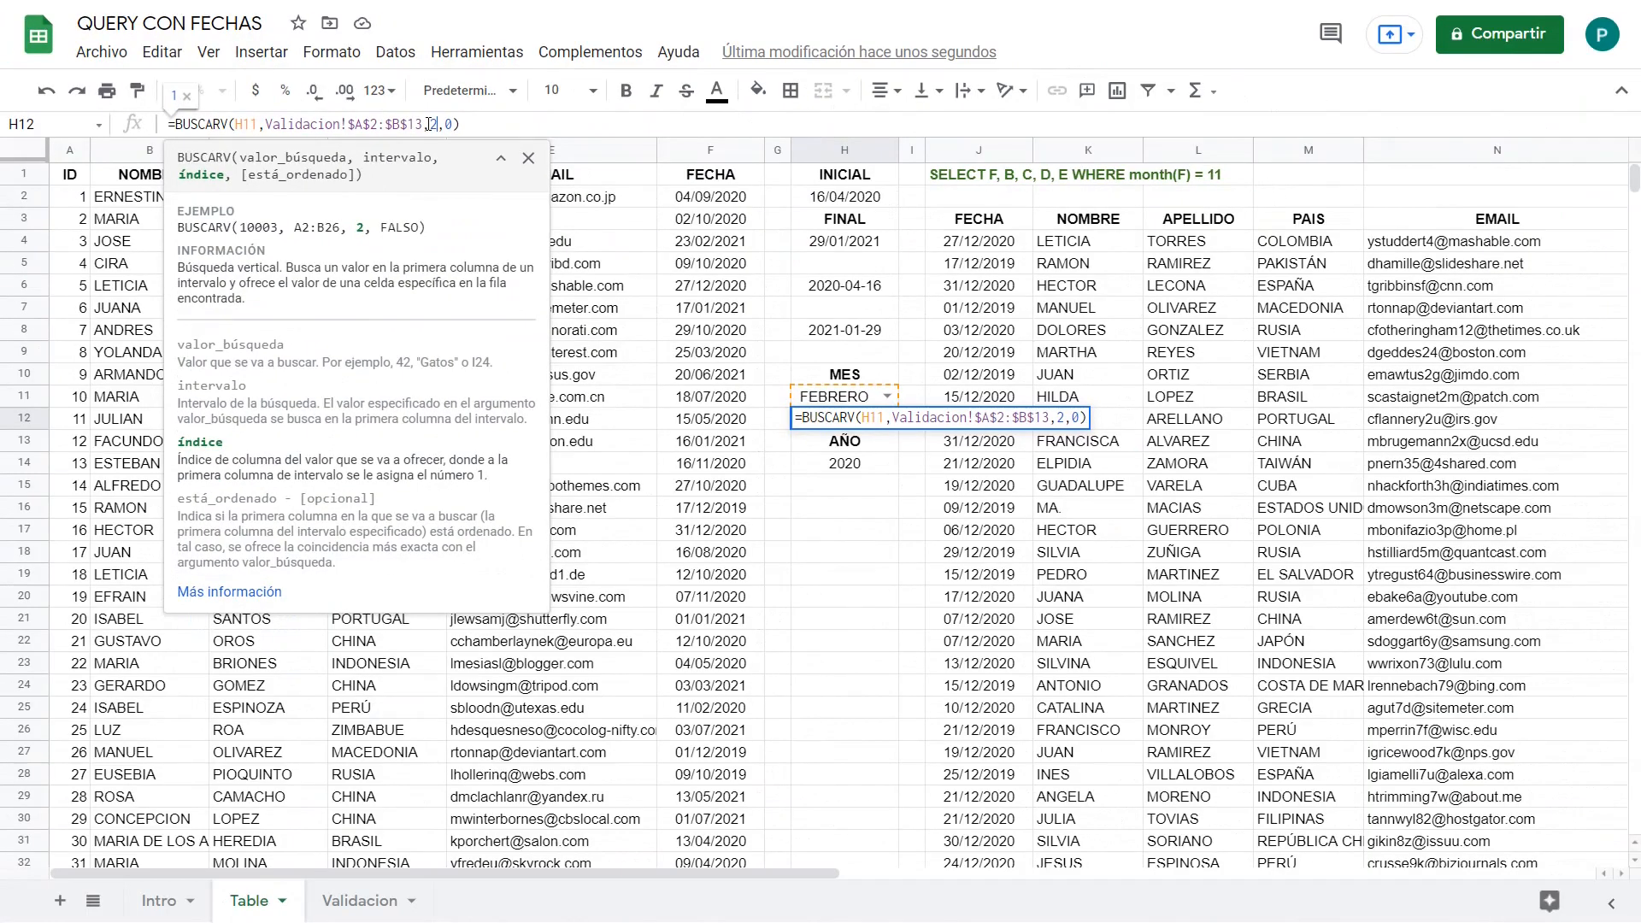
key(Return)
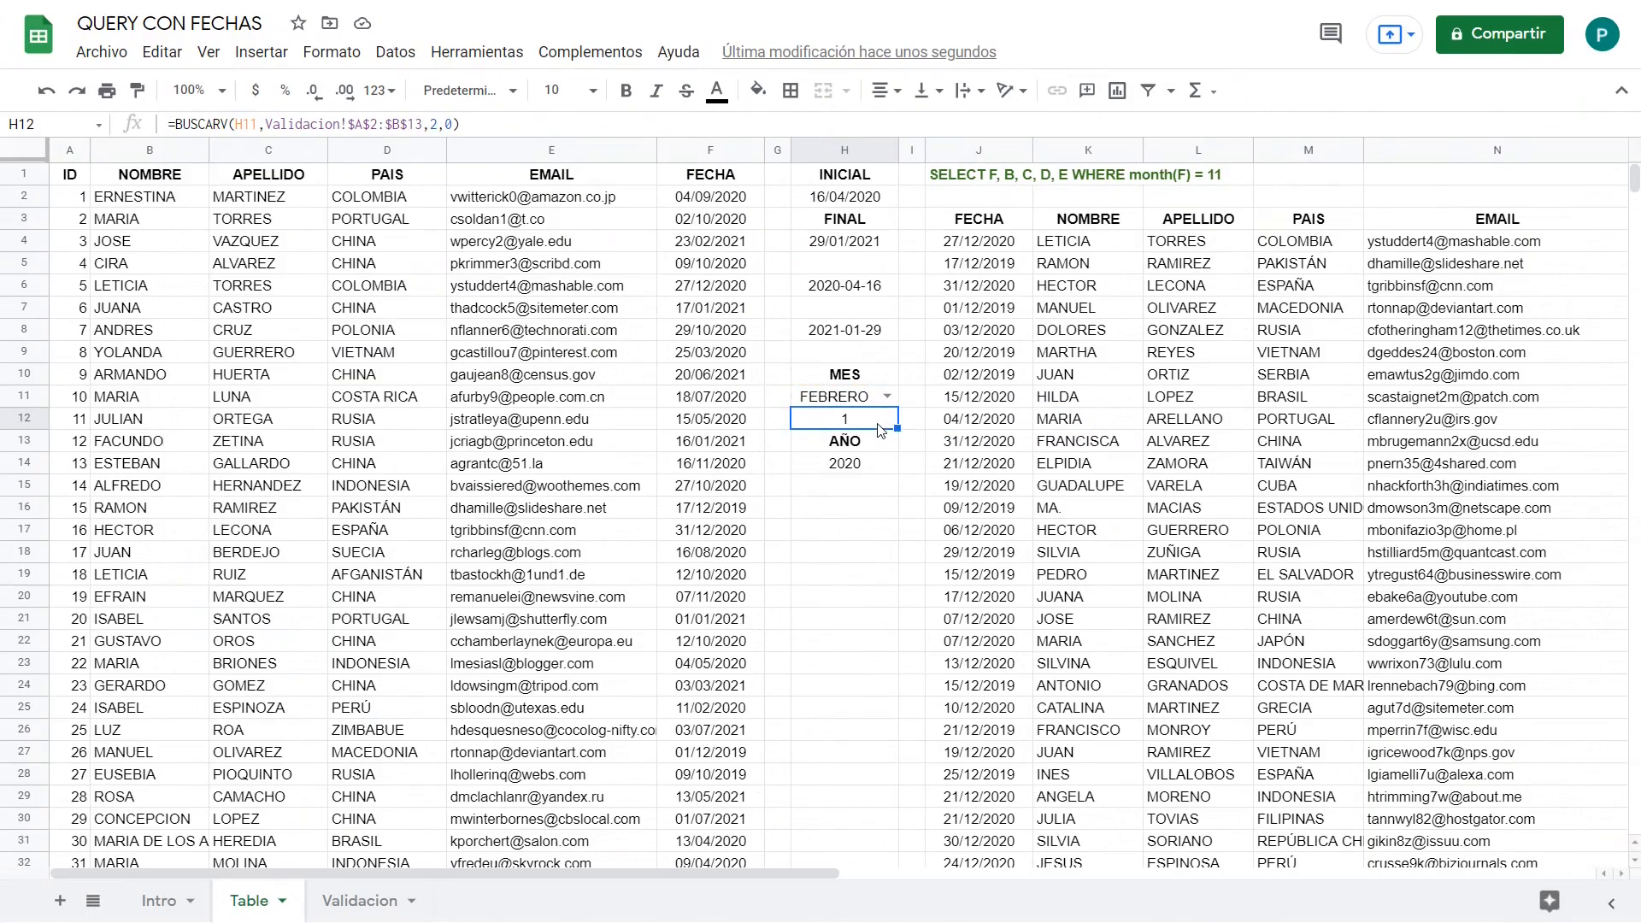
Step: Choose ABRIL as the MES in H11 and check the index in H12
click(887, 396)
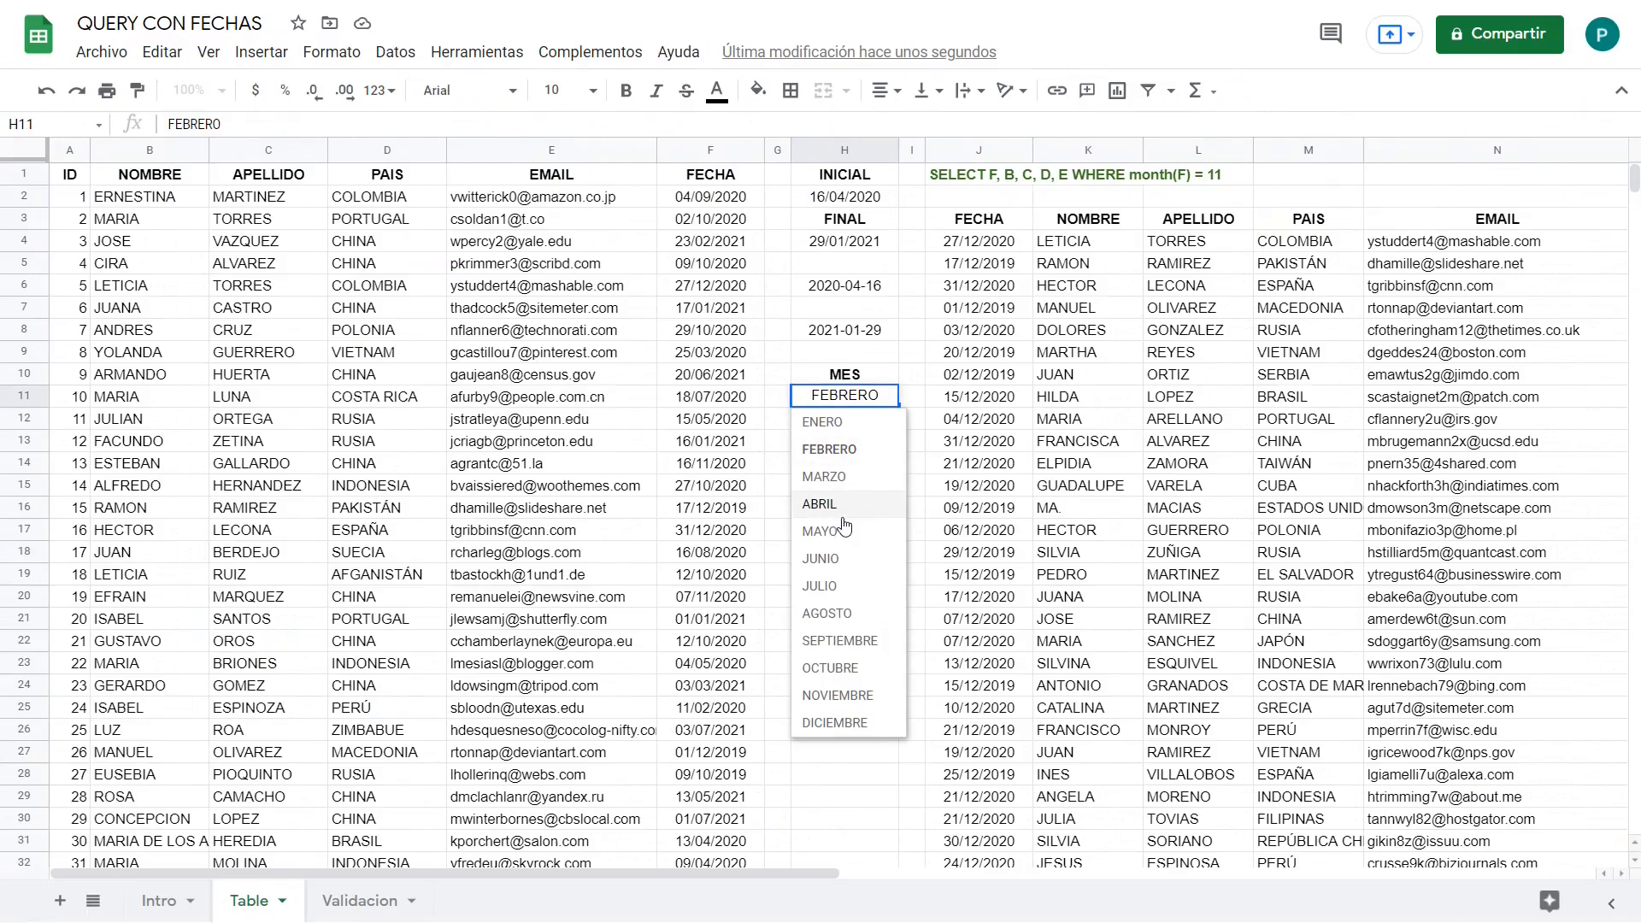
click(843, 517)
click(877, 423)
click(860, 403)
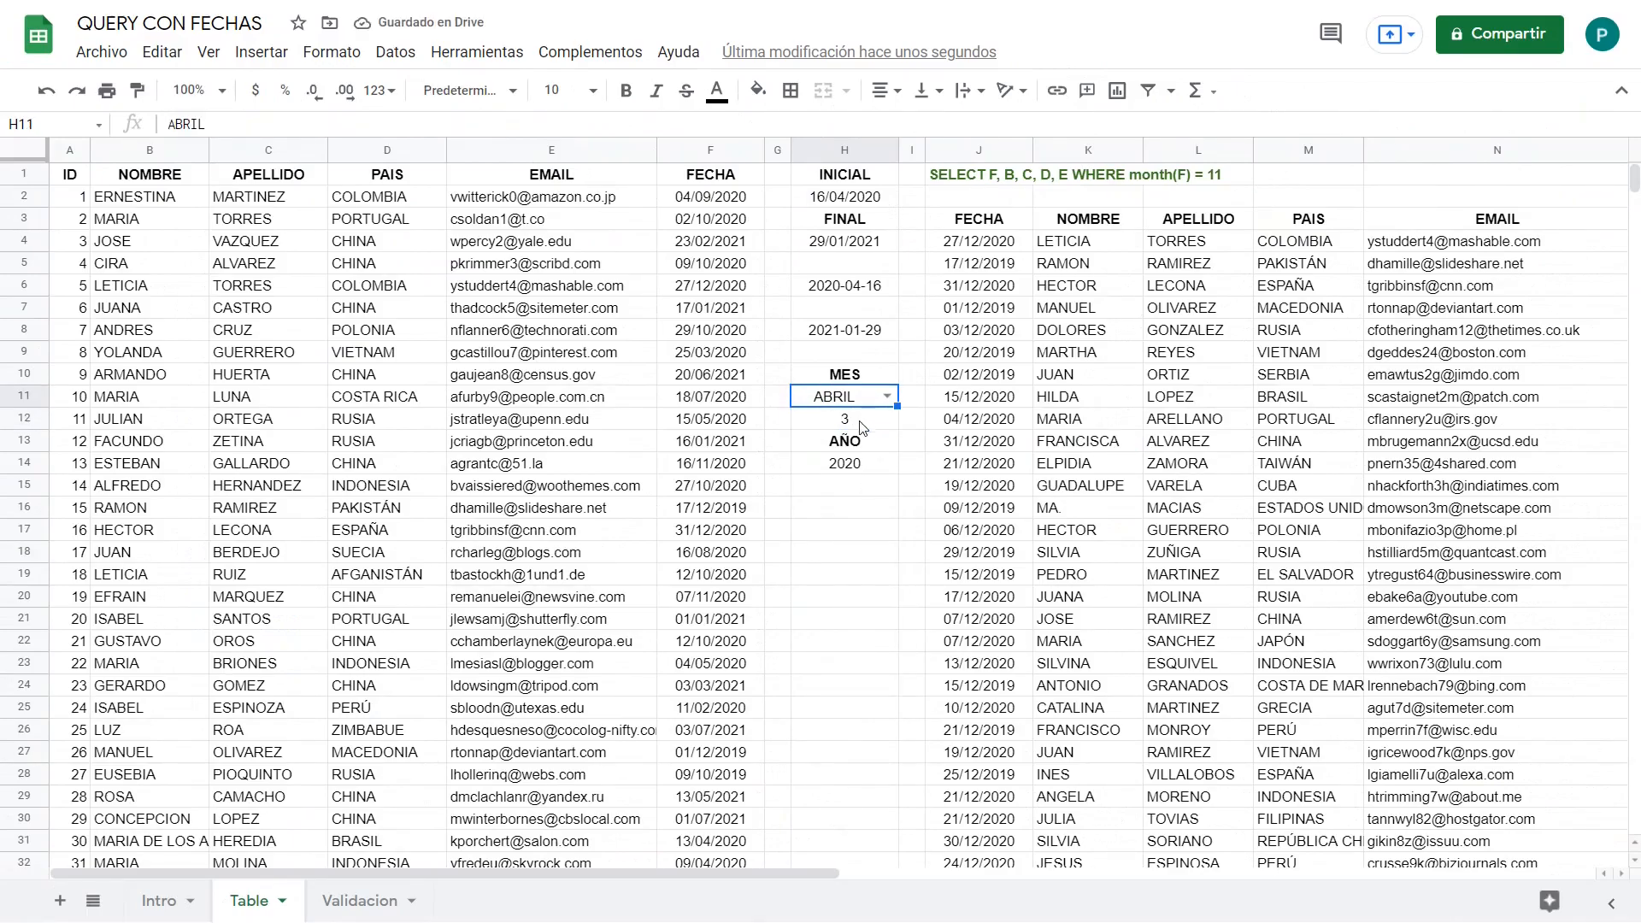
Step: Replace the fixed month number in J1's query with a concatenated reference to H12
click(959, 177)
double_click(475, 125)
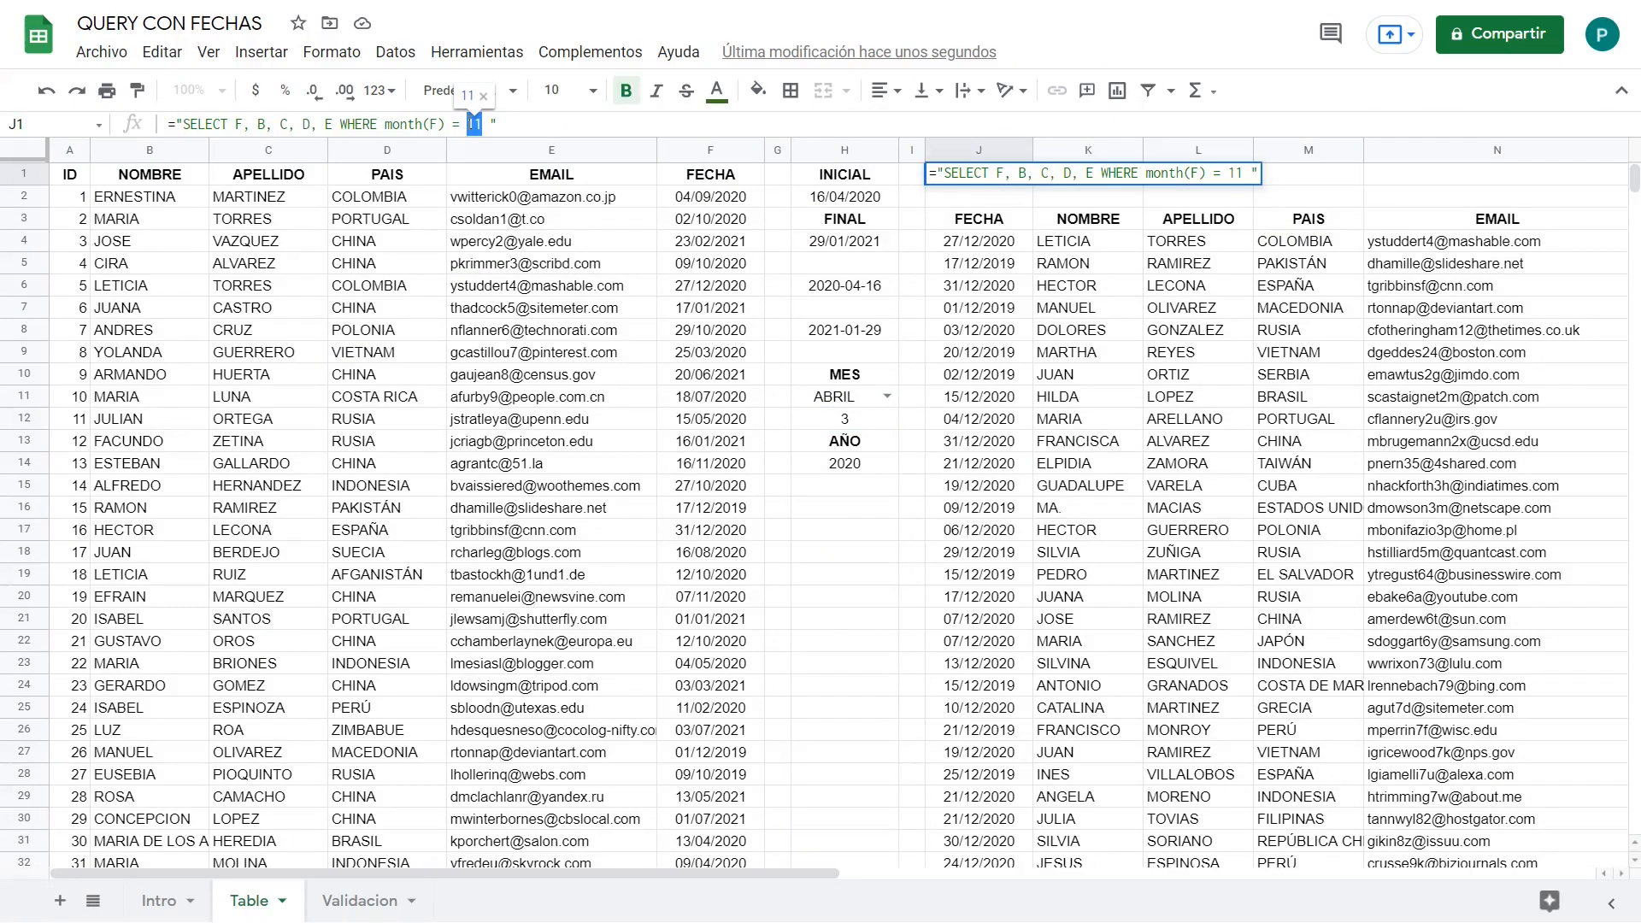
text("")
text(&  &)
key(Left)
key(Left)
key(Left)
click(891, 428)
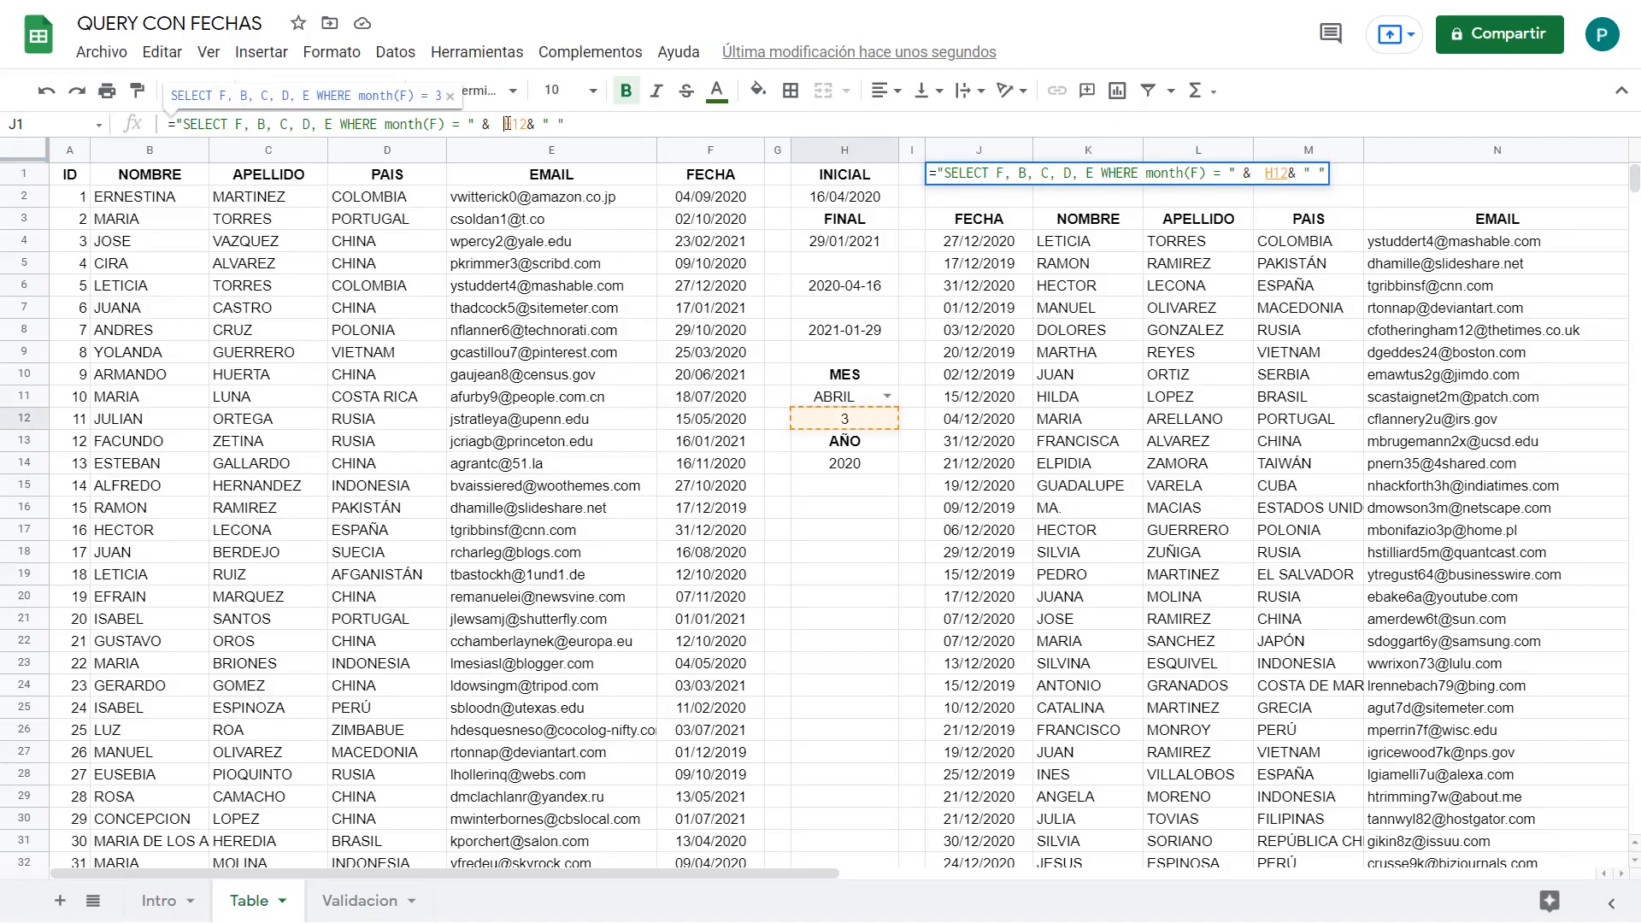
key(BackSpace)
key(Return)
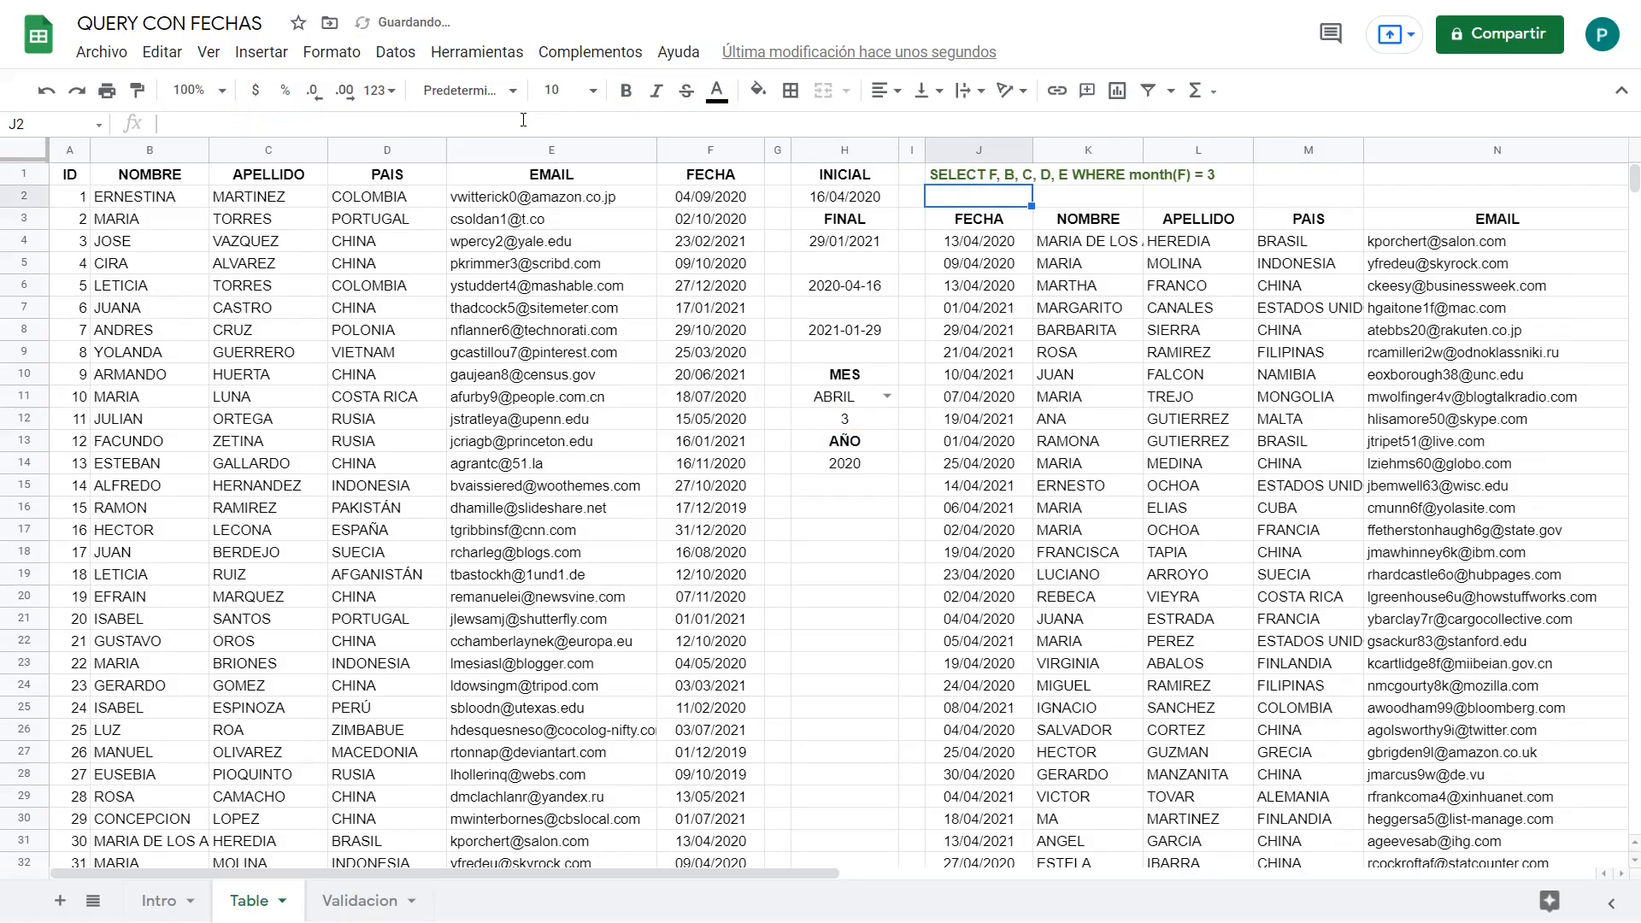
Step: Review the filtered FECHA values for ABRIL, for JULIO and finally with OCTUBRE set as the MES in H11
drag(1006, 251, 983, 641)
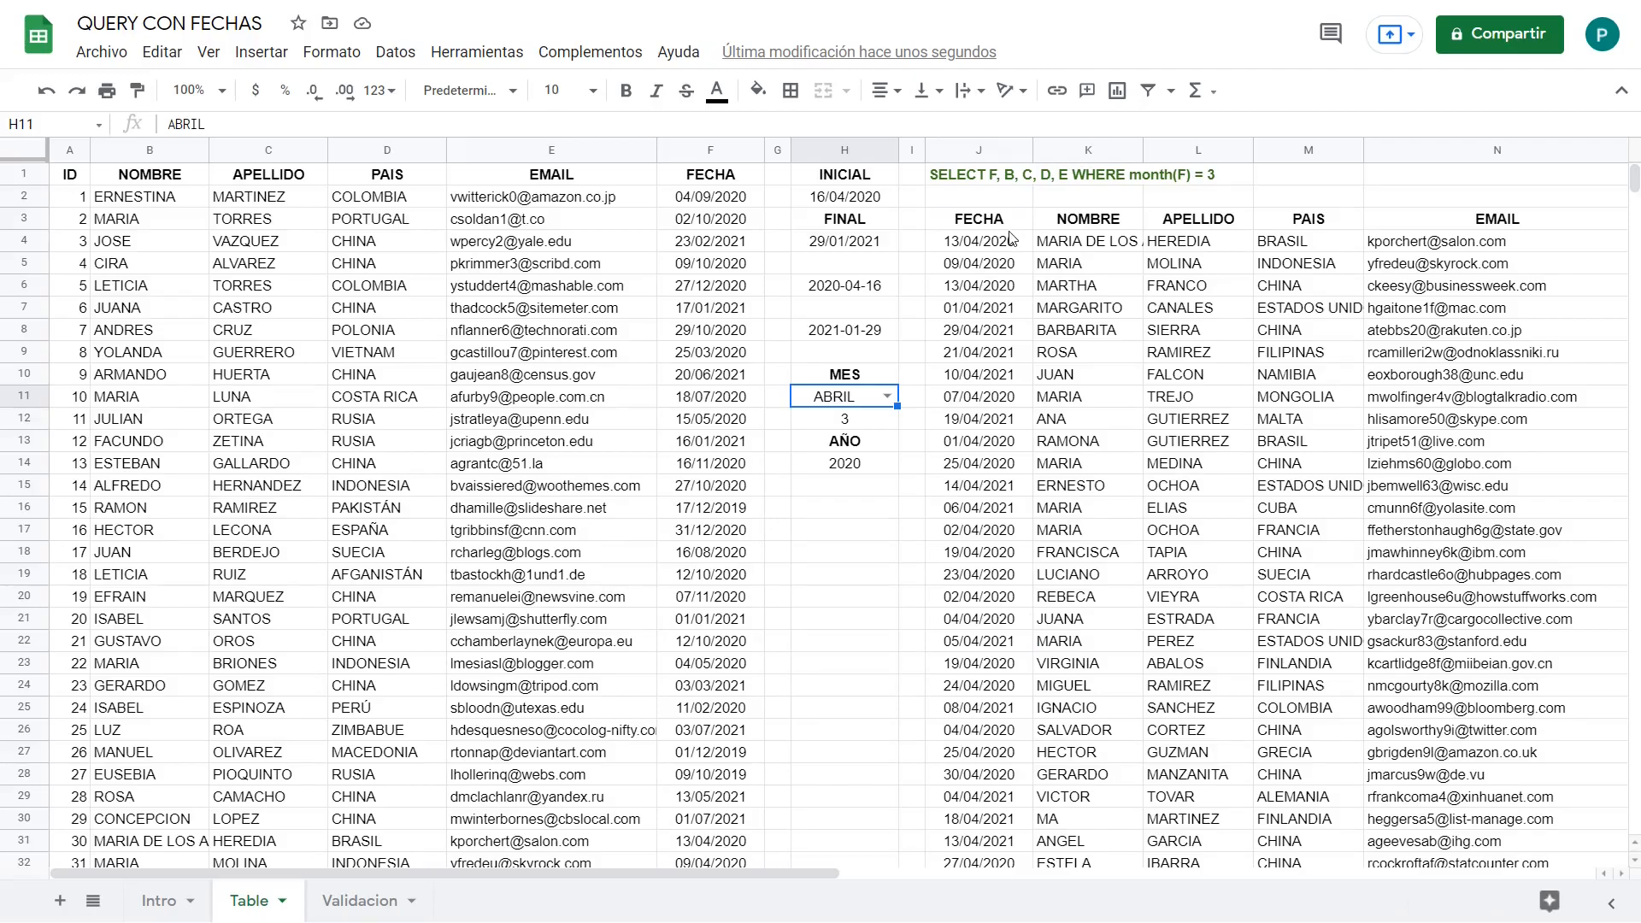
drag(1020, 246, 1016, 641)
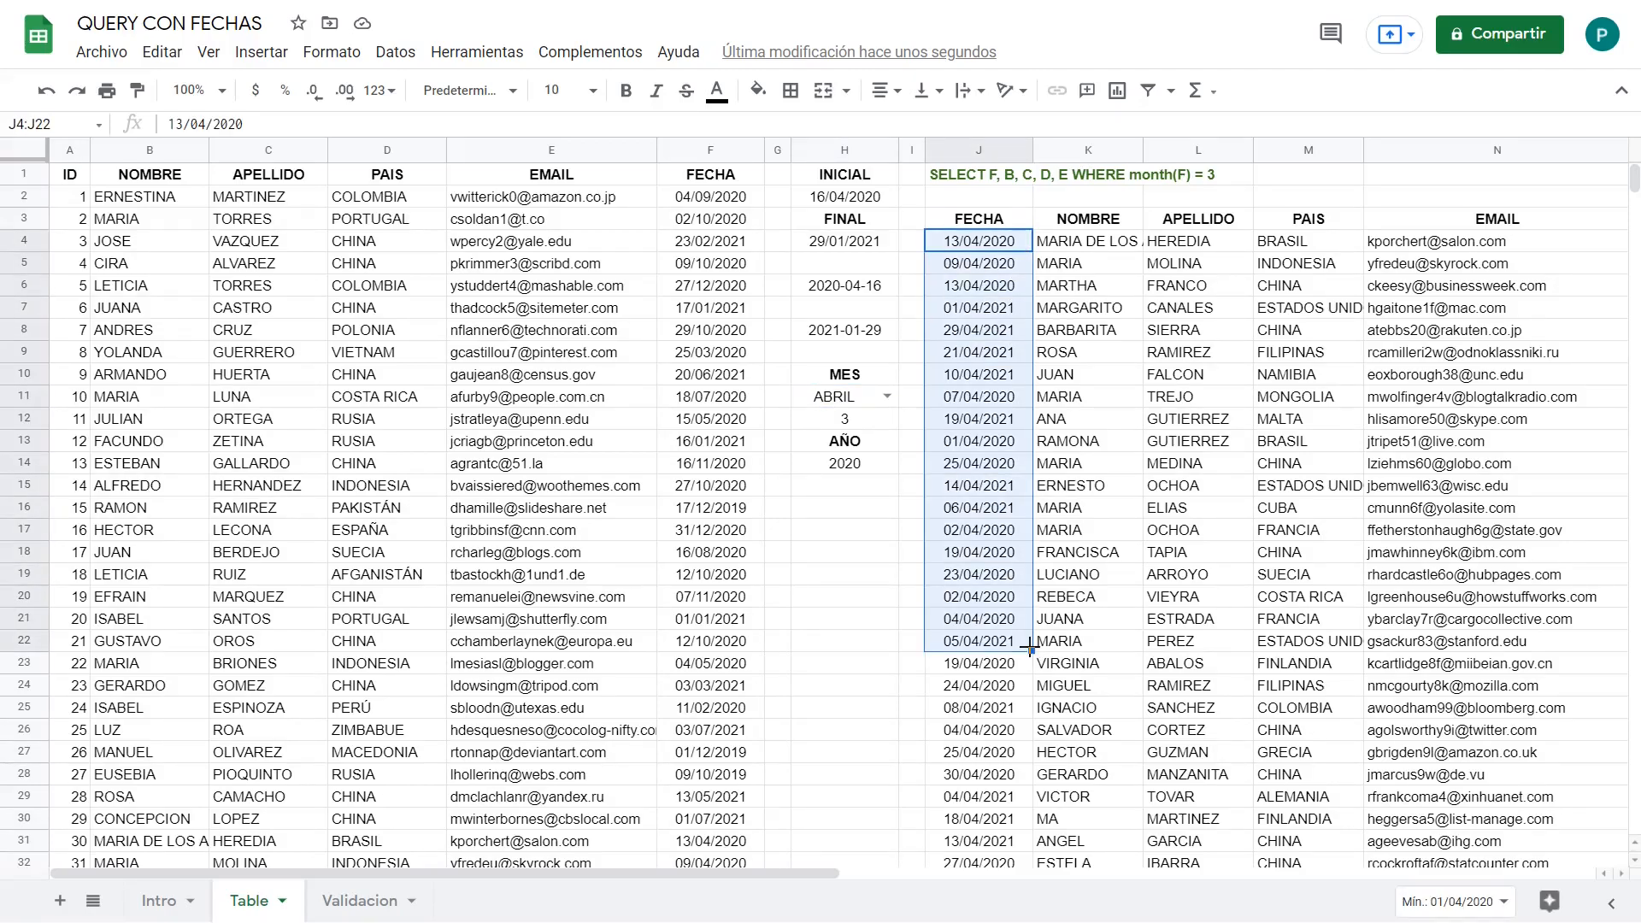
click(887, 395)
click(827, 599)
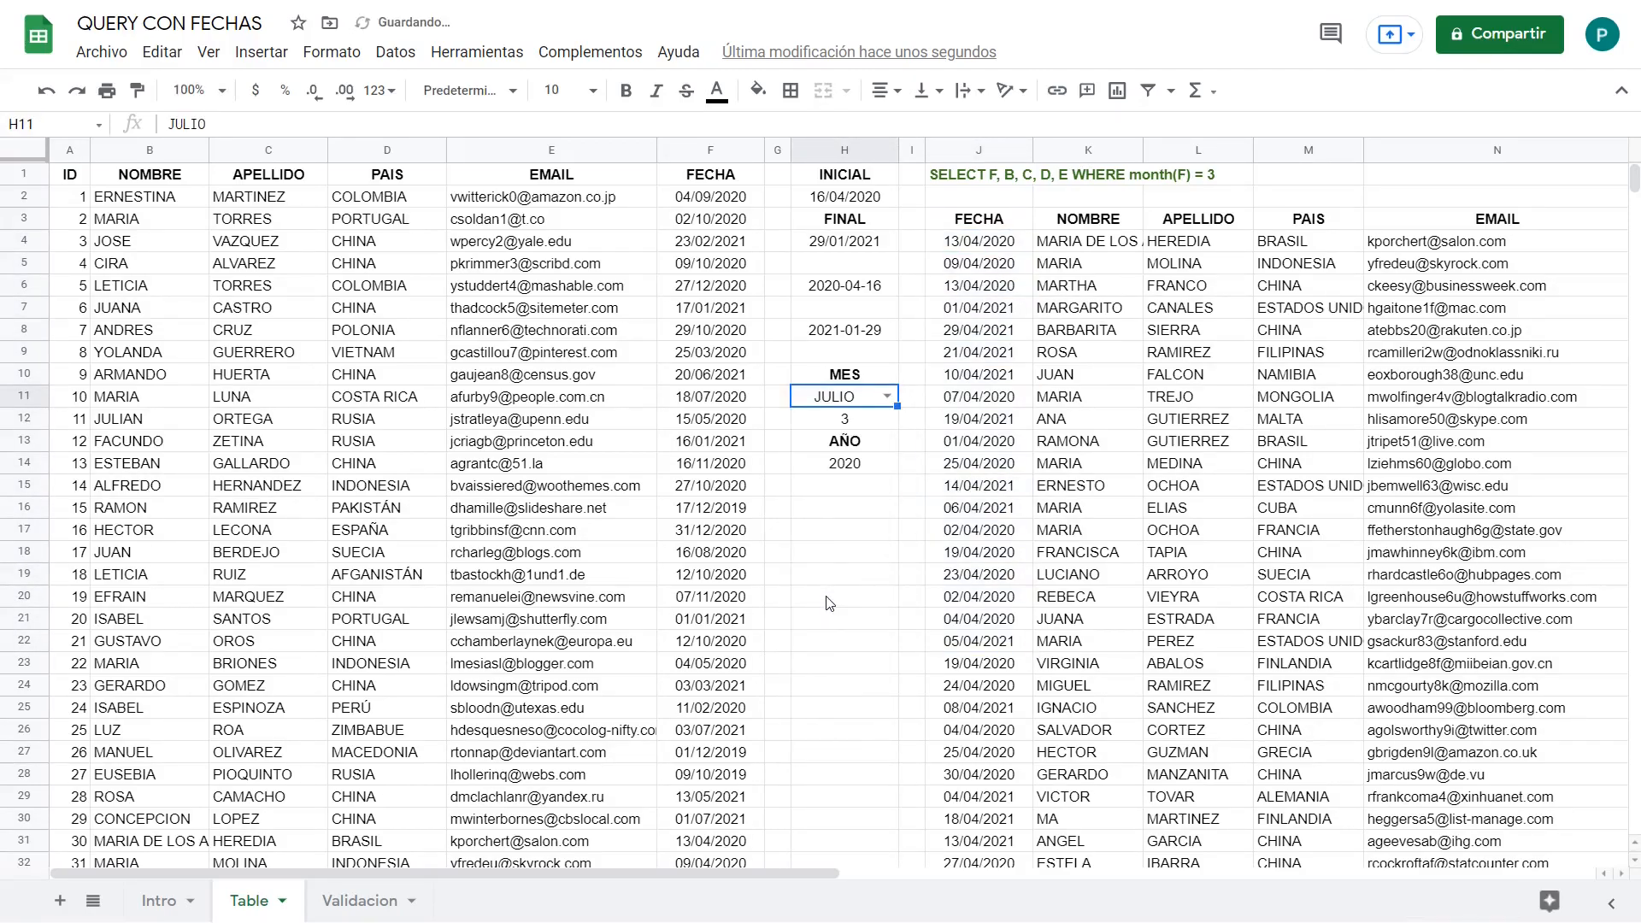
drag(979, 241, 978, 664)
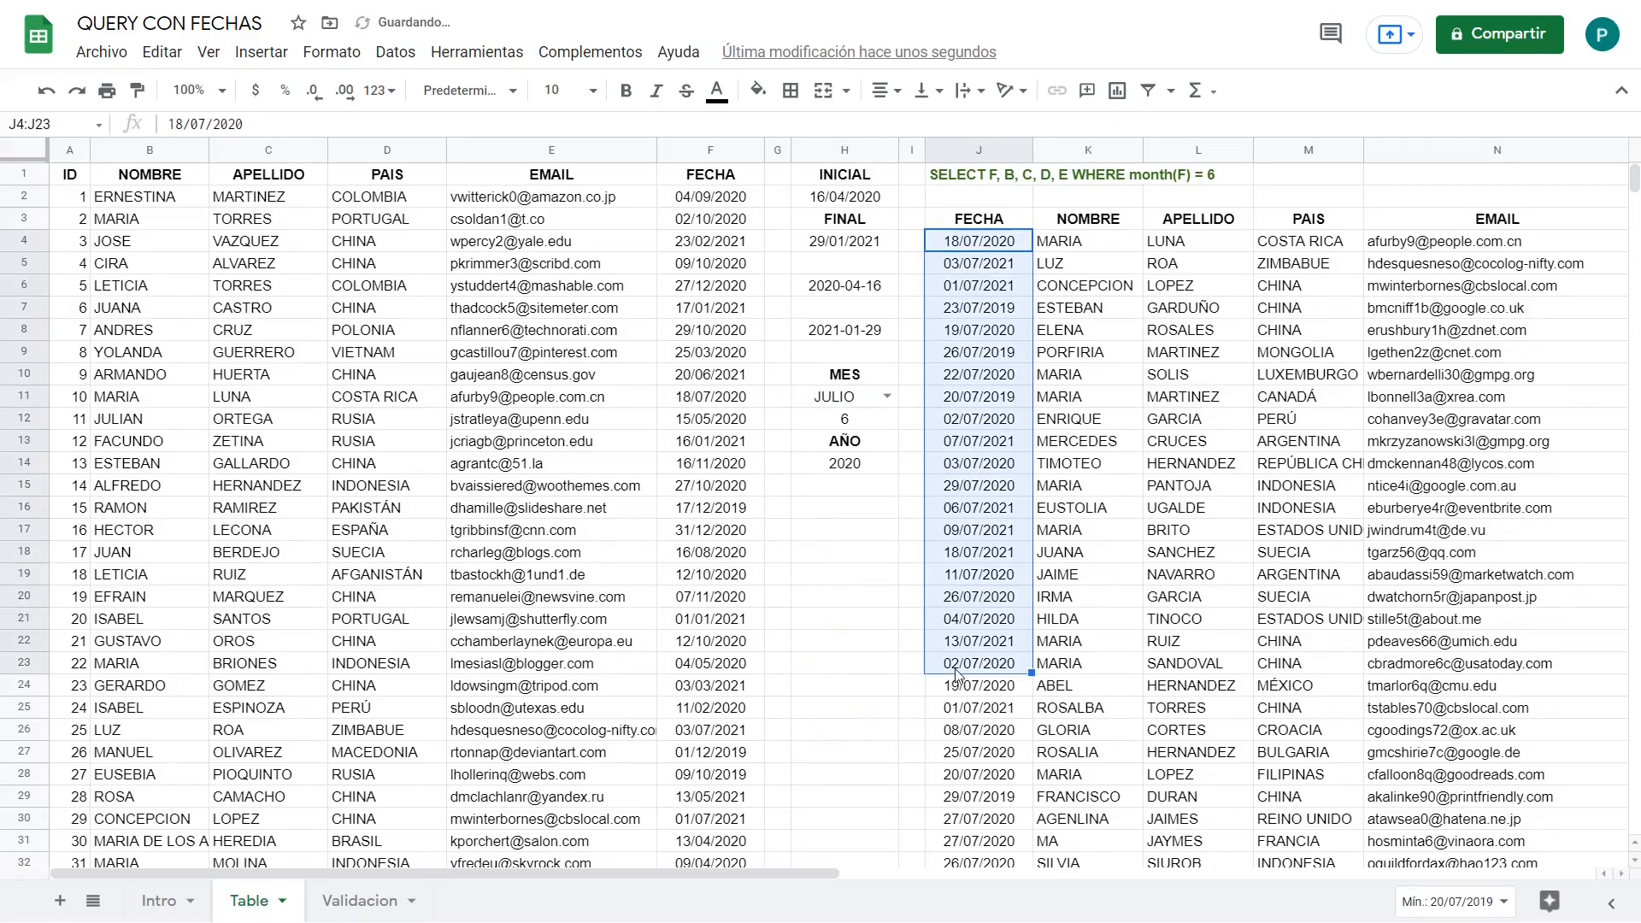
click(887, 395)
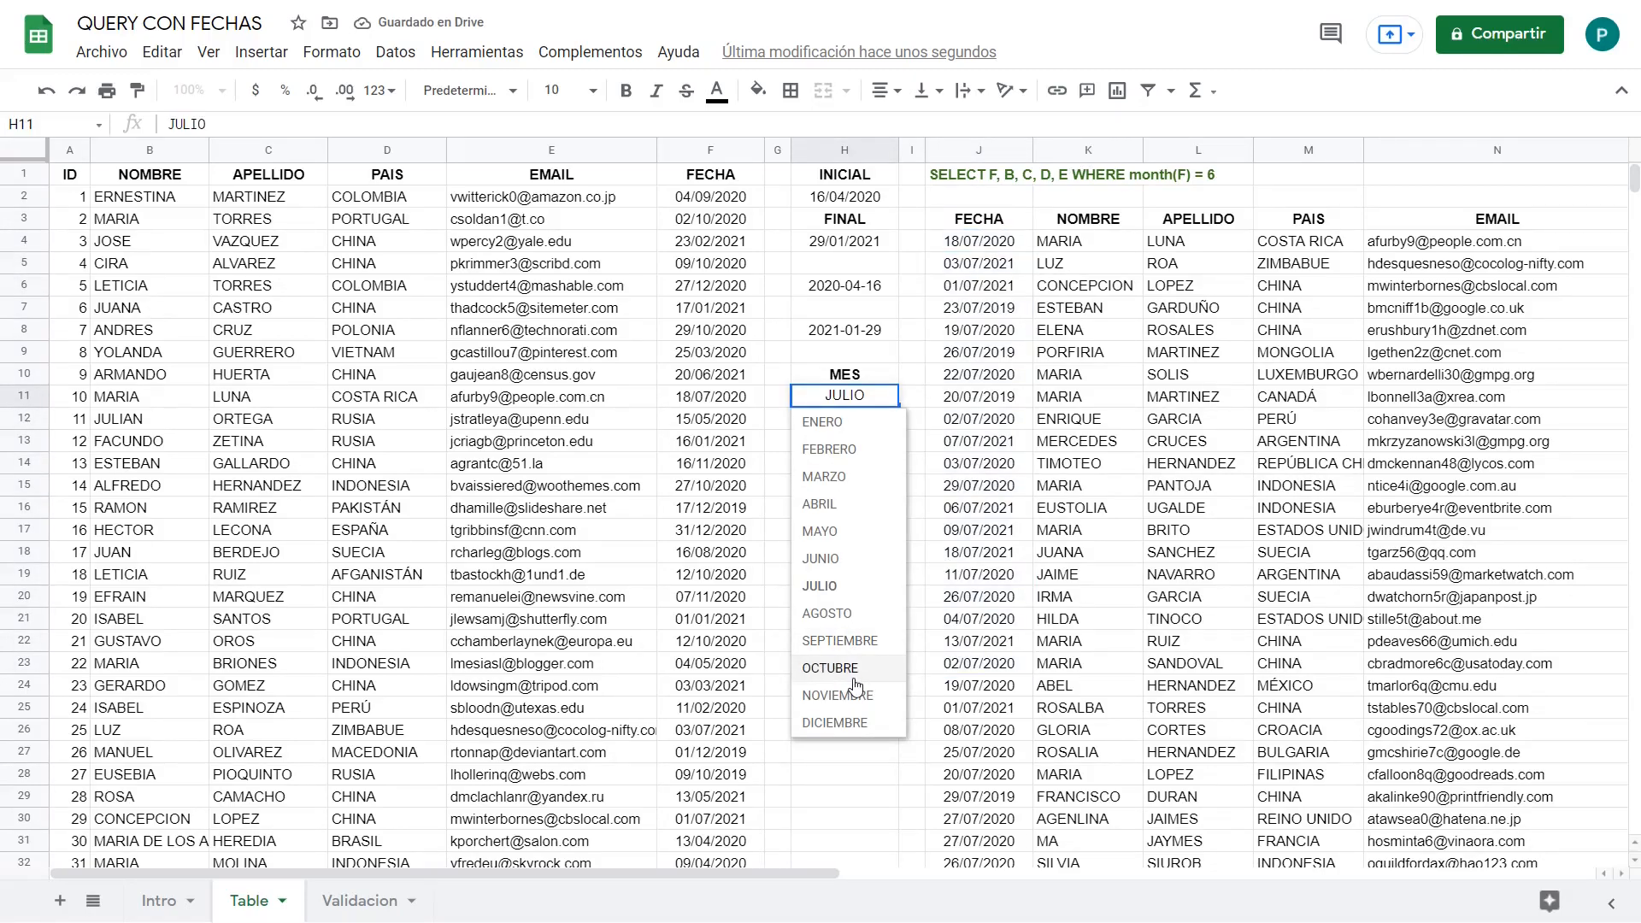
click(855, 667)
drag(992, 243, 975, 596)
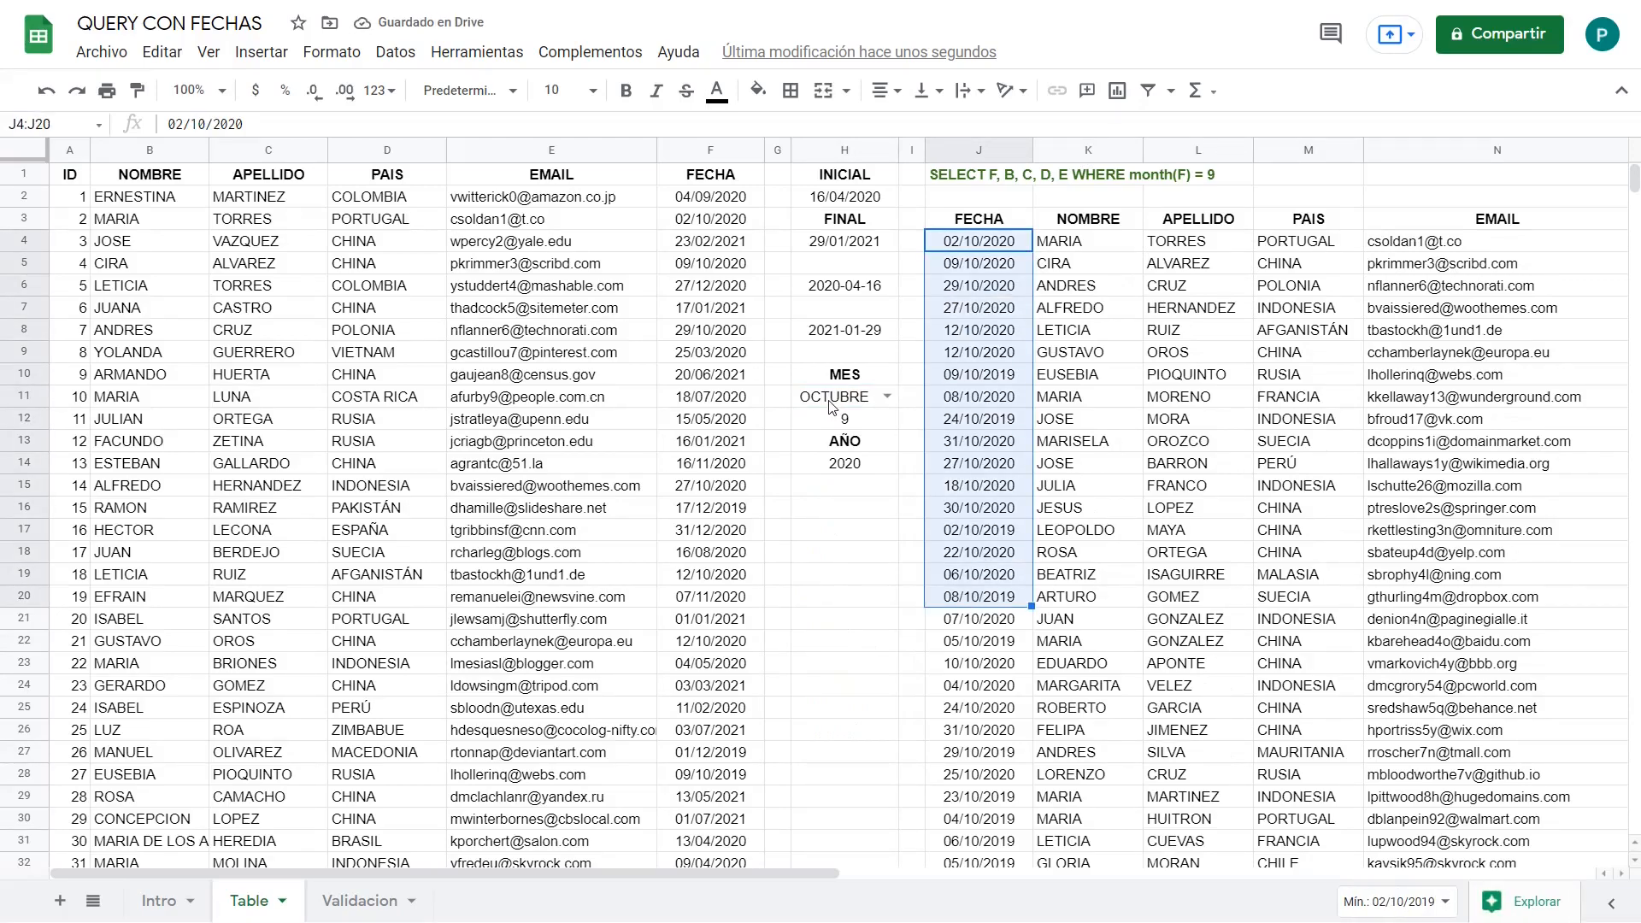
Step: Clear the helper text dates from H6:H8
drag(868, 295, 862, 340)
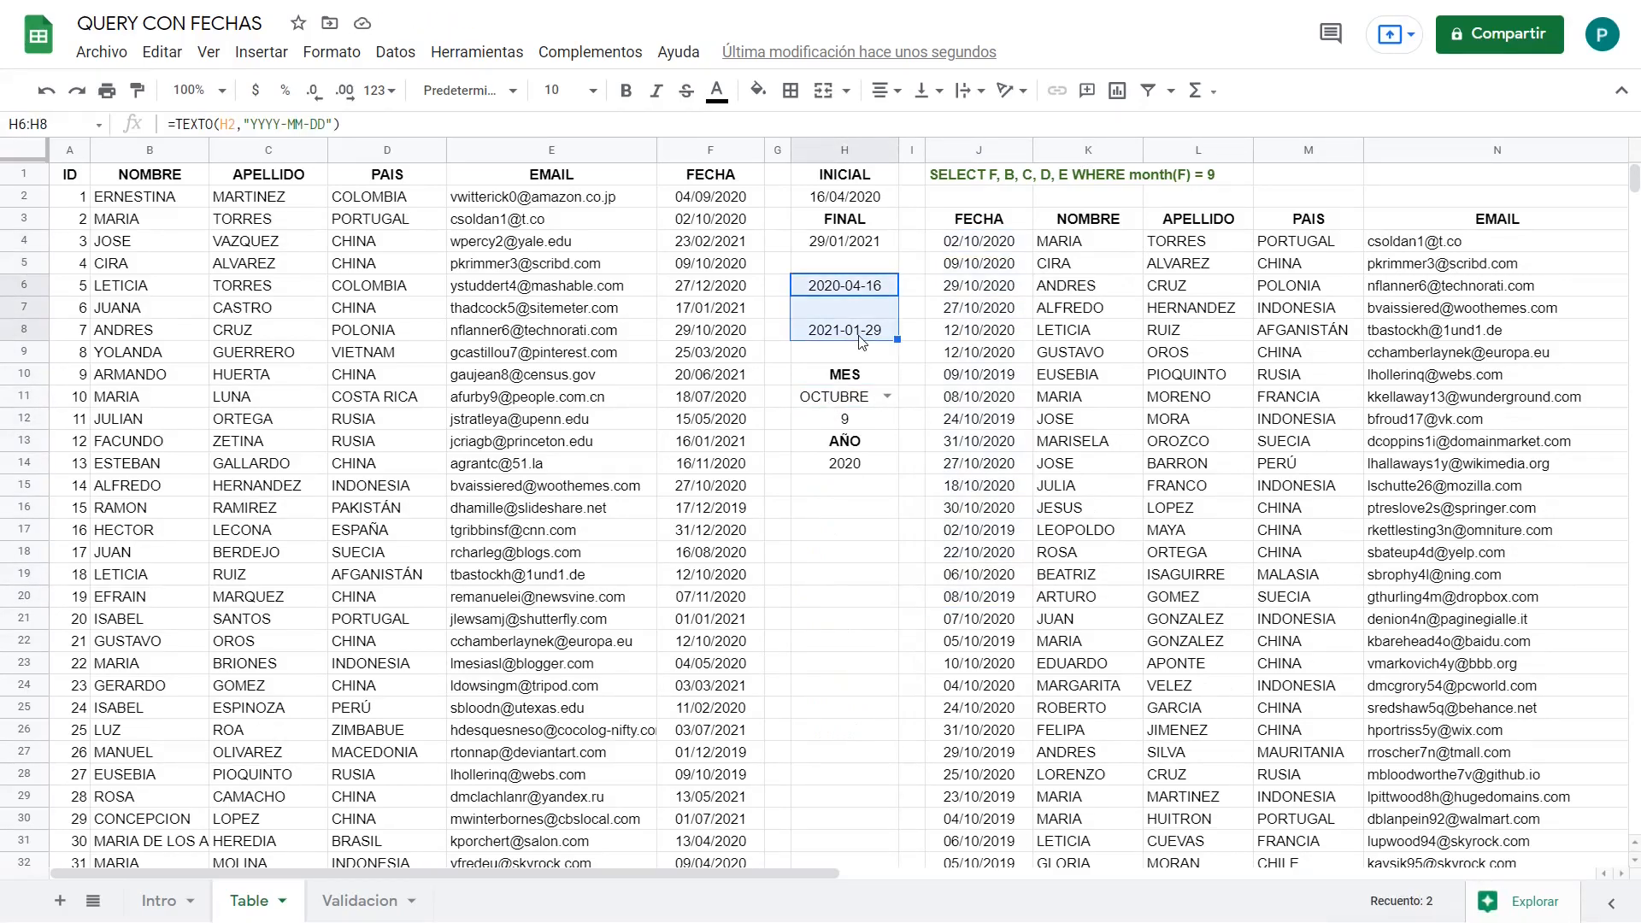
key(Delete)
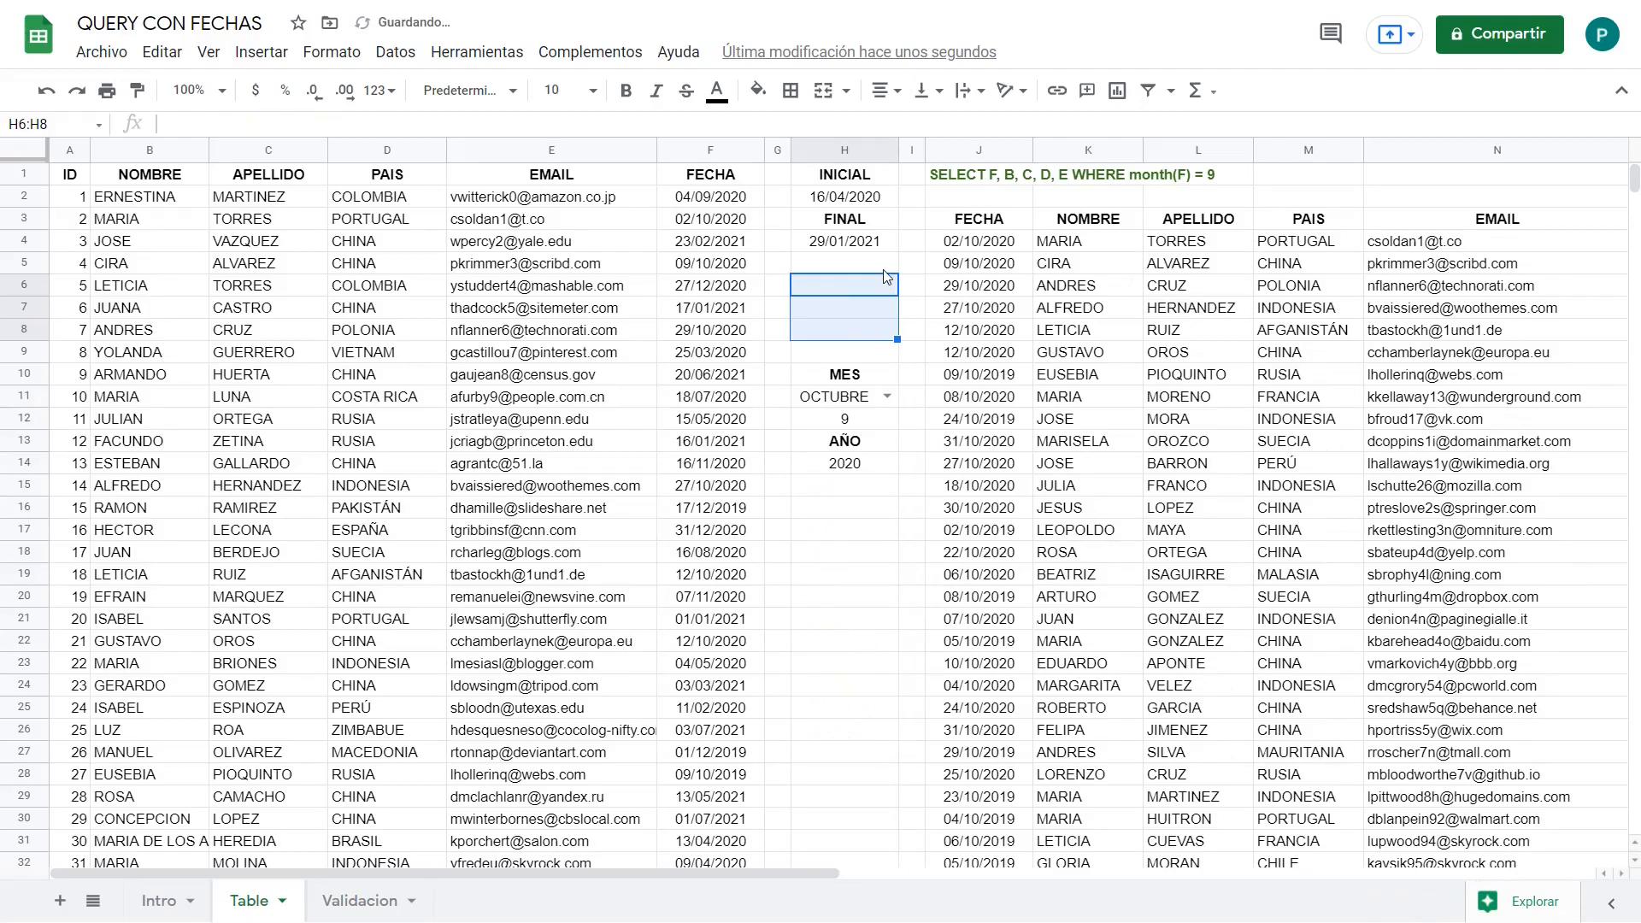
Step: Copy H12's lookup and use BUSCARV(H11,Validacion!$A$2:$B$13,2,0) in place of the H12 reference in J1's query formula
click(881, 419)
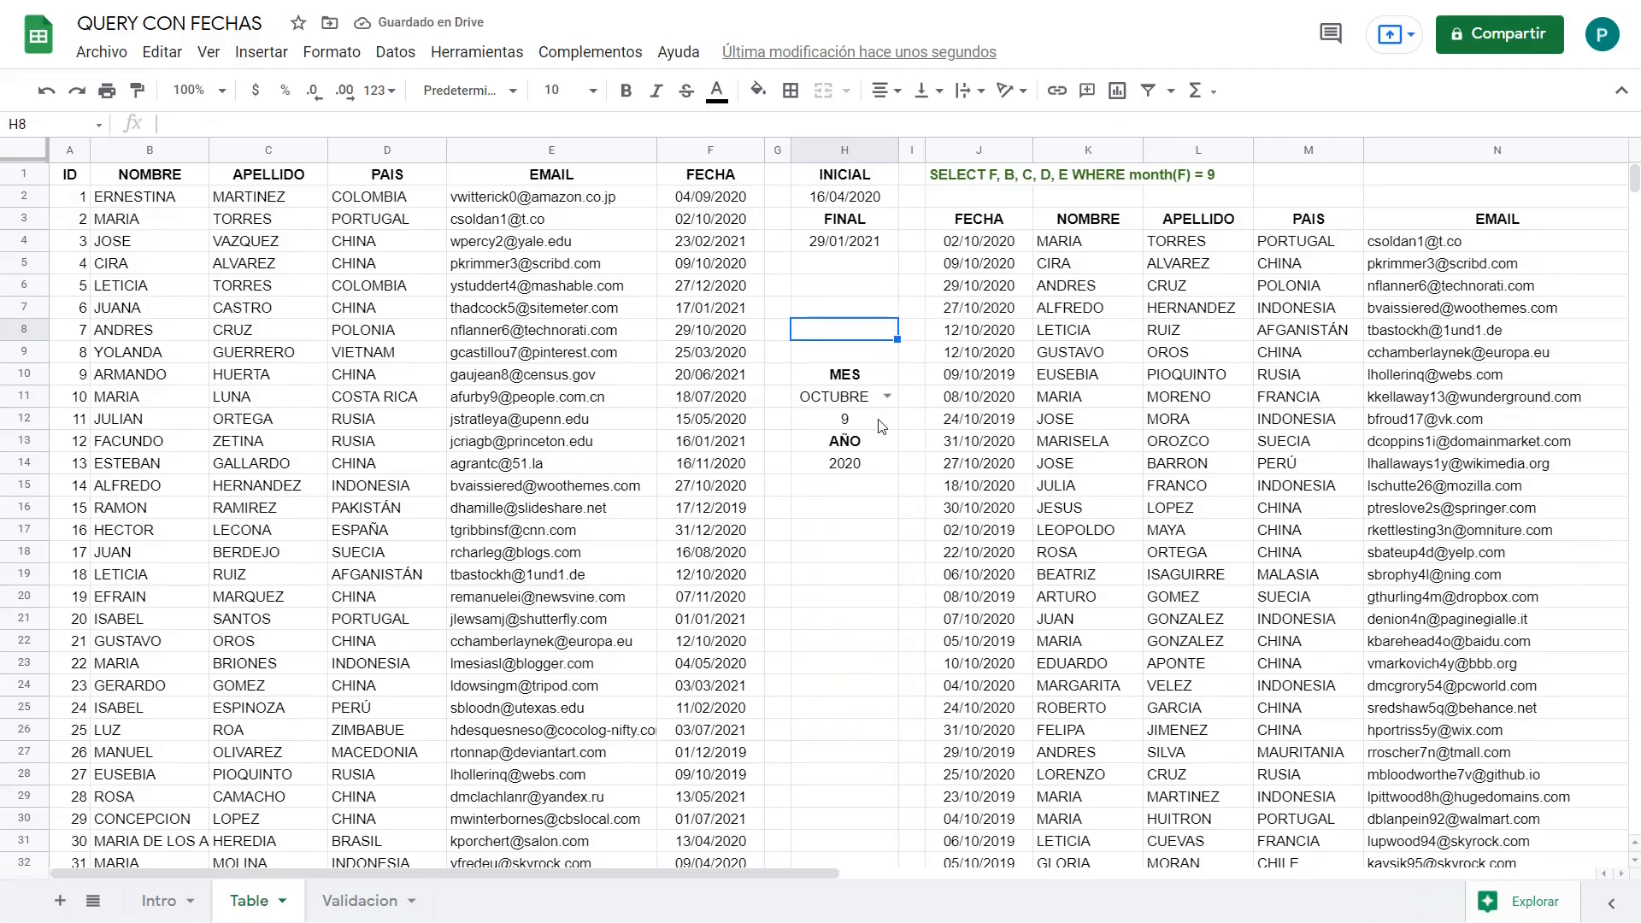
drag(469, 125, 175, 125)
key(ctrl+c)
key(Escape)
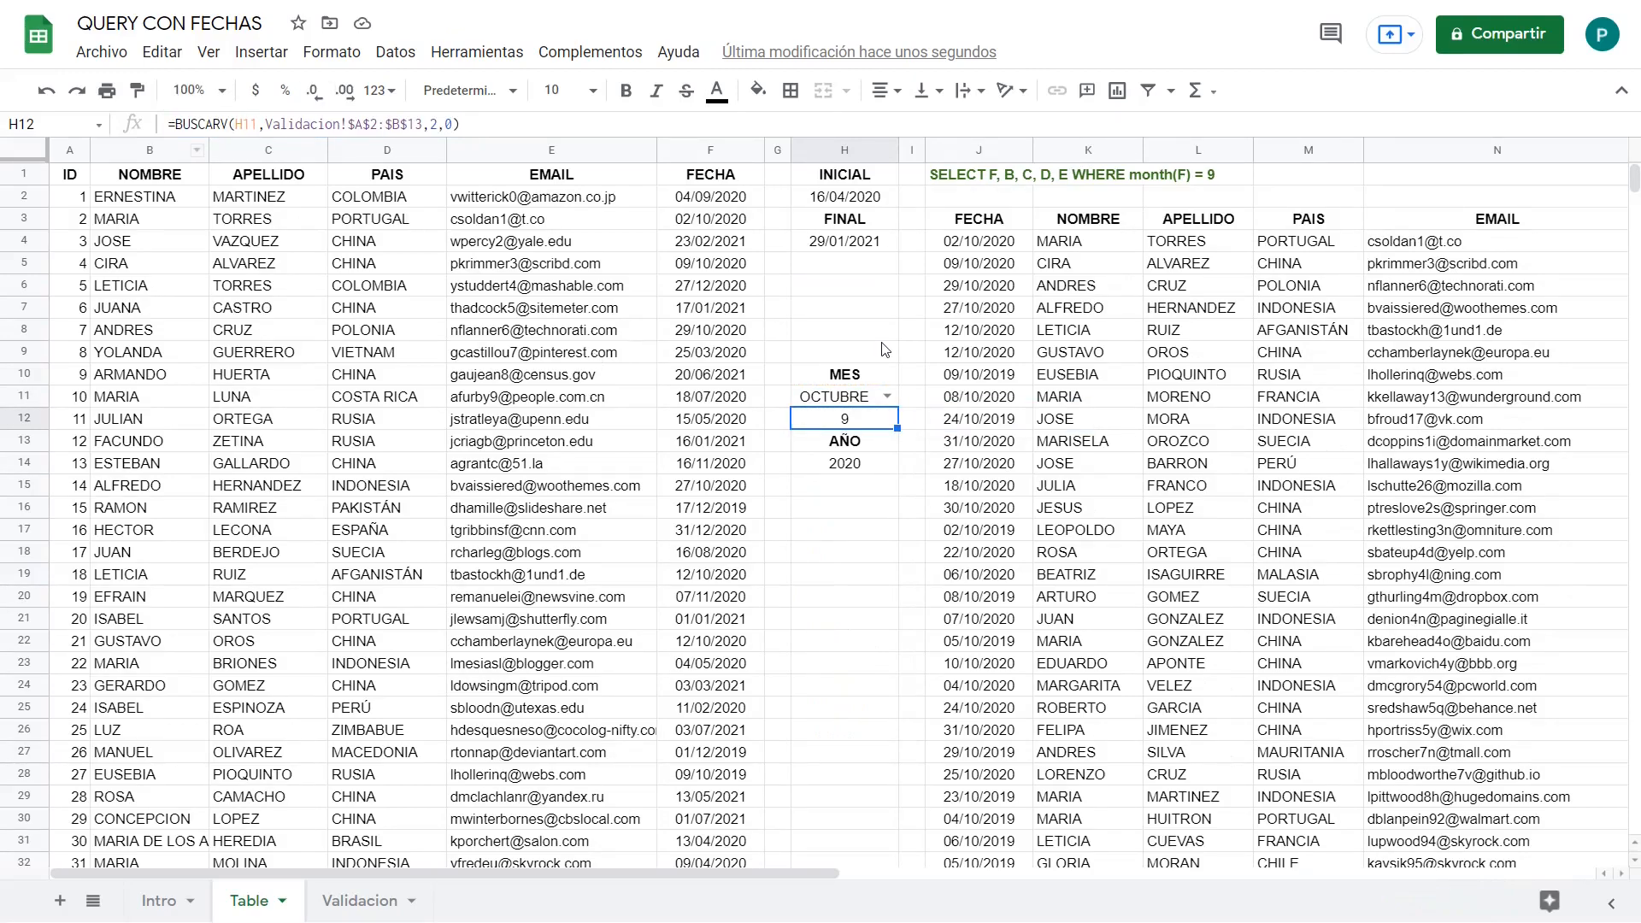
click(994, 174)
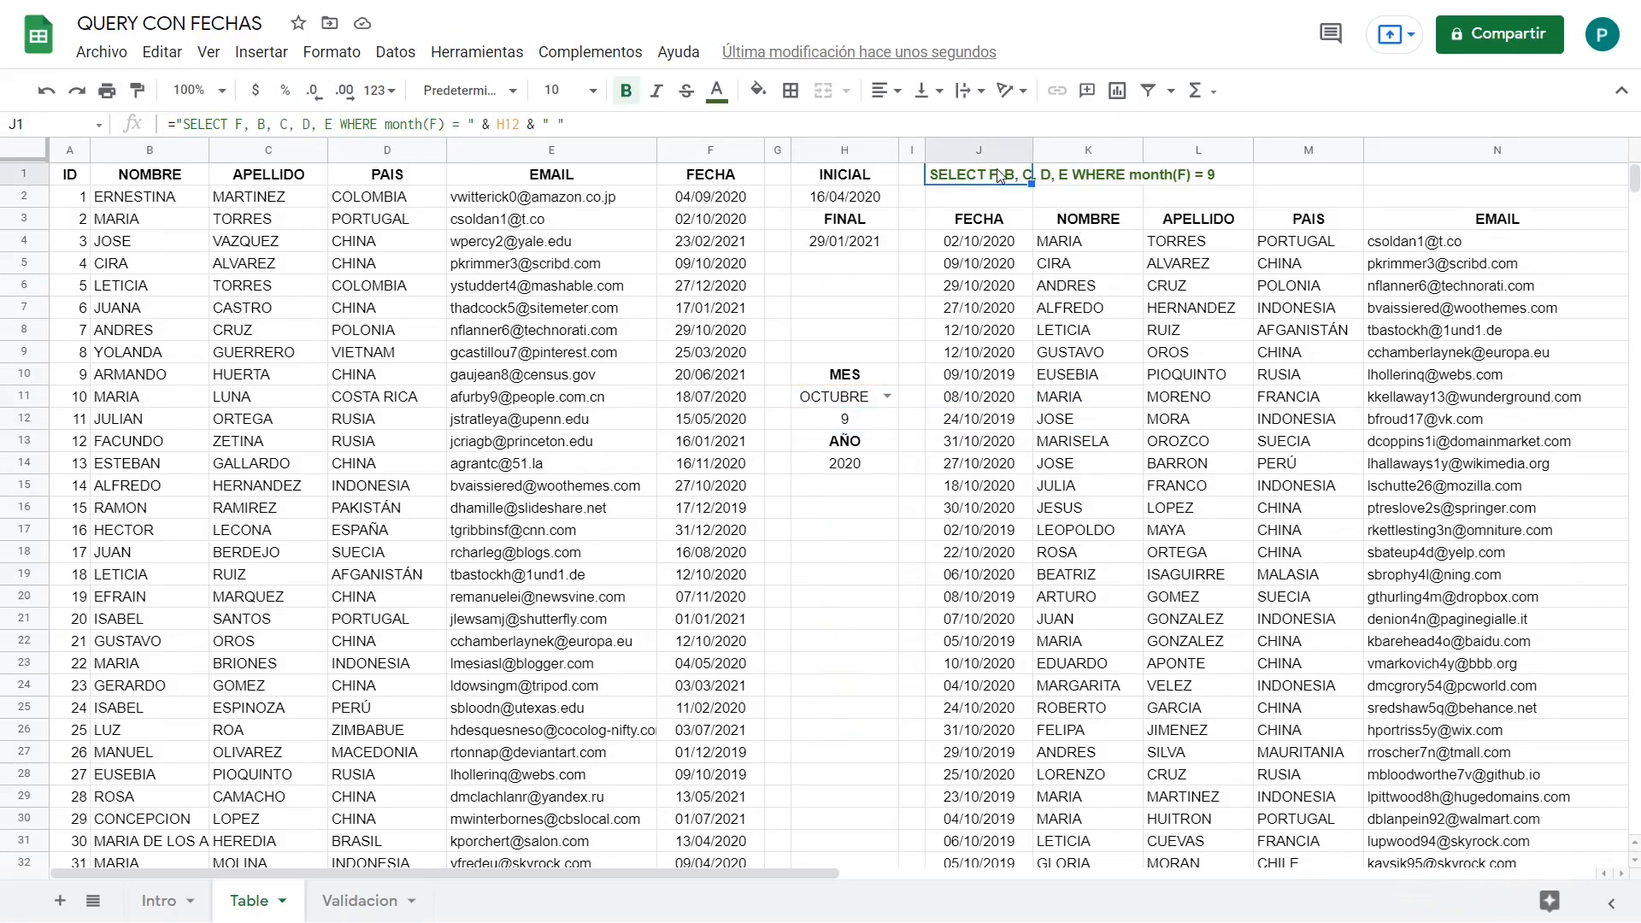
double_click(505, 124)
key(ctrl+v)
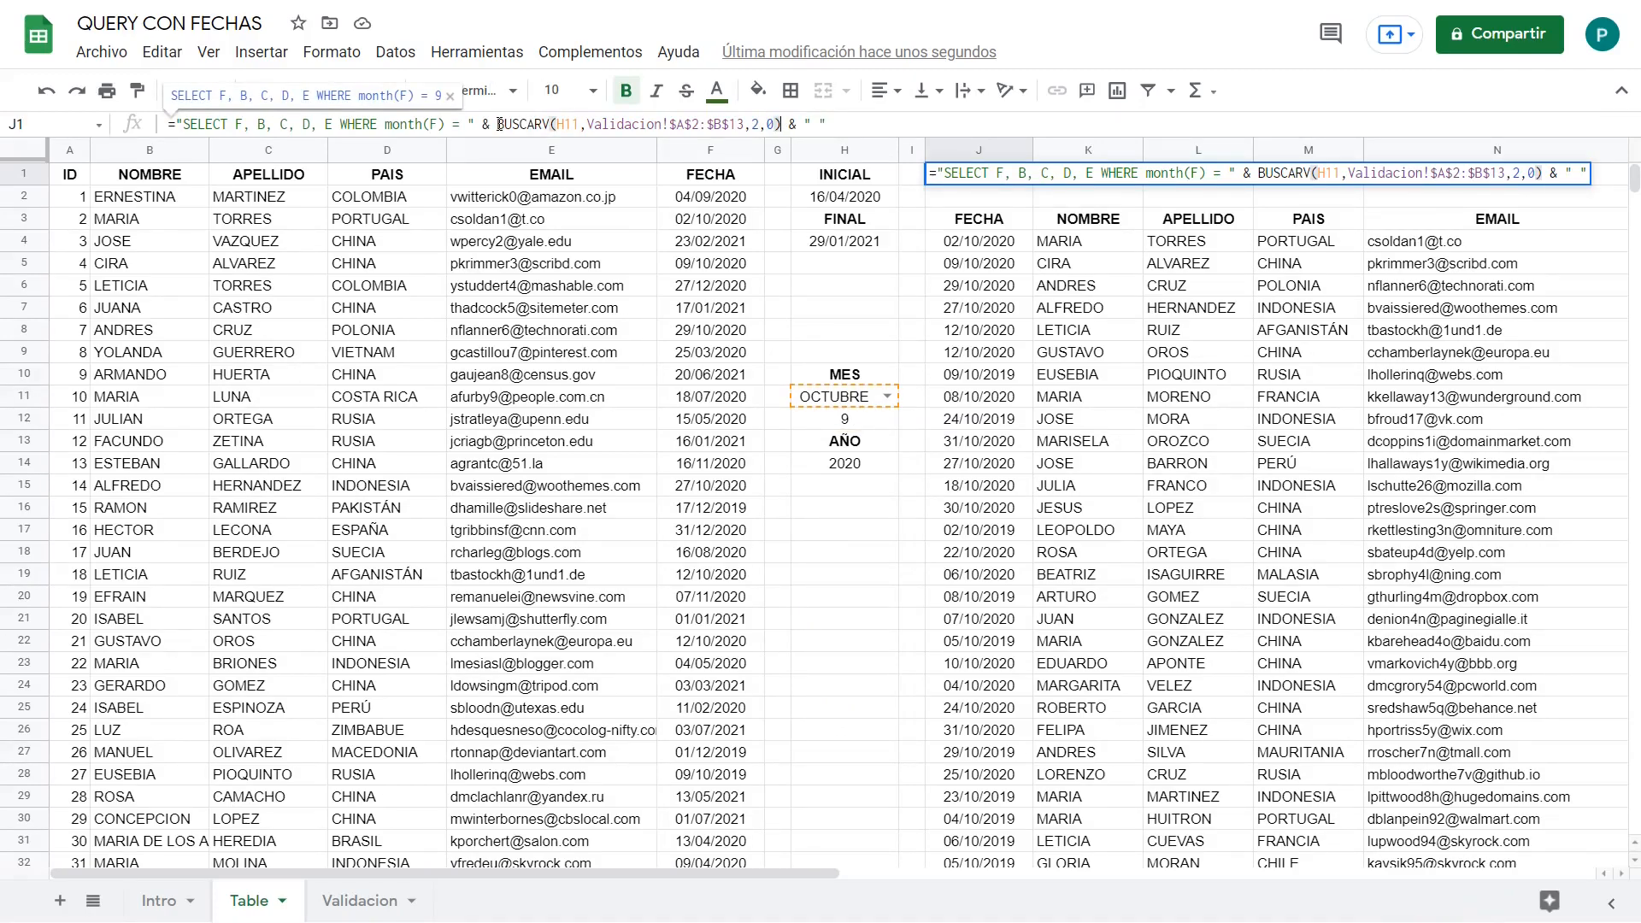
key(Return)
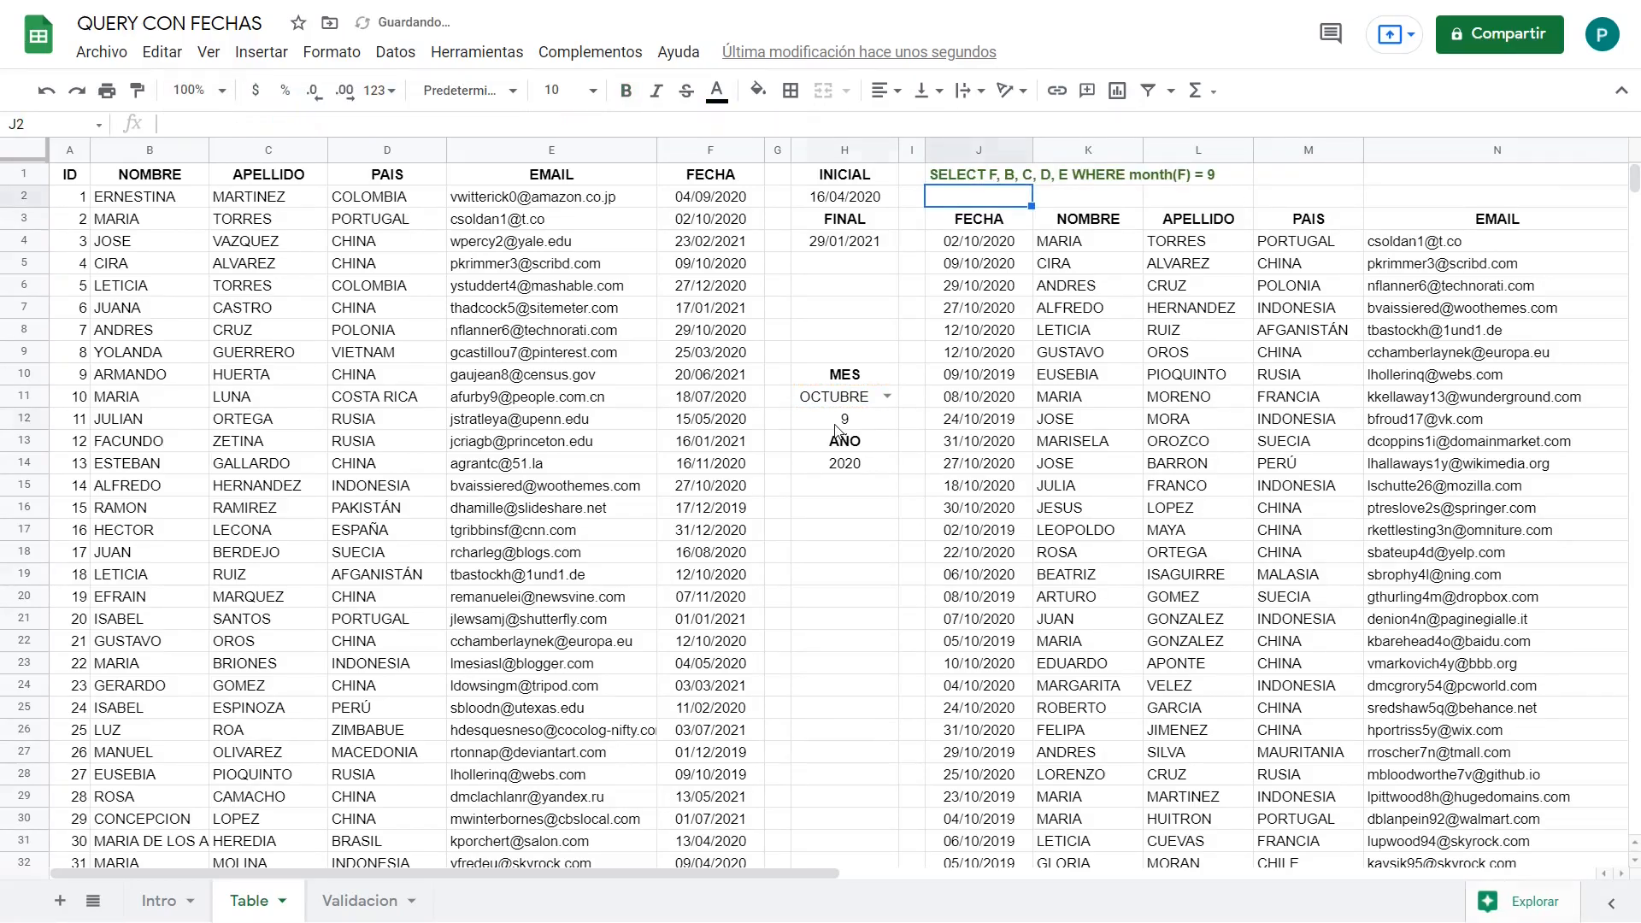
Step: Clear the helper index formula from H12 and check J1's query formula
click(836, 426)
key(Delete)
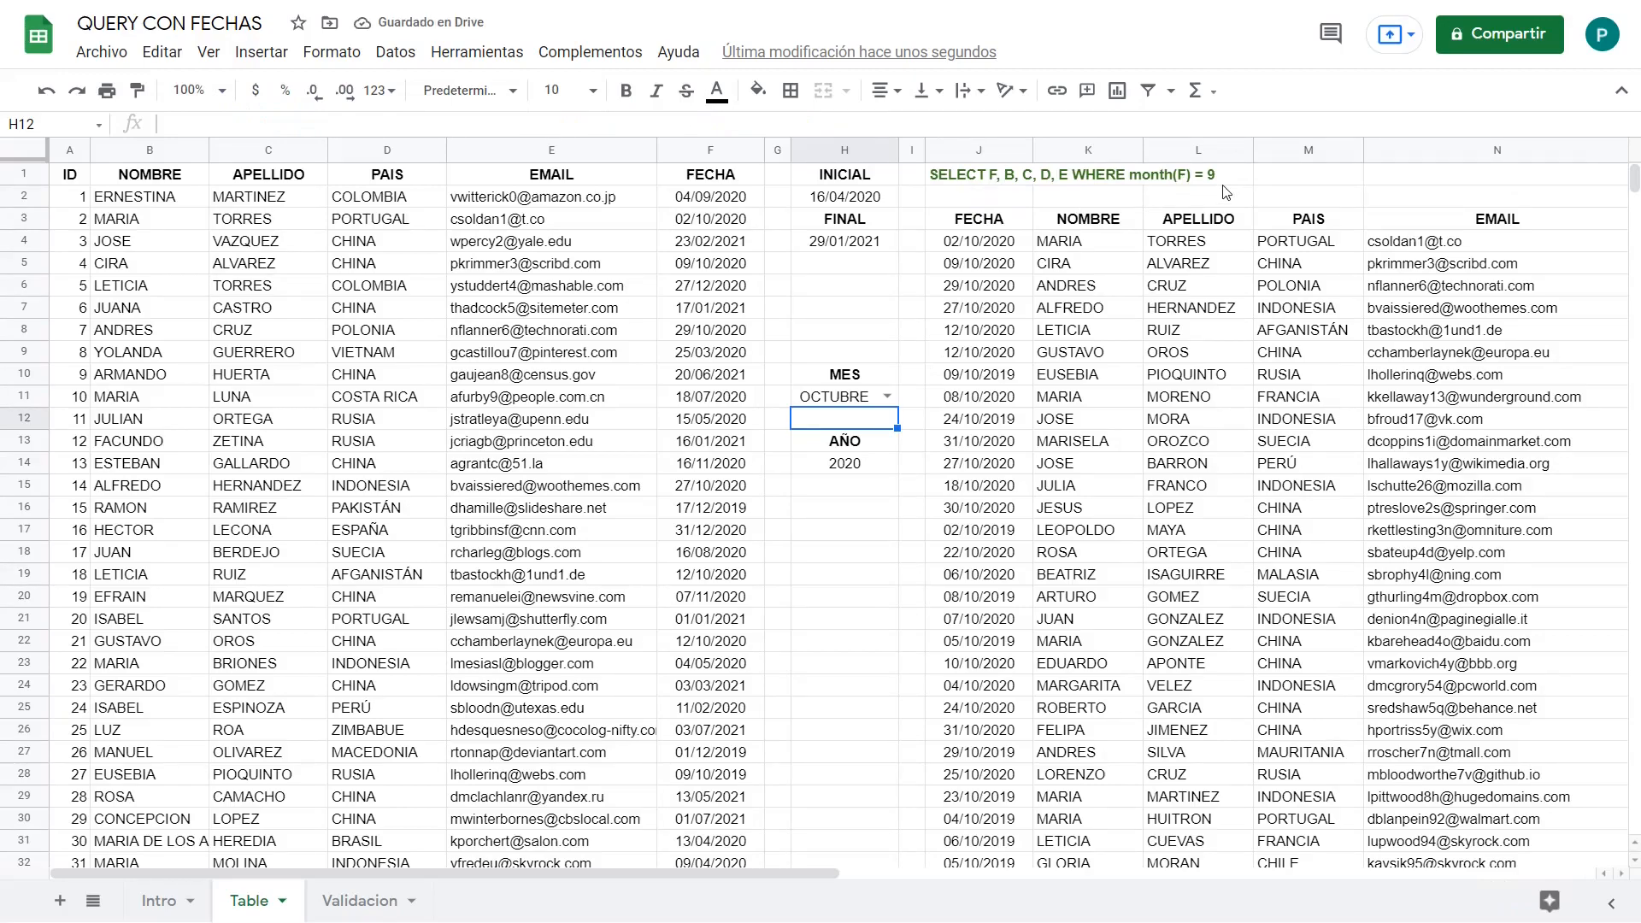
click(991, 184)
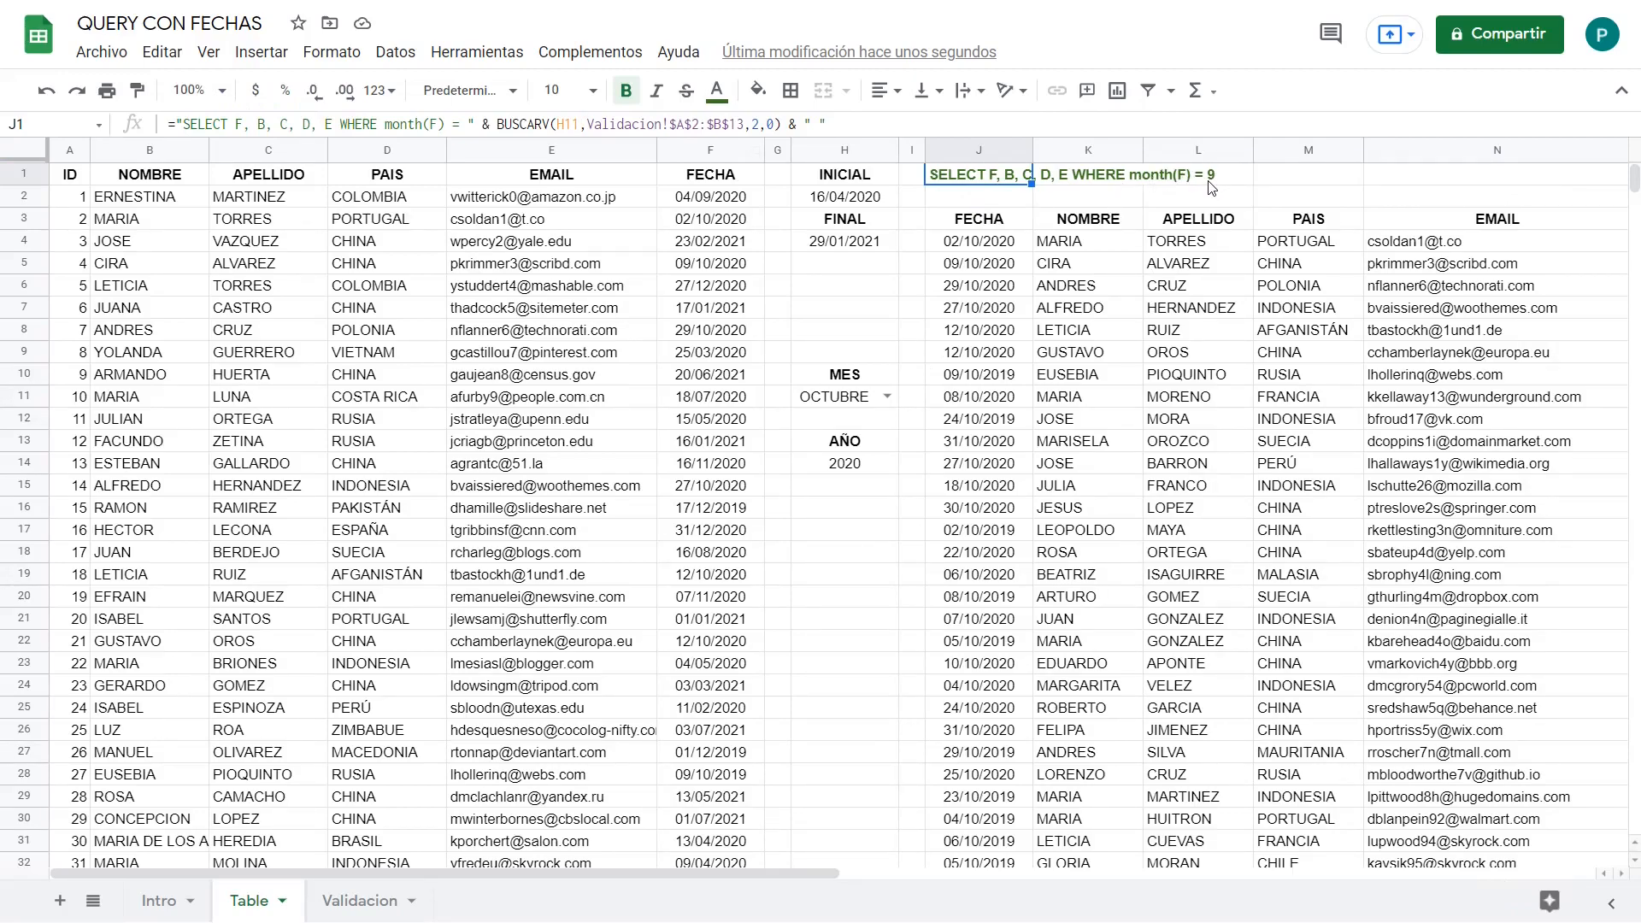
Step: Test the embedded month lookup by choosing JULIO and OCTUBRE in H11 and checking the filtered FECHA column
click(888, 397)
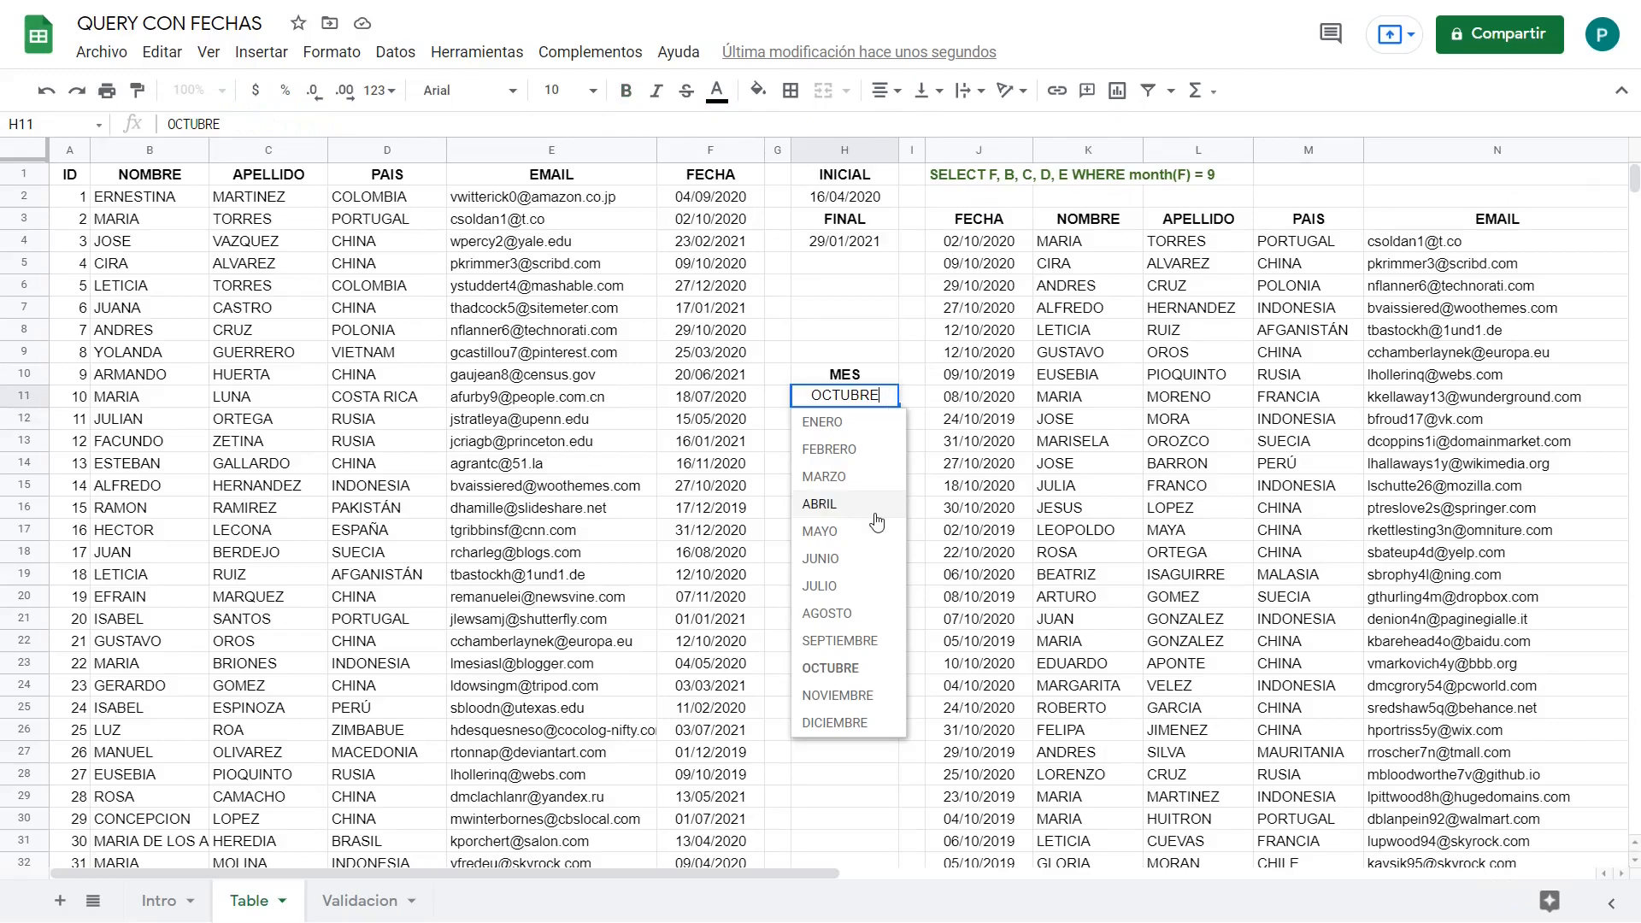
click(870, 587)
click(885, 402)
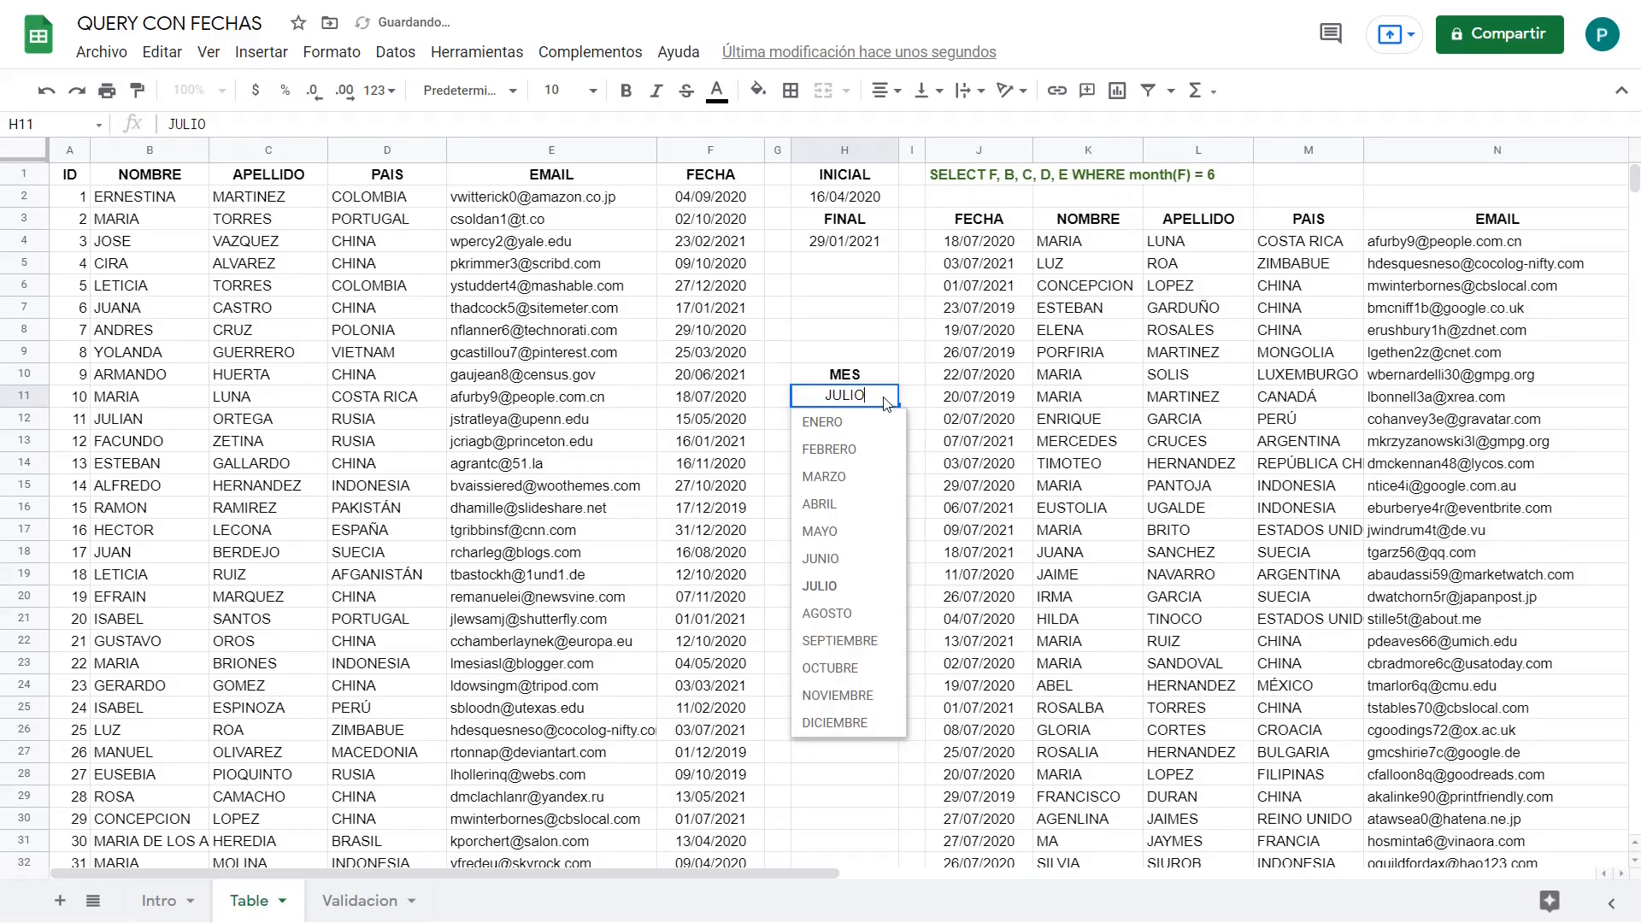
click(831, 668)
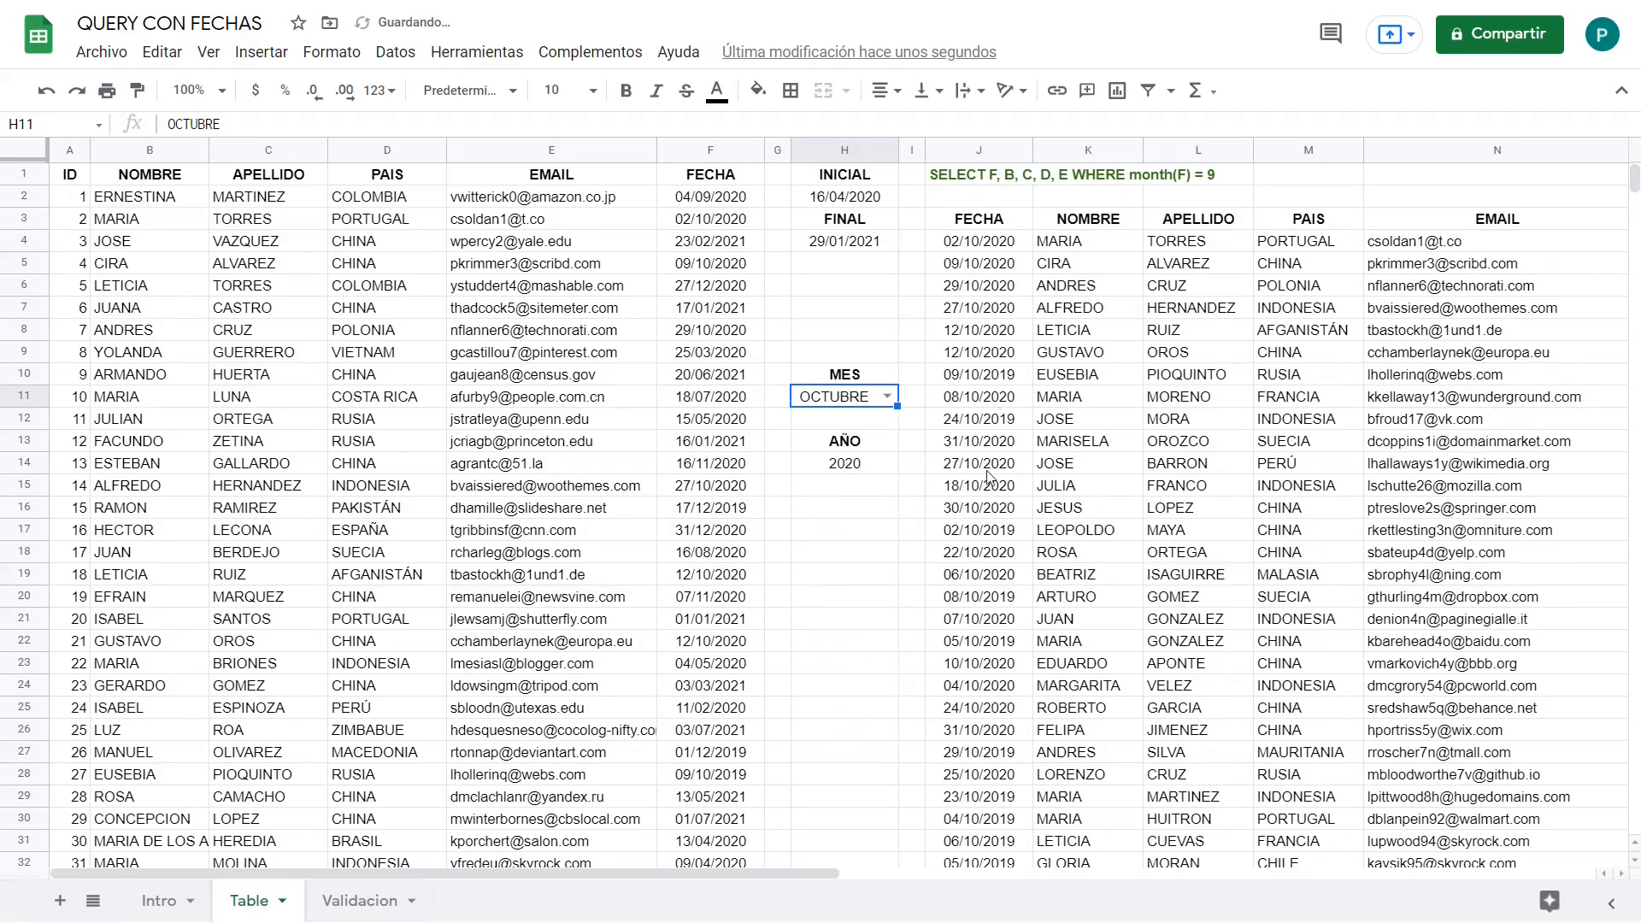
drag(979, 241, 979, 685)
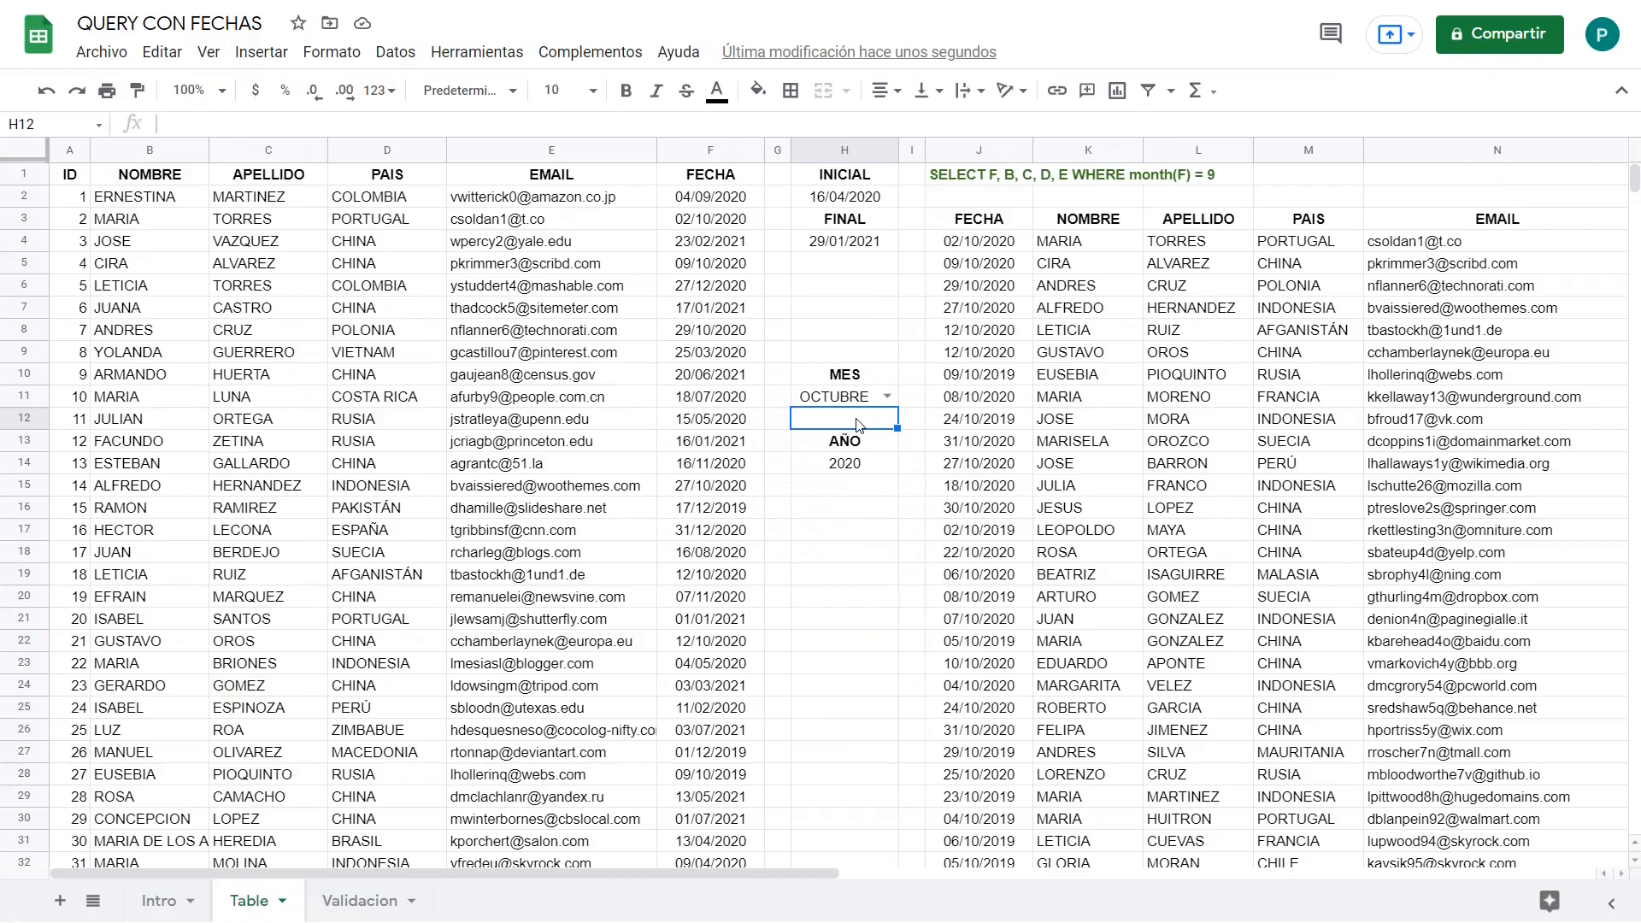
Step: Remove the WHERE month(F) condition and its BUSCARV lookup from J1's query formula
click(879, 444)
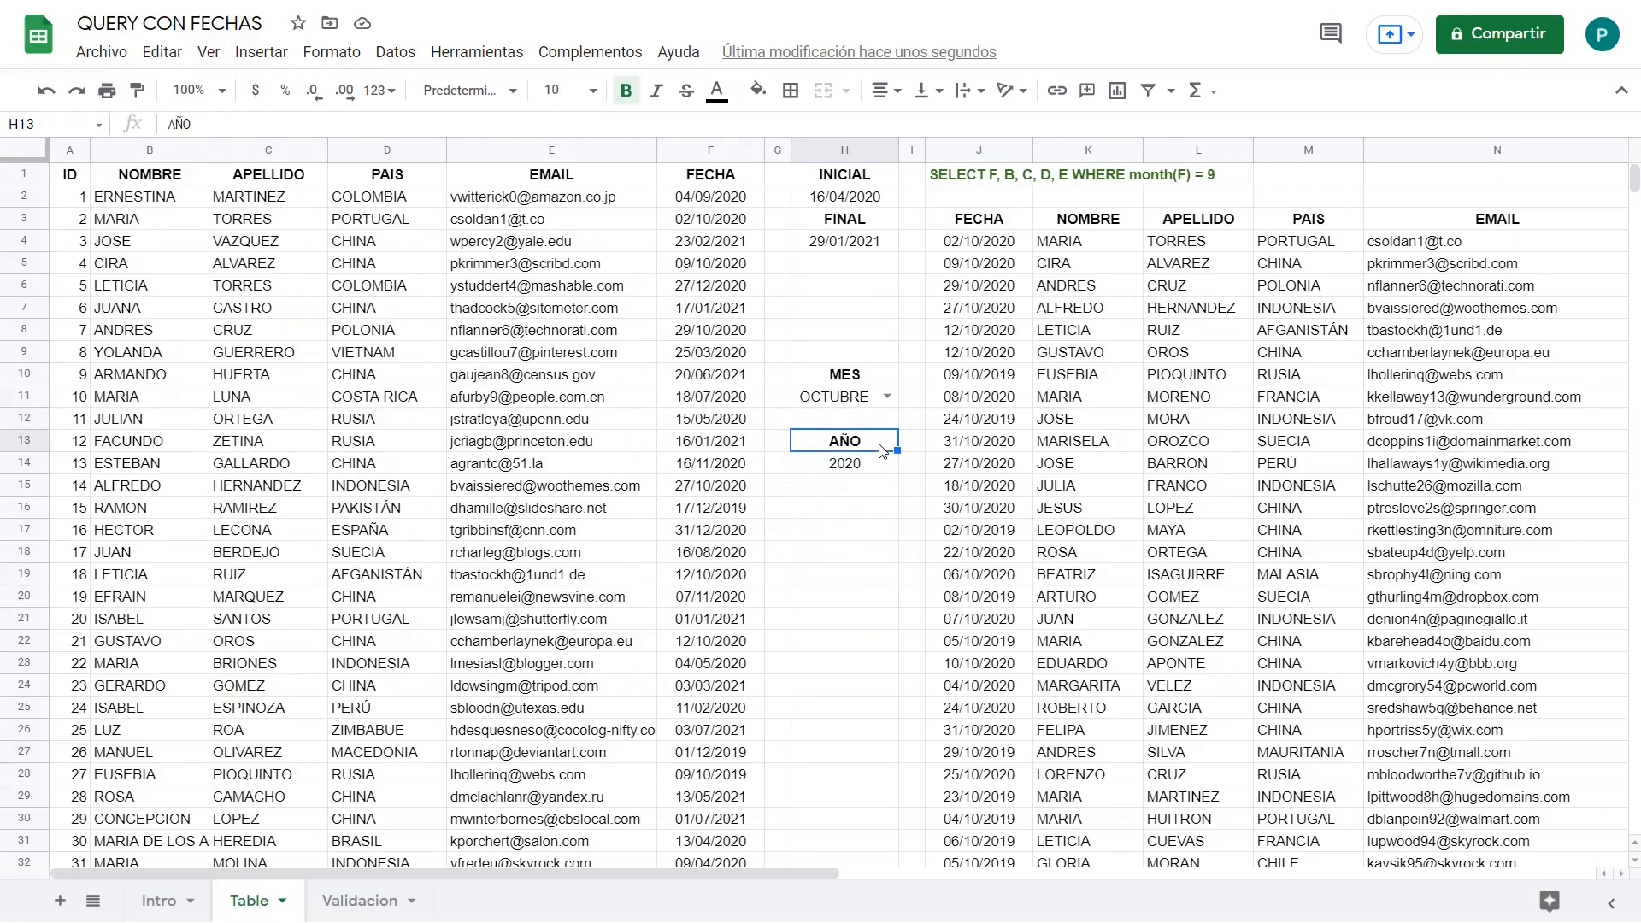
click(967, 181)
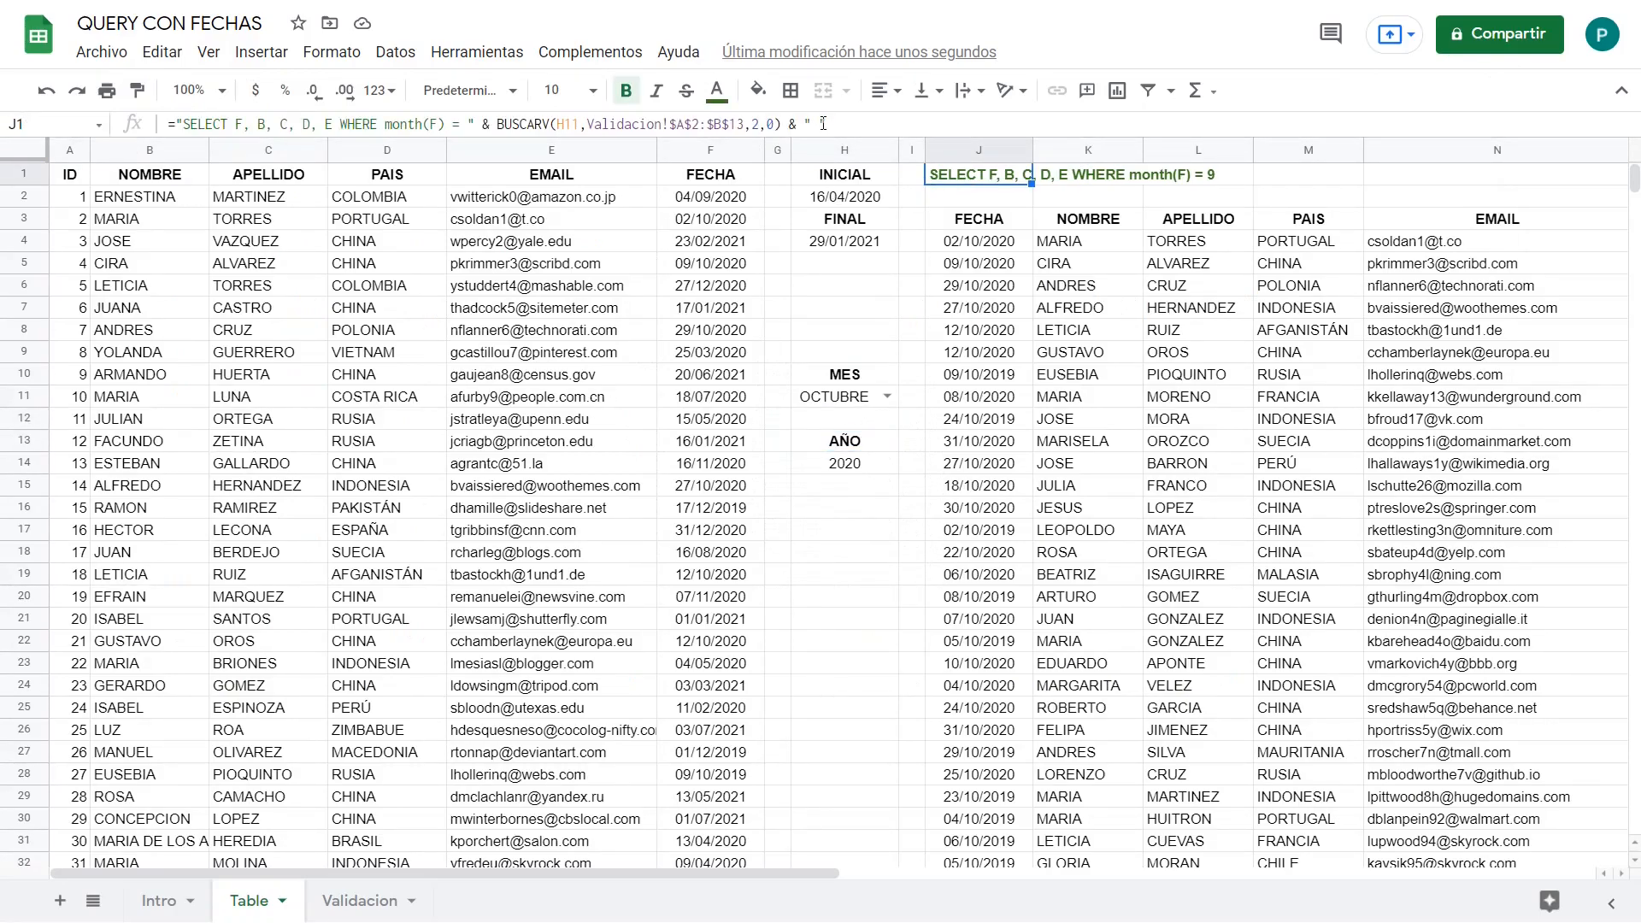
drag(812, 127, 333, 123)
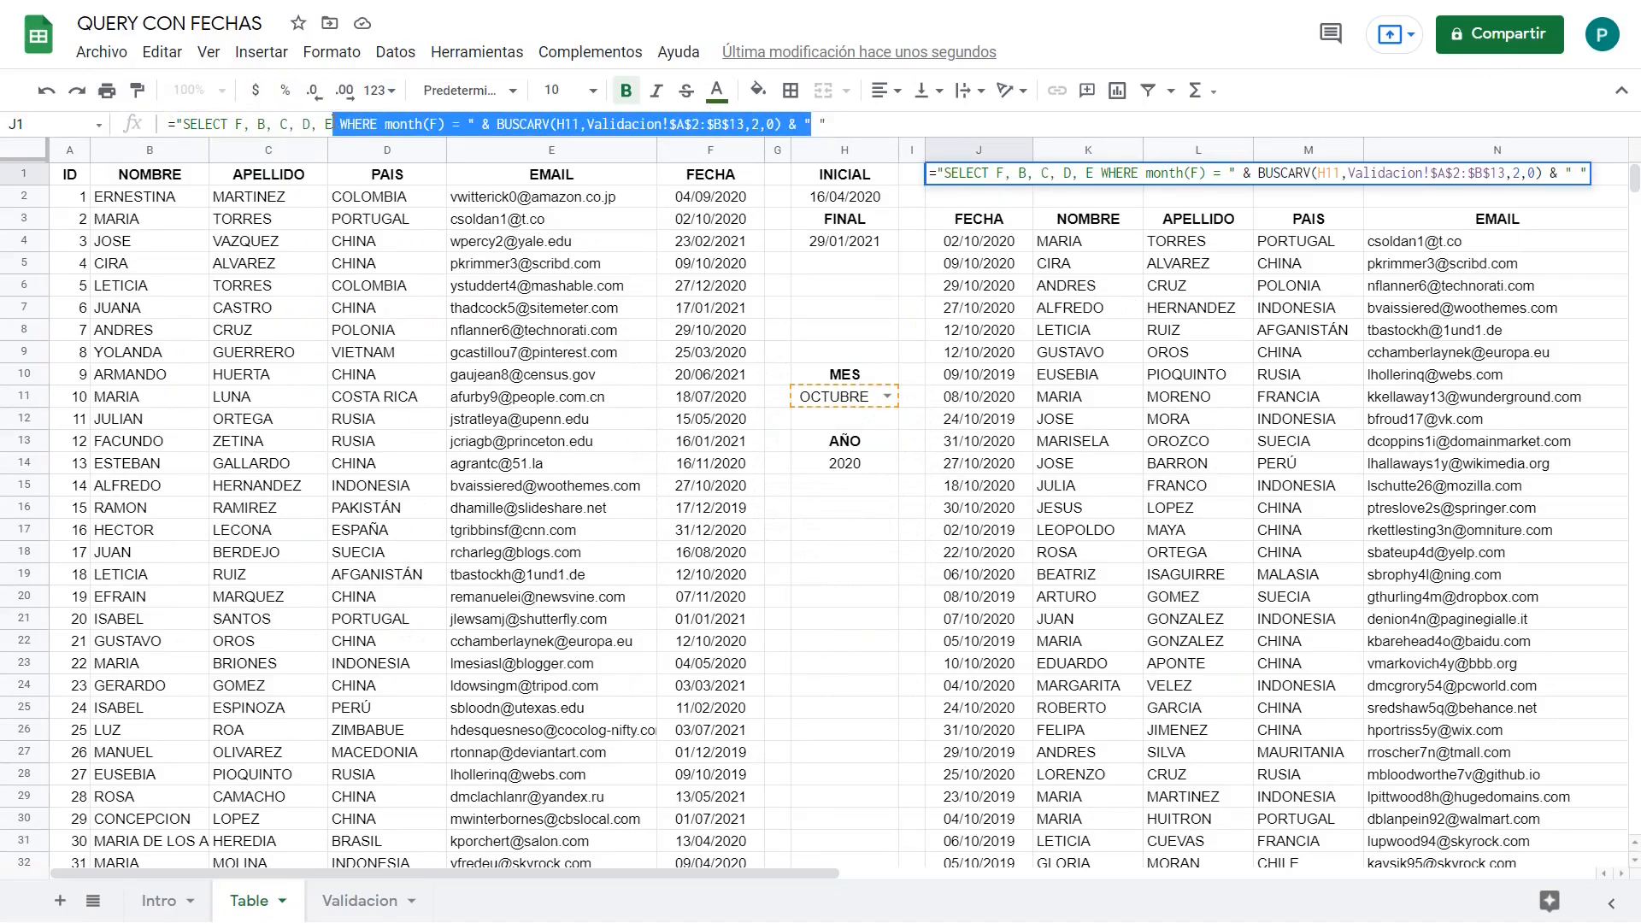
key(BackSpace)
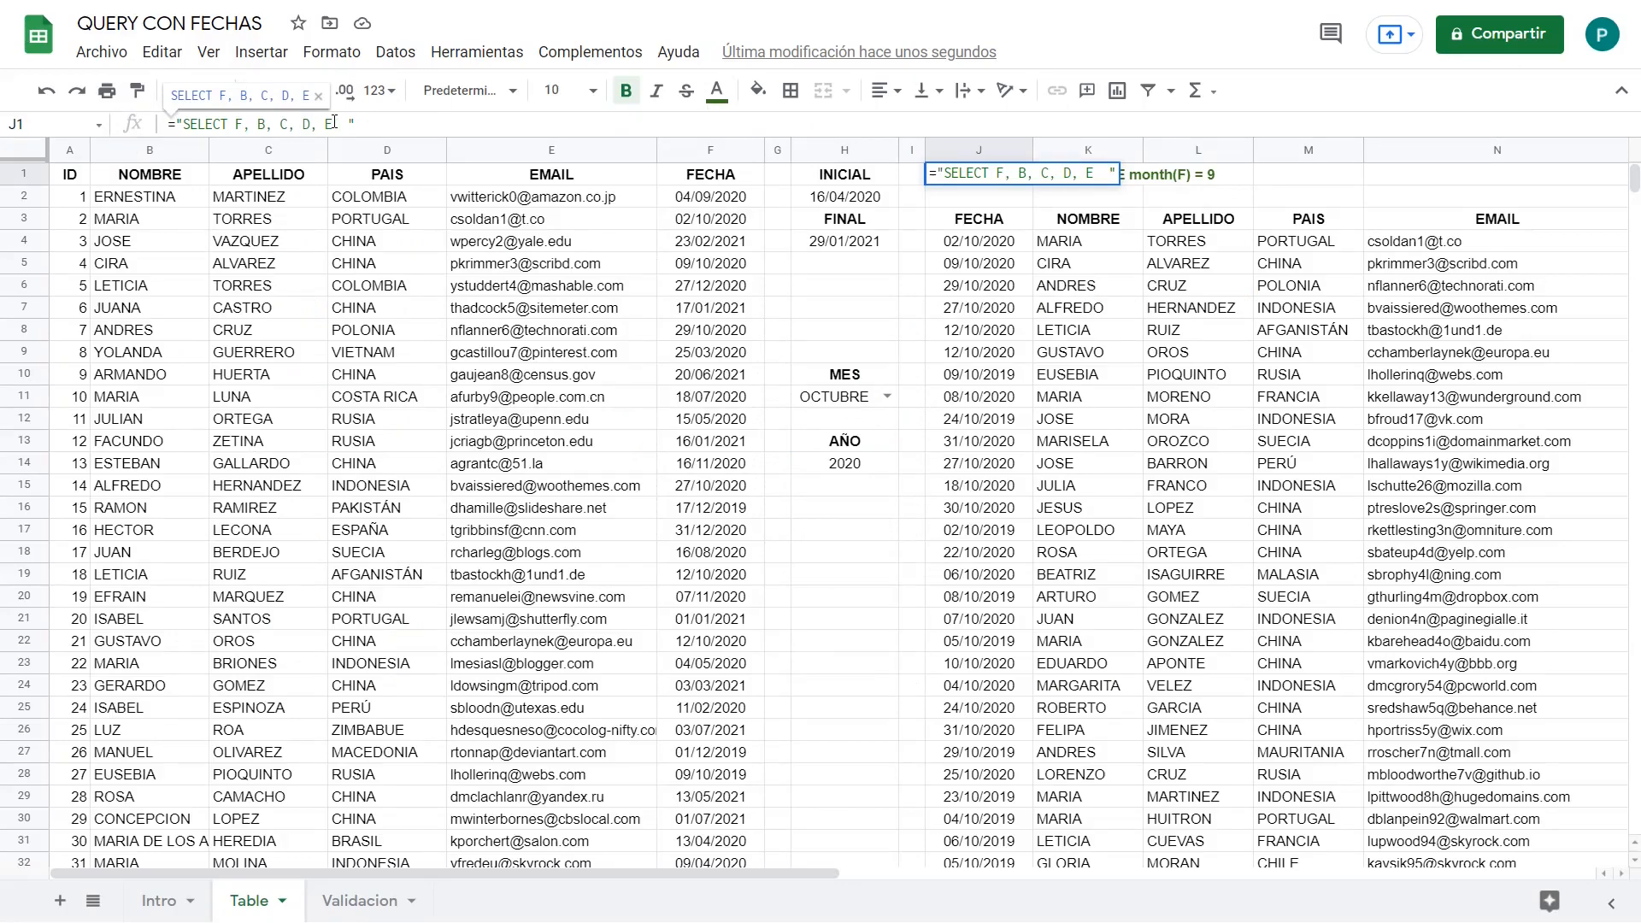
Step: Add WHERE year(F) after the selected columns in J1's query text
text(YE)
key(BackSpace)
key(BackSpace)
text(year)
key(BackSpace)
text((F)
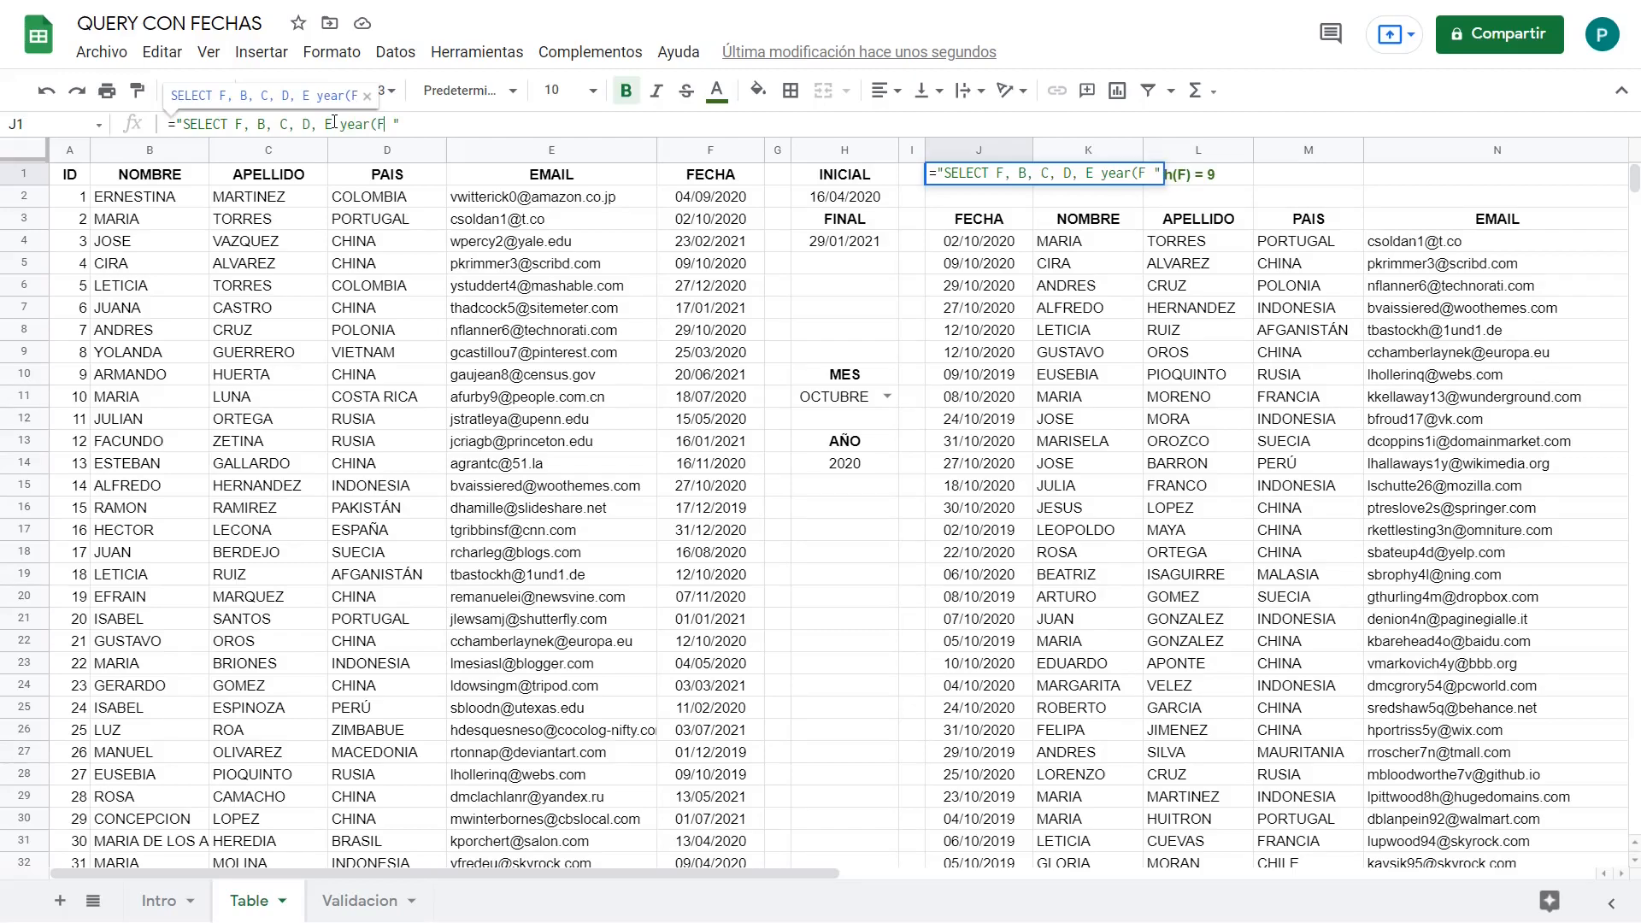
text())
text(WHERE)
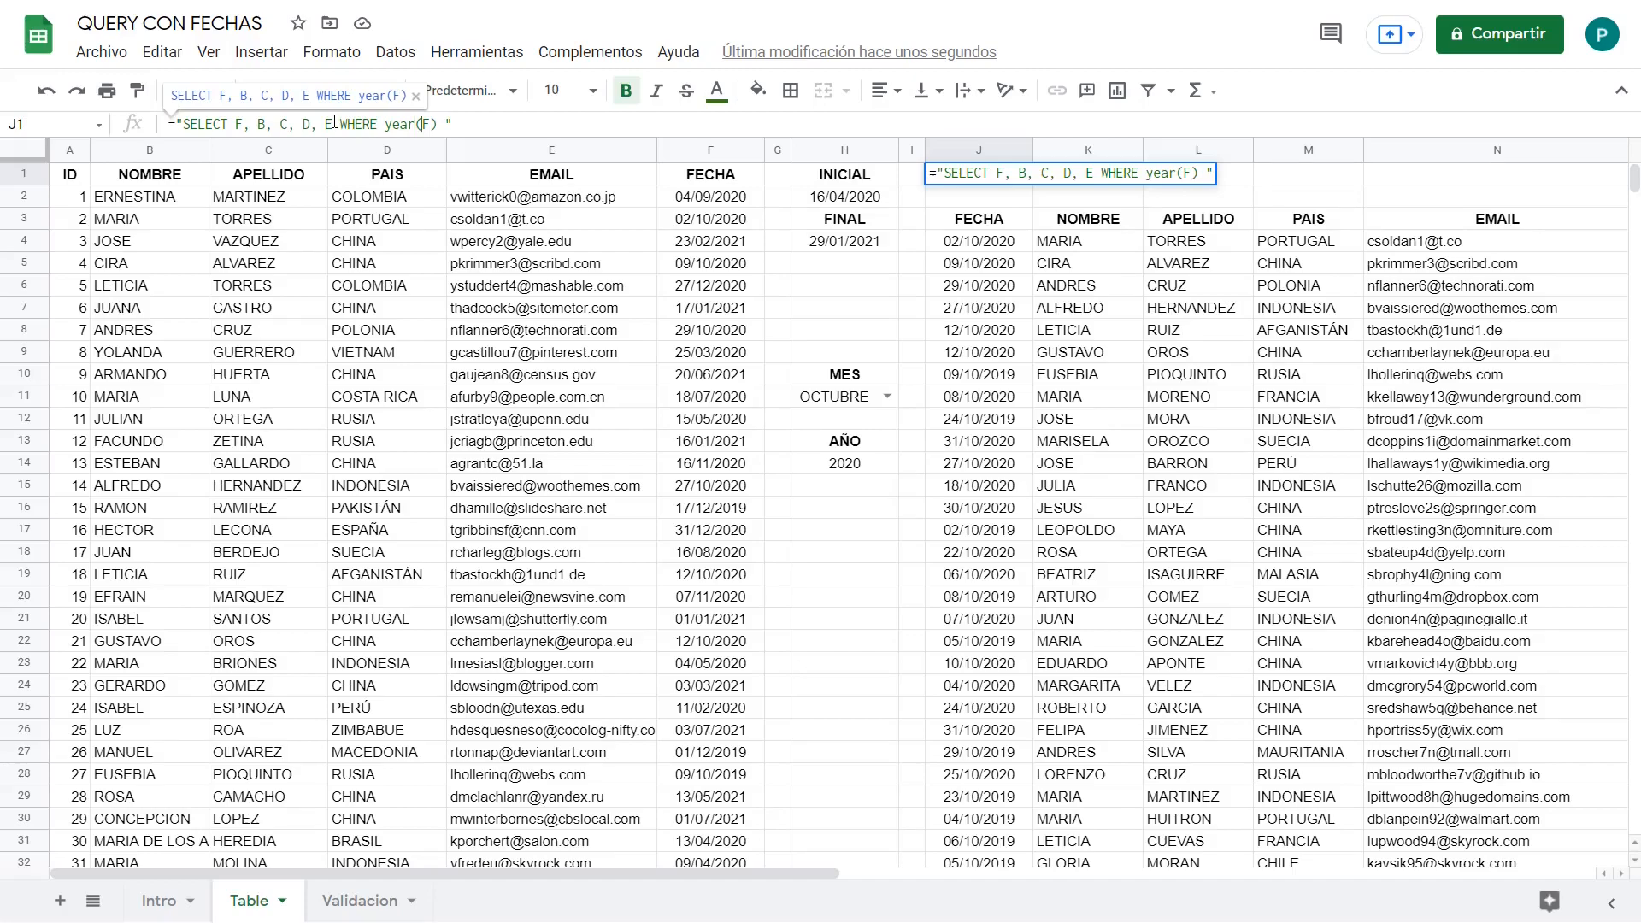
Step: Complete J1's year condition with = 2020 and check the filtered FECHA column
text(= 2020)
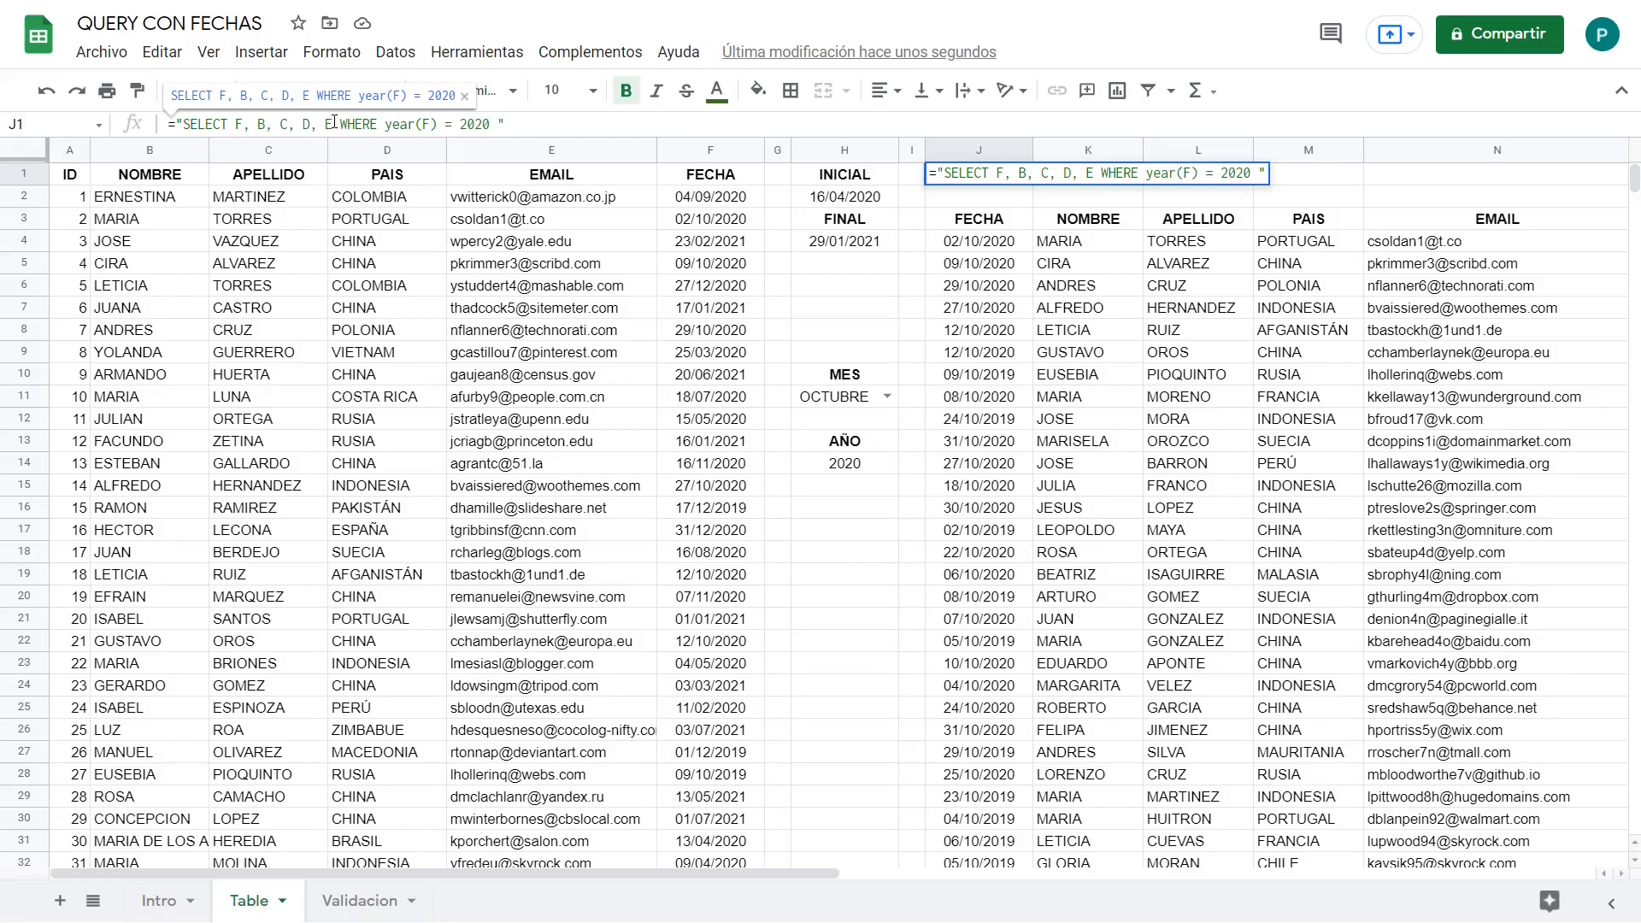
text('2020')
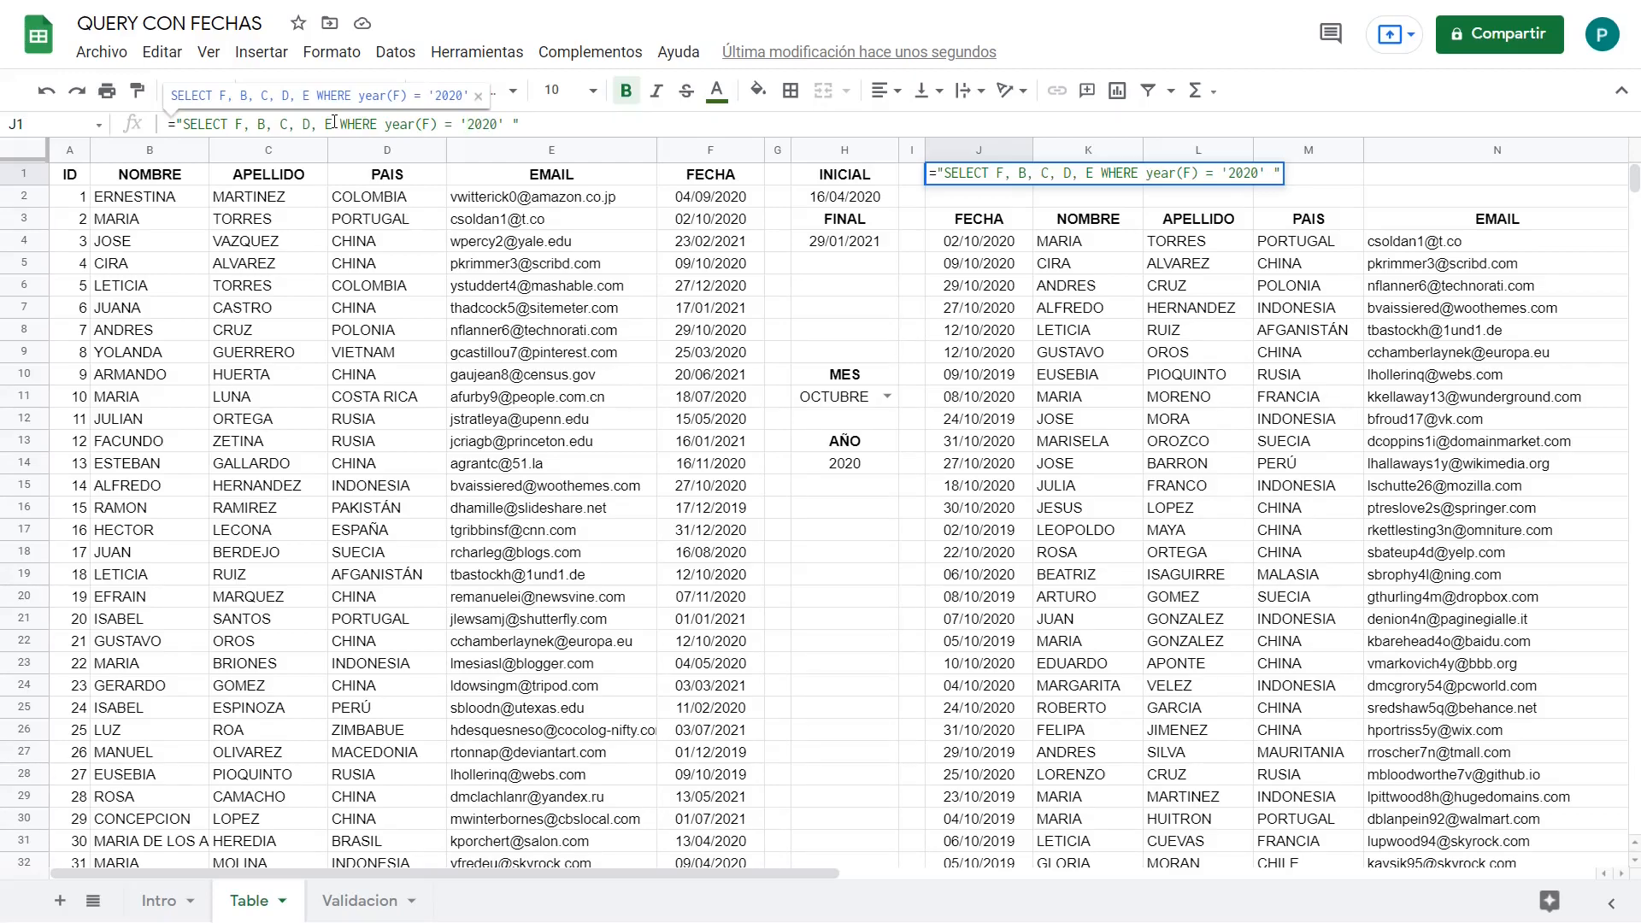
key(BackSpace)
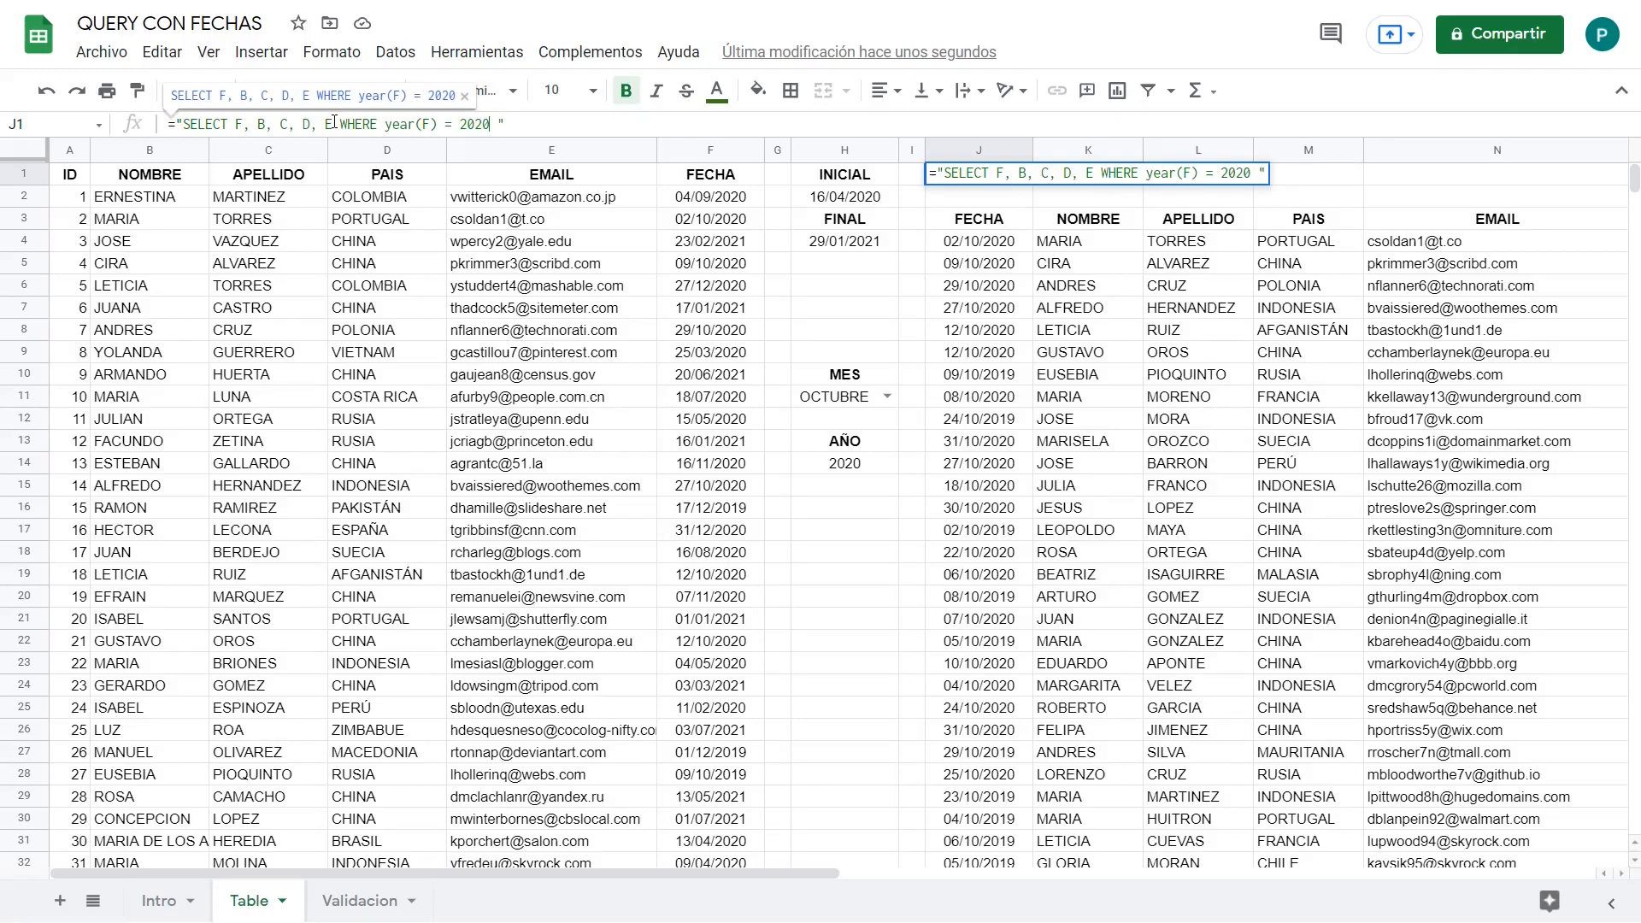
key(Return)
key(Down)
key(Down)
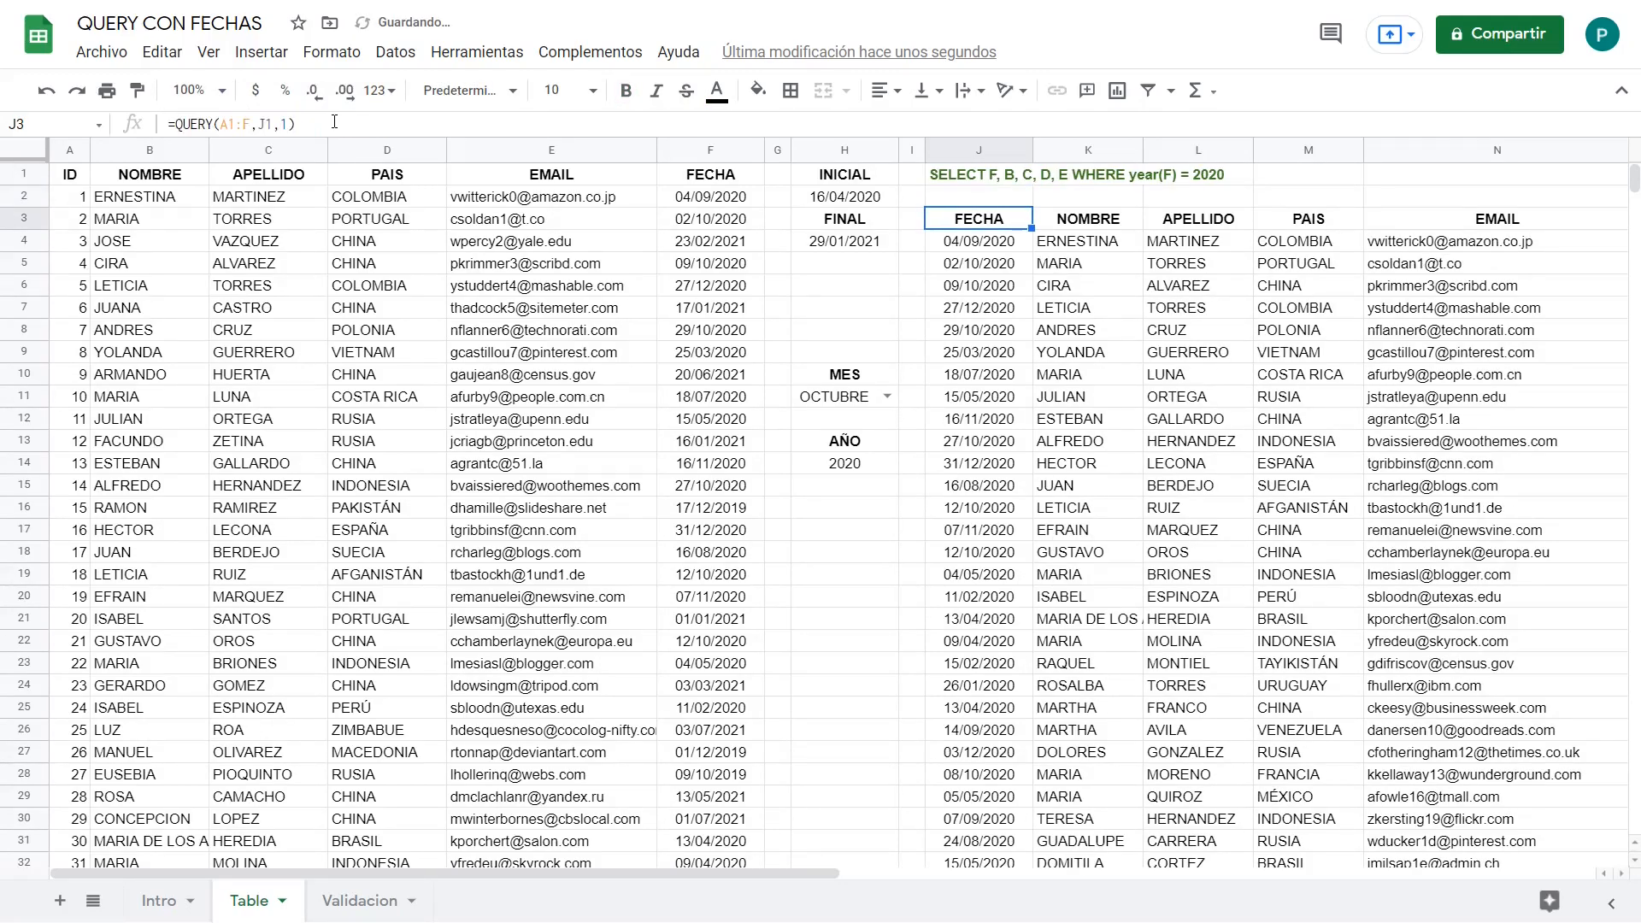
key(shift+Down)
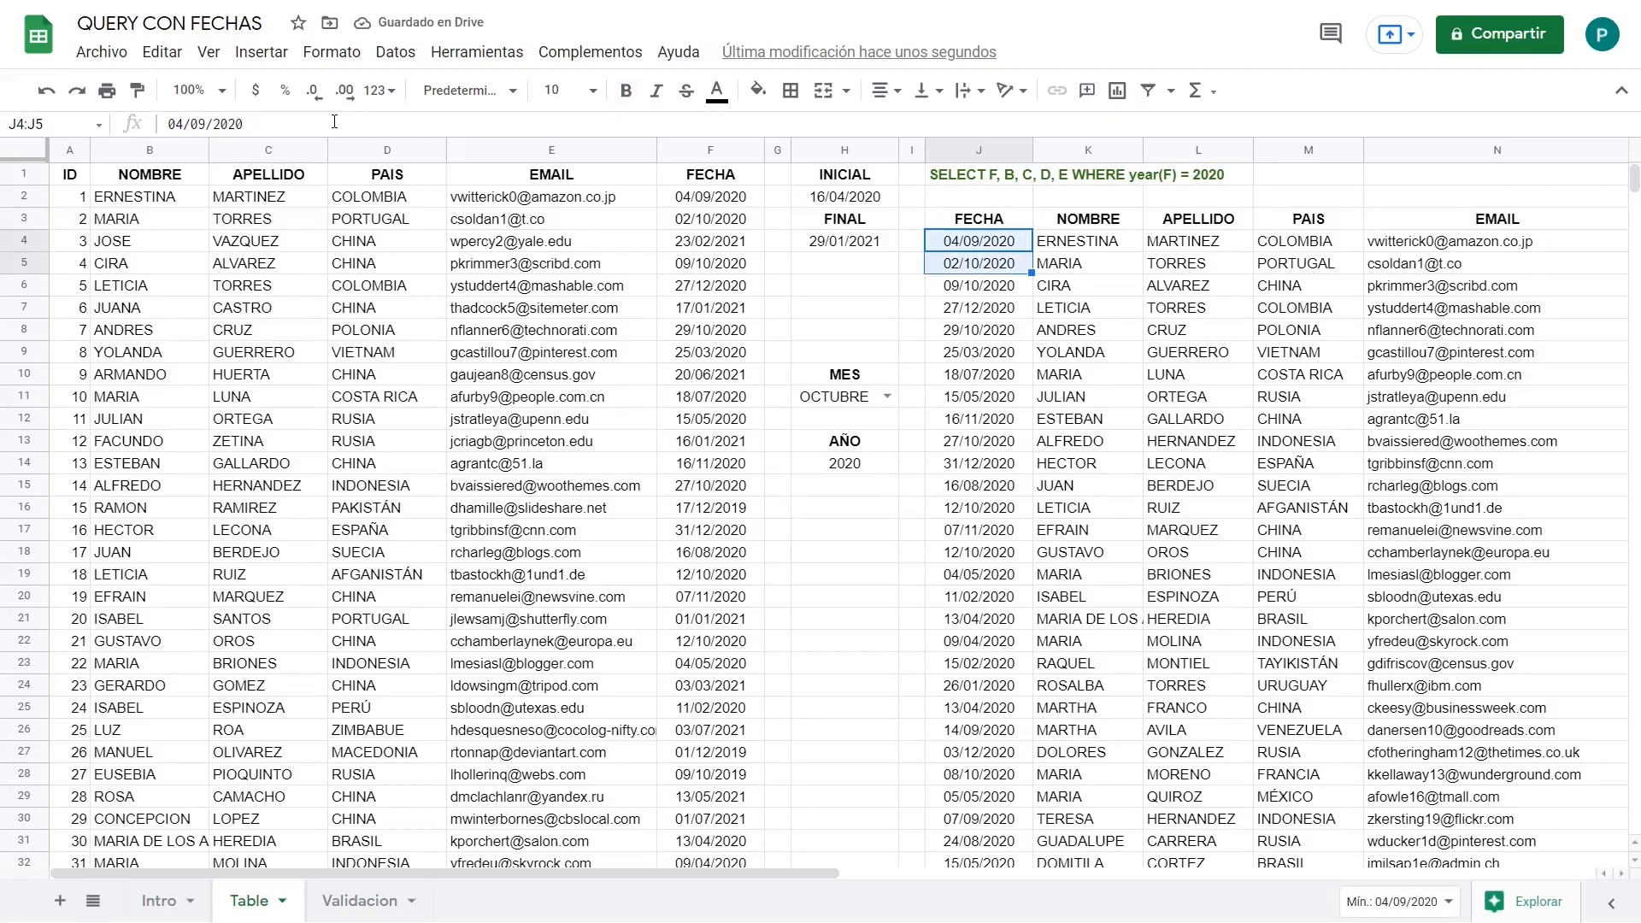
Step: Test the year filter by setting the year in J1's query to 2021
click(991, 176)
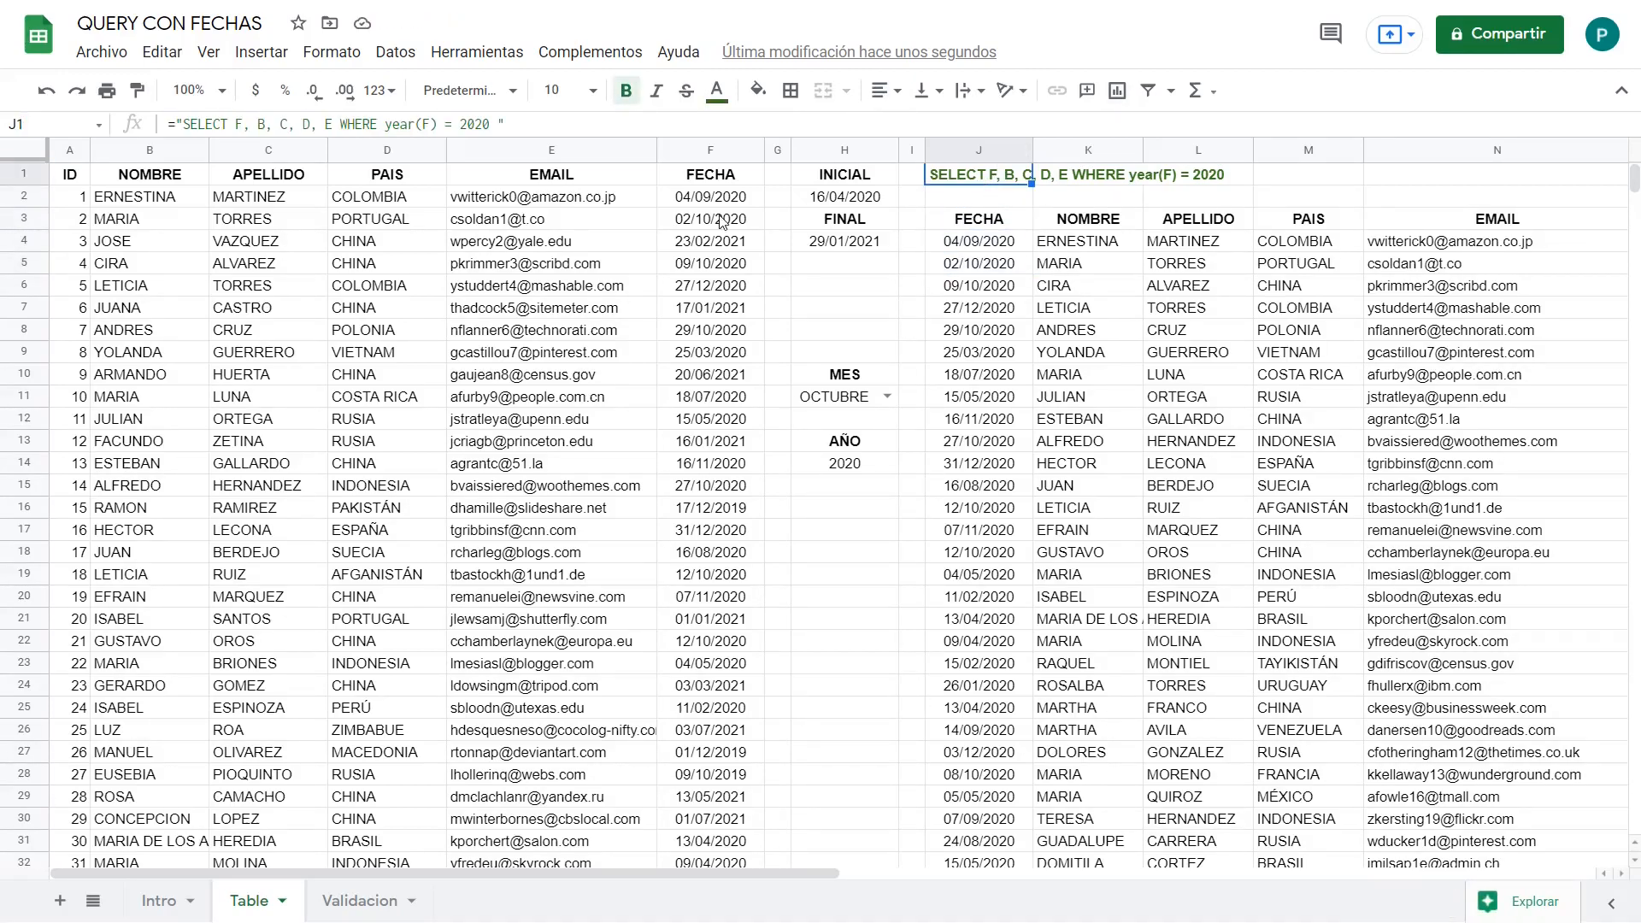
click(490, 126)
key(BackSpace)
text(1)
key(Return)
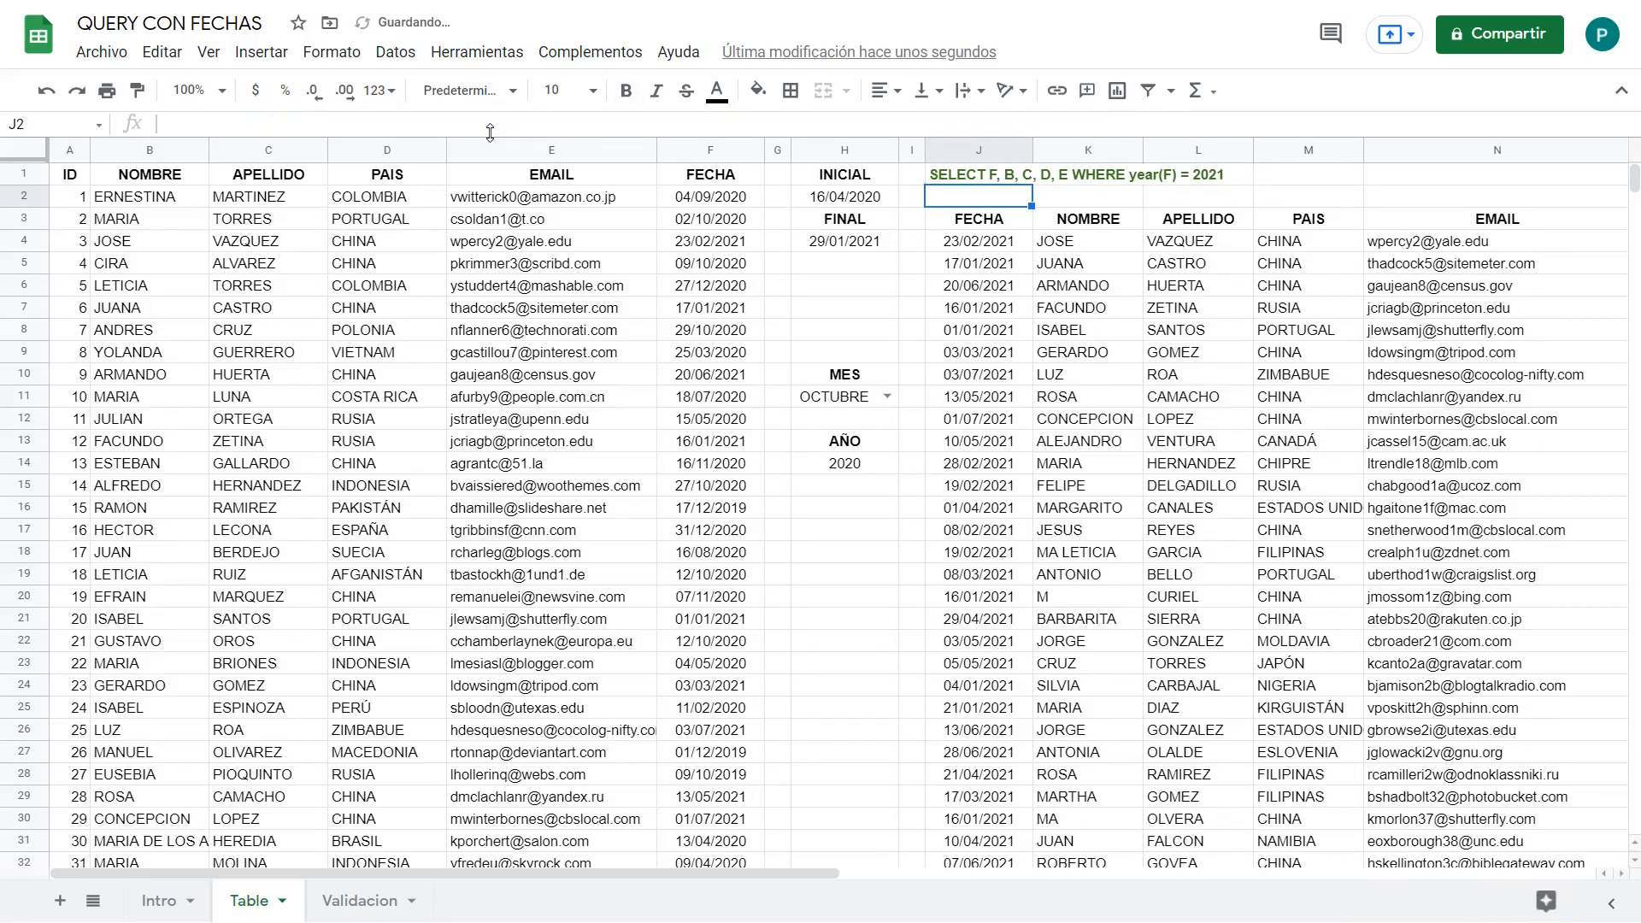
click(964, 179)
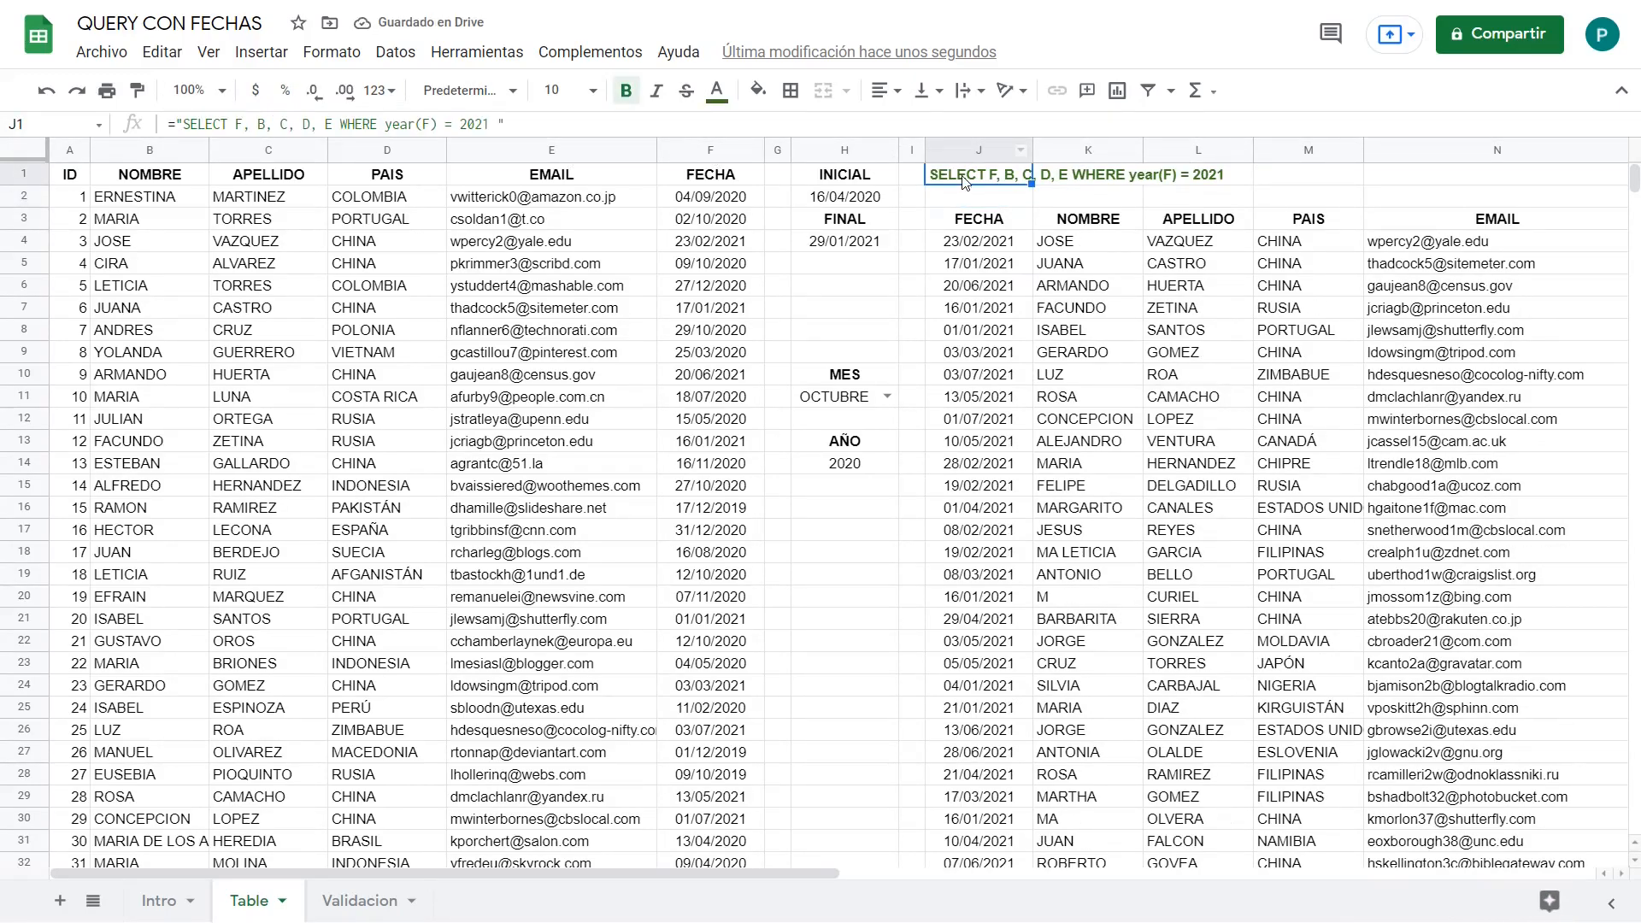
Step: Add data validation to H14 with a dropdown list from the range Validacion!D2:D4
click(875, 466)
click(394, 51)
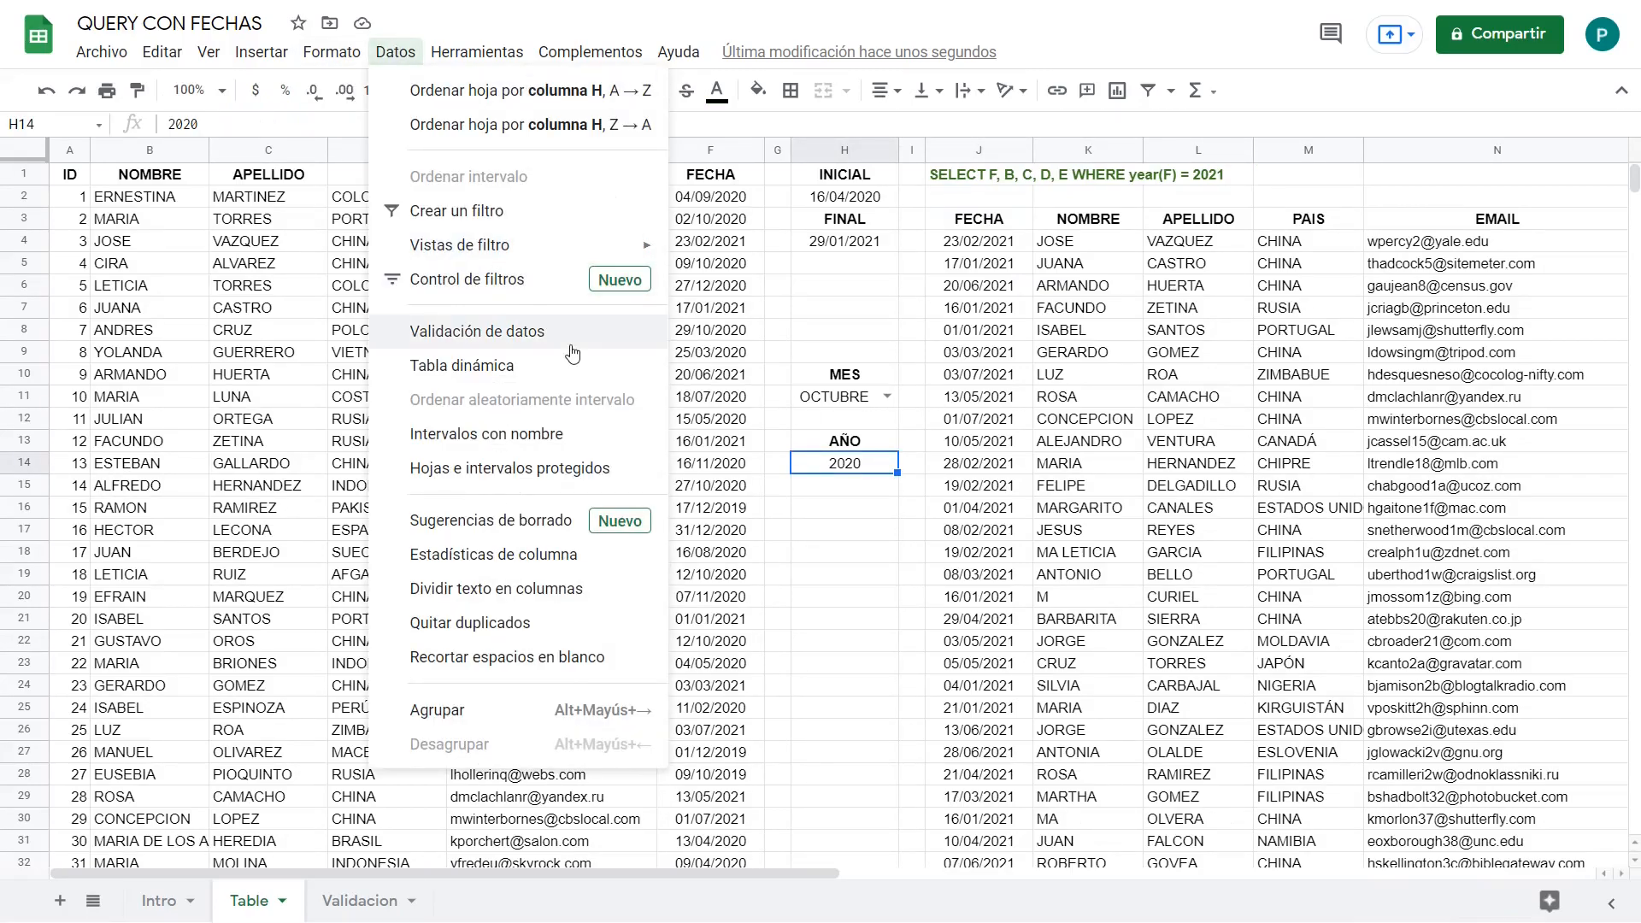
click(513, 323)
click(1096, 399)
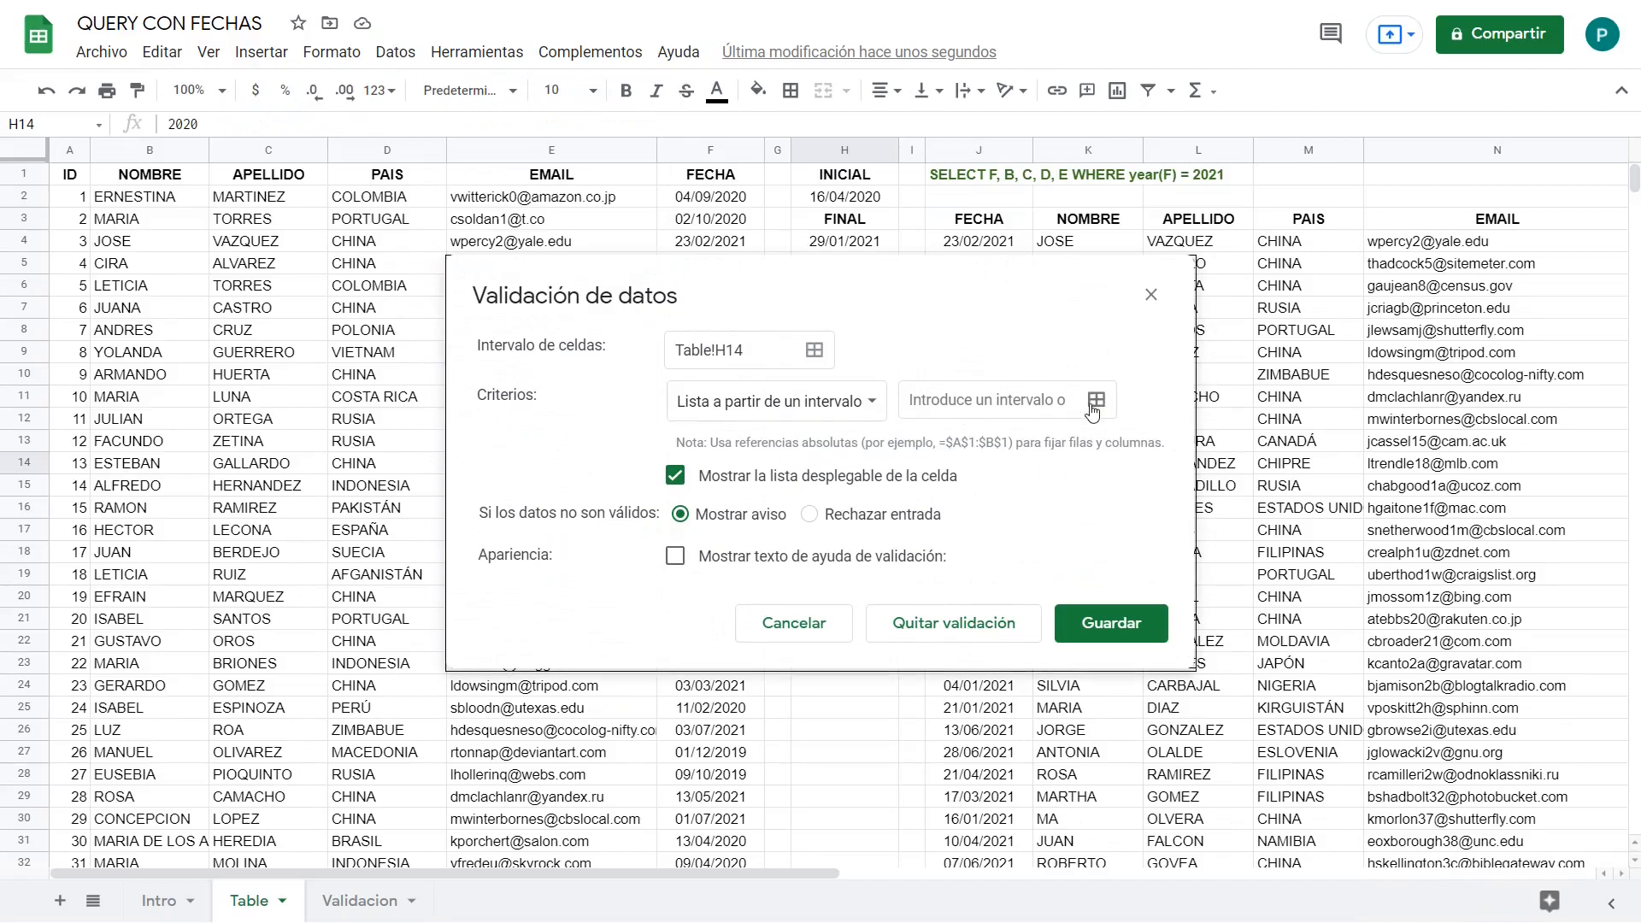
click(374, 910)
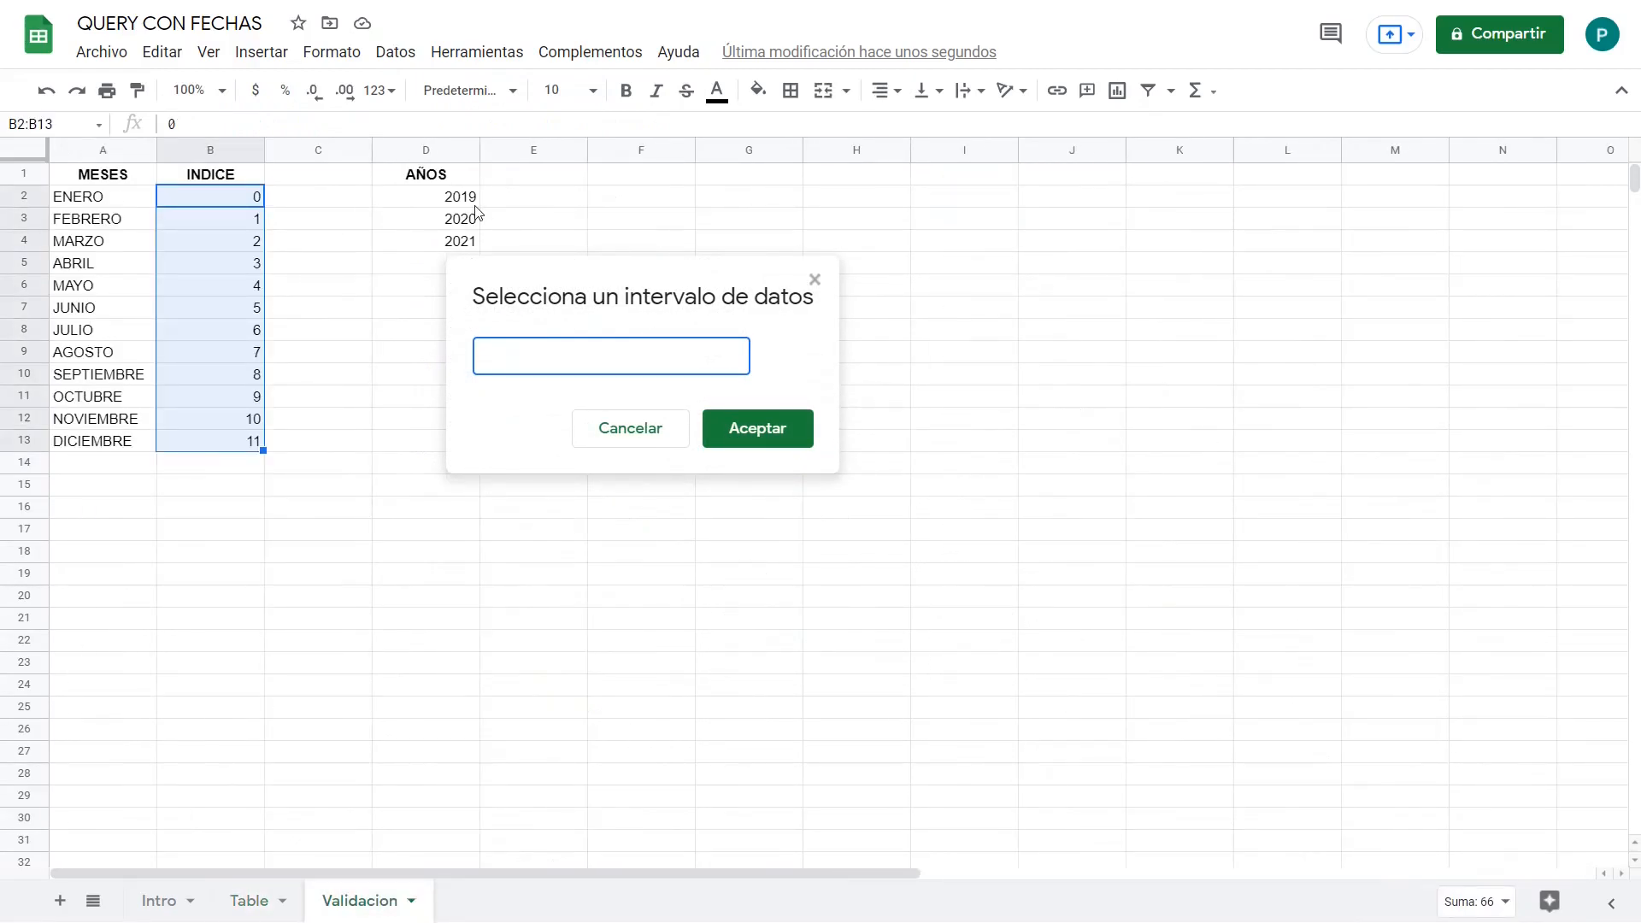
drag(443, 202, 422, 248)
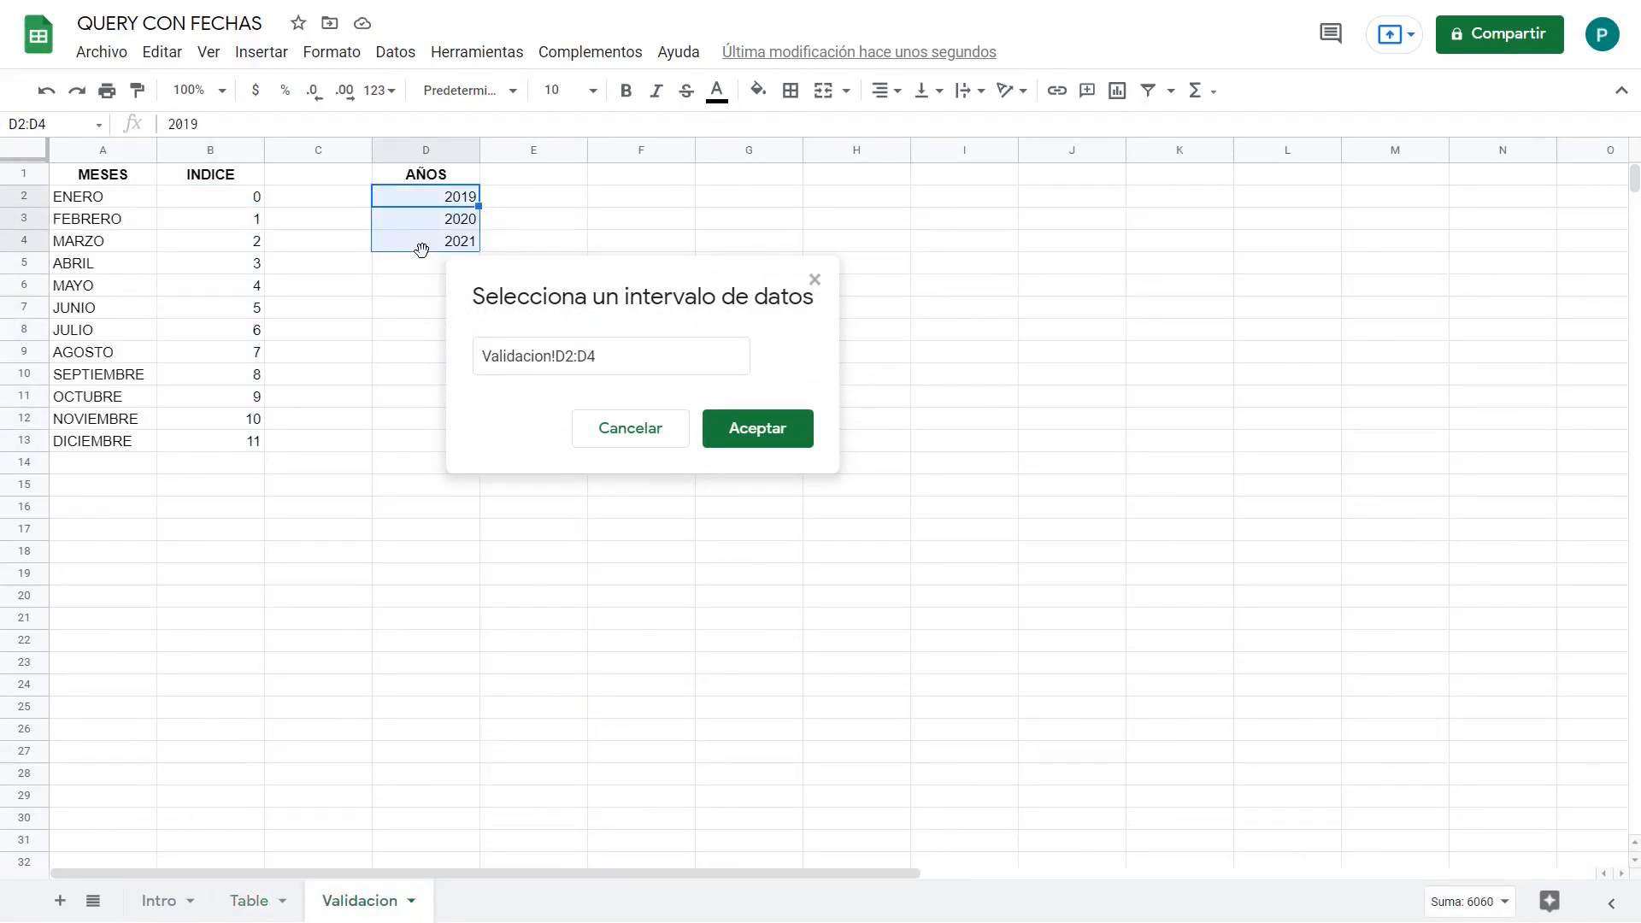
click(754, 434)
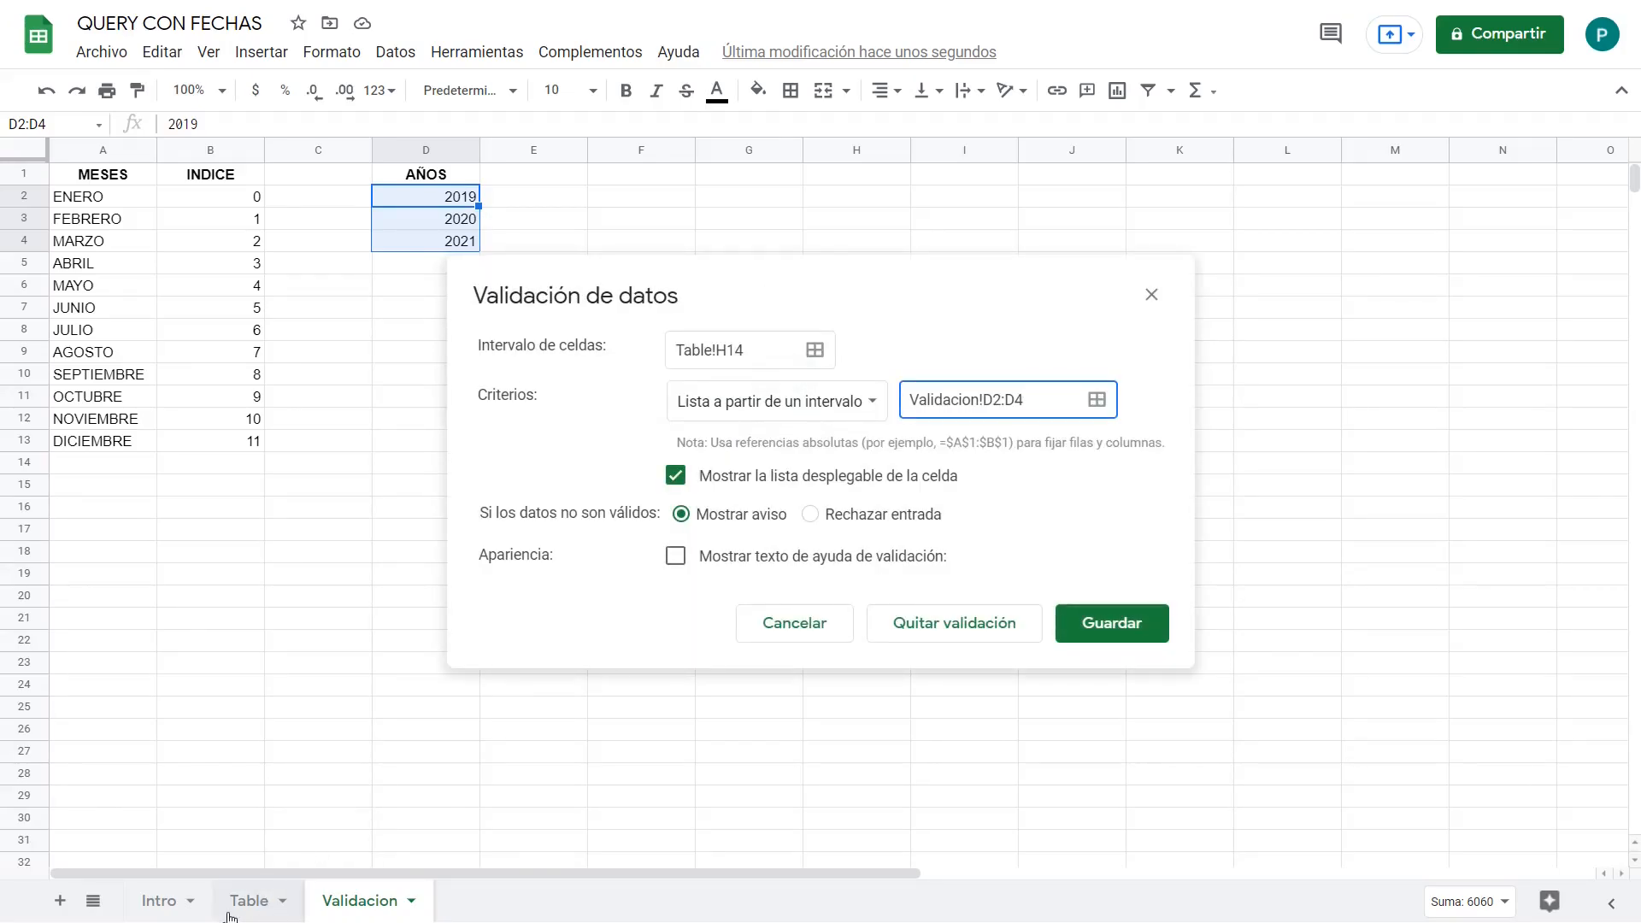
click(1142, 623)
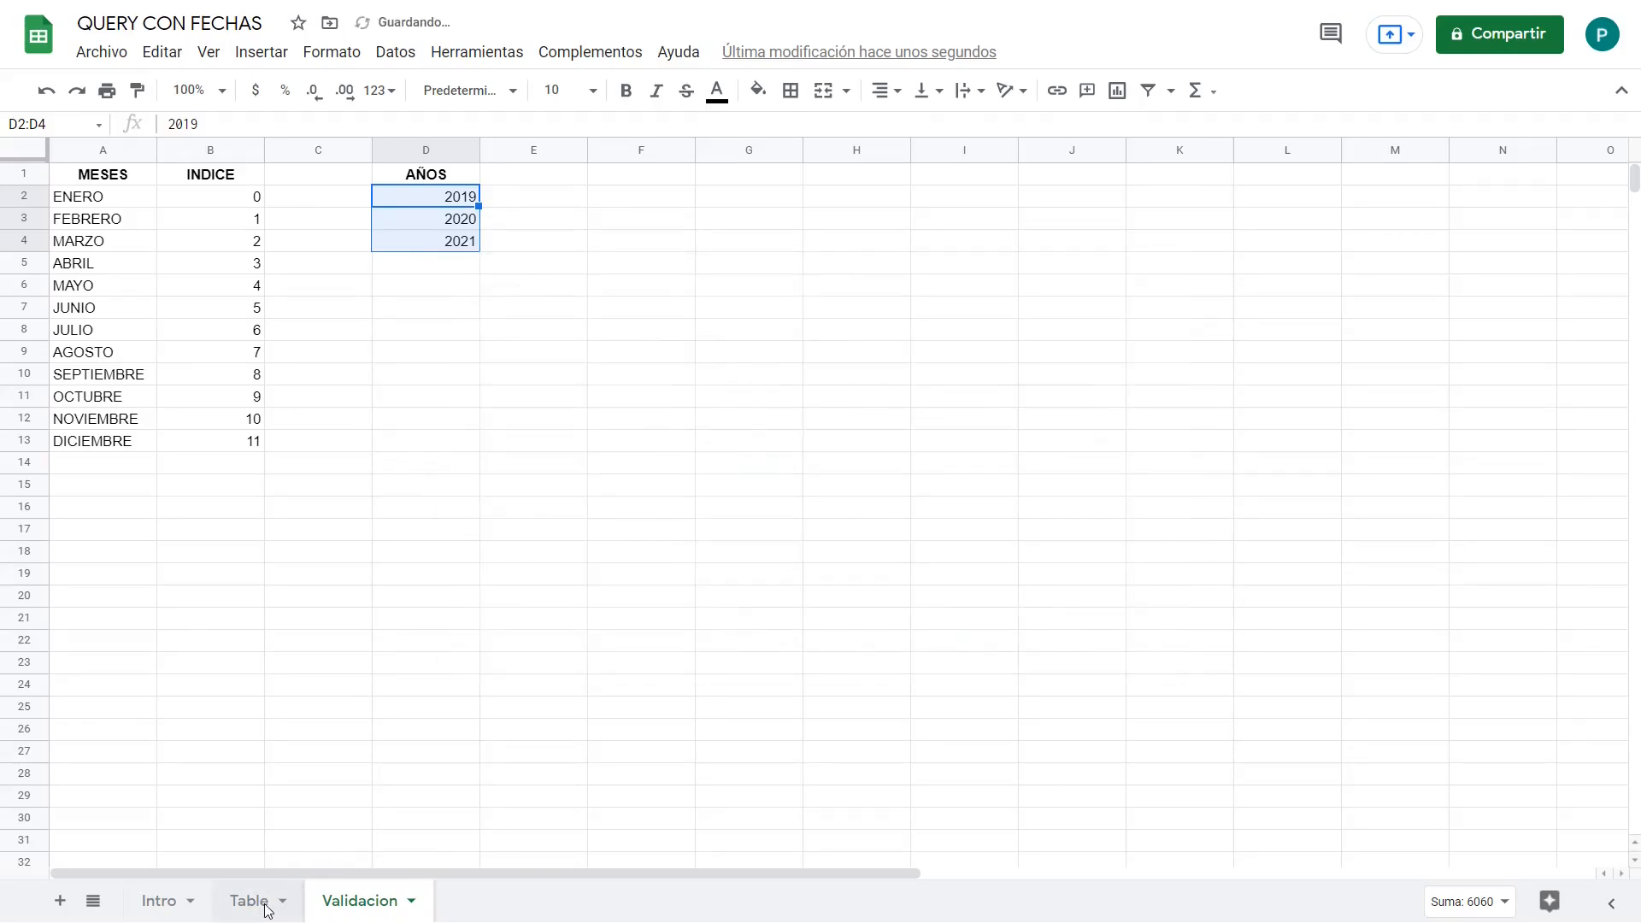
Step: Return to the Table sheet and choose 2019 in the AÑO dropdown in H14
click(259, 901)
click(889, 463)
click(853, 515)
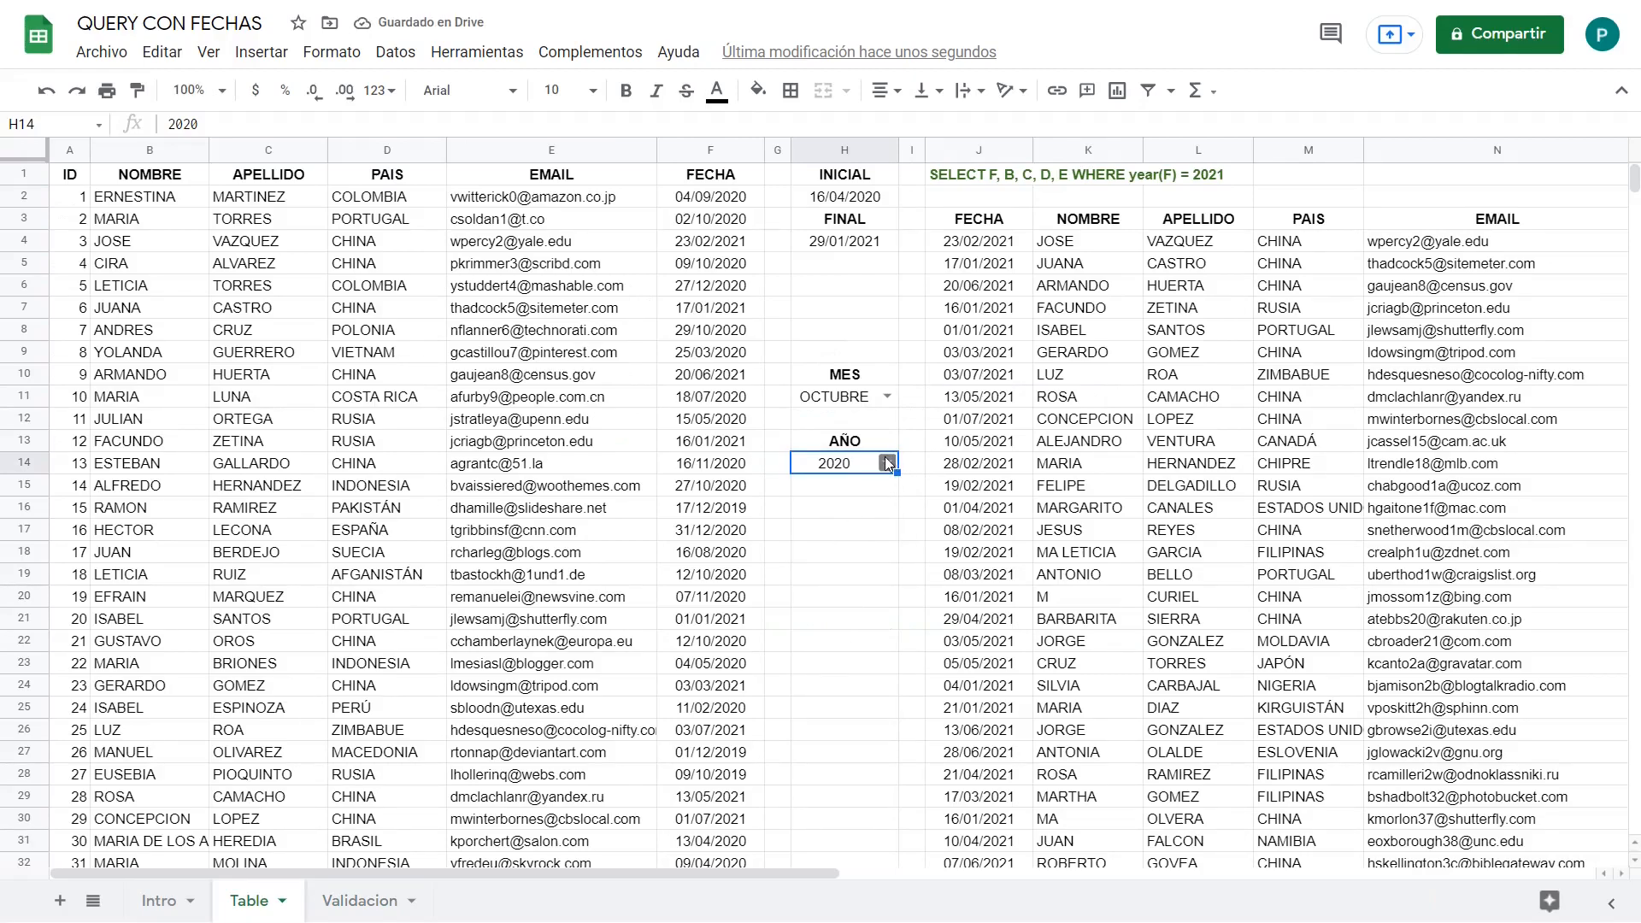
click(887, 462)
click(868, 499)
Step: Replace the fixed year in J1's query formula with a concatenated reference to H14
click(980, 179)
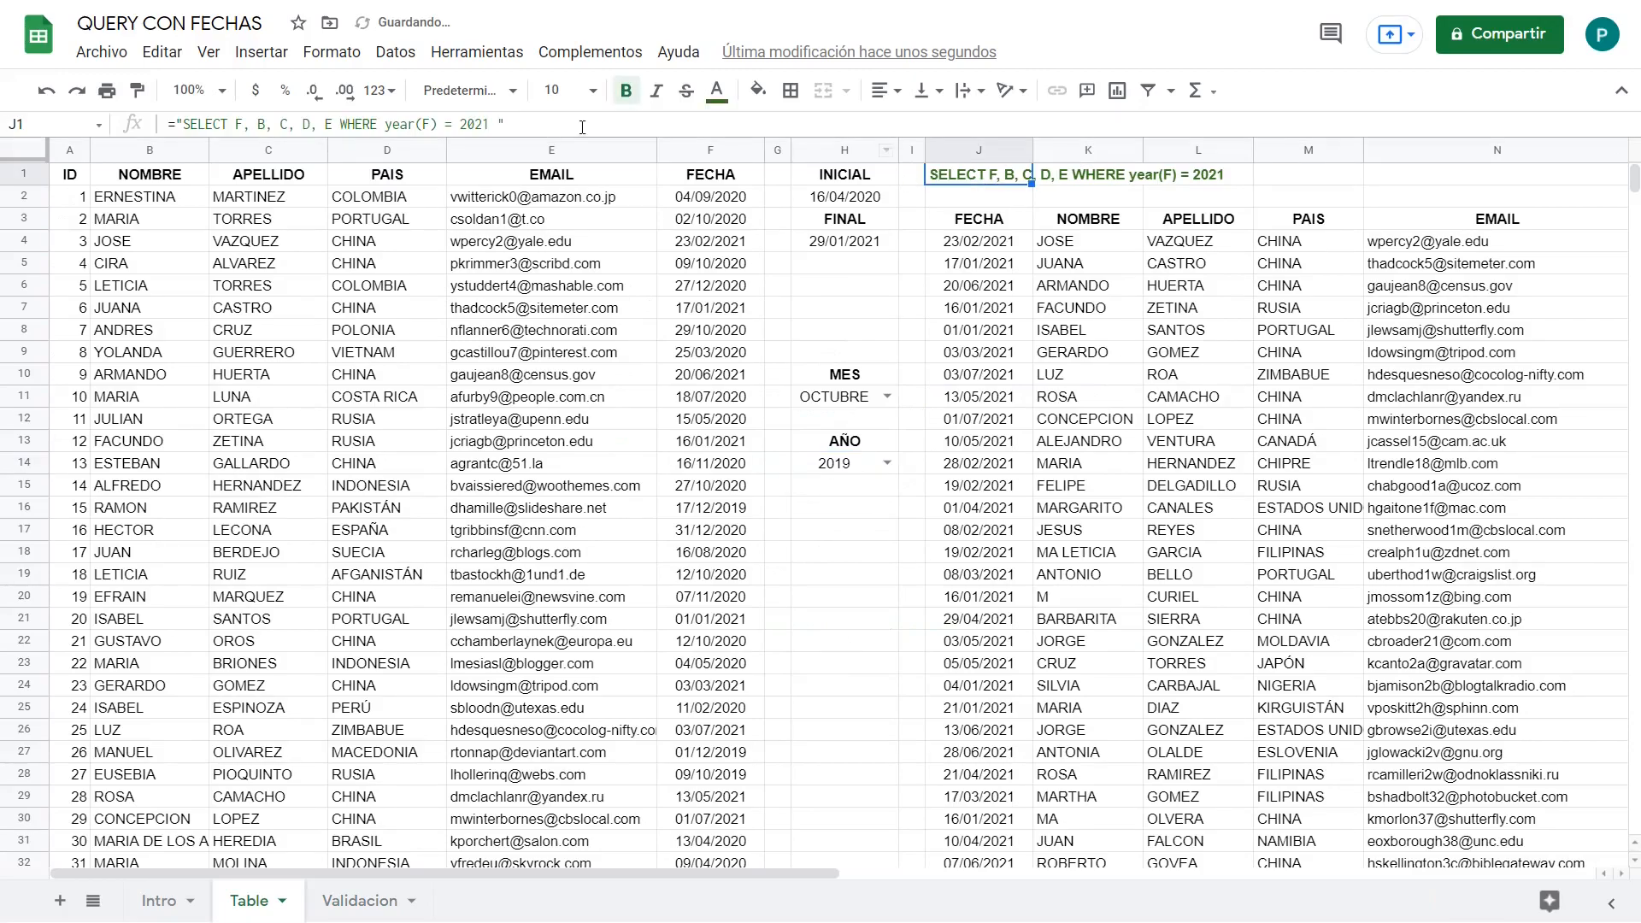
double_click(484, 125)
text(" )
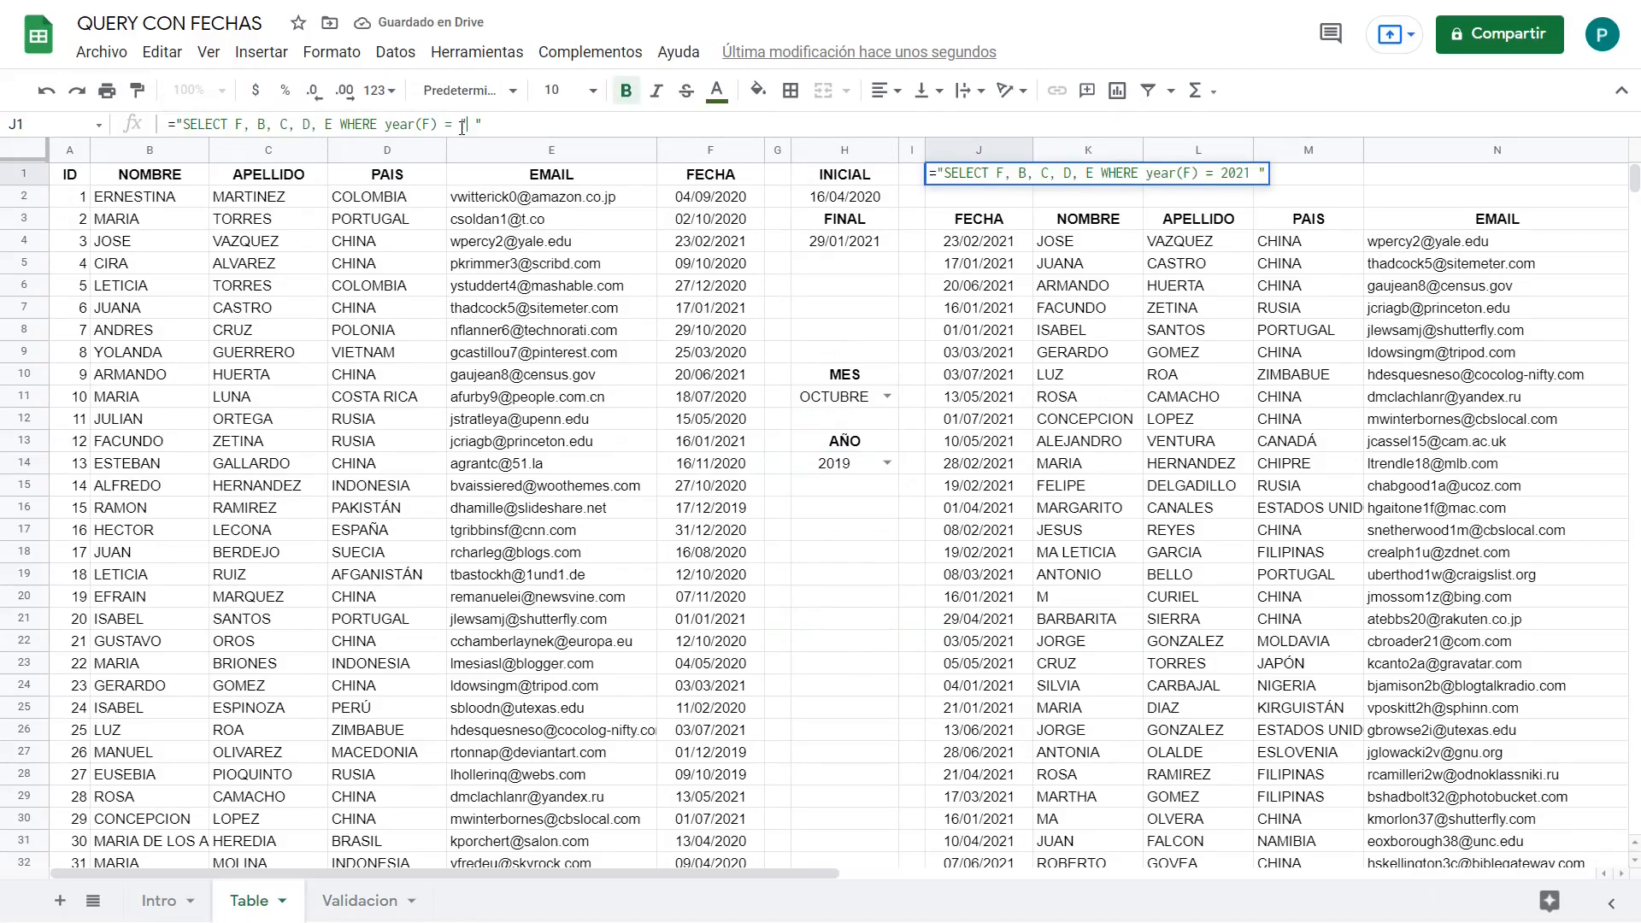
text(&  &)
key(Left)
key(Left)
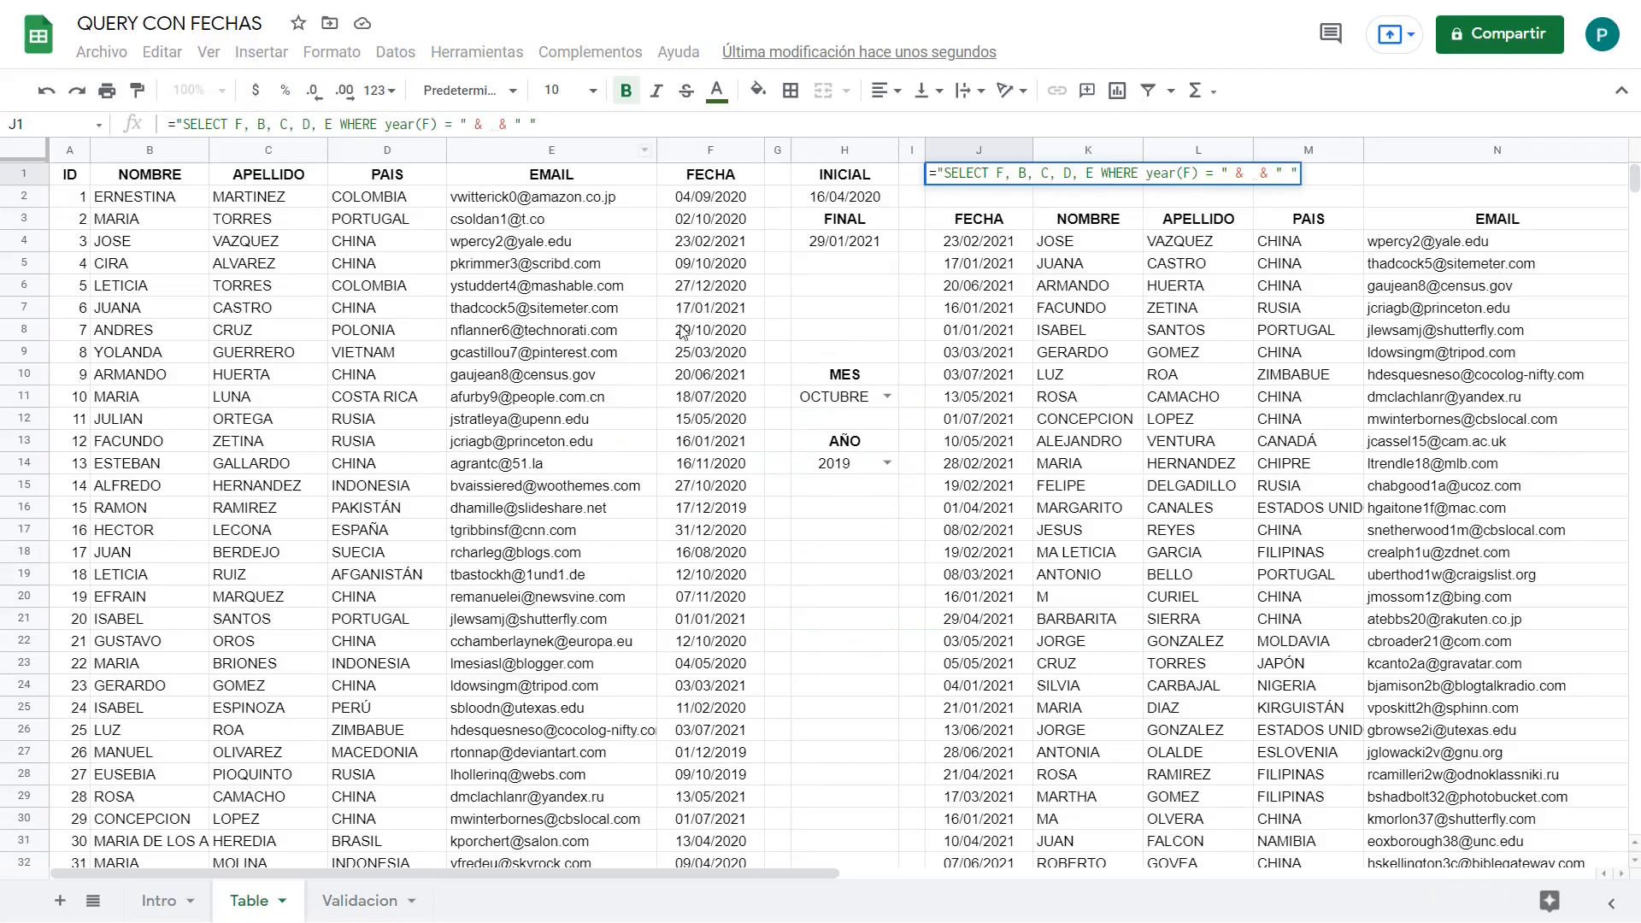
click(839, 470)
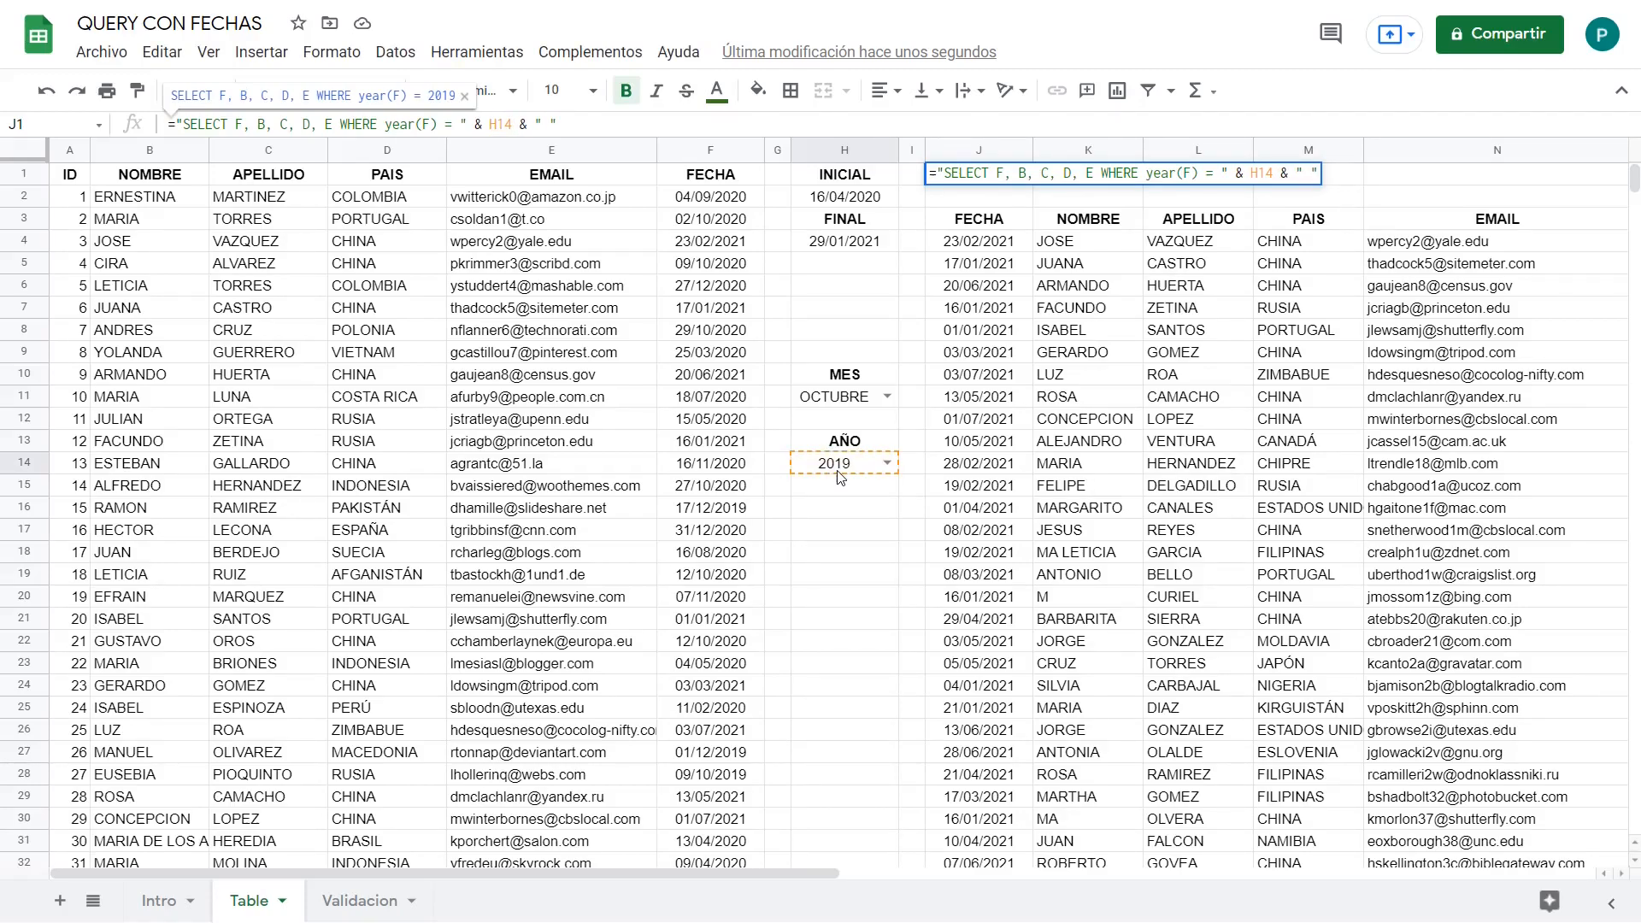
key(Return)
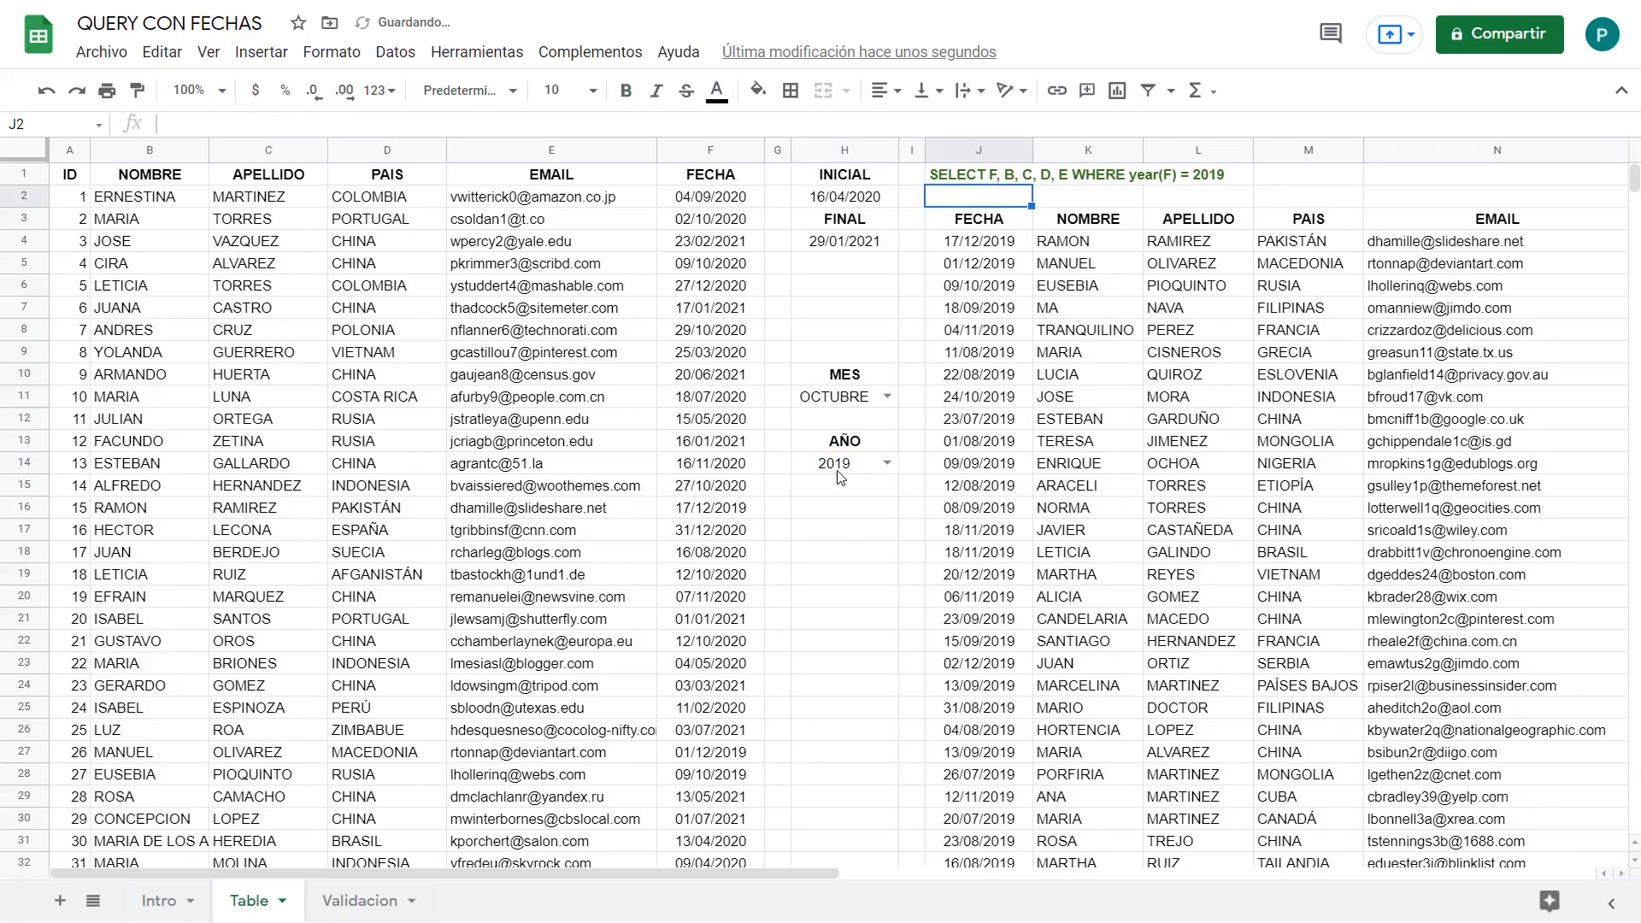
Step: Test the linked year filter by choosing 2021, 2020 and 2019 in H14
click(885, 465)
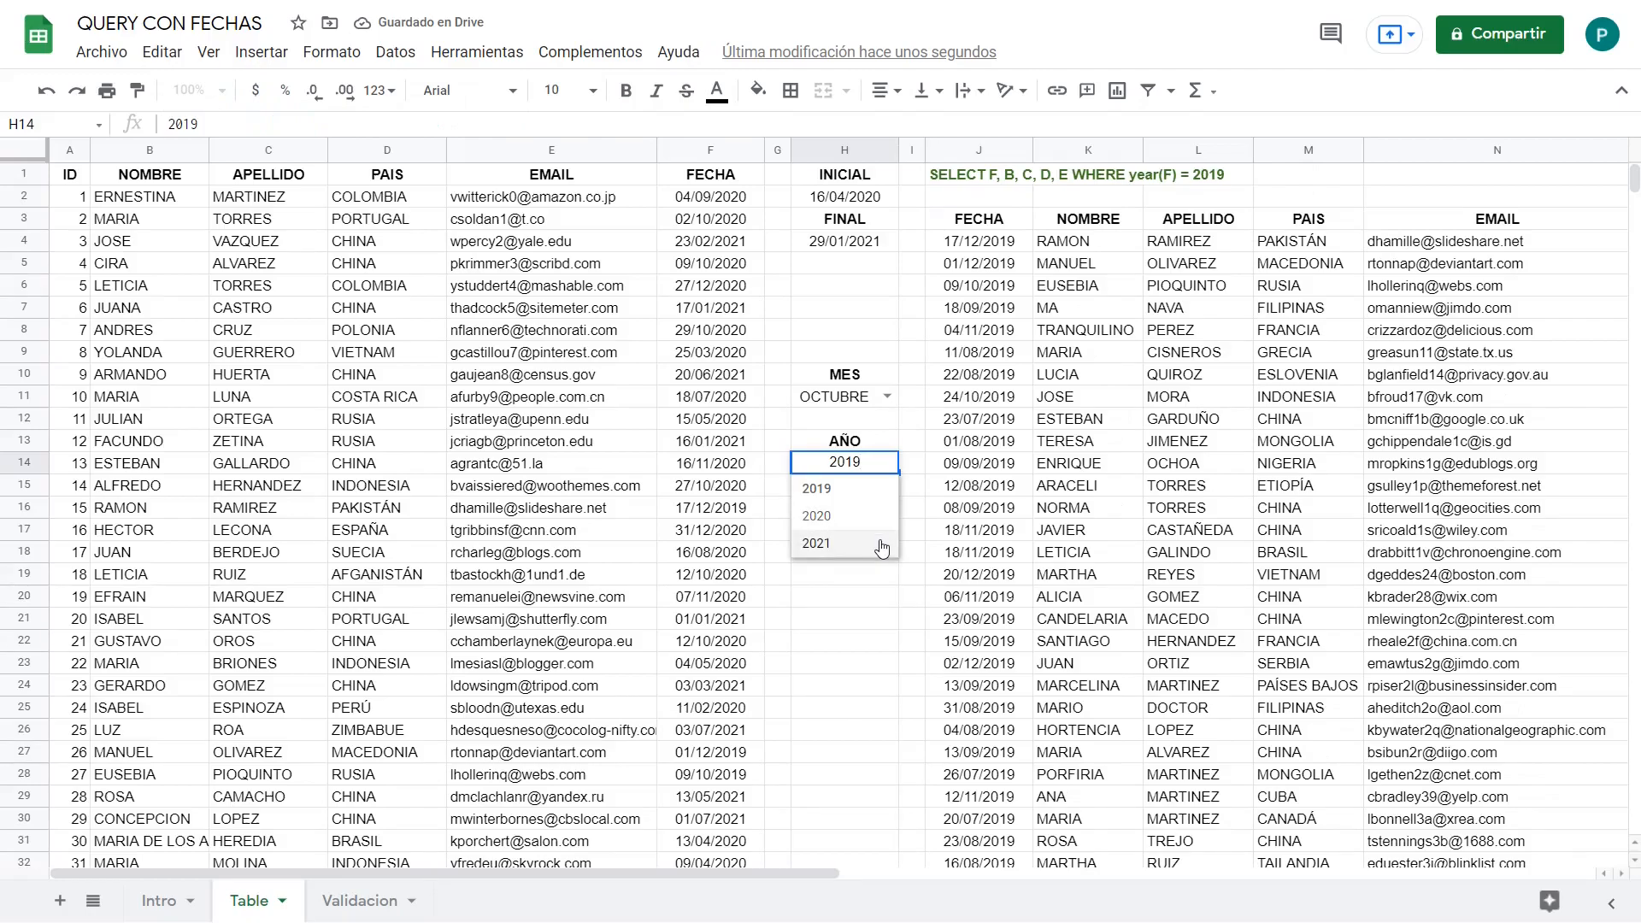
click(880, 543)
click(889, 465)
click(862, 527)
click(887, 463)
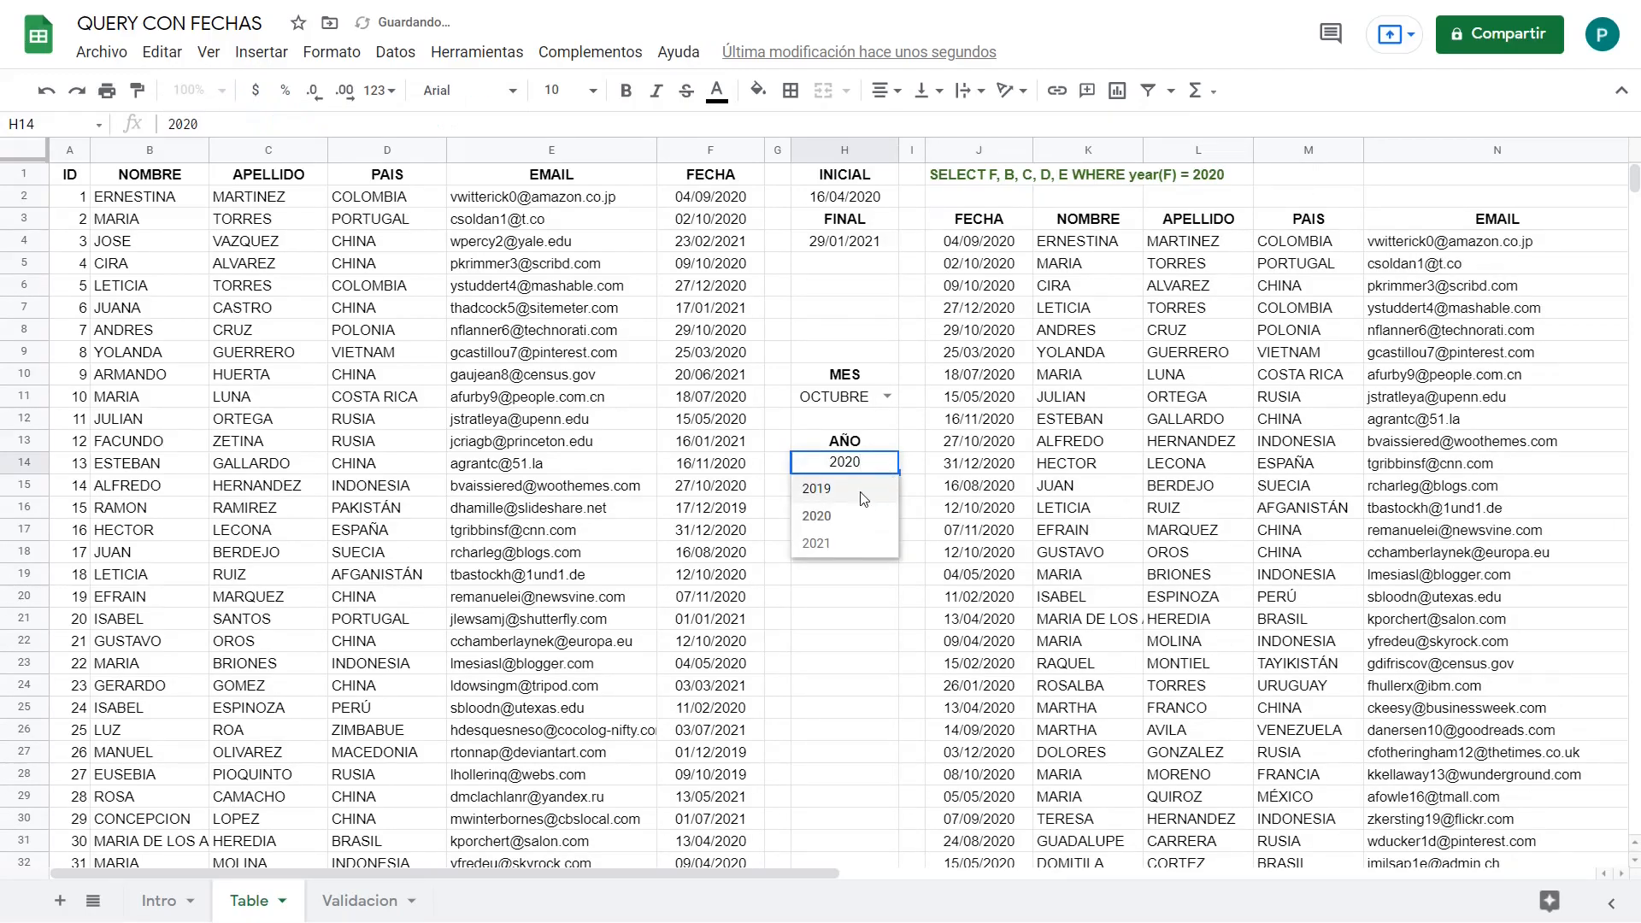
click(863, 498)
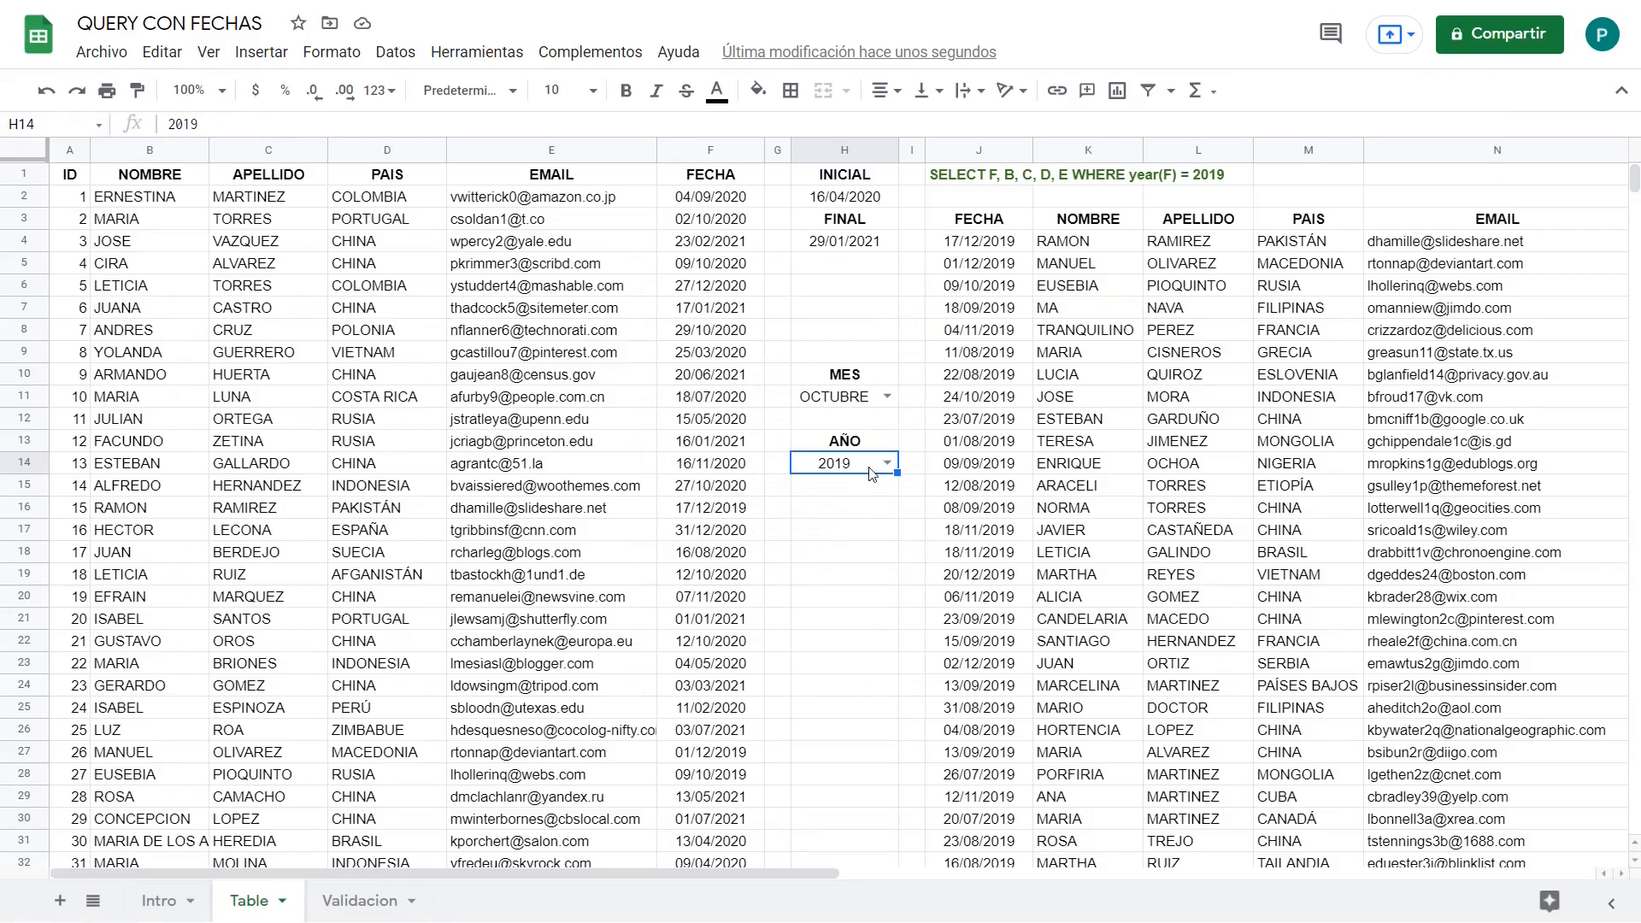
Step: Choose ABRIL as the MES in H11 and review J1's formula and the MES and AÑO cells
click(886, 397)
click(855, 501)
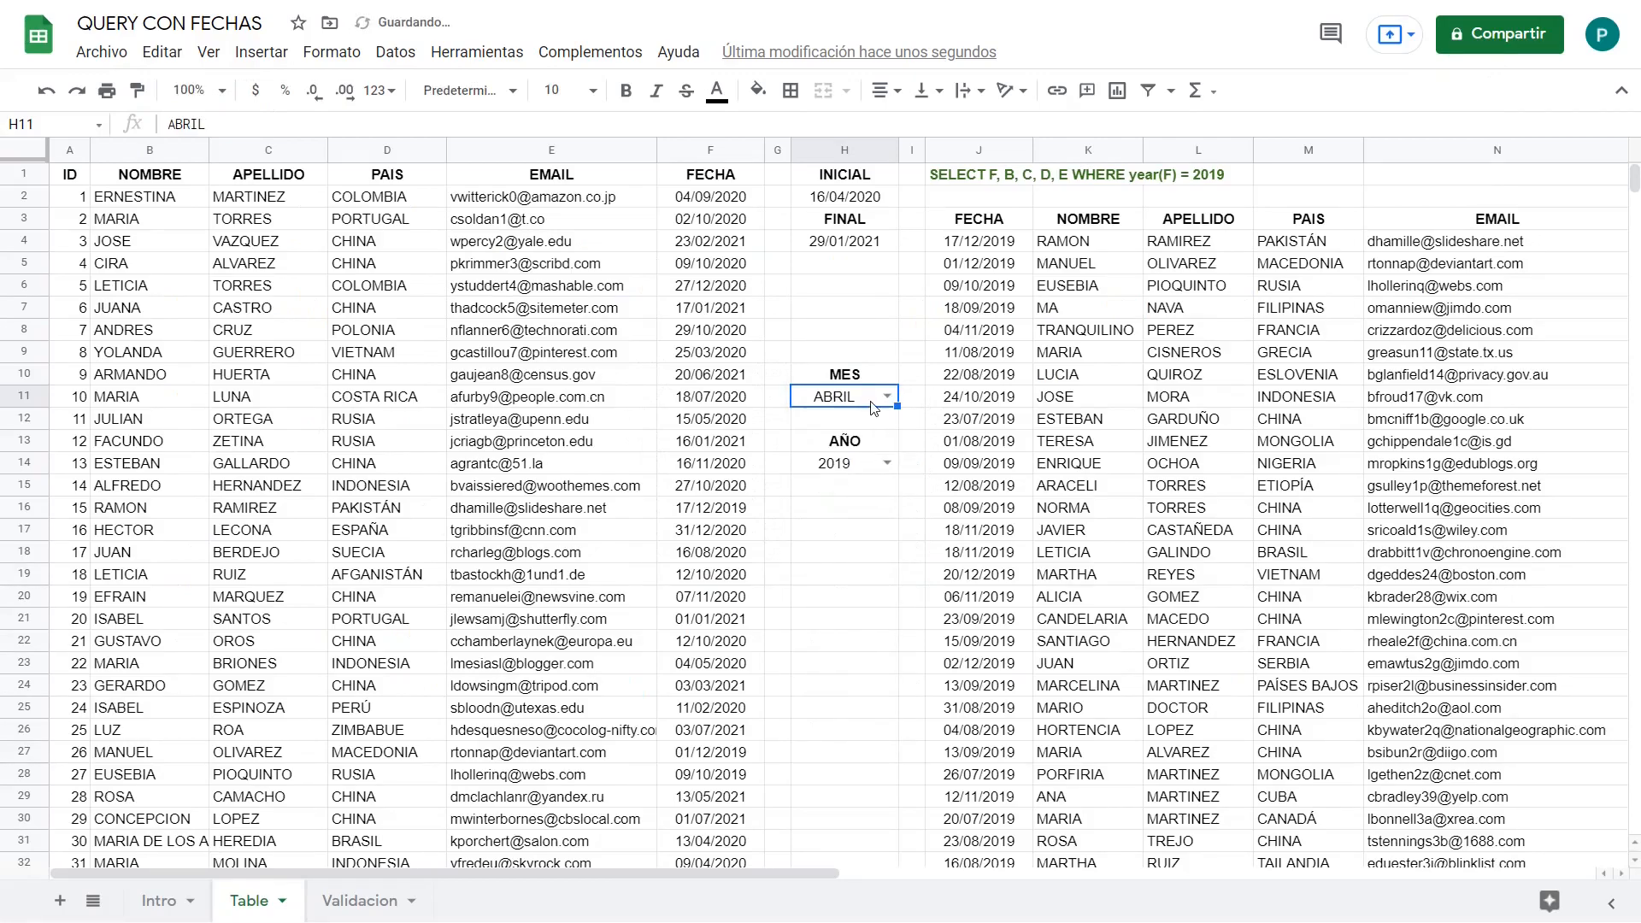
click(1010, 179)
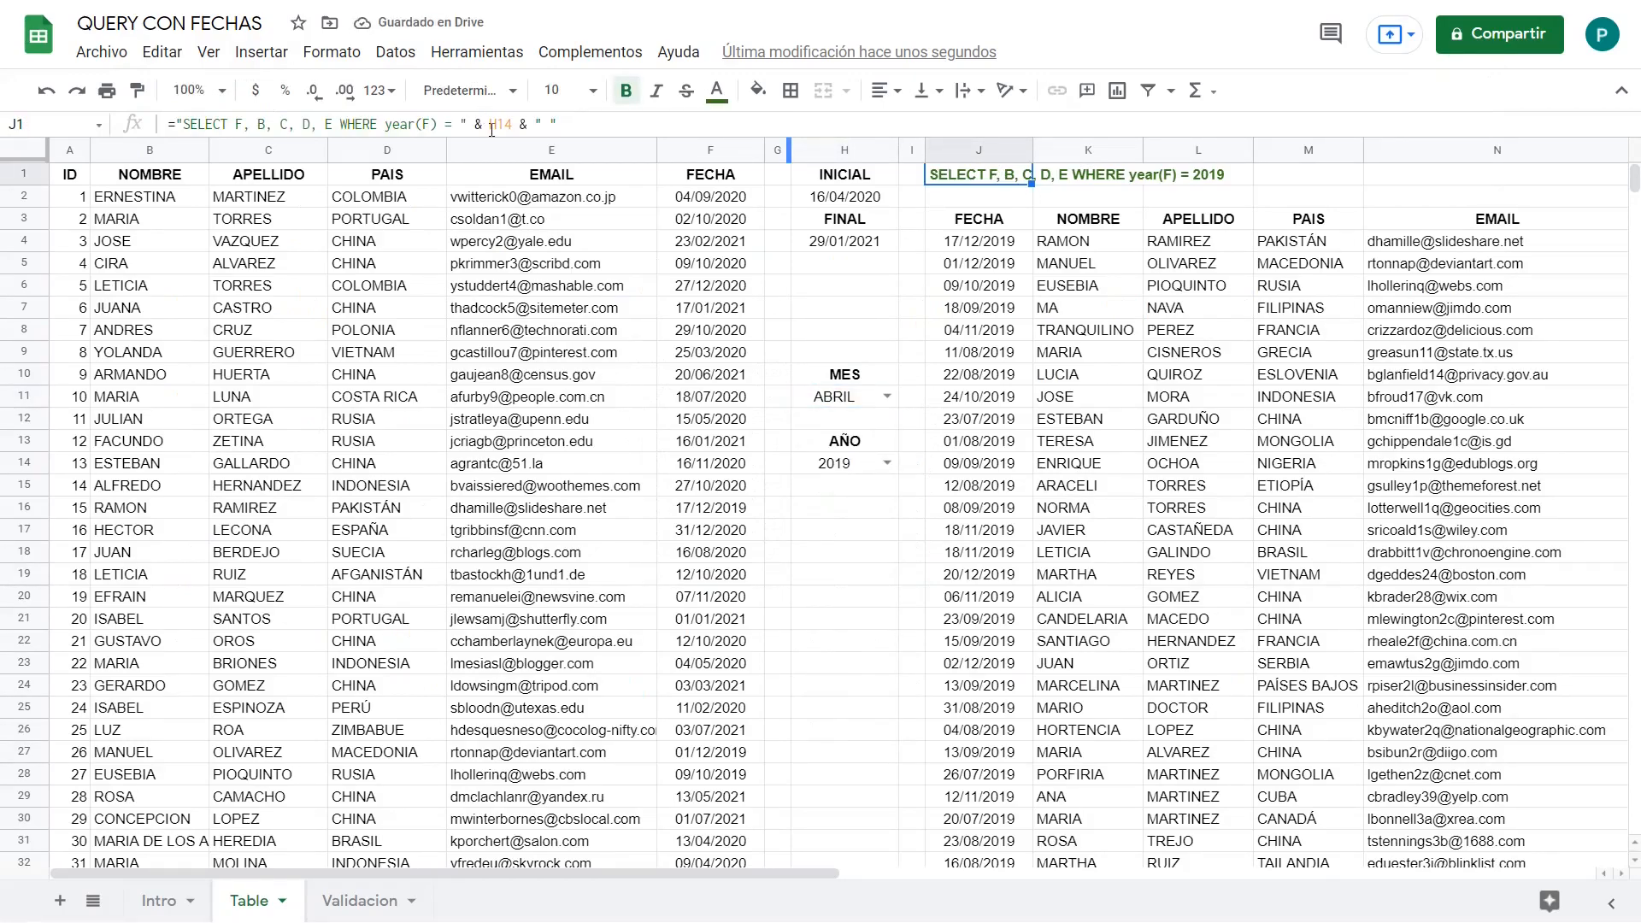
click(865, 469)
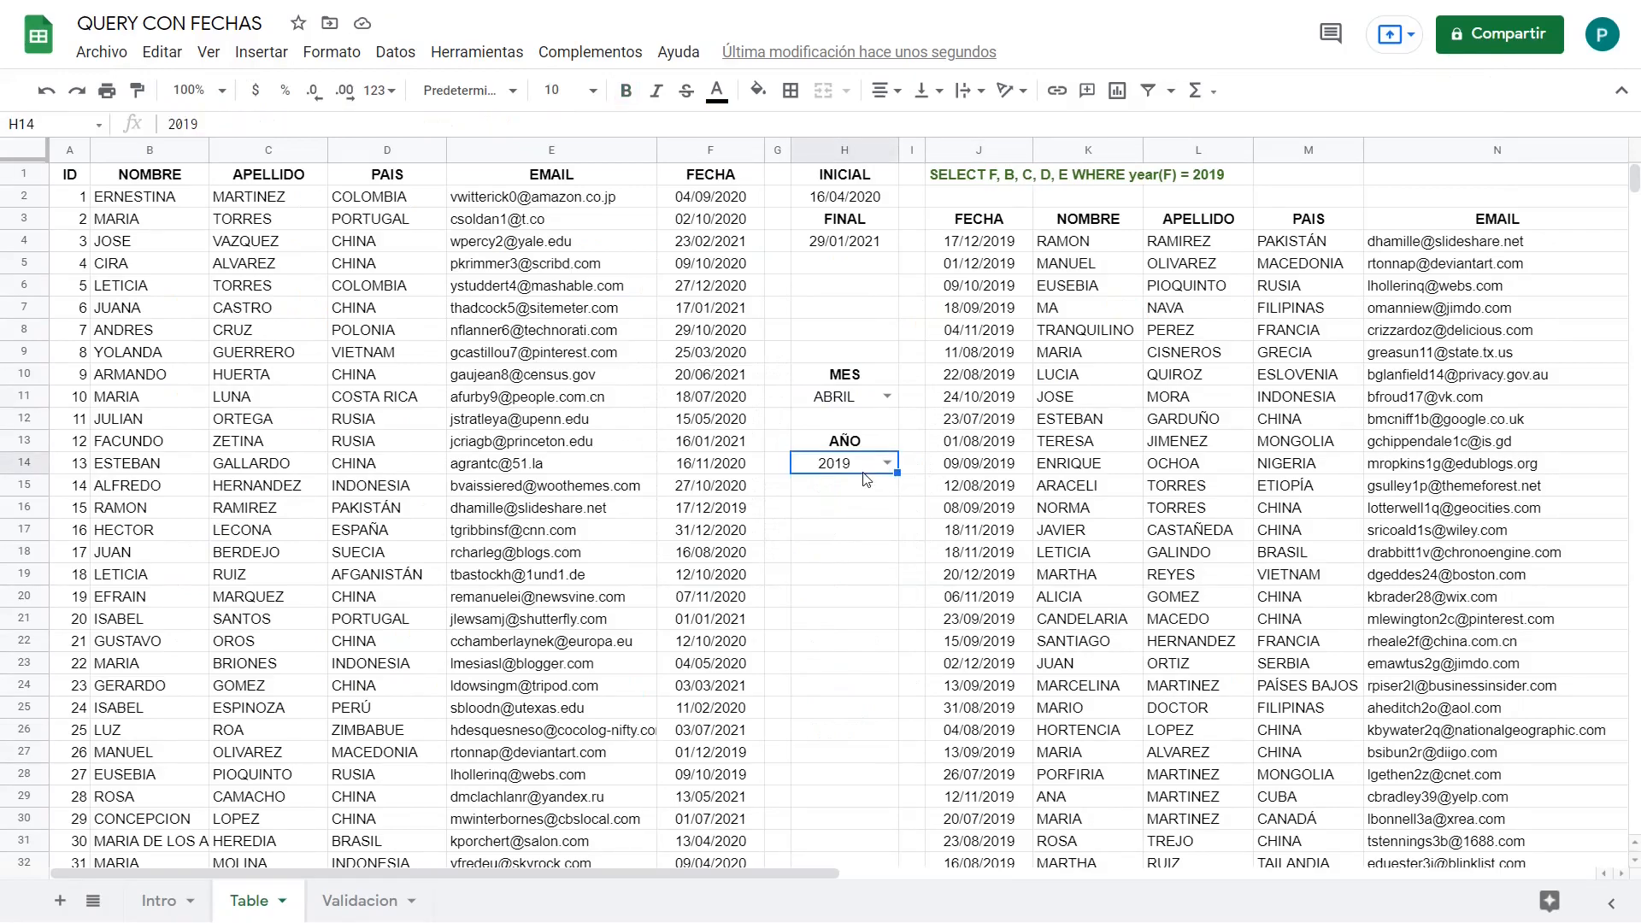
click(868, 399)
click(857, 461)
click(863, 401)
click(862, 460)
Step: Remove the comparison with H14 after year(F) from J1's query formula
click(970, 182)
drag(542, 124, 445, 123)
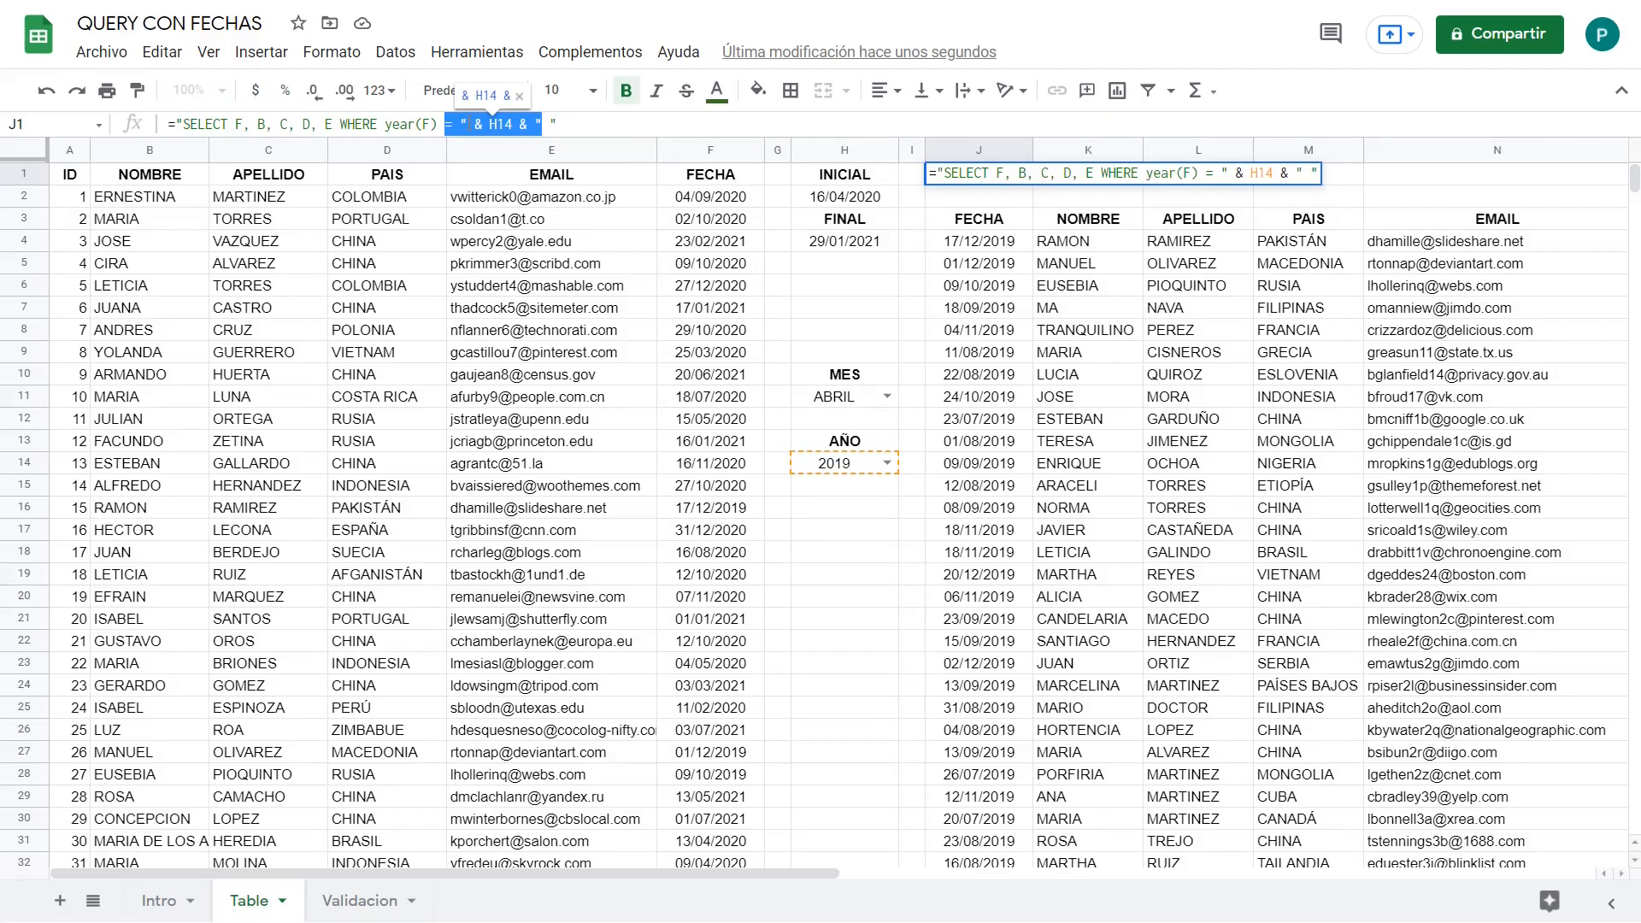
key(BackSpace)
key(BackSpace)
Step: Insert the condition month(F) = 0 and before year(F) in J1's query formula
click(341, 124)
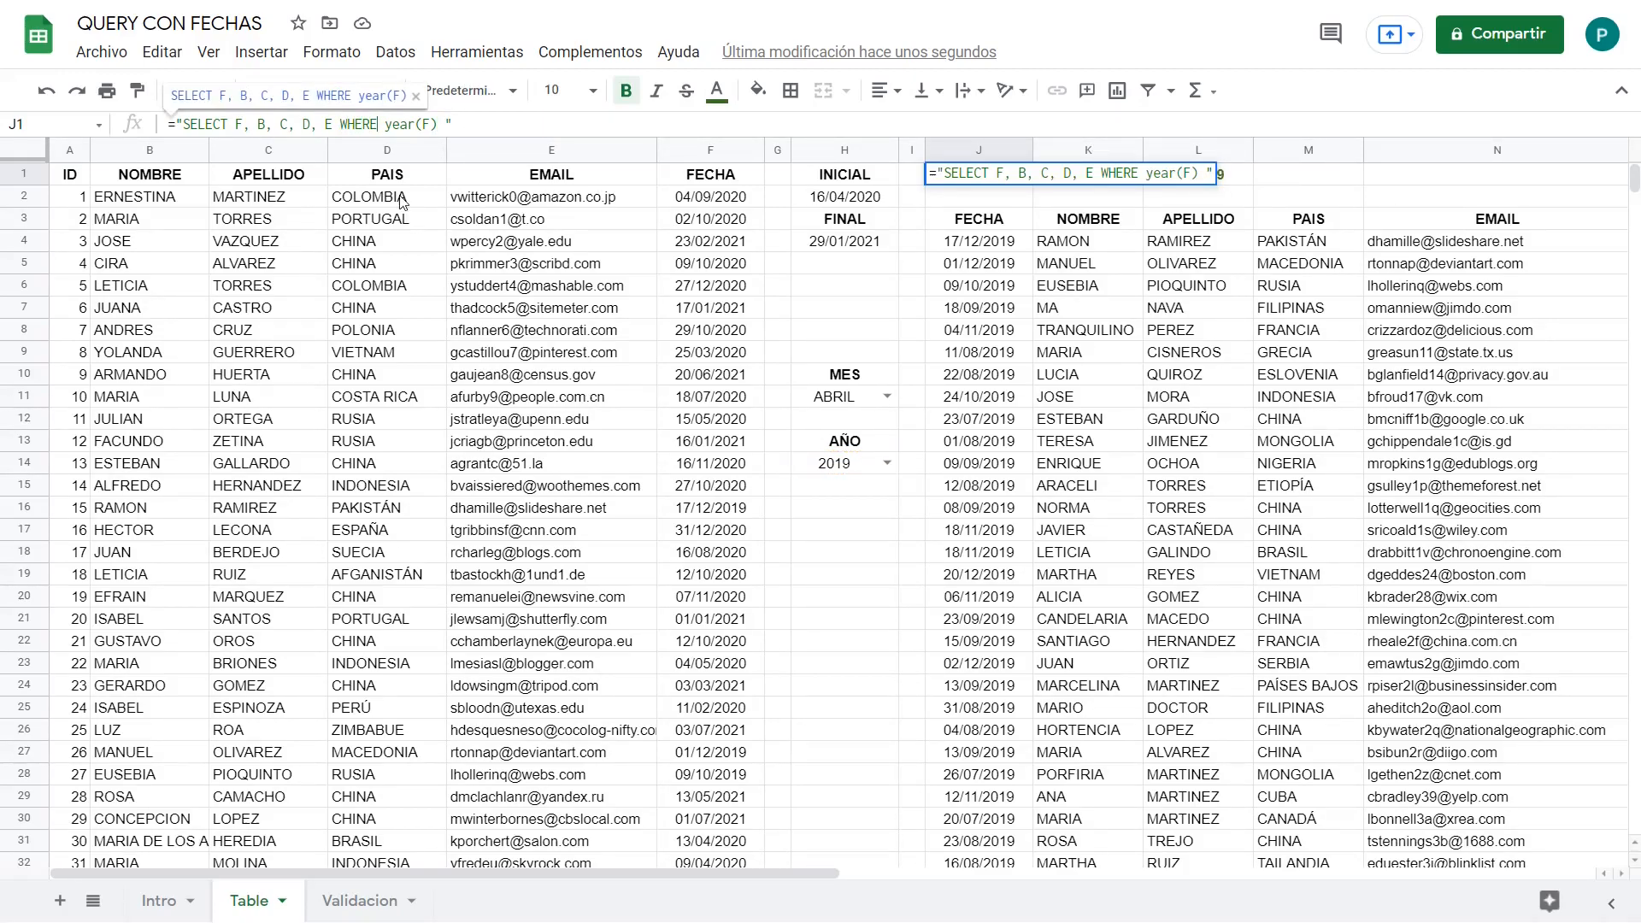
text(MONT)
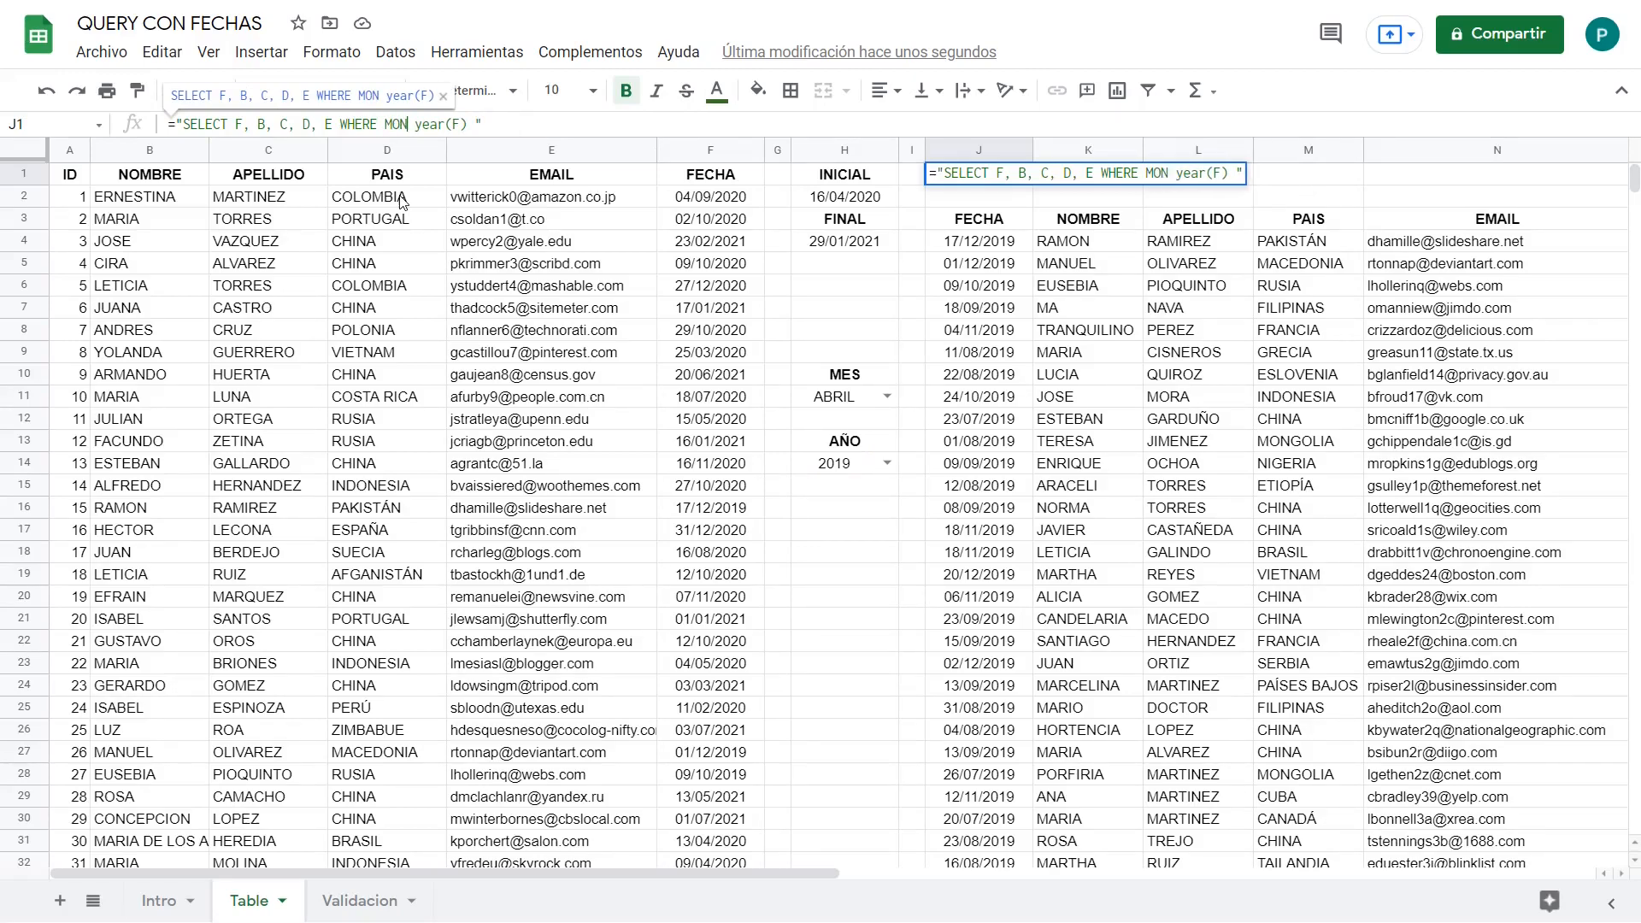
key(BackSpace)
key(BackSpace)
key(BackSpace)
key(BackSpace)
text(mont)
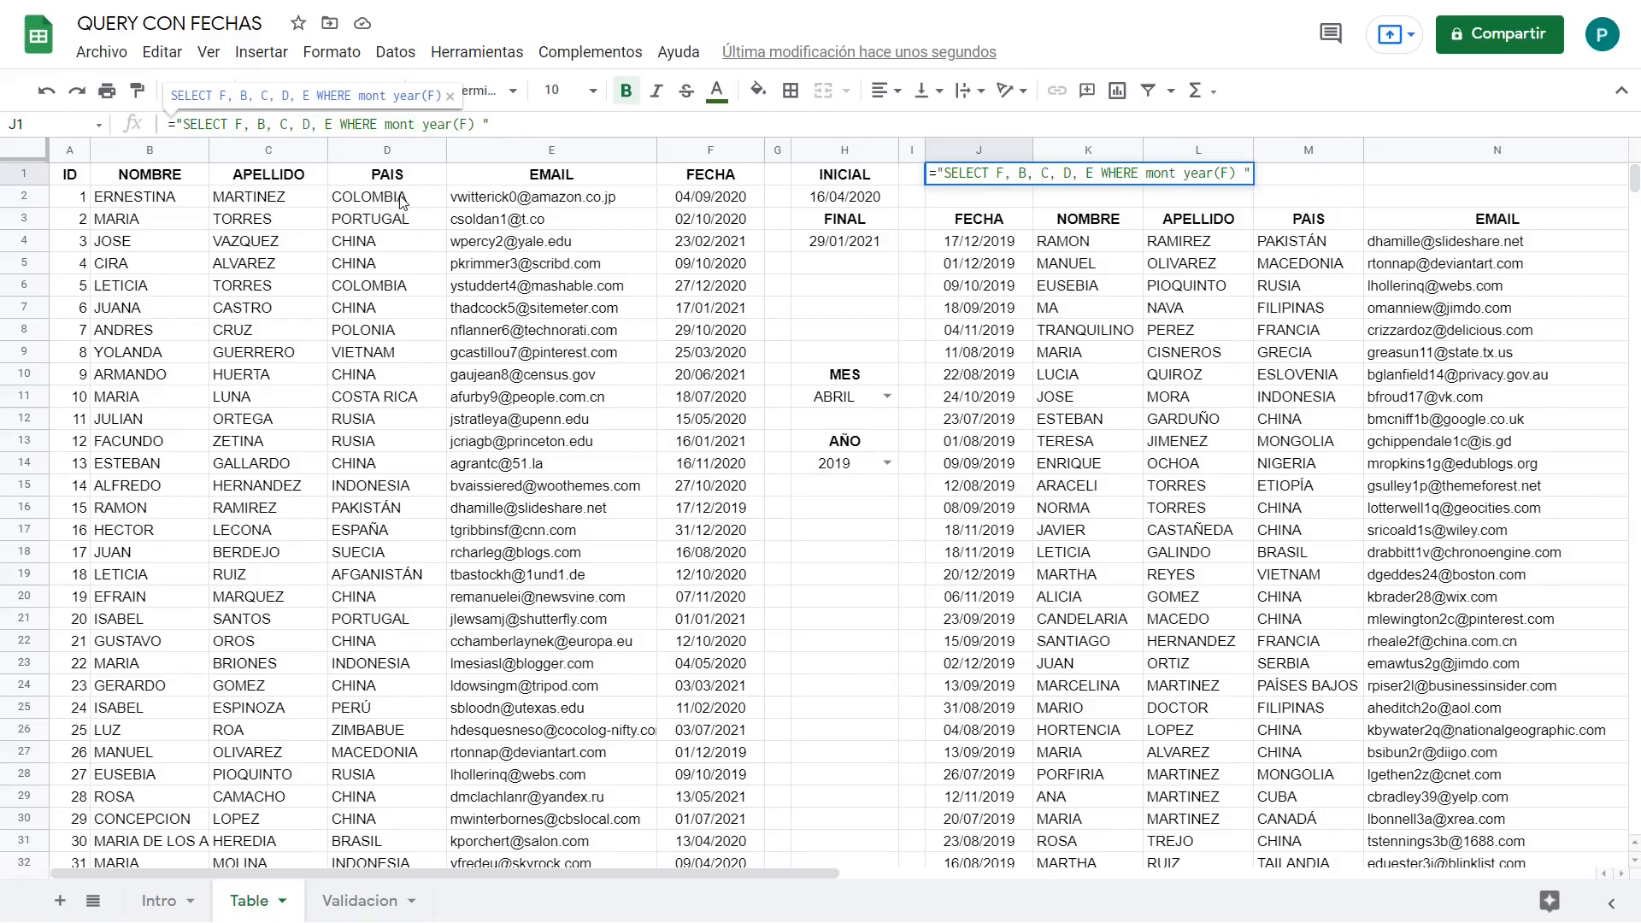
text(h(F) = 0)
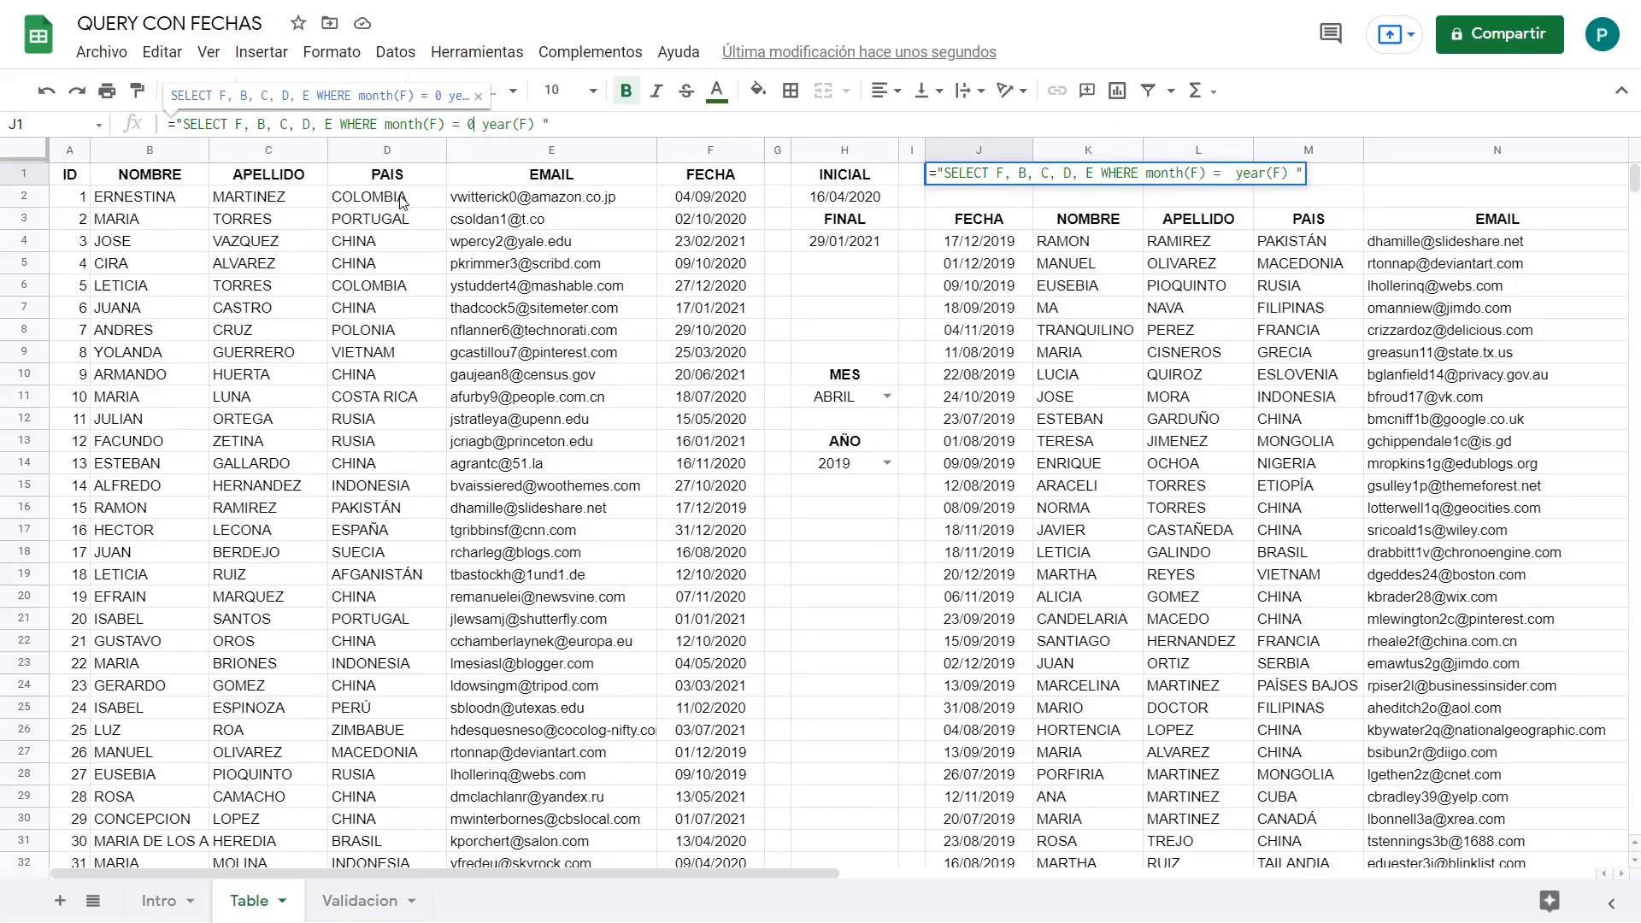
text( and)
key(BackSpace)
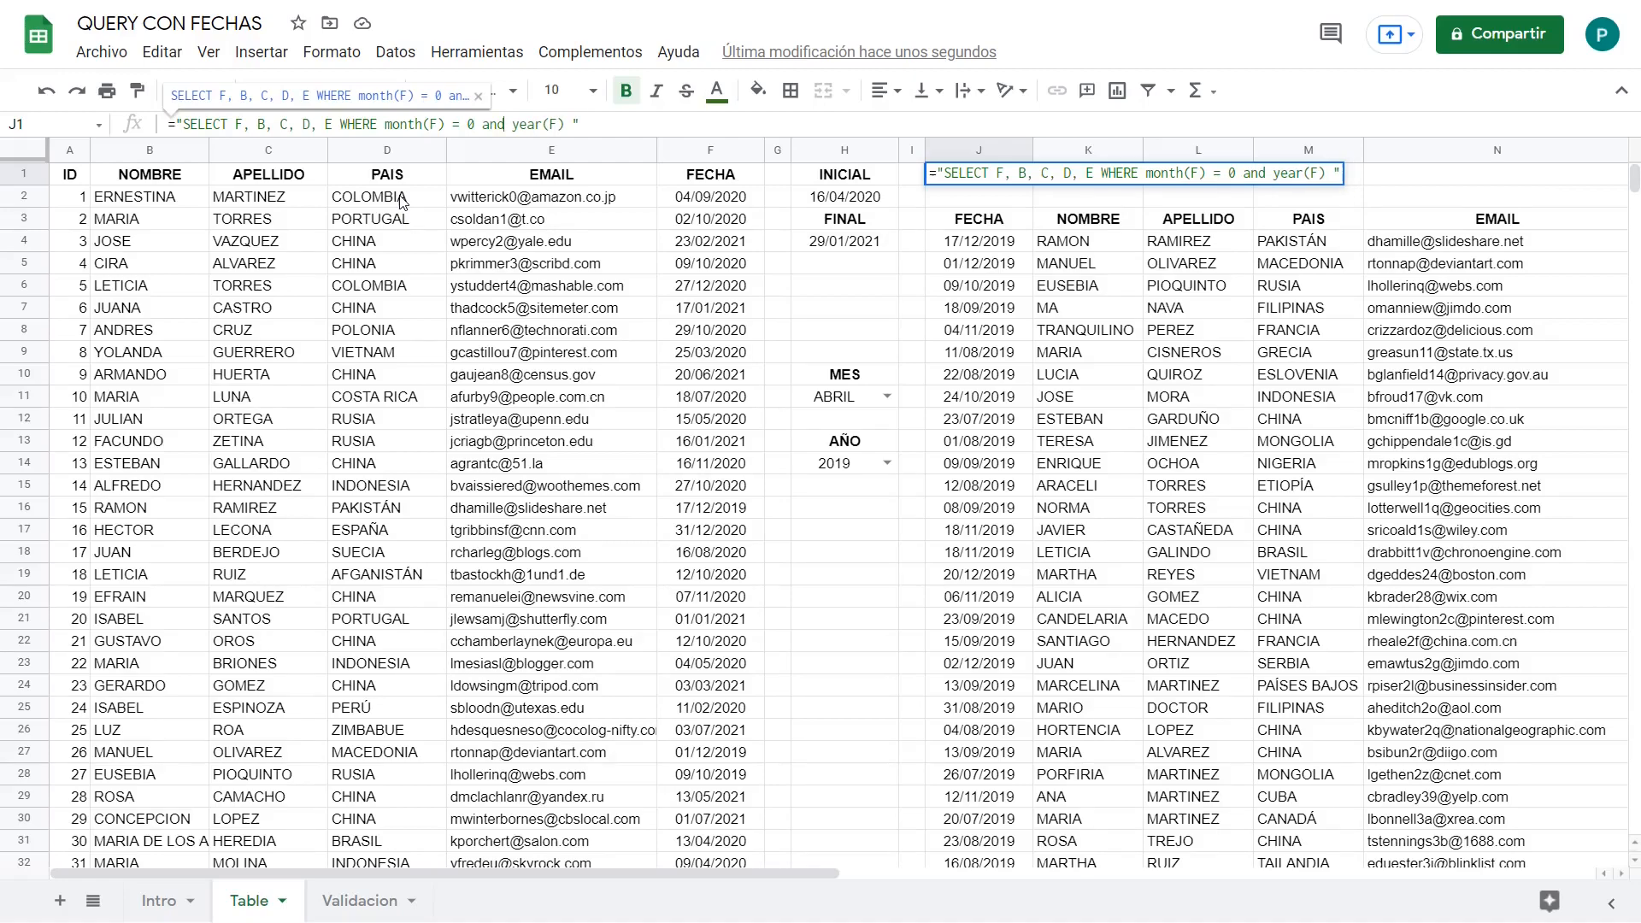
Step: Complete J1's year condition with = 2020 and check the dates returned in the FECHA results column
click(567, 125)
text(= 2020)
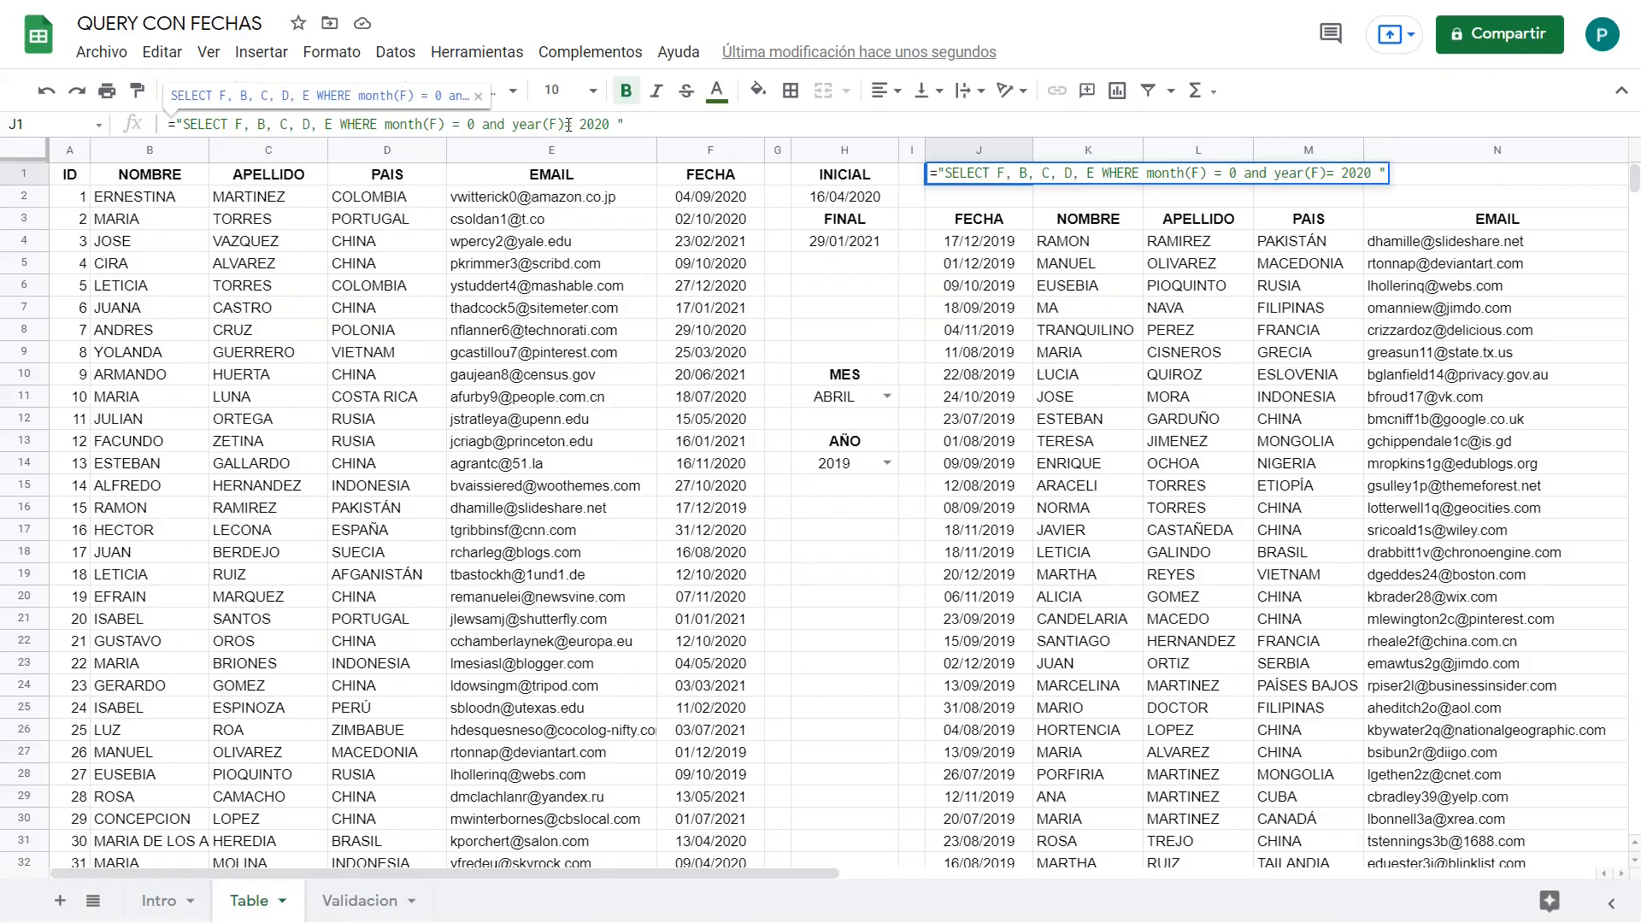
key(Return)
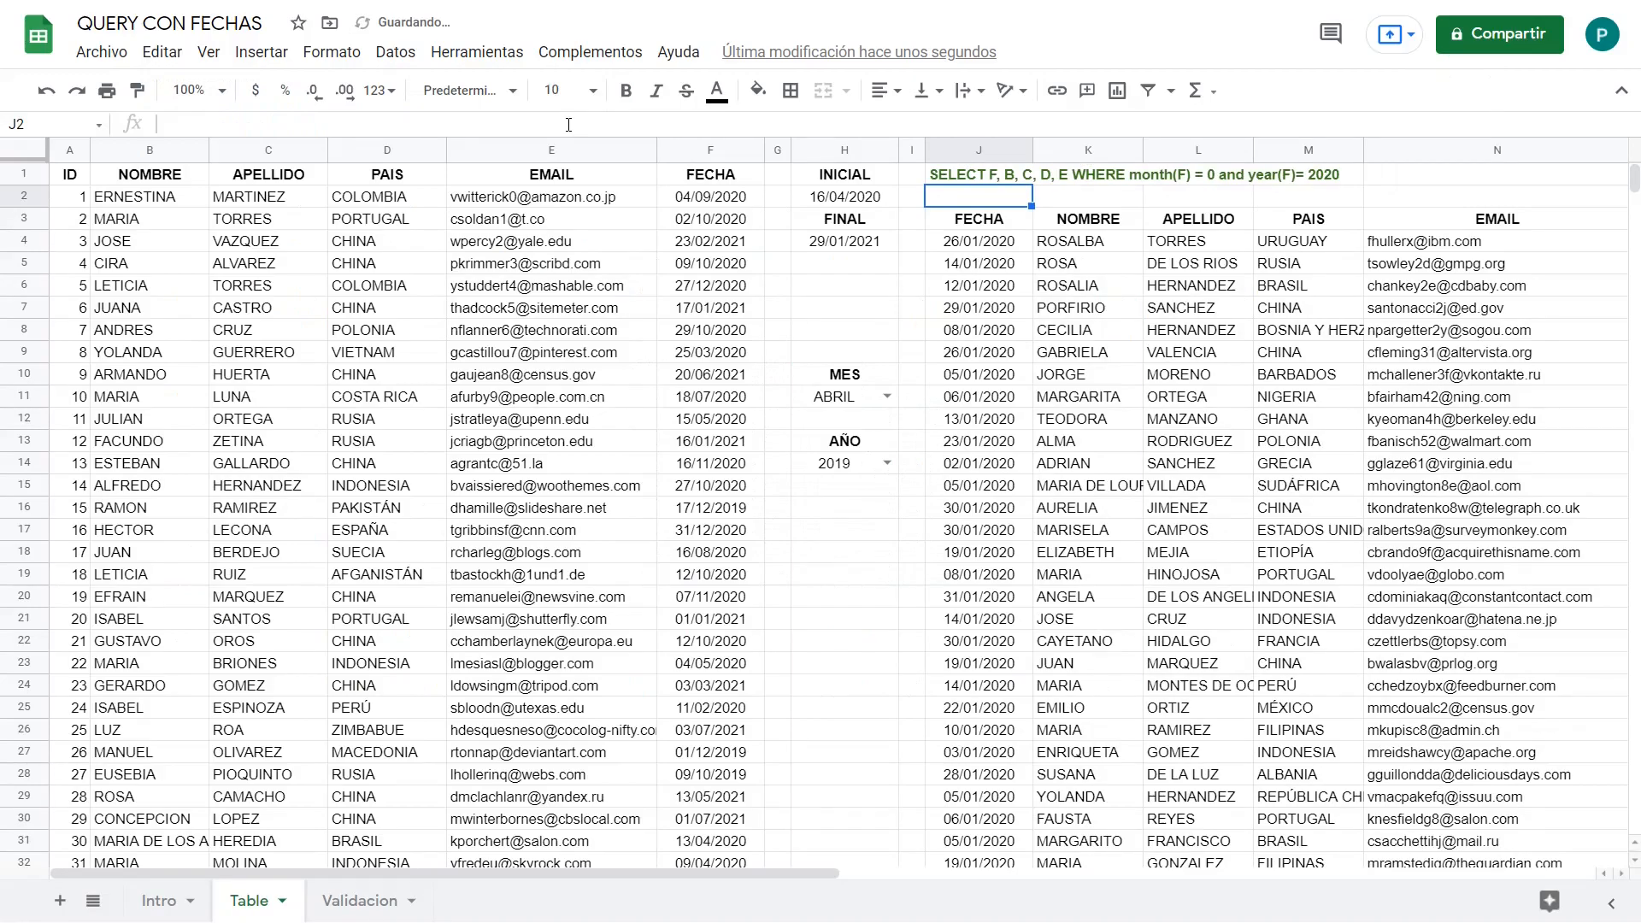
drag(983, 241, 1019, 701)
scroll(1020, 701, down, 5)
scroll(1020, 701, up, 5)
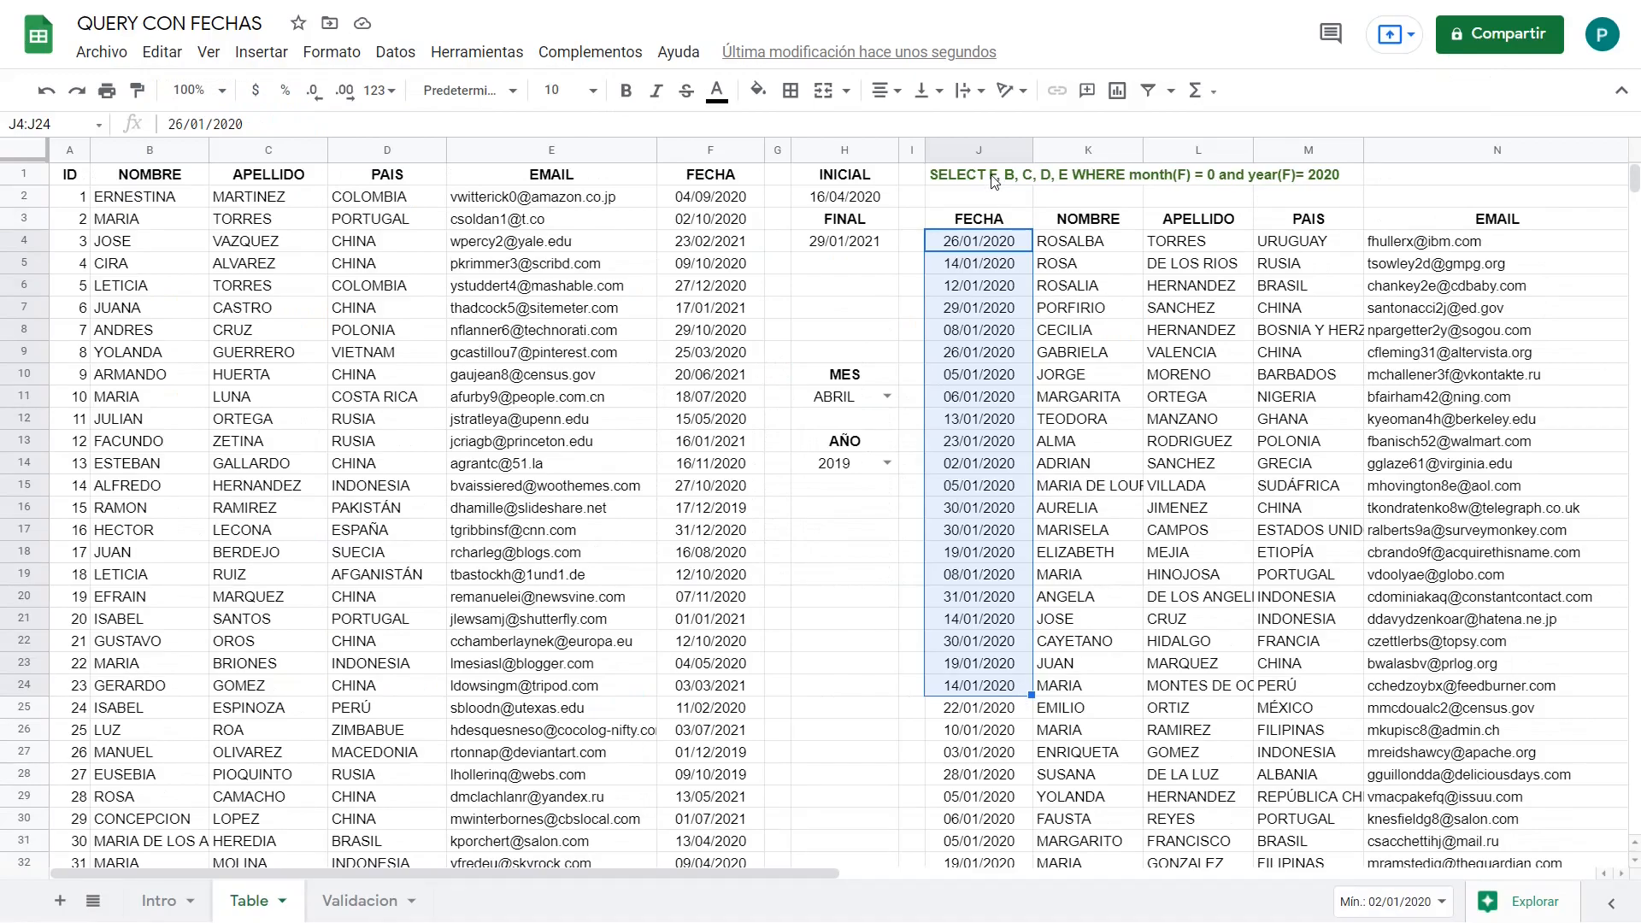
Step: Set the year in J1's query formula to 2019
click(964, 174)
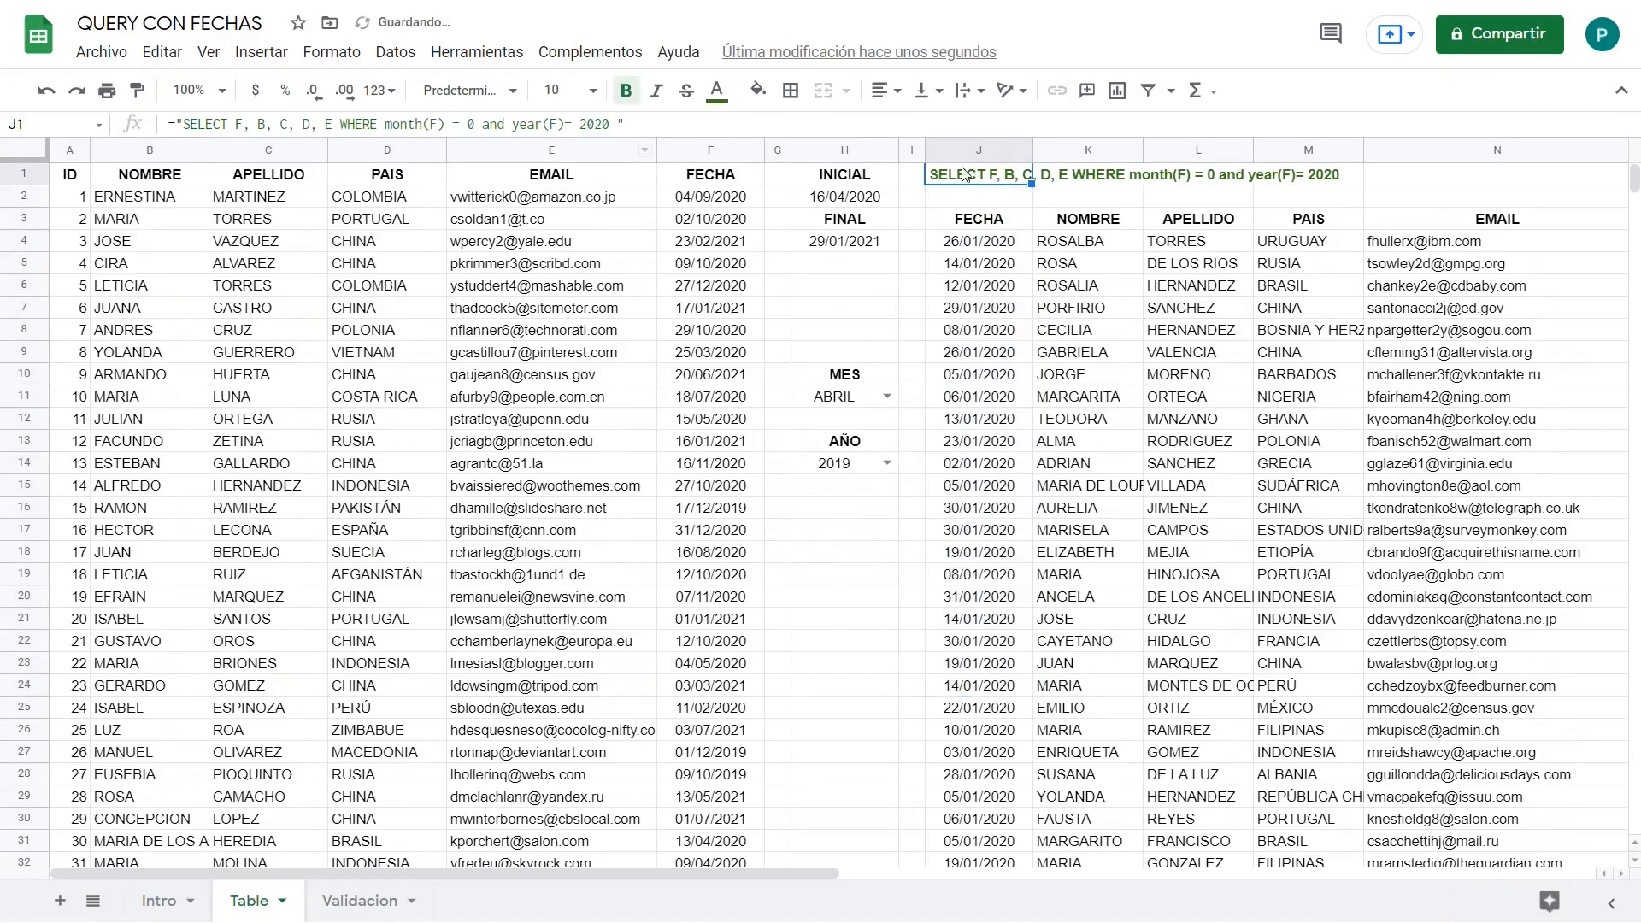
click(615, 122)
key(BackSpace)
key(BackSpace)
text(19)
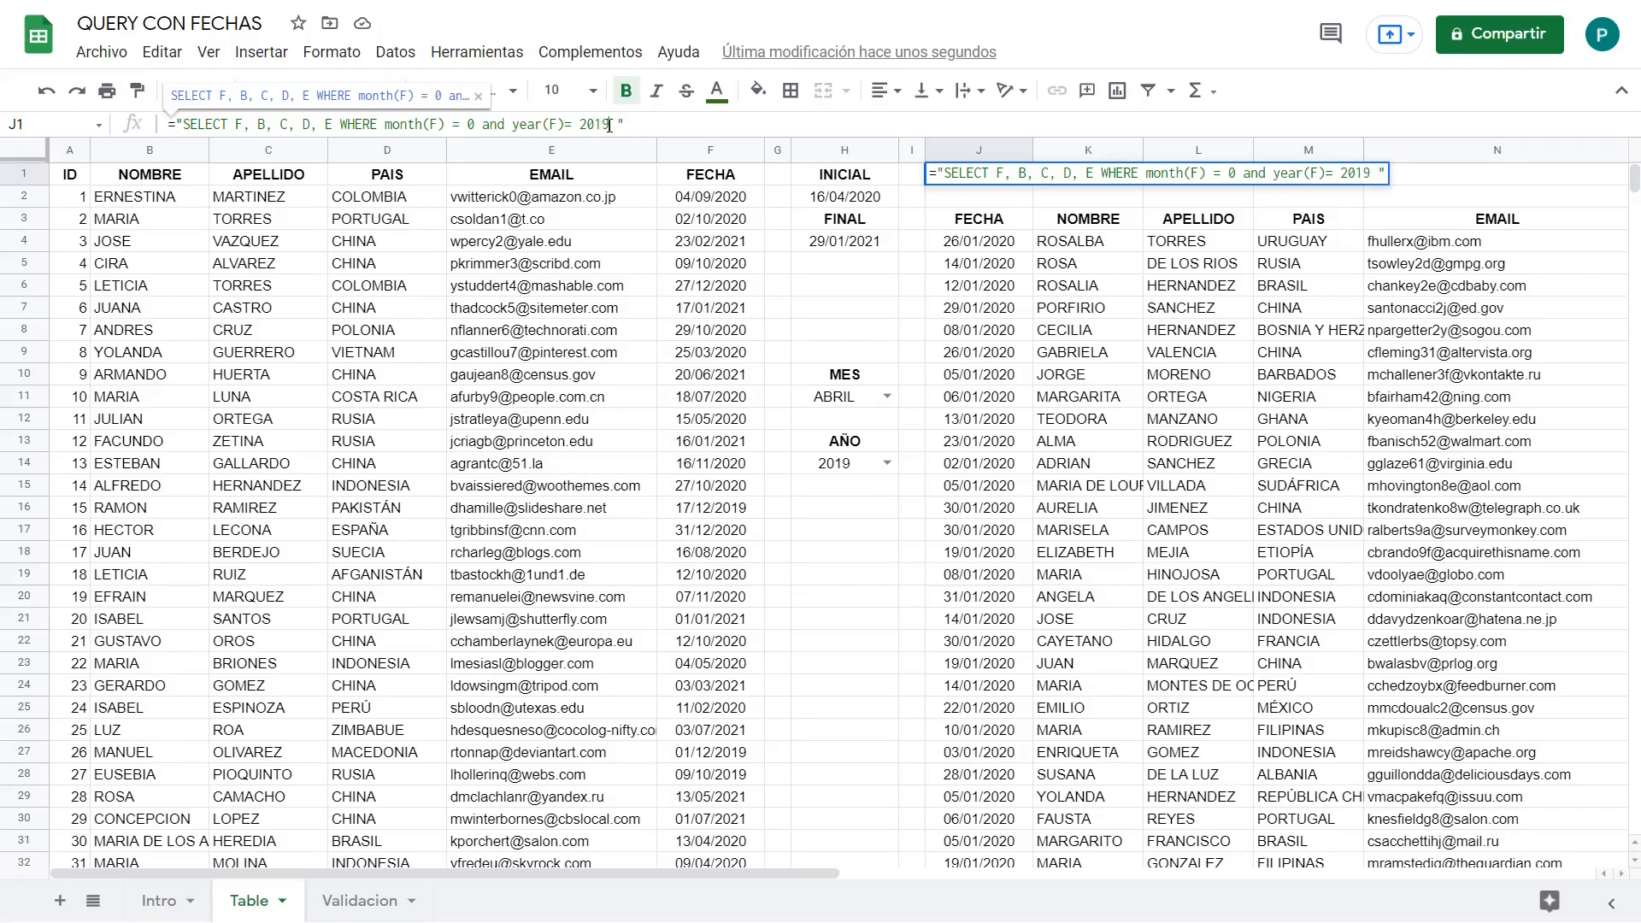
key(Return)
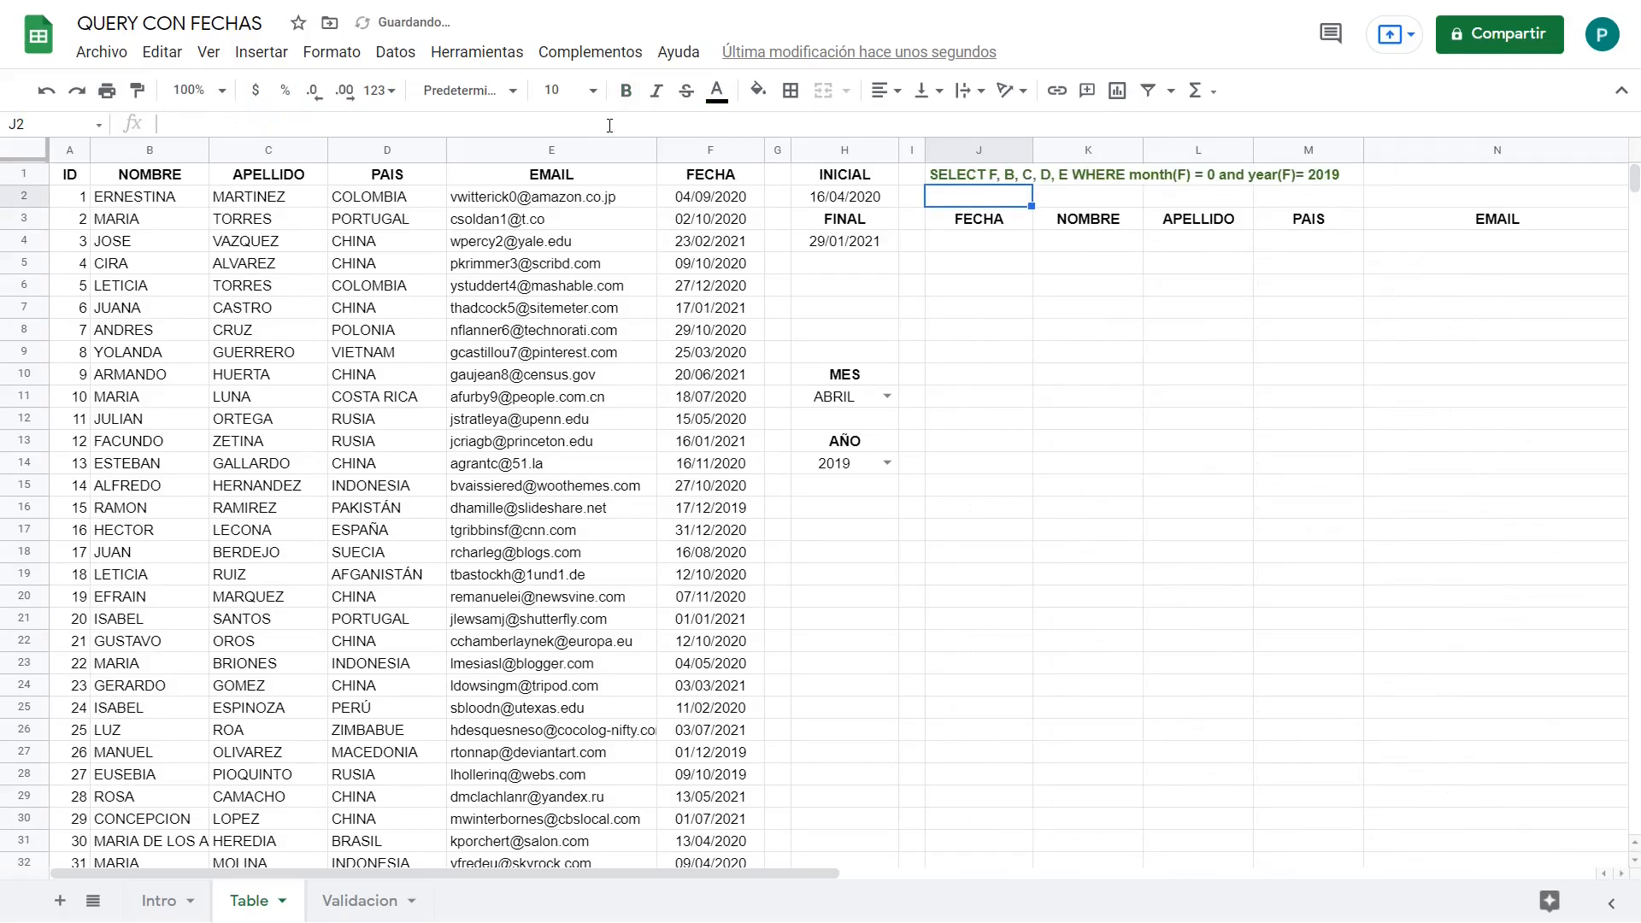
Step: Set the month in J1's query formula to 9 and check the dates returned in the FECHA results column
key(Up)
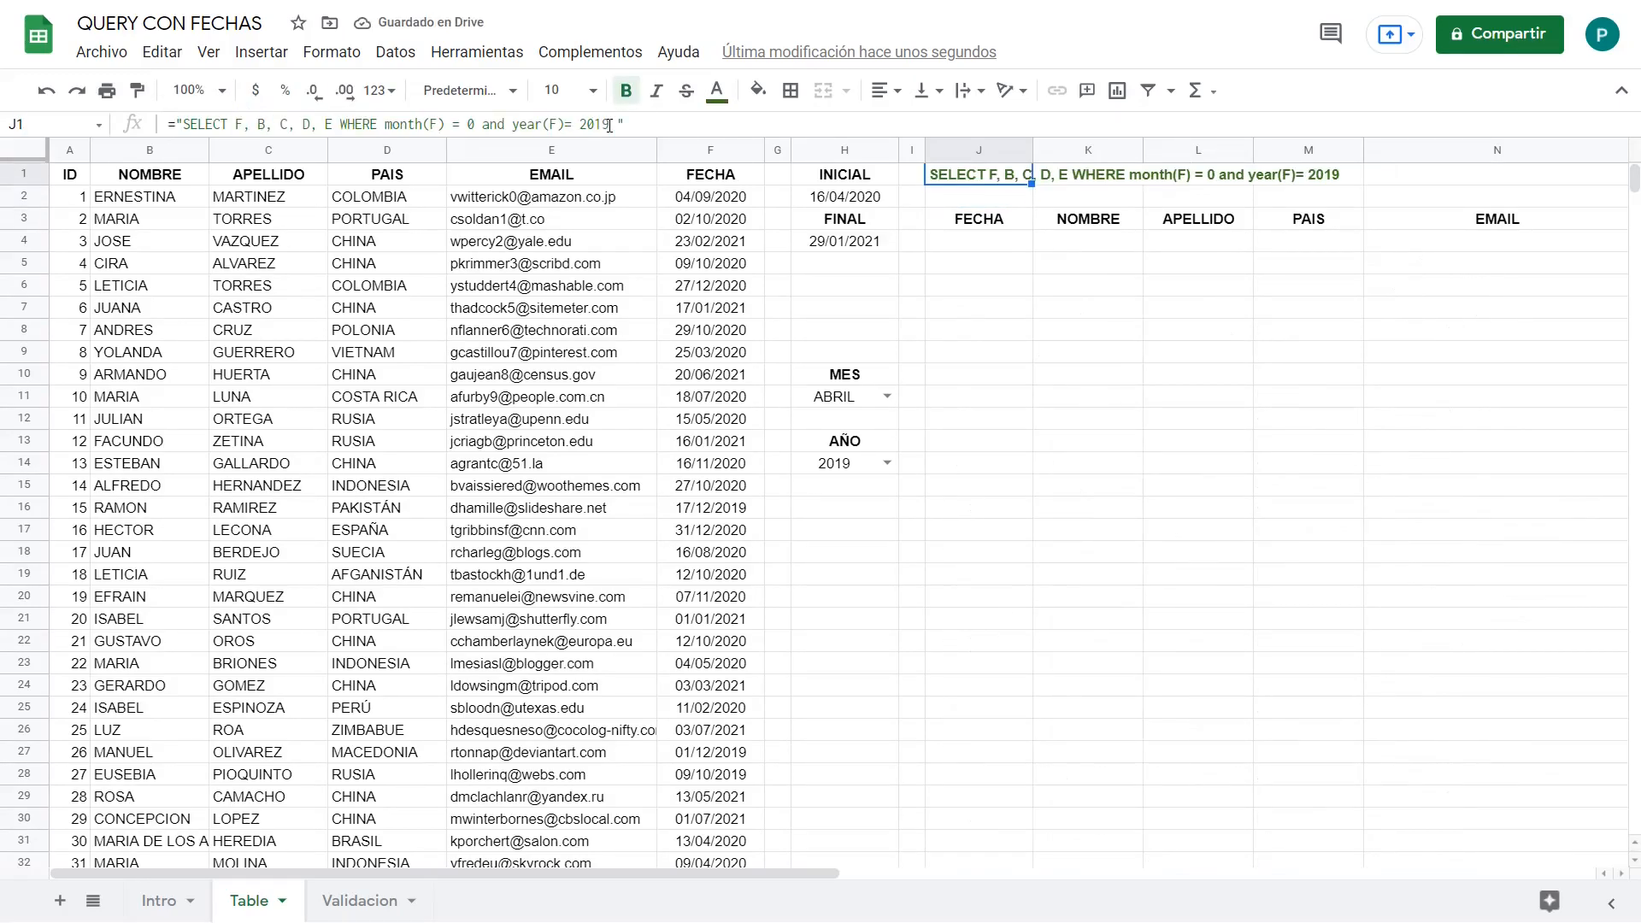
click(471, 127)
key(BackSpace)
text(9)
key(Return)
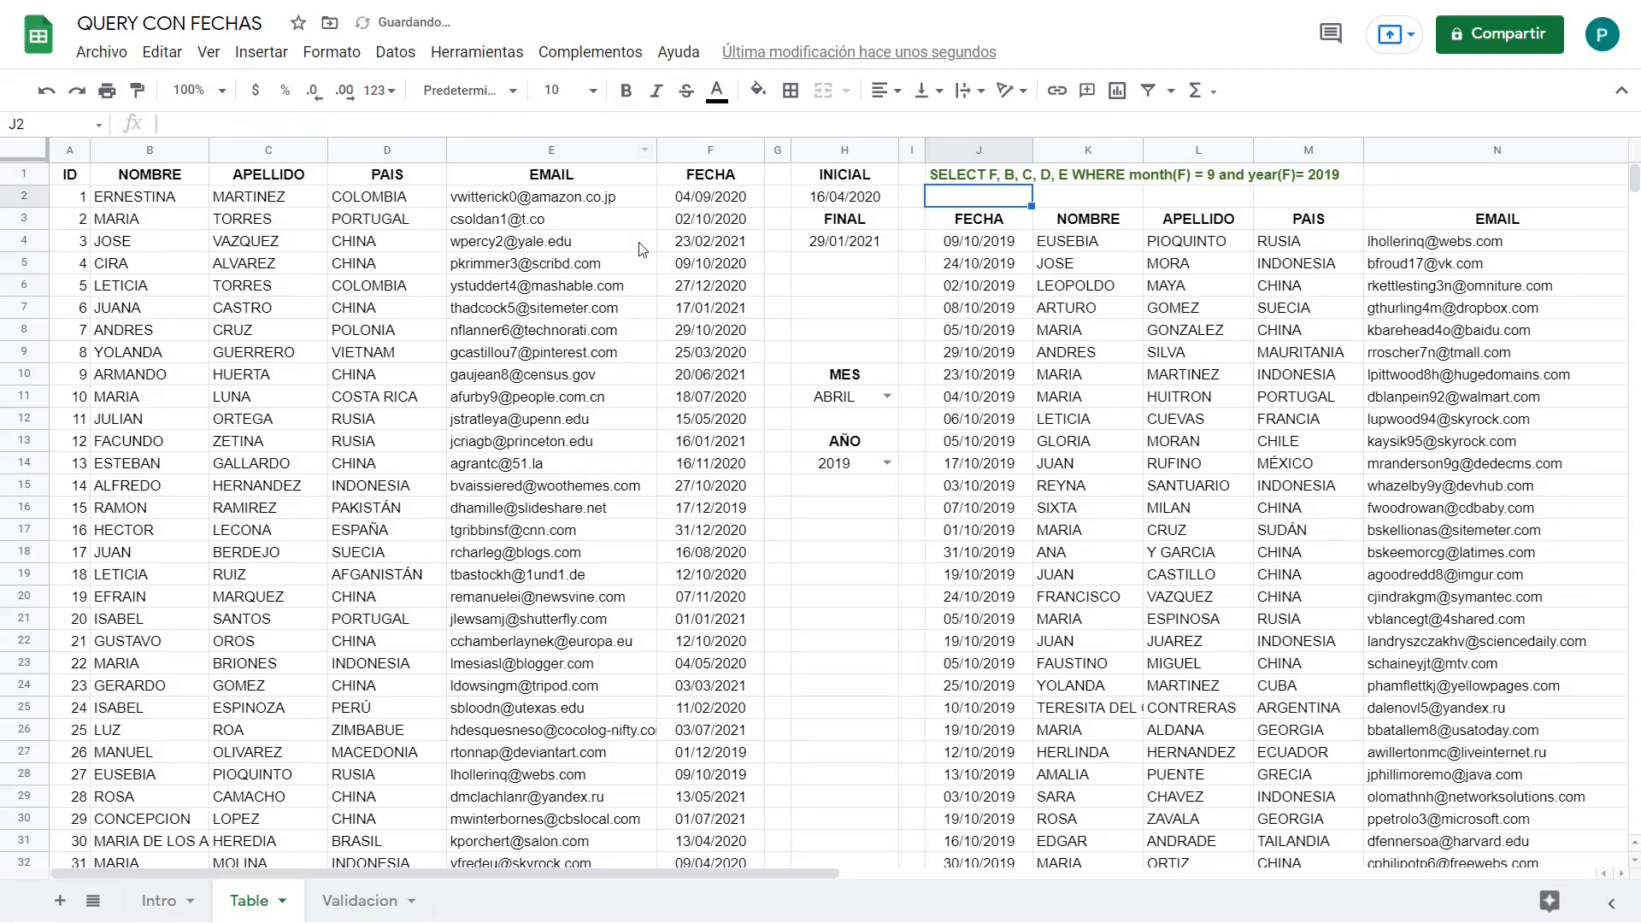
drag(1024, 246, 1002, 519)
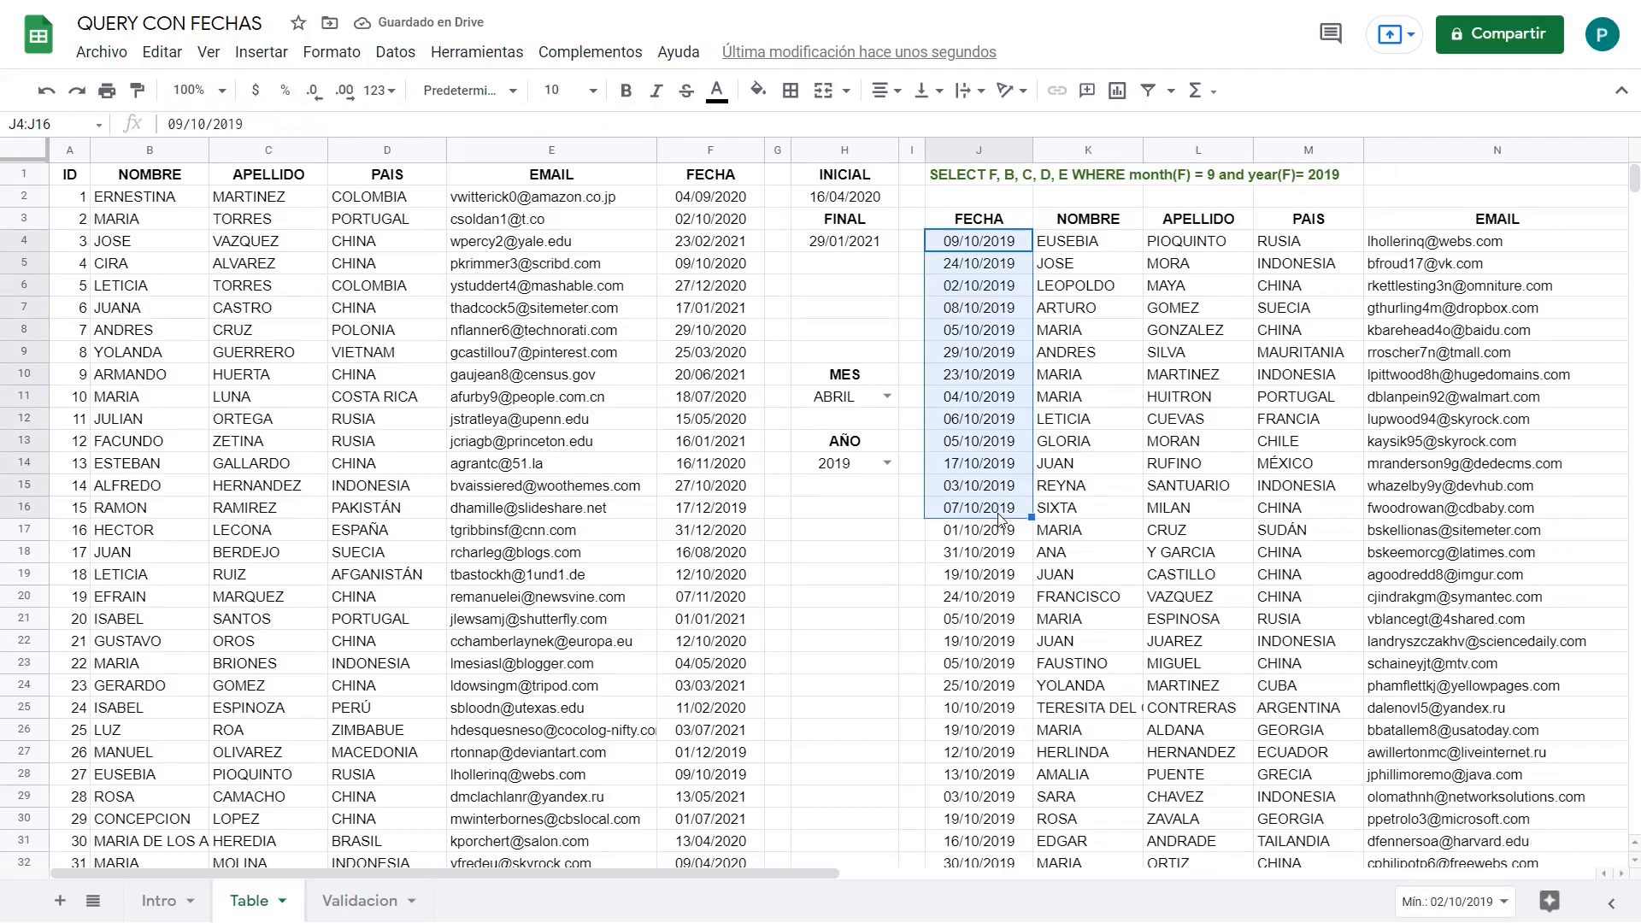
Step: Replace the fixed month in J1's query with the concatenated lookup BUSCARV(H11,Validacion!$A$2:$B$13,2,0)
click(936, 178)
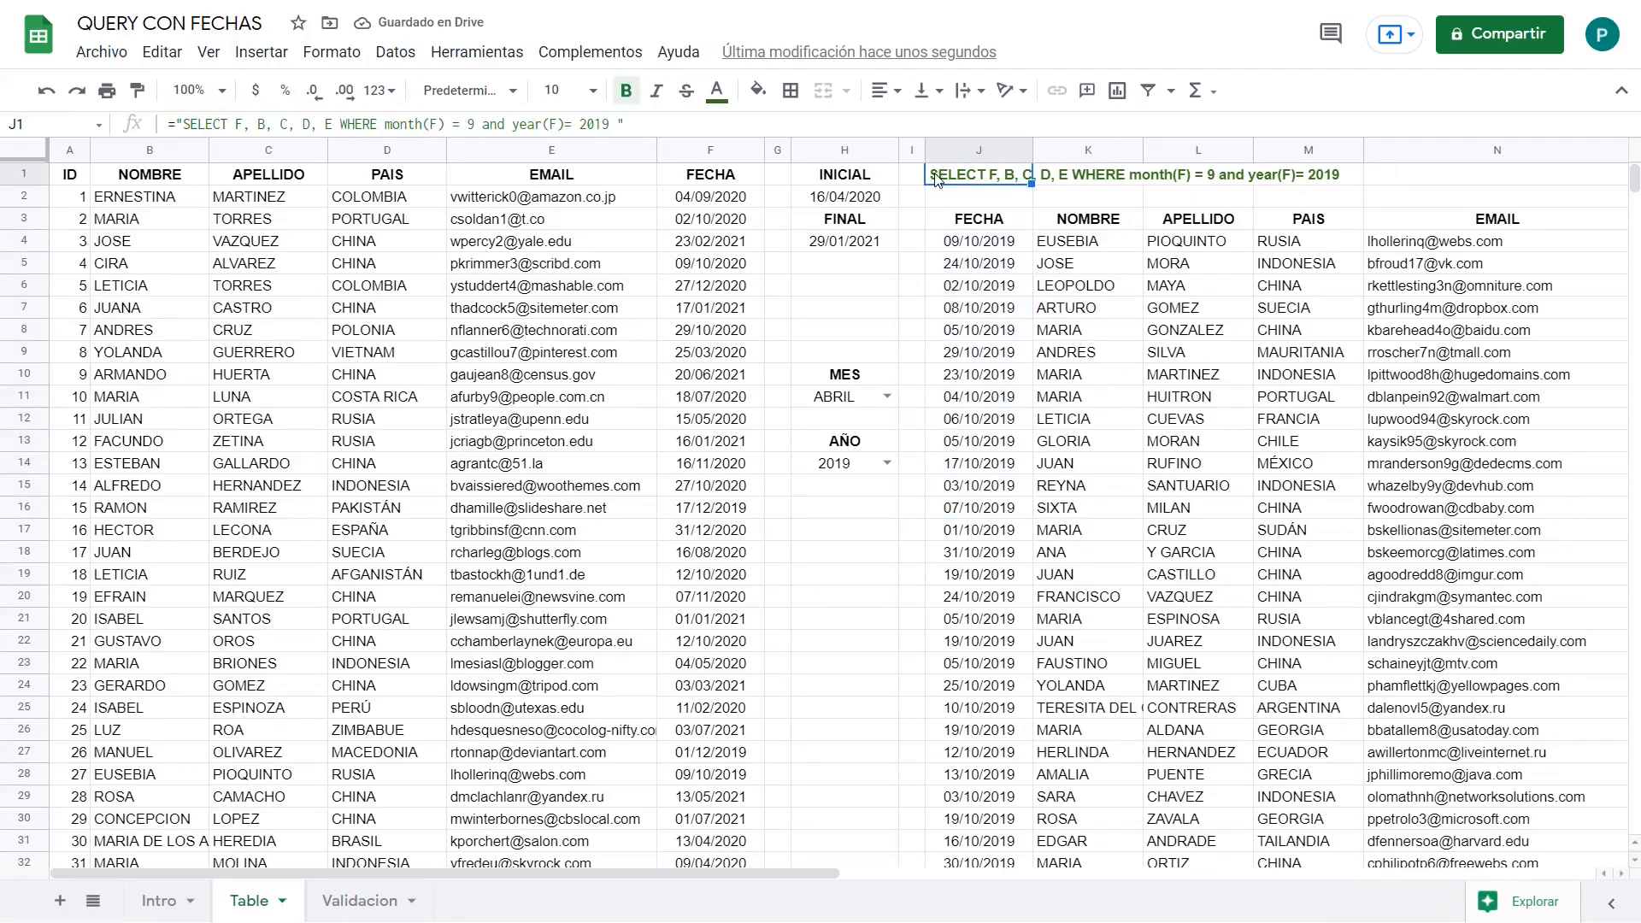
click(485, 130)
key(BackSpace)
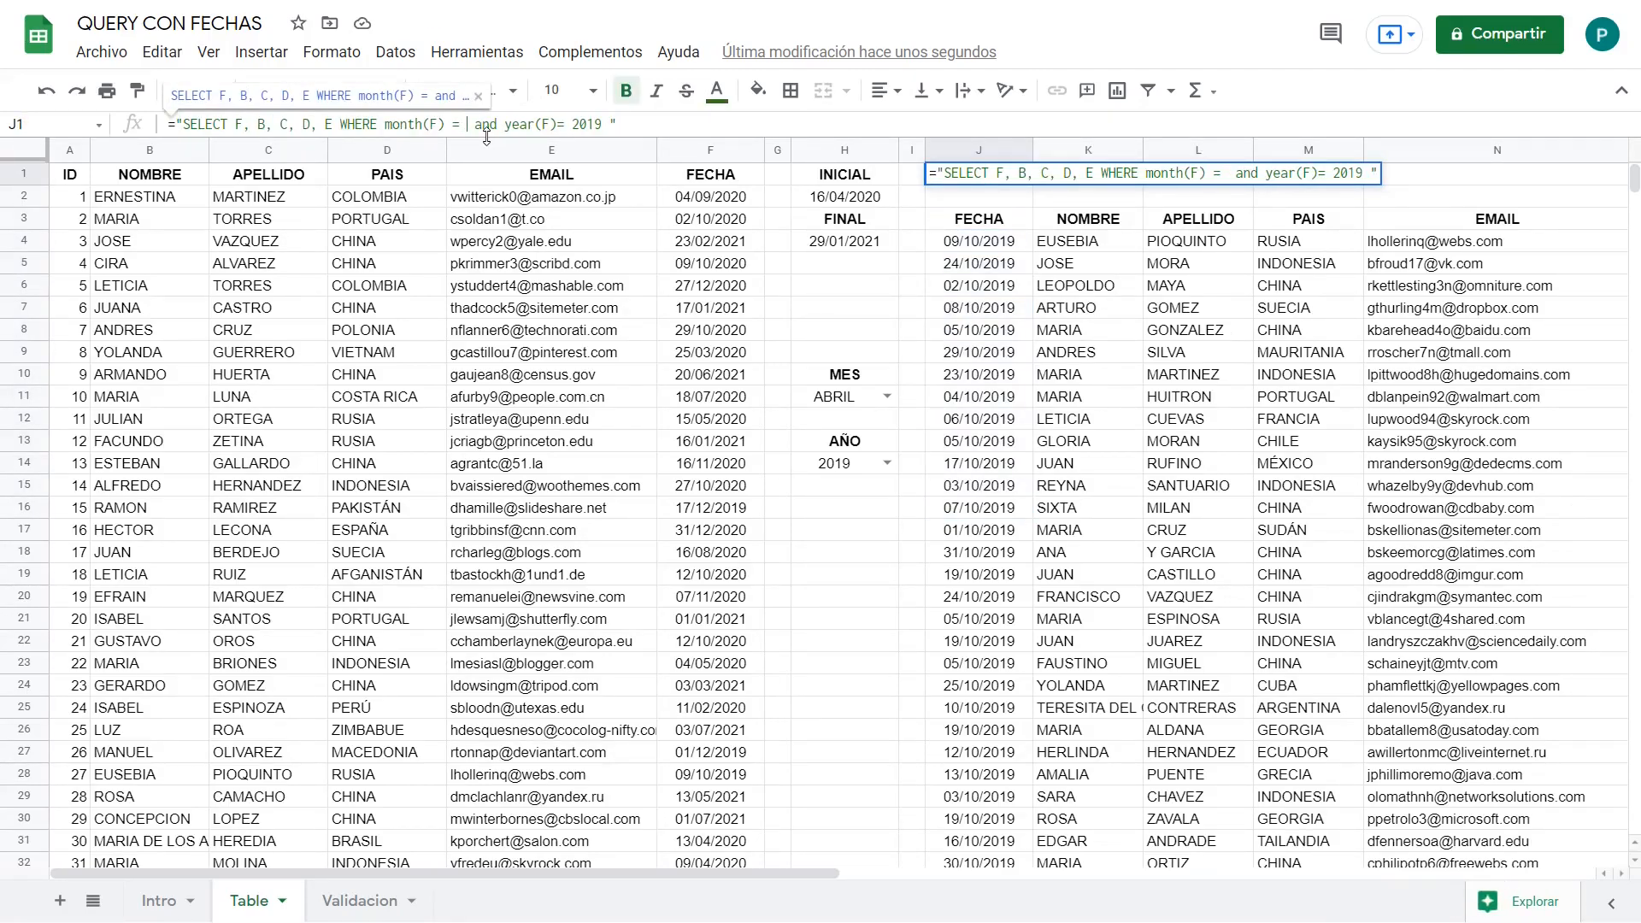
text(" ")
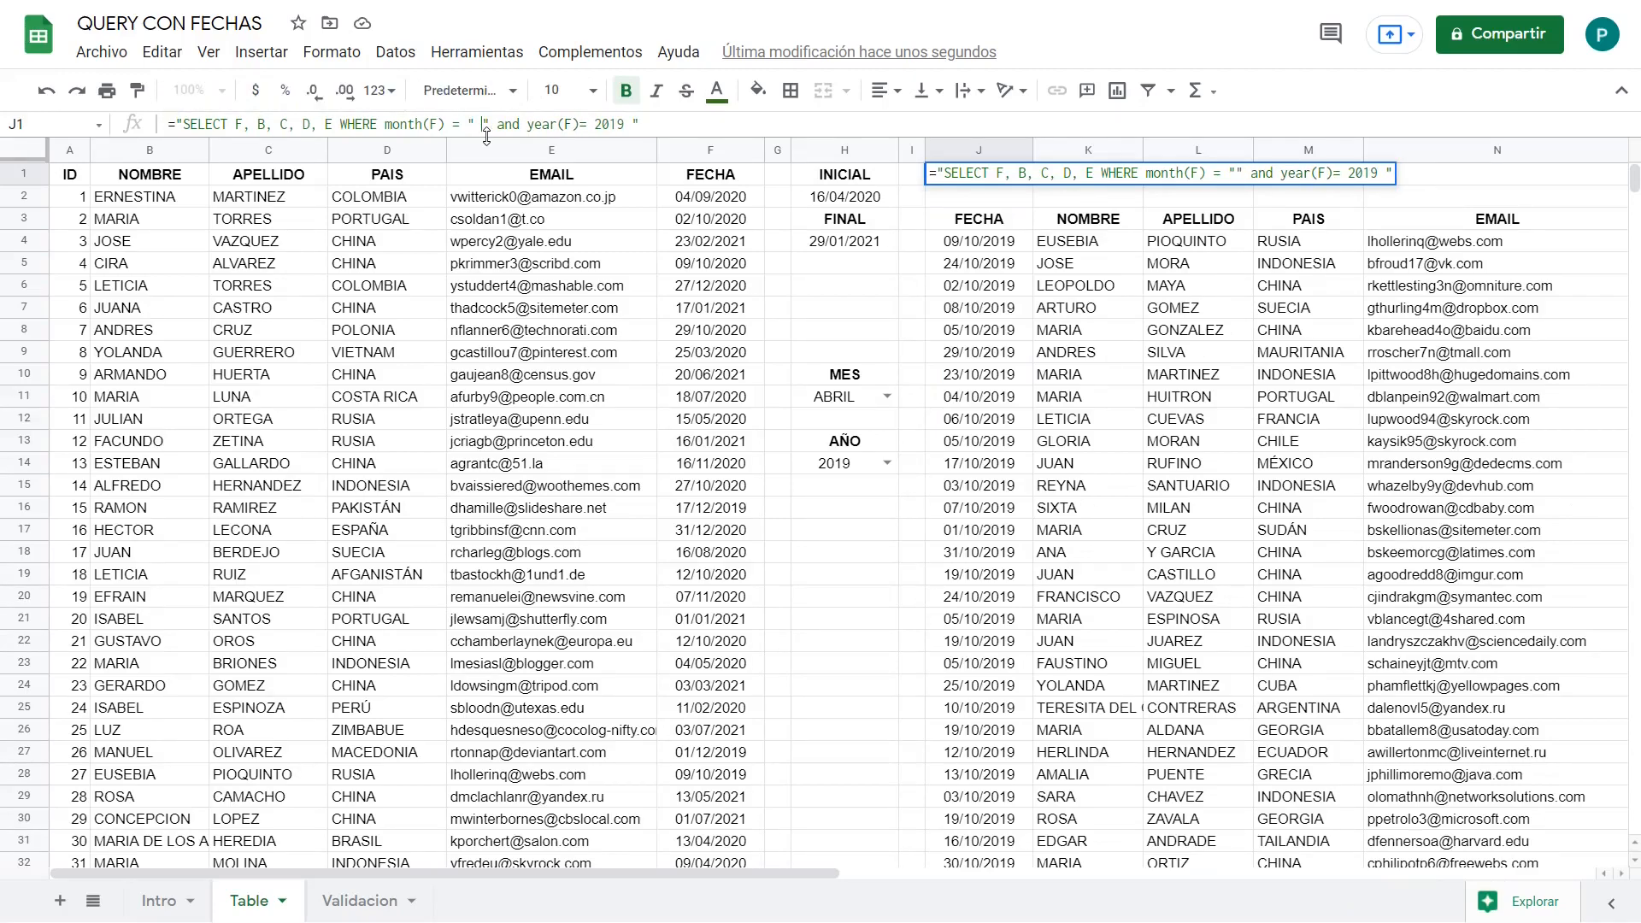
text(&&)
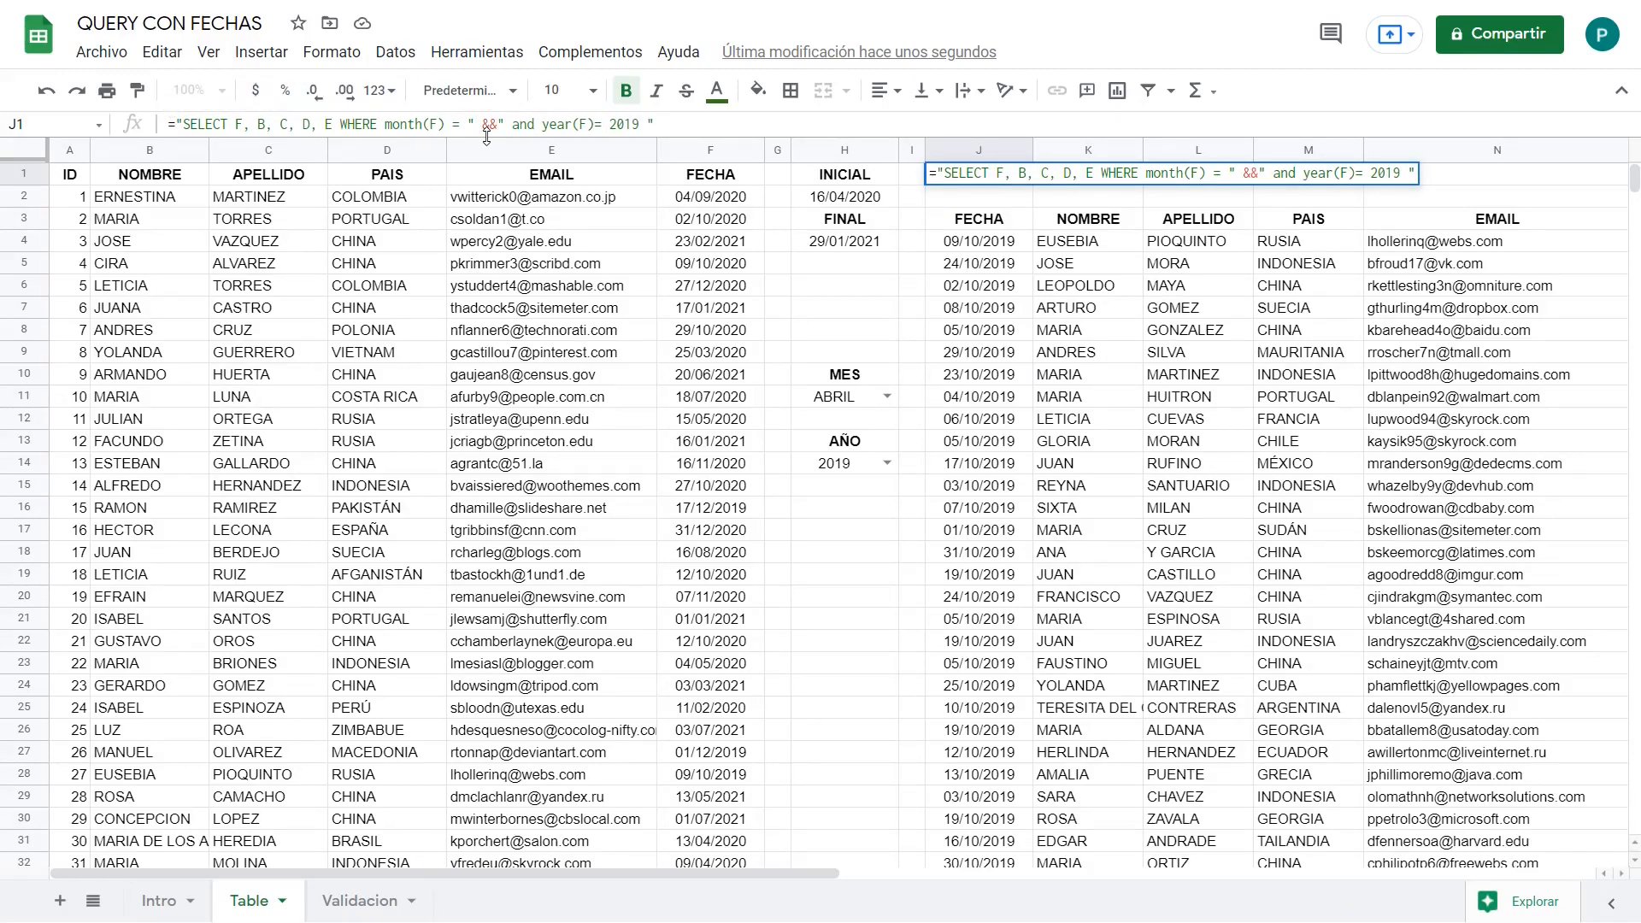
click(490, 126)
text(BUSCARV(H11,Validacion!$A$2:$B$13,2,0))
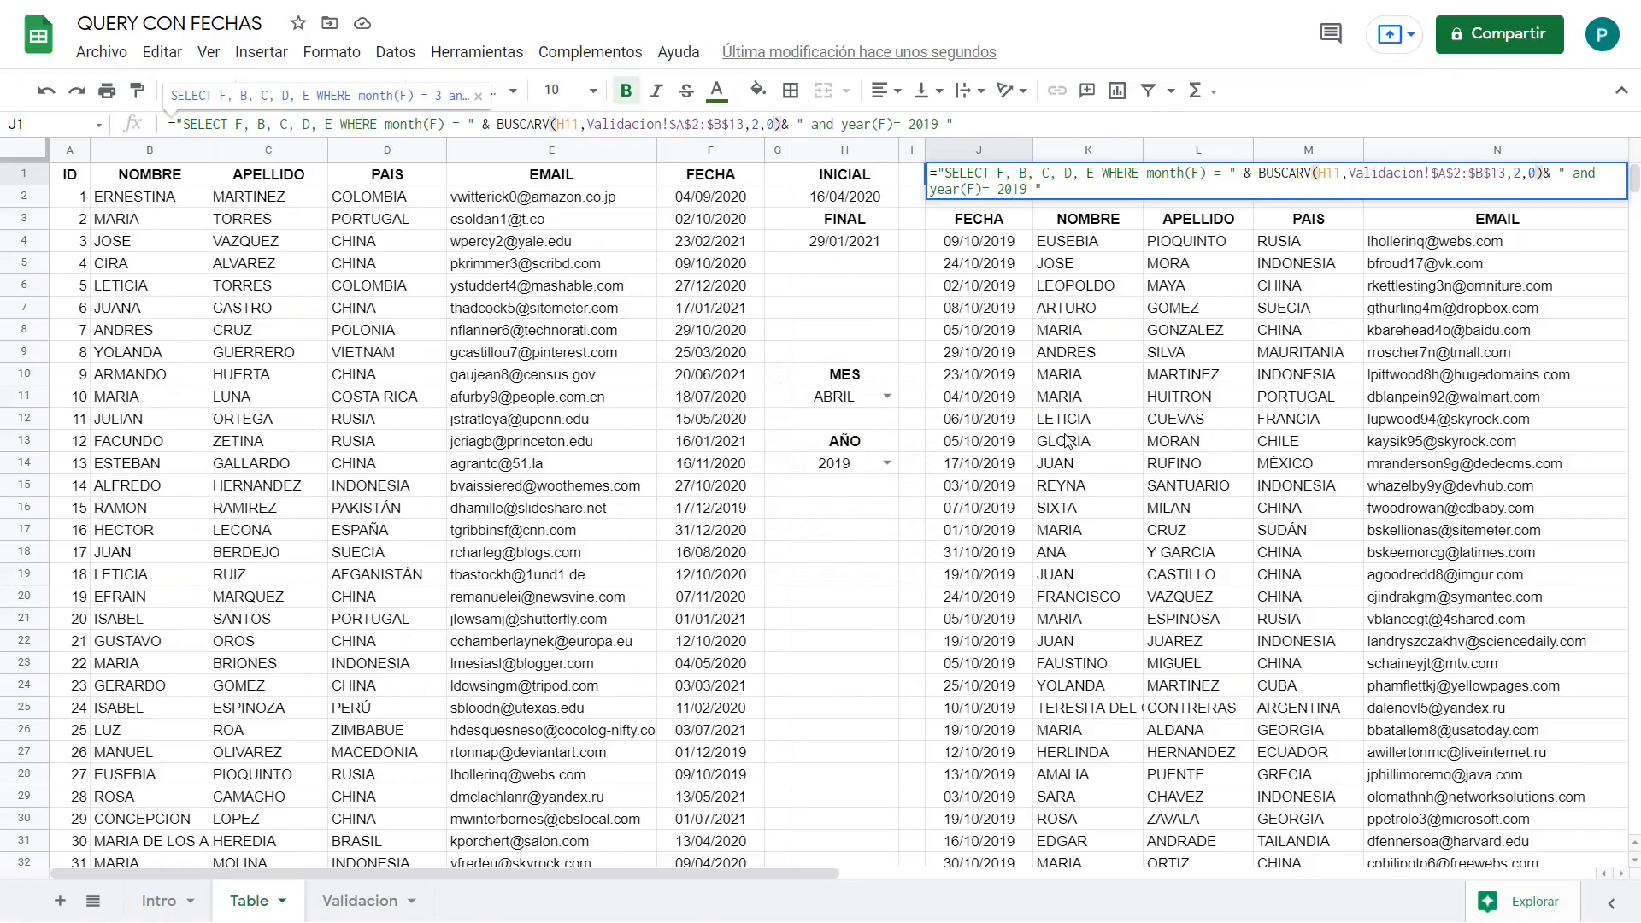
drag(781, 126, 498, 126)
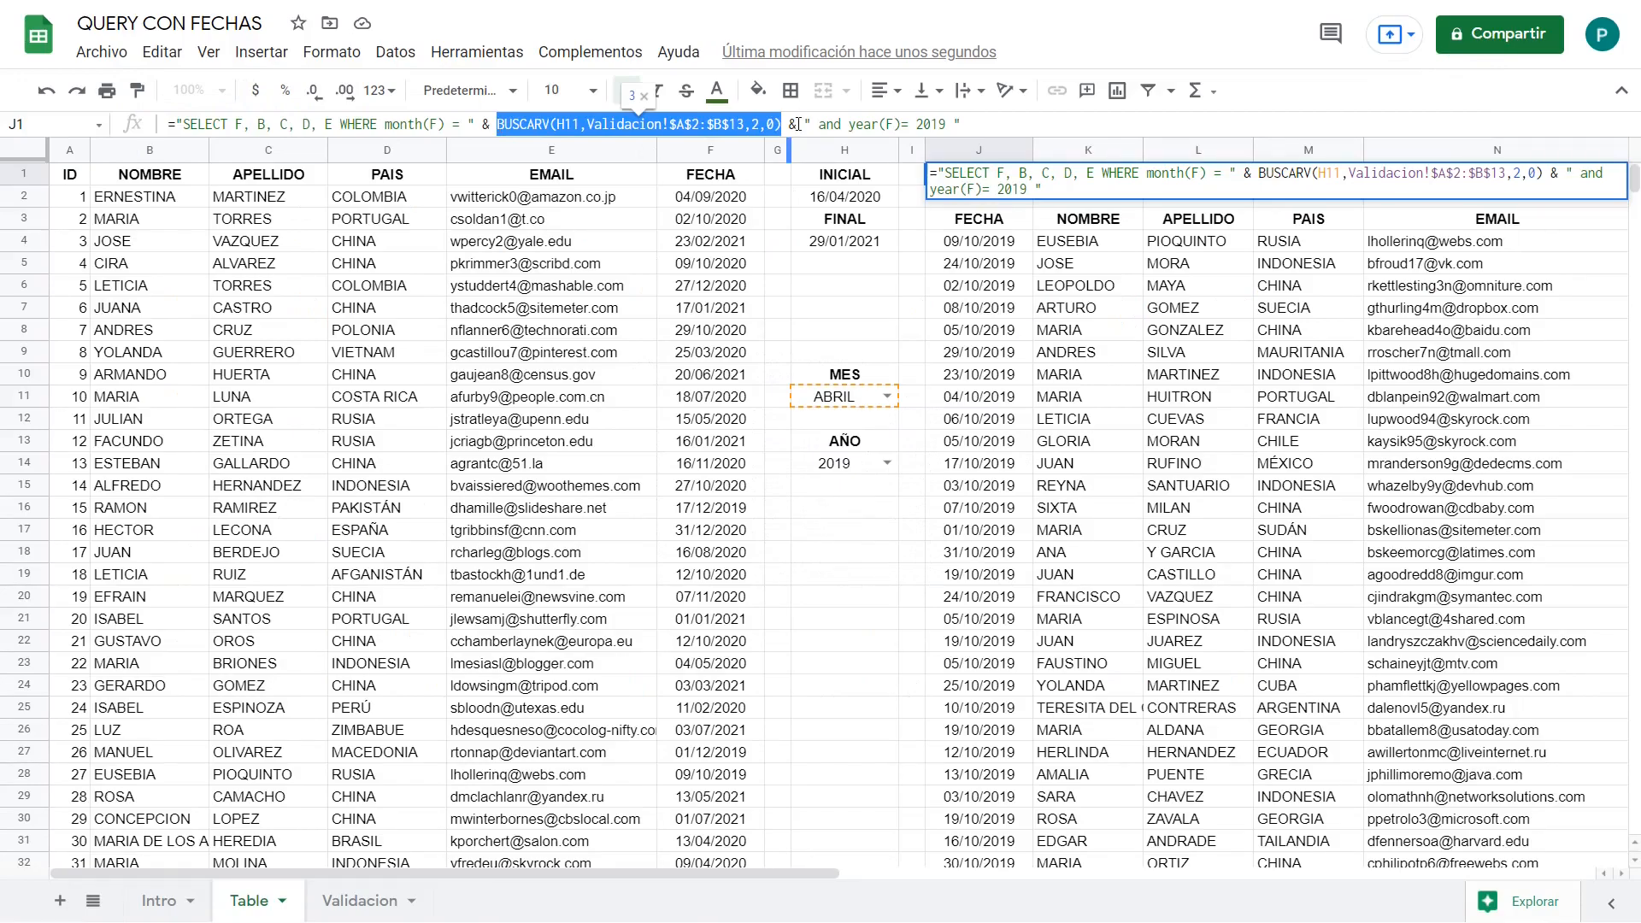
Step: Replace the fixed year in J1's combined month and year query with a concatenated reference to H14
double_click(934, 123)
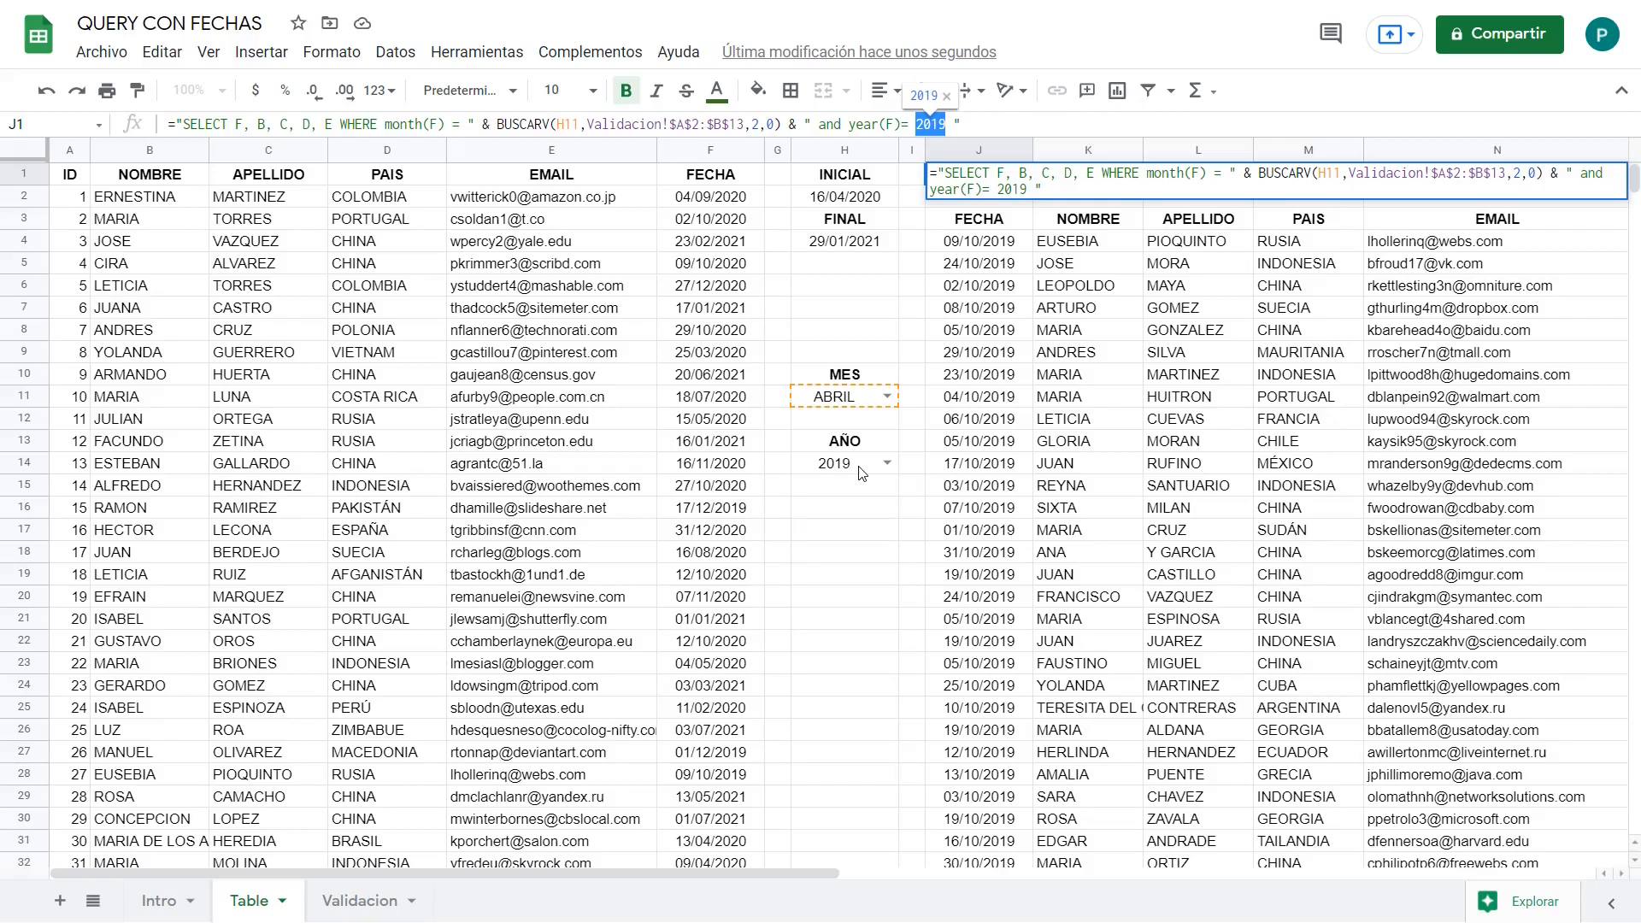
text("" &&)
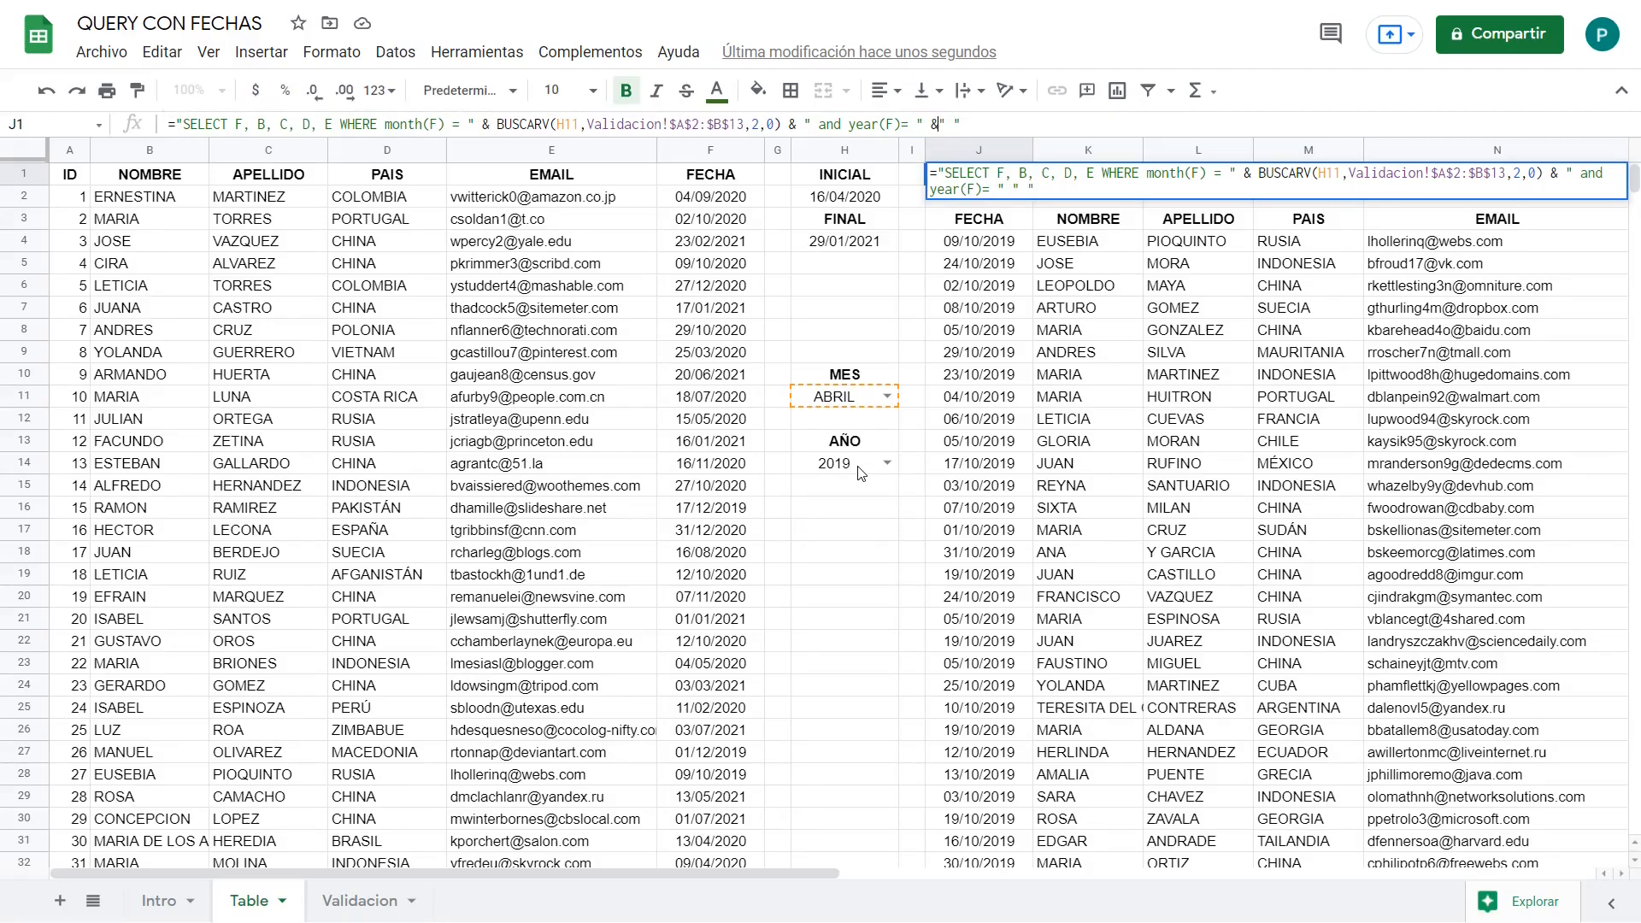
key(Left)
key(Left)
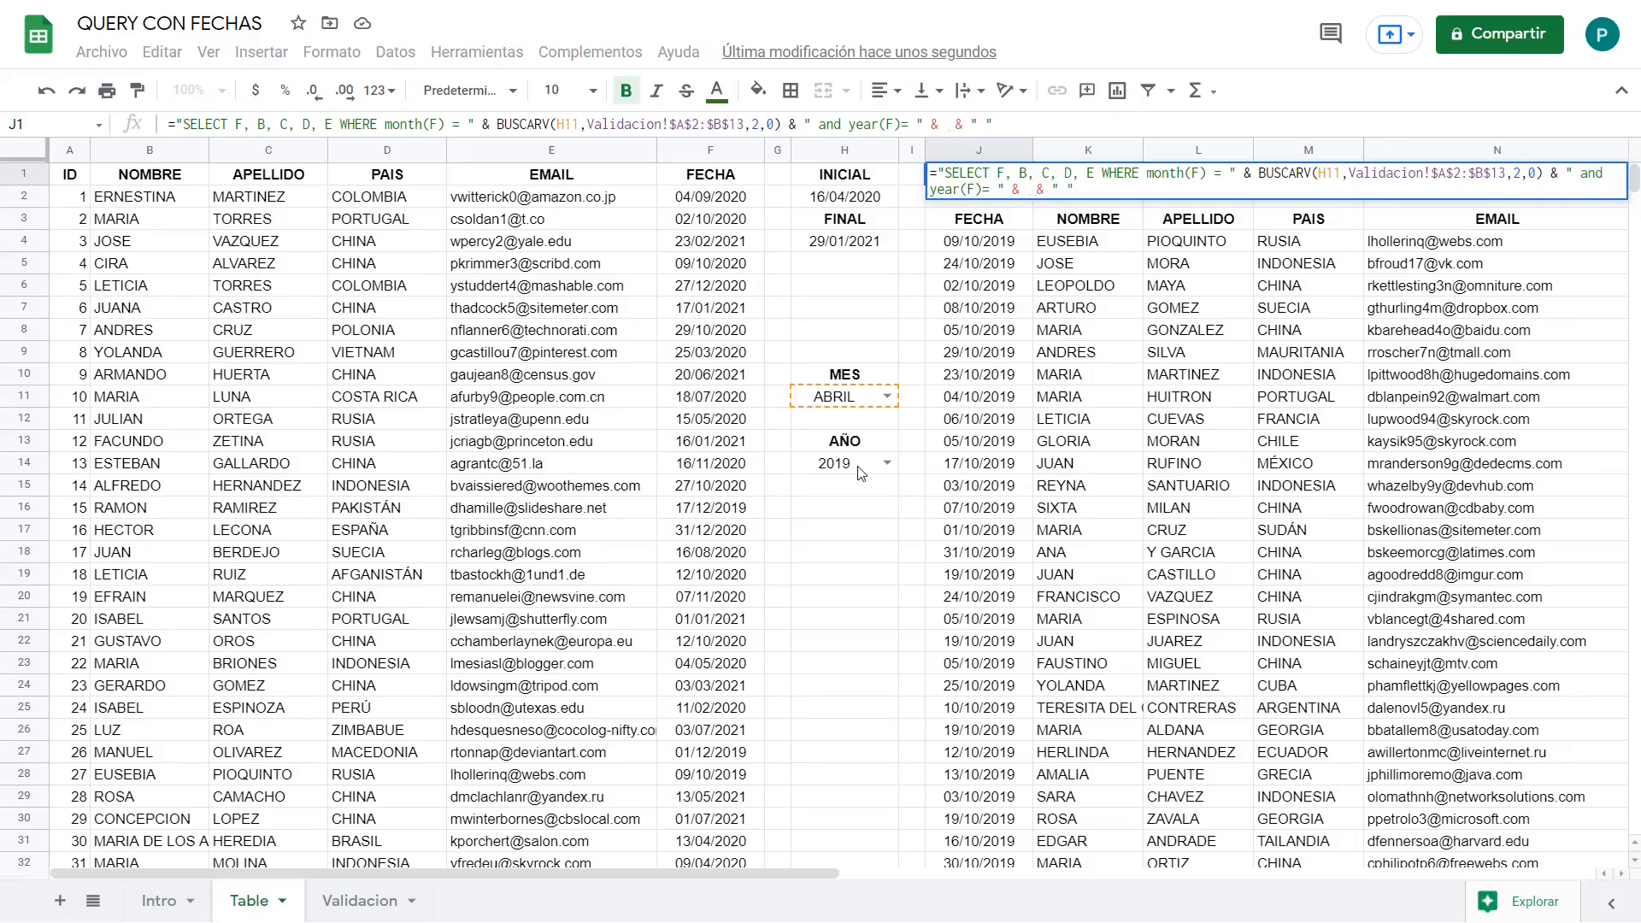
click(861, 473)
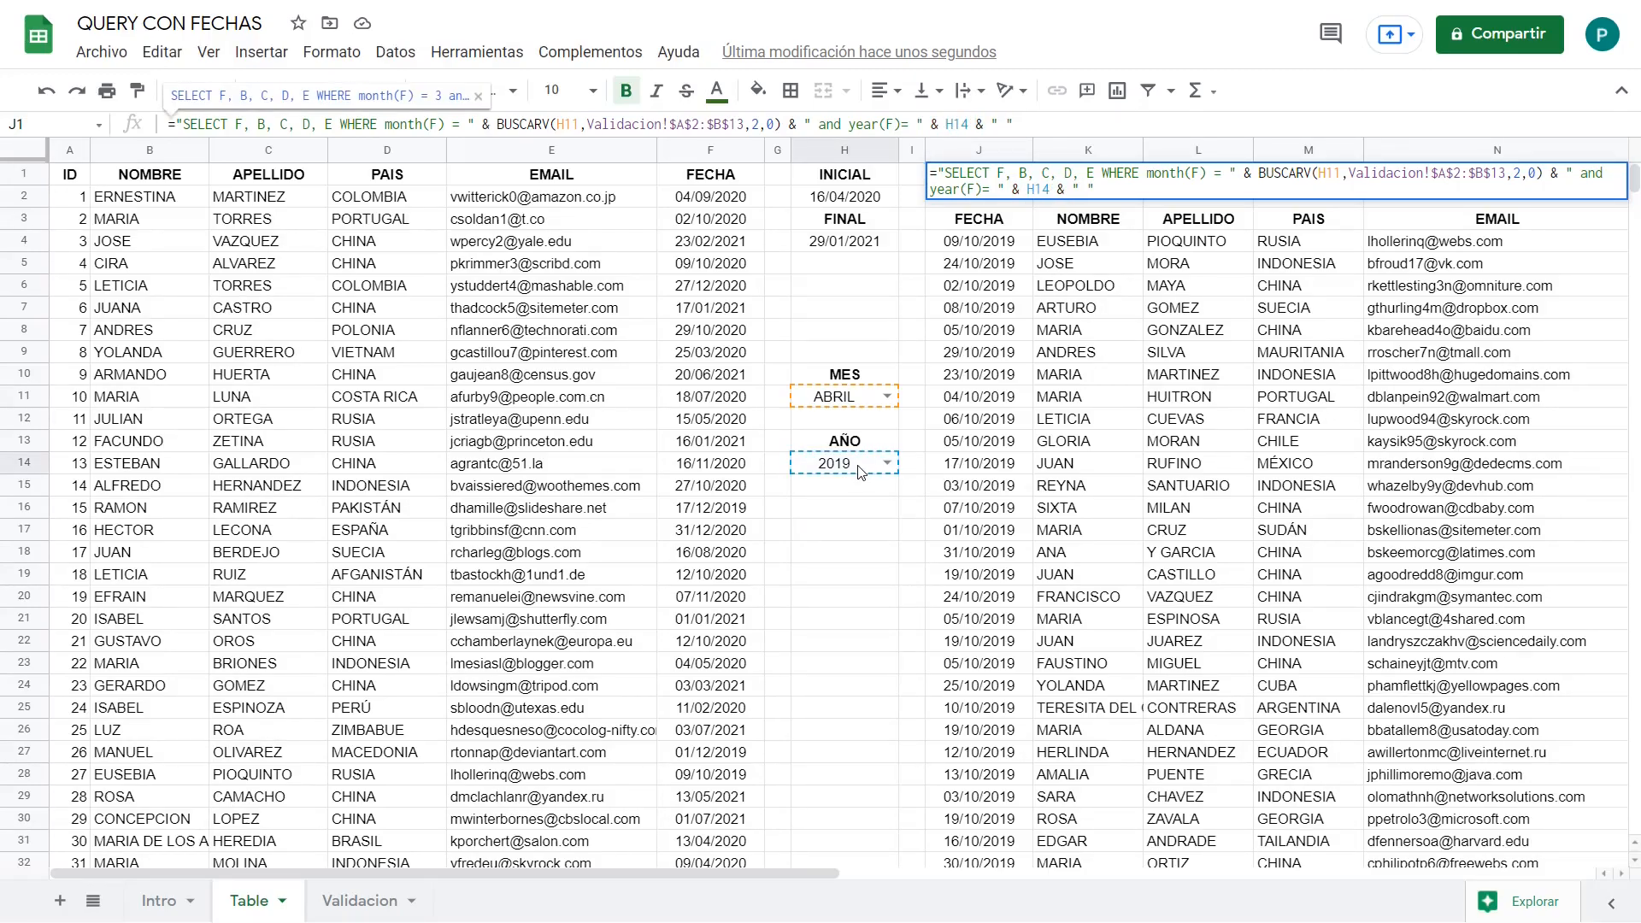
key(Return)
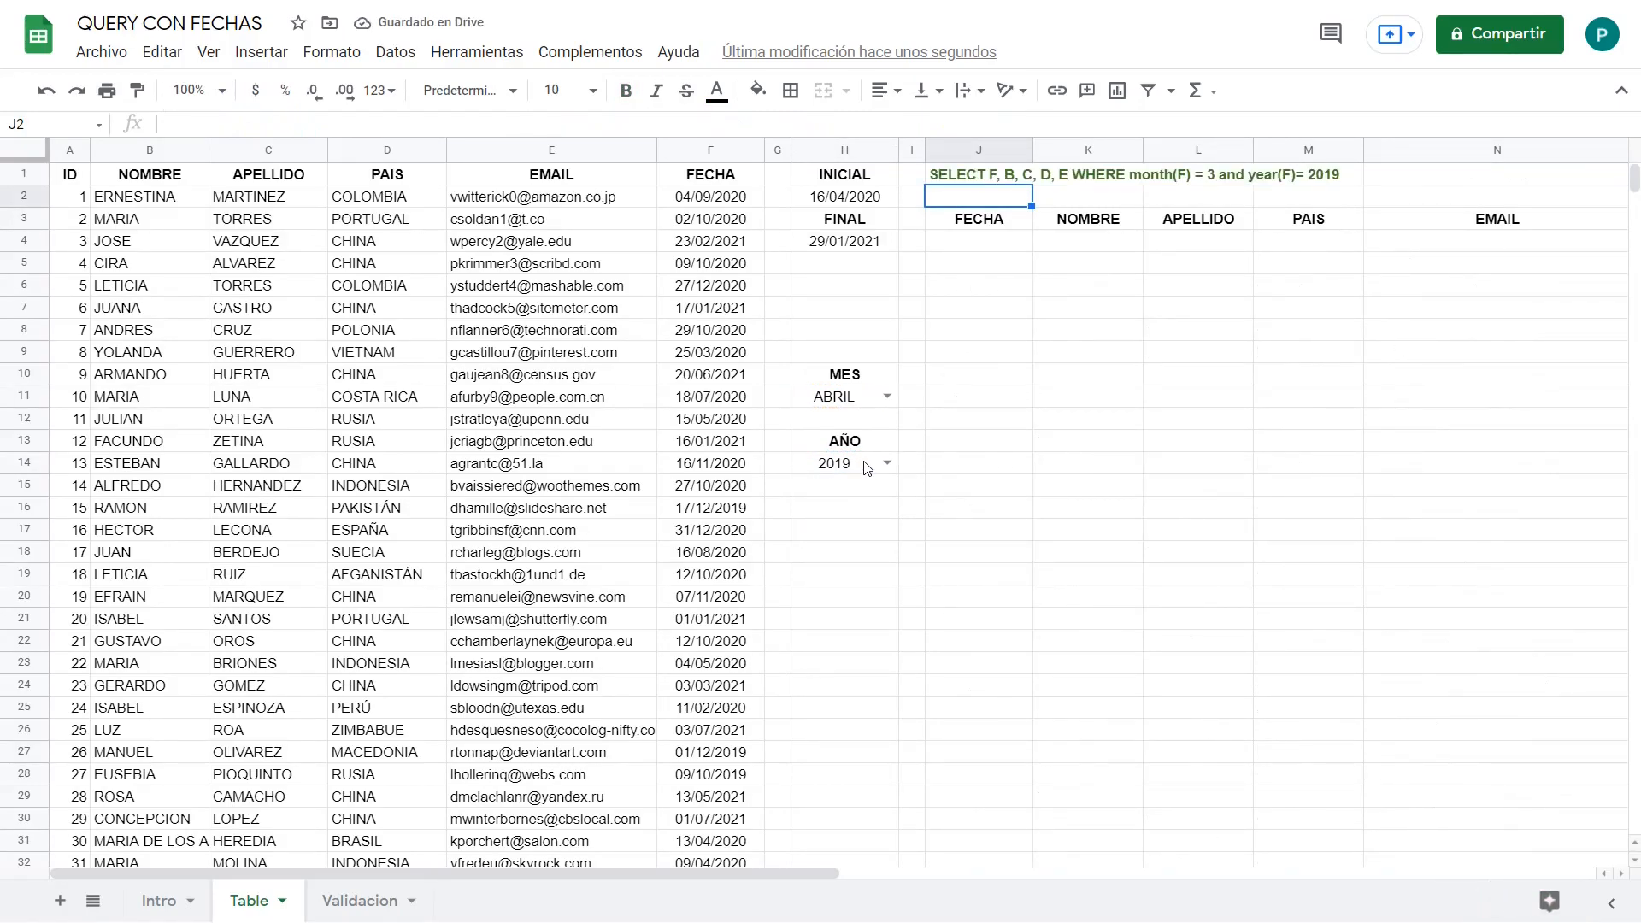
Step: Test the combined filter by choosing AÑO 2020 in H14, followed by JUNIO and OCTUBRE as the MES in H11
click(894, 469)
click(887, 462)
click(862, 516)
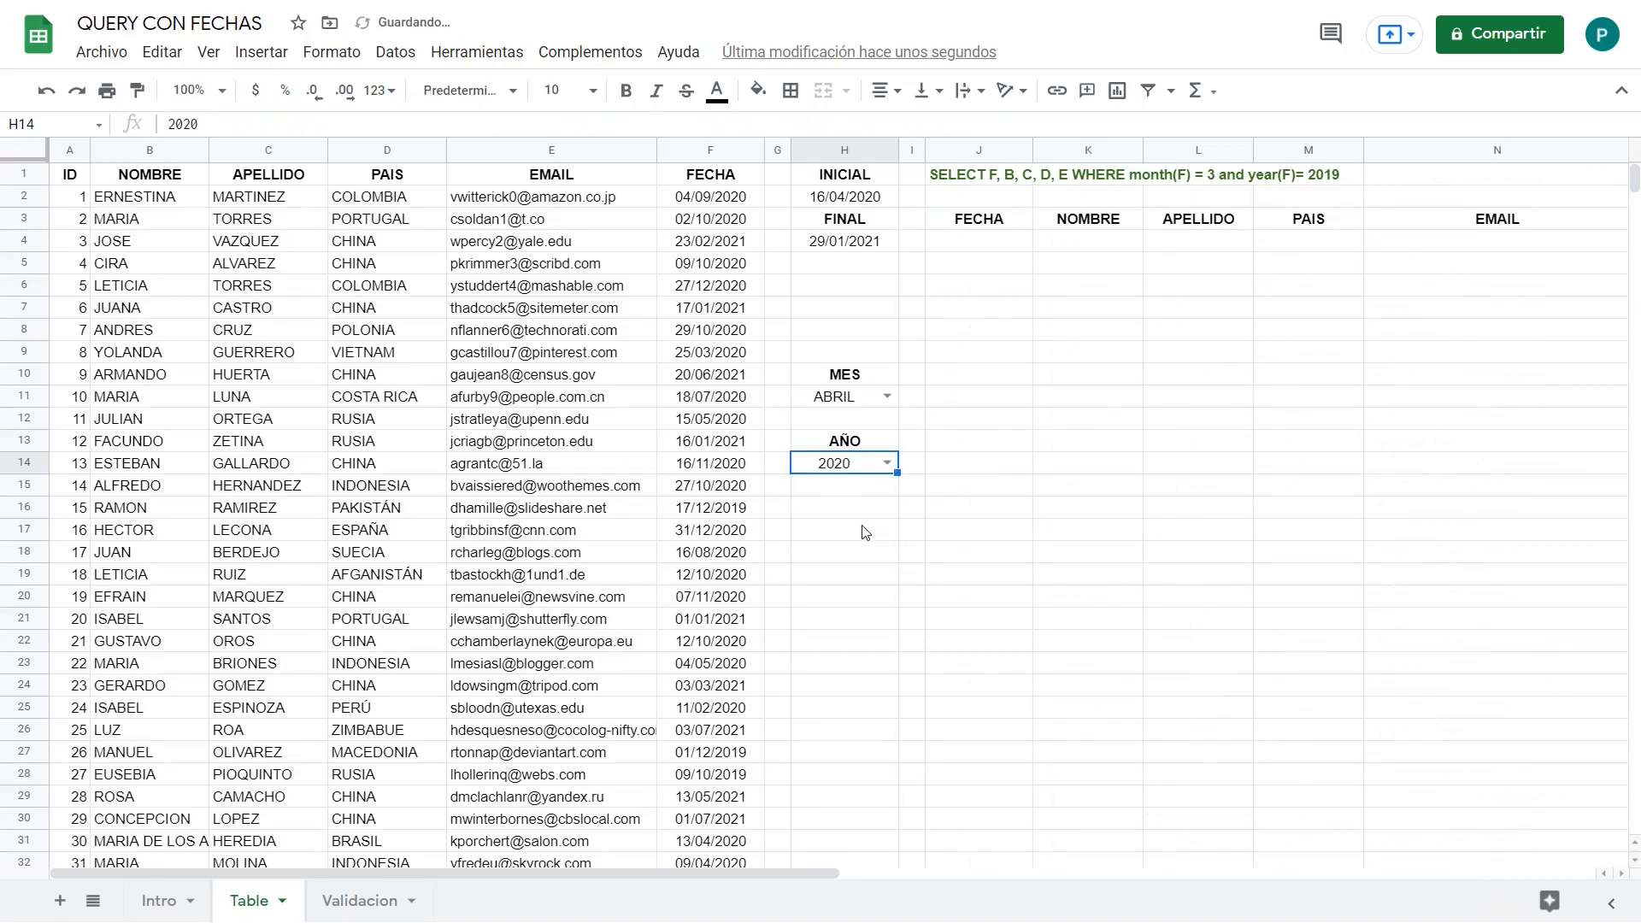
click(887, 396)
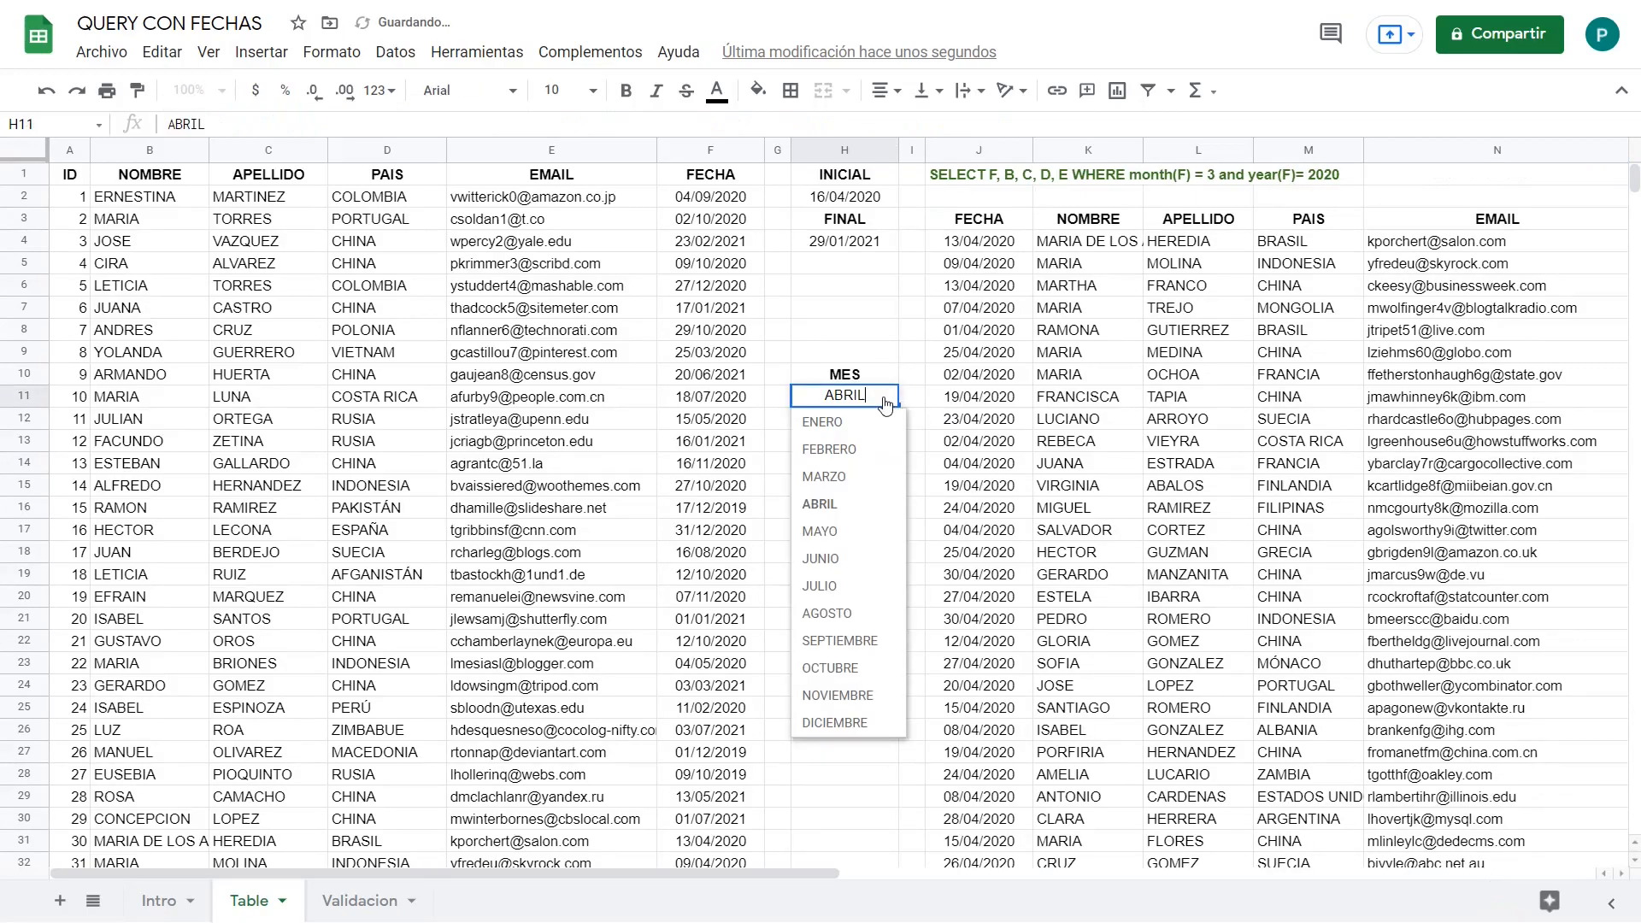
click(859, 559)
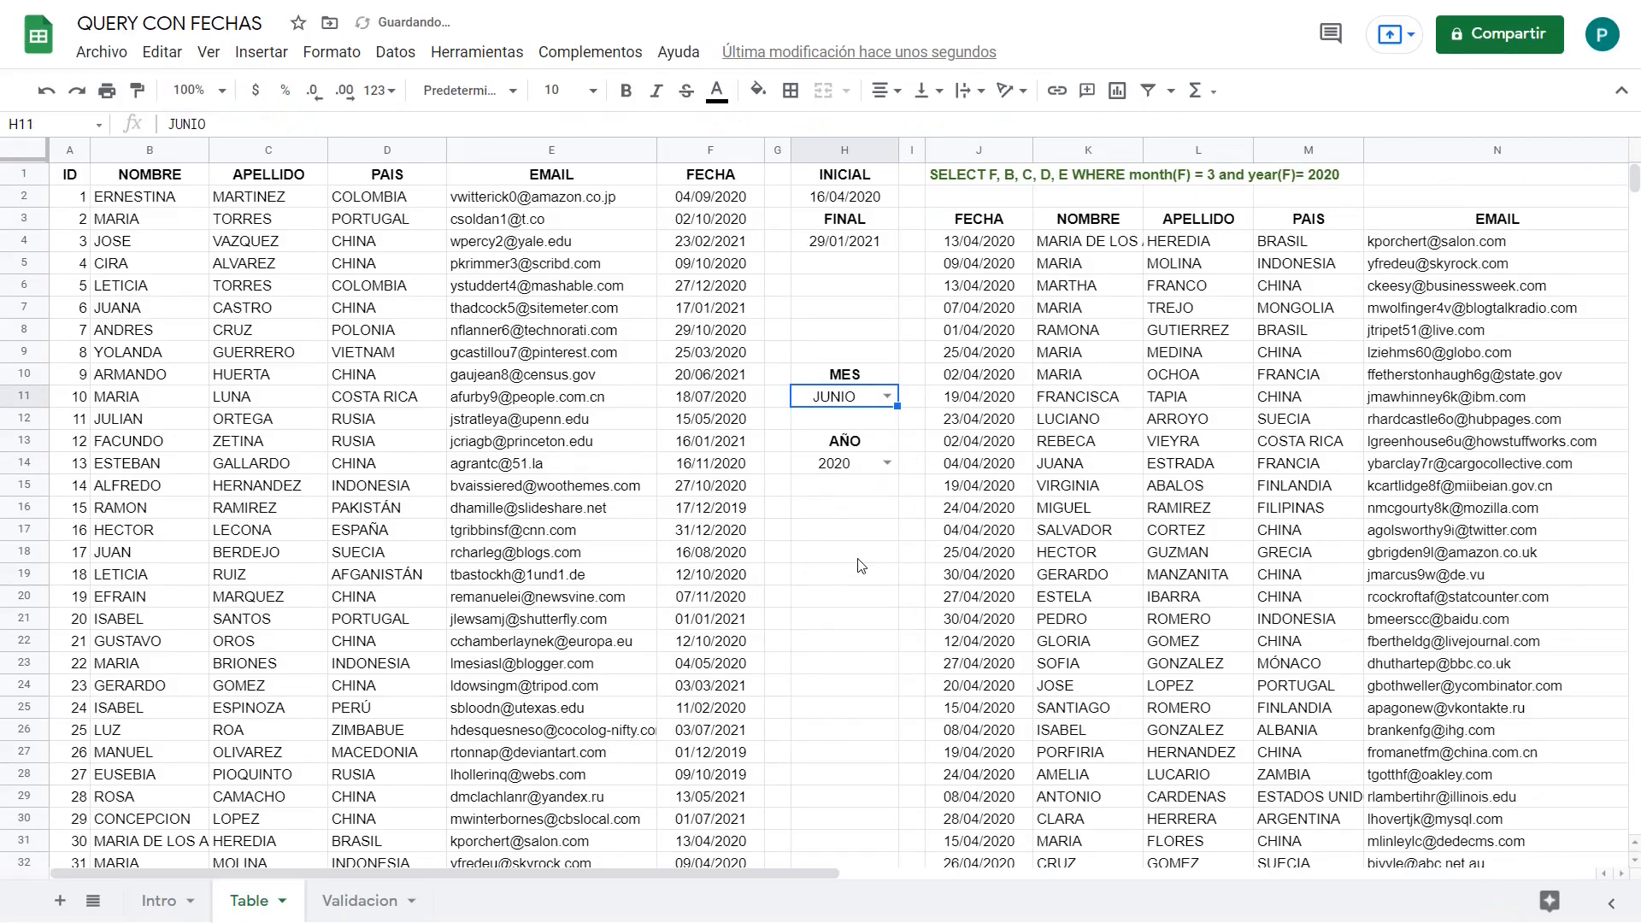
click(891, 402)
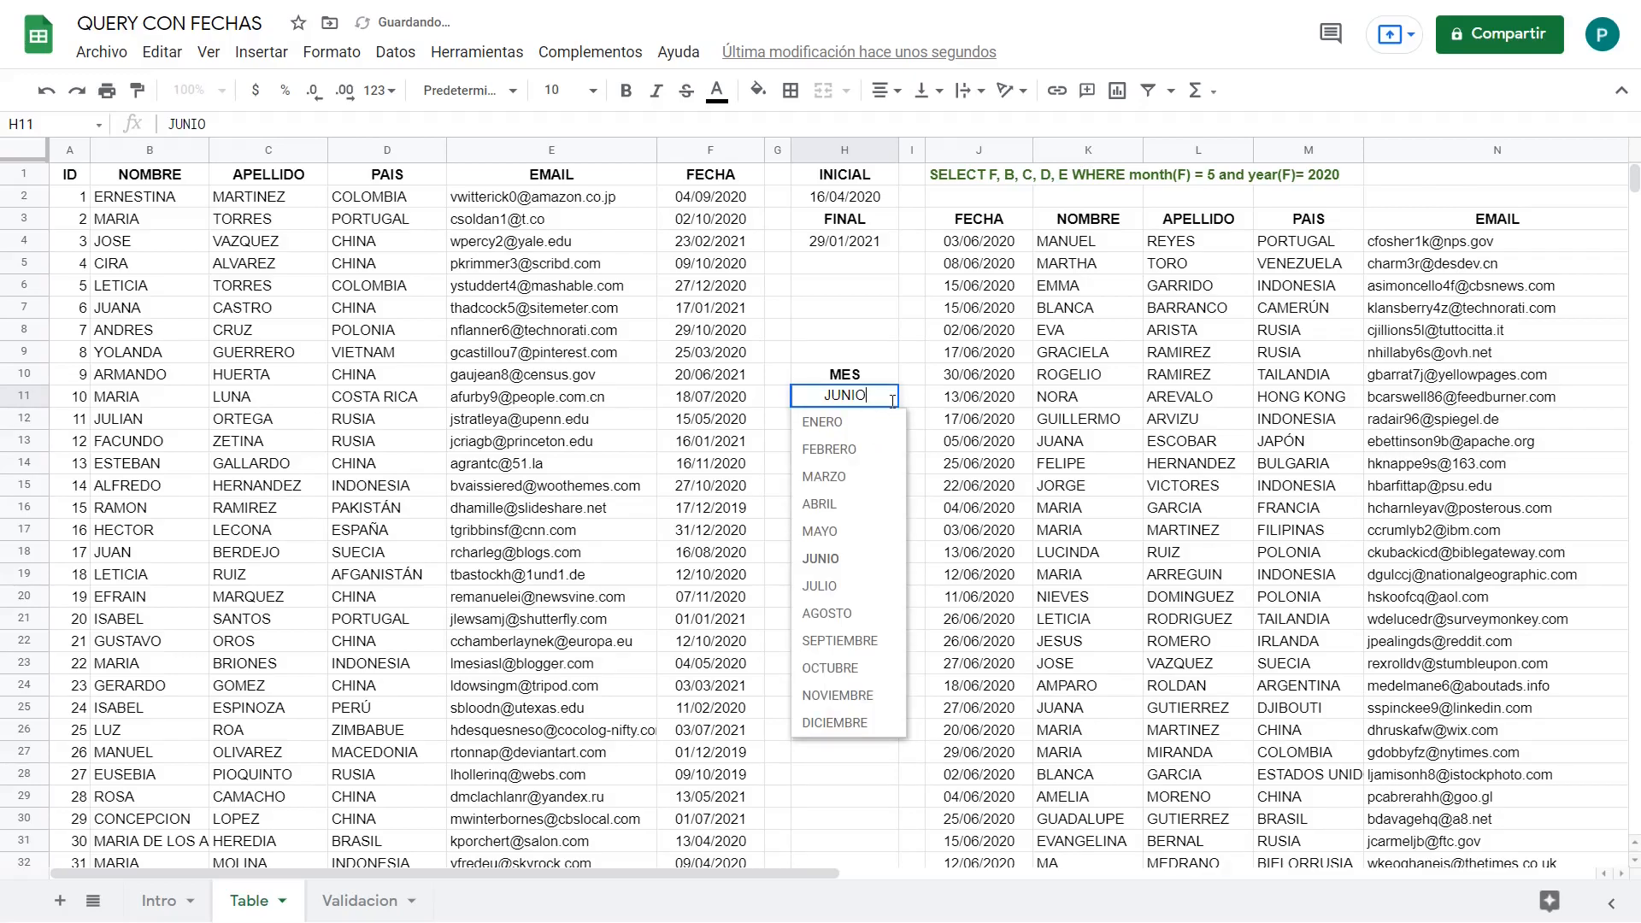
click(885, 666)
Step: Switch the AÑO in H14 to 2021 and back to 2019, and review J1's query
click(887, 463)
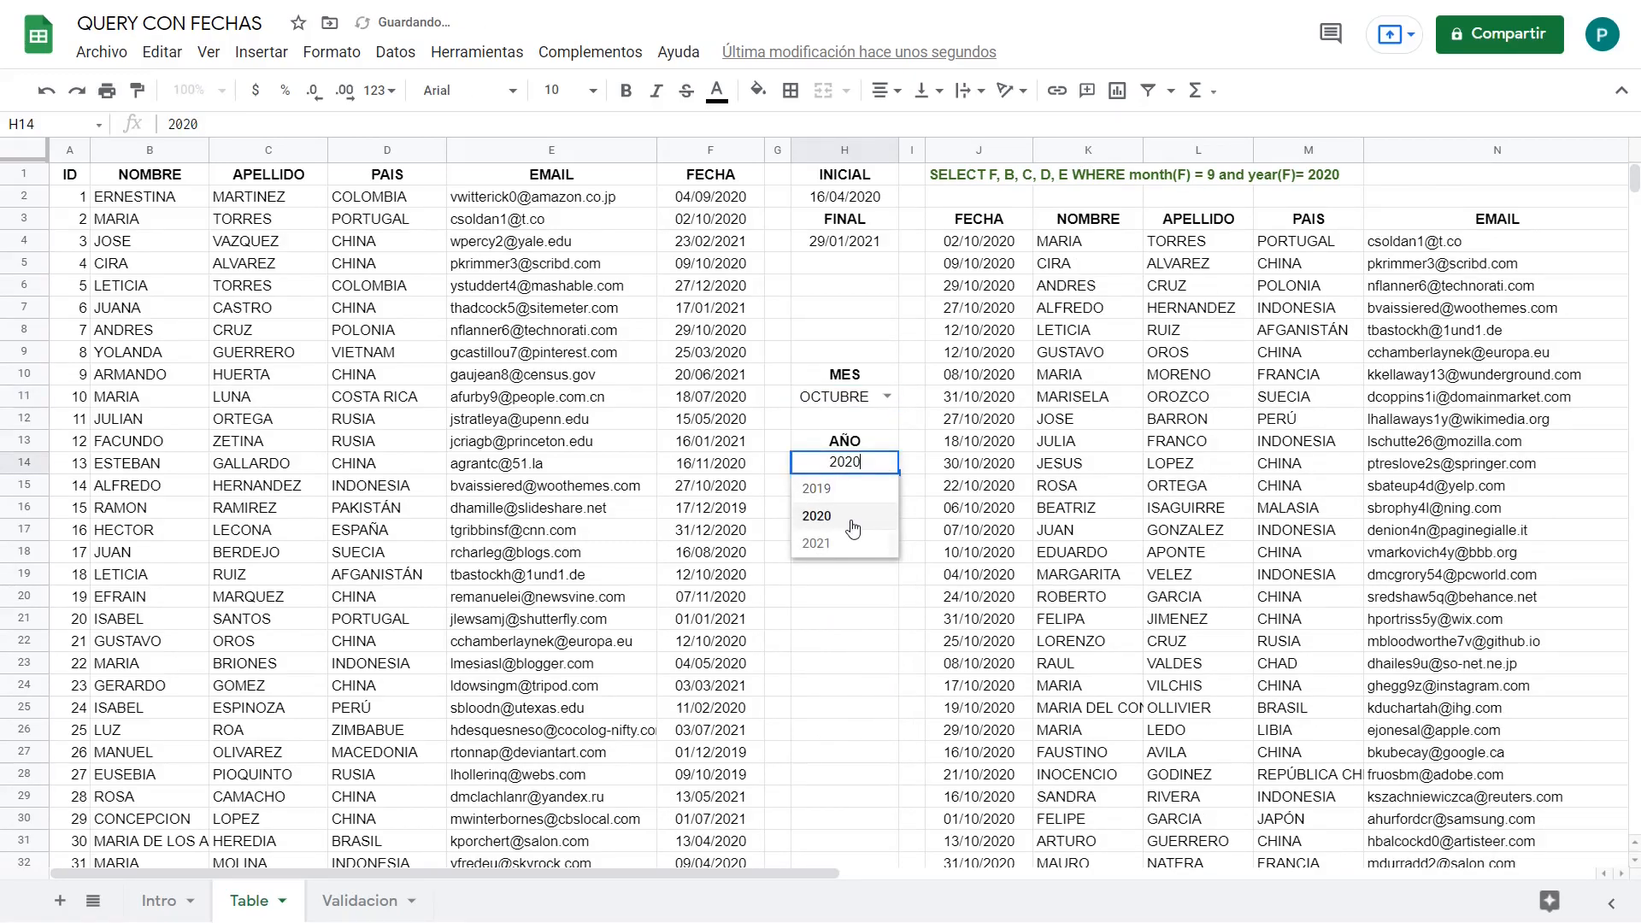
click(853, 545)
click(889, 464)
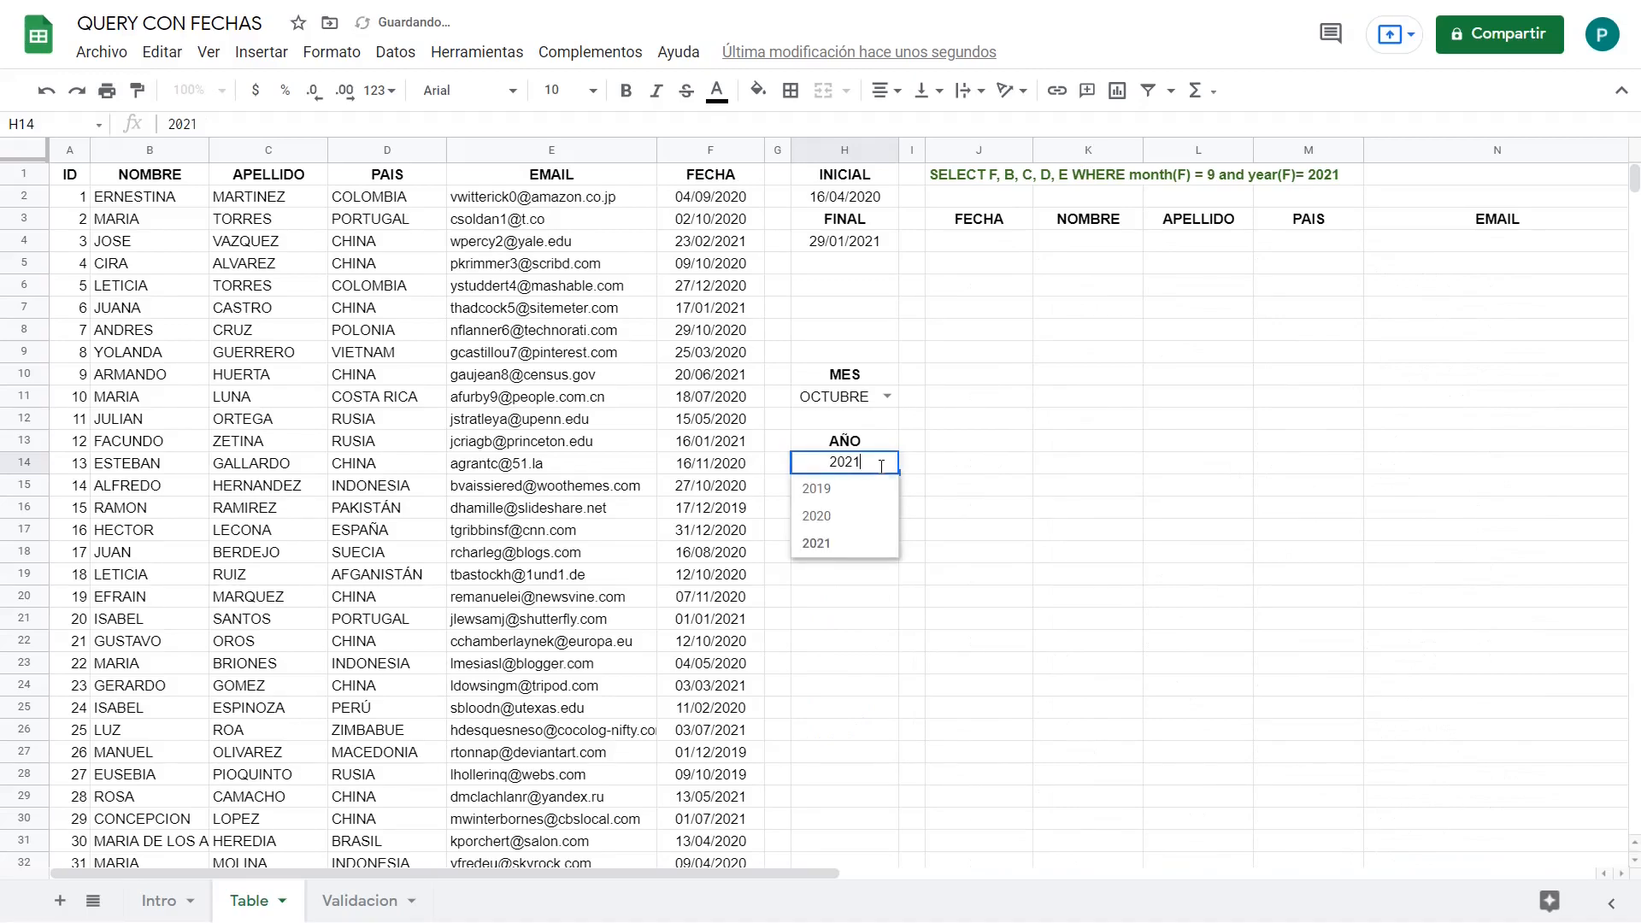
click(860, 504)
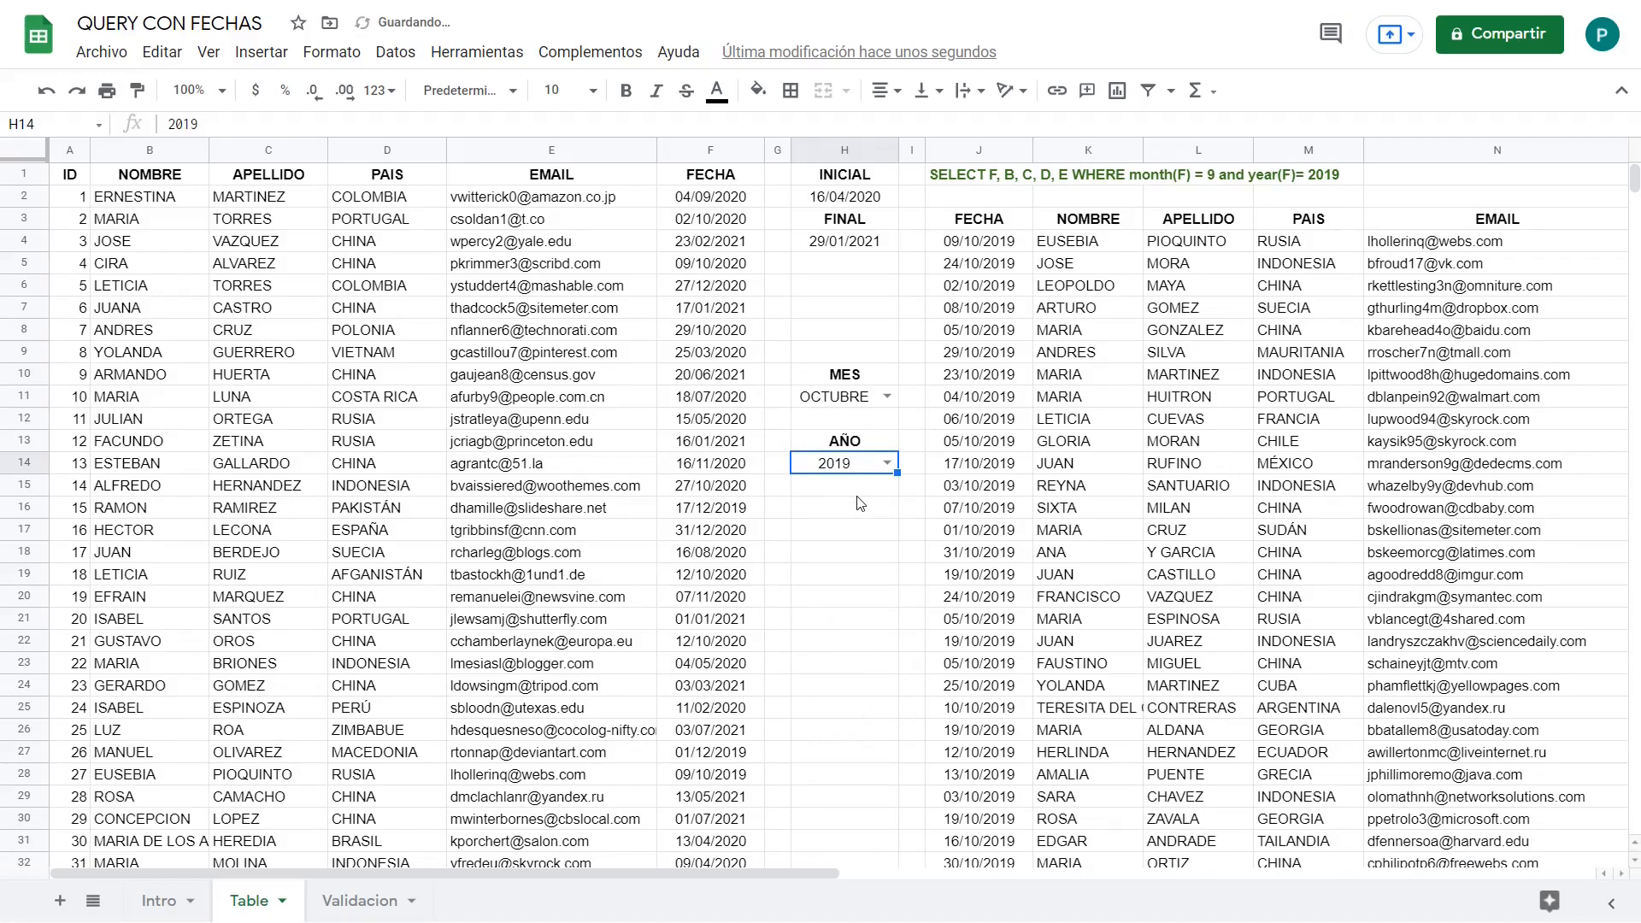
click(984, 180)
click(983, 198)
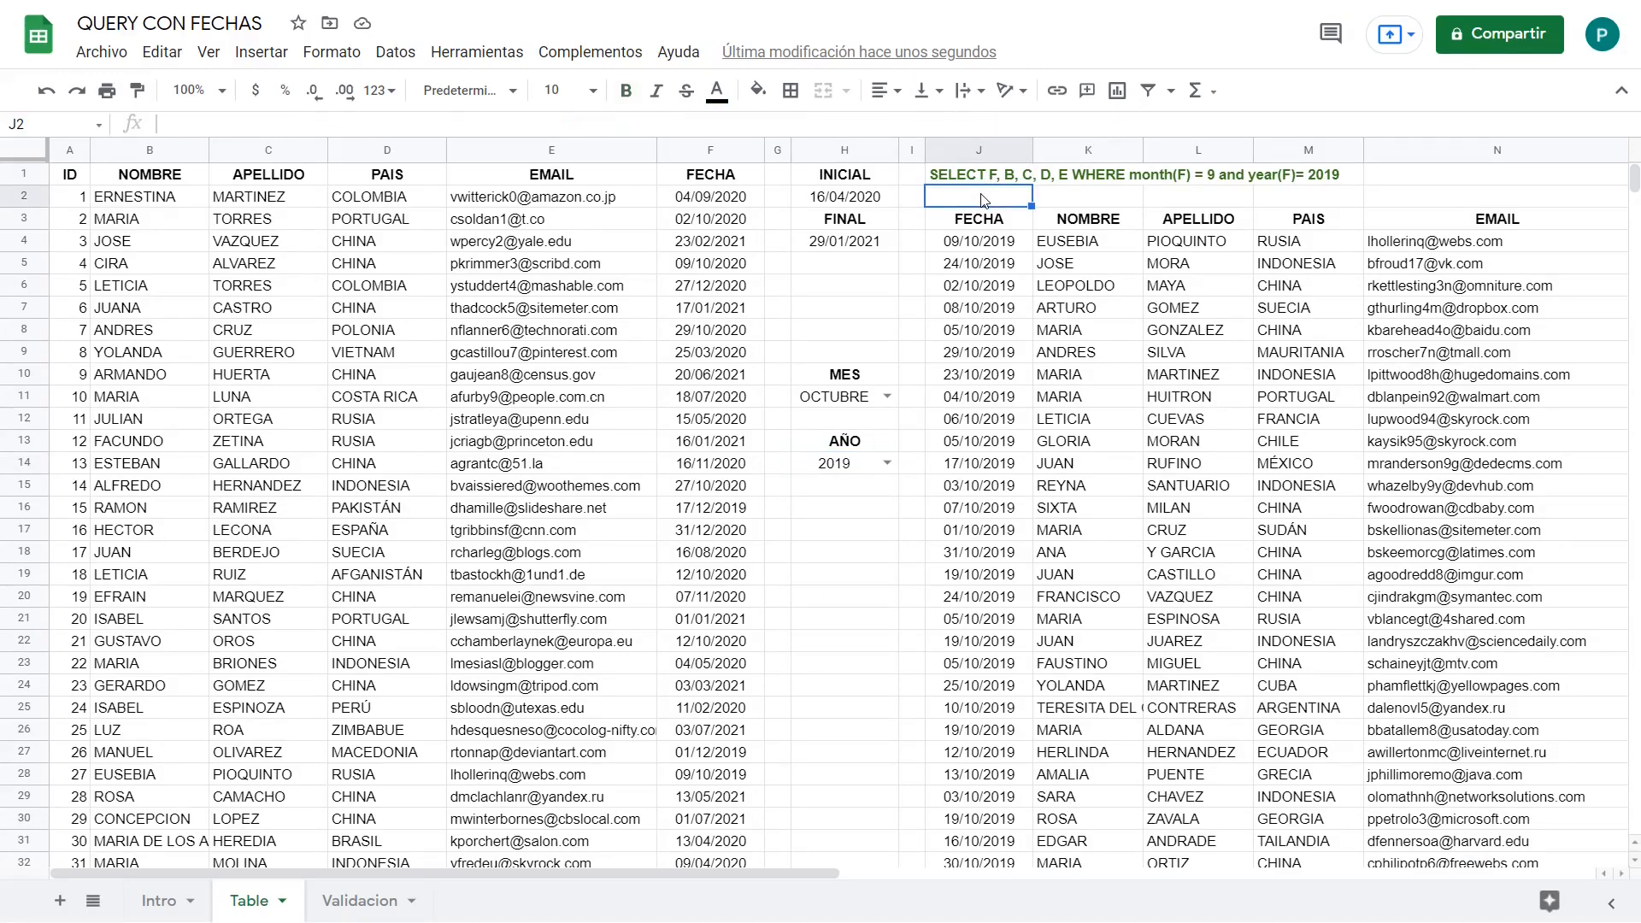